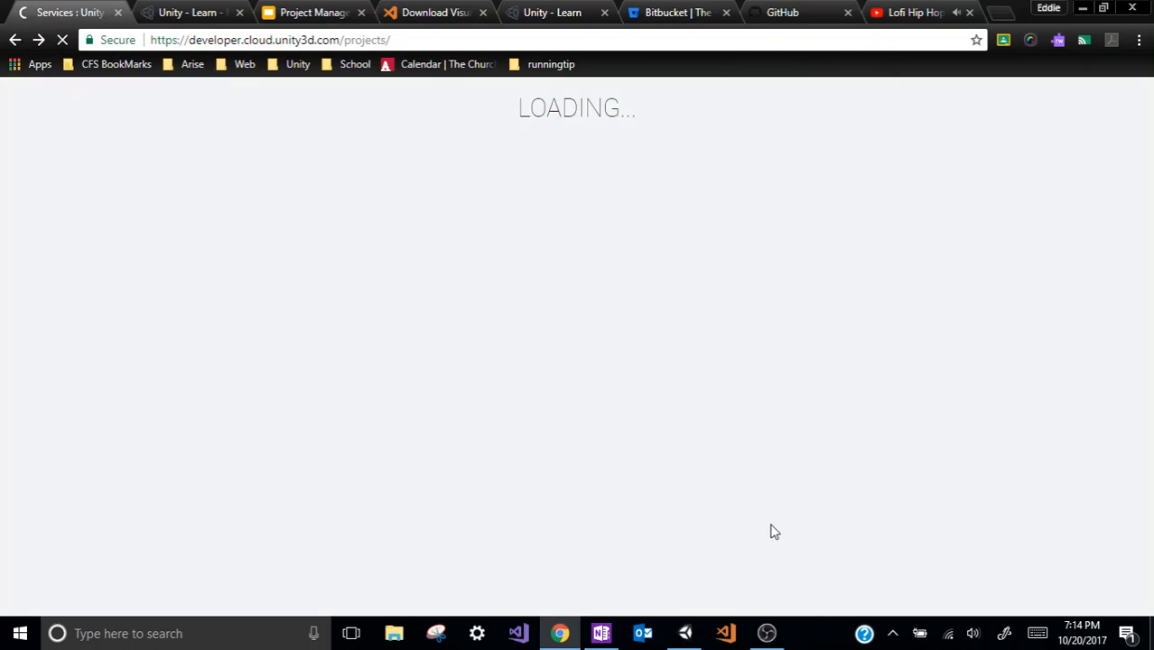
Step: Switch to the Unity launcher and start a new project named UnityCloudBuild_Tutorial
click(692, 634)
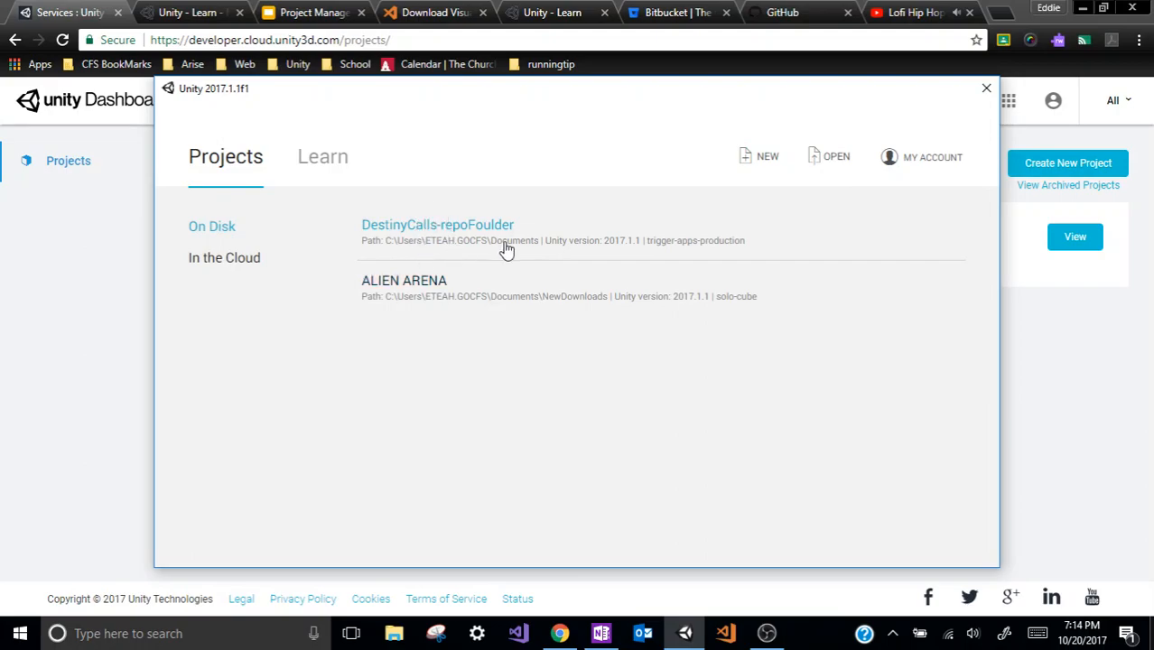
click(765, 165)
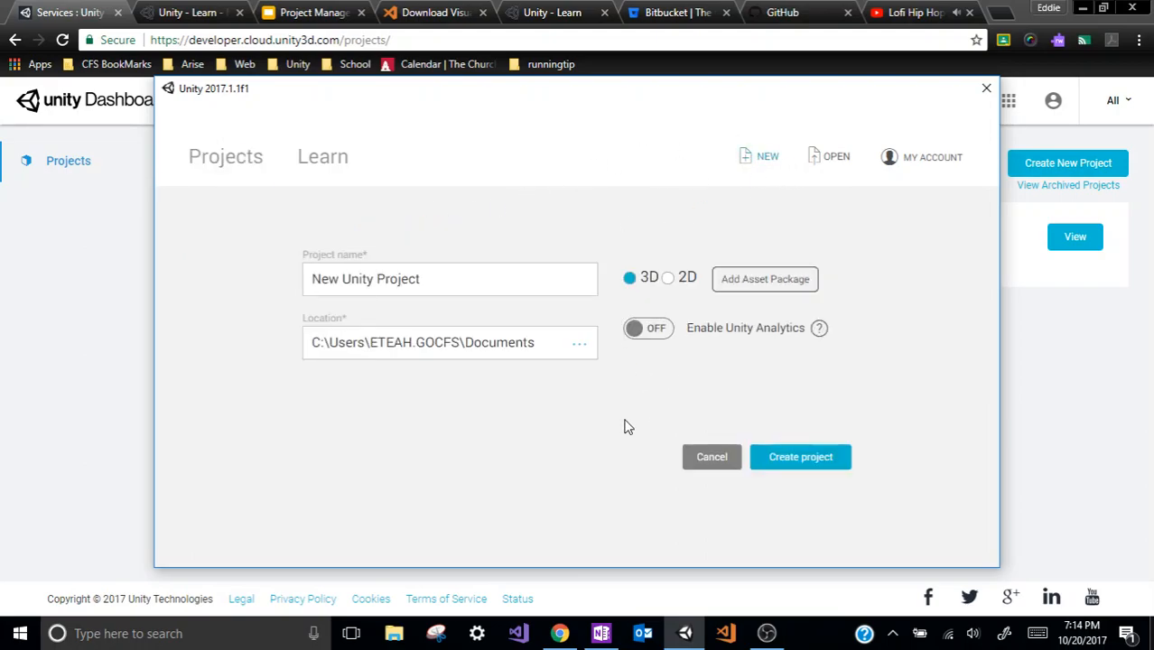
drag(421, 280, 226, 262)
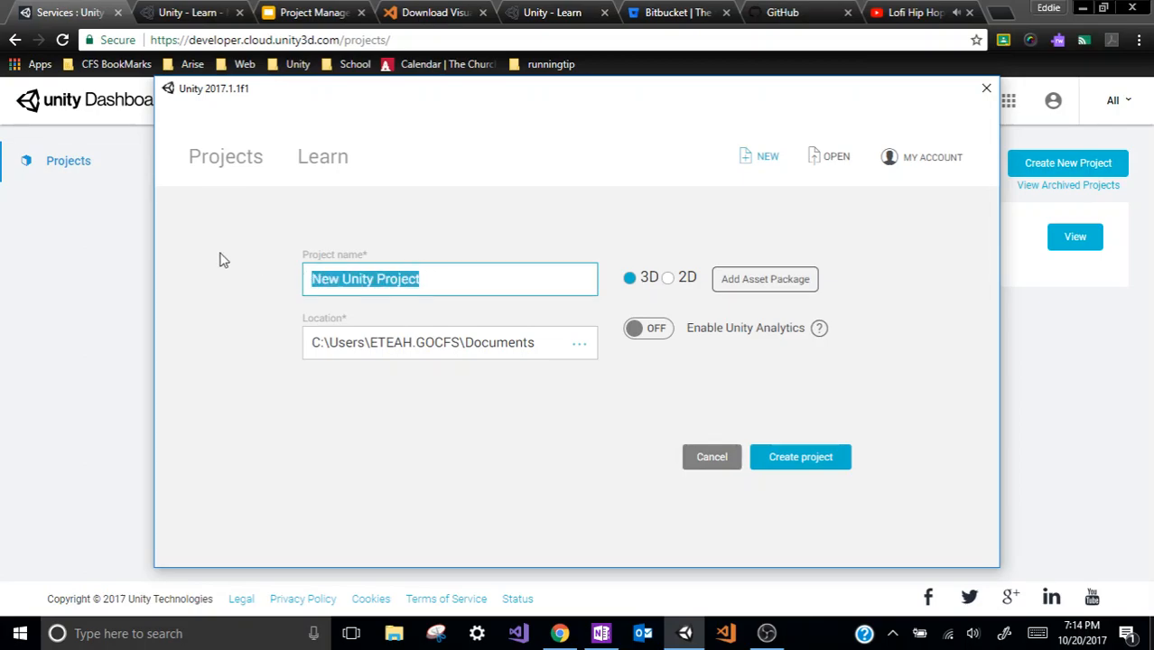
text(UnityCloudBuild_Tutorial)
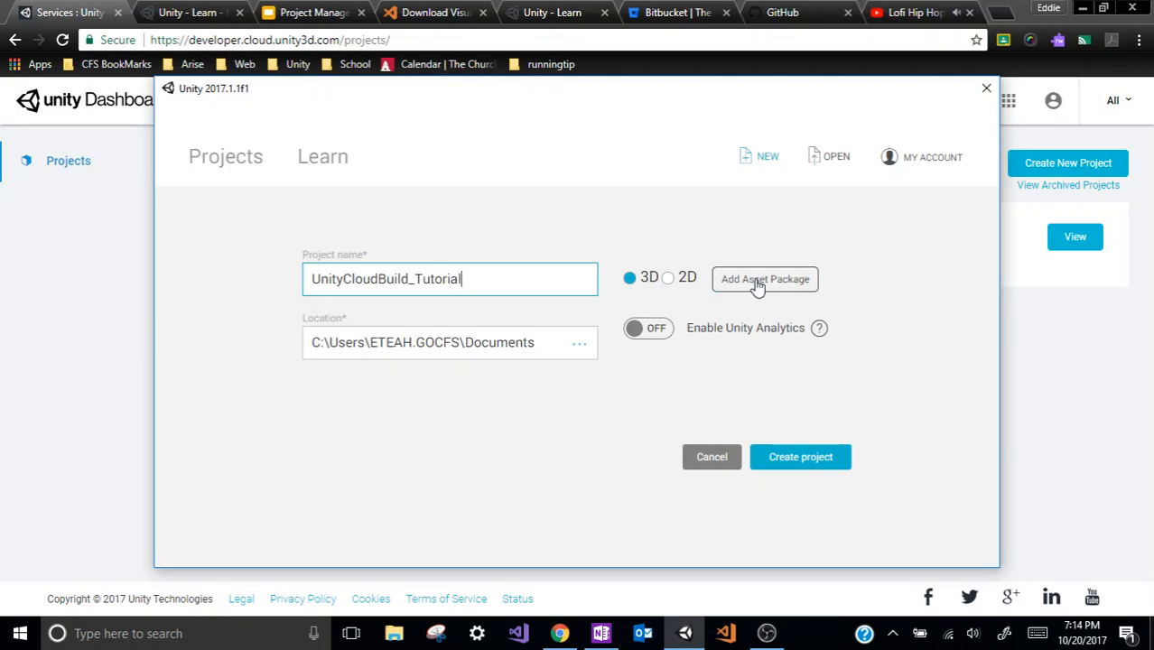
Step: Examine the new project's storage location, going through the drive, user folder and Documents parts of its path
click(582, 349)
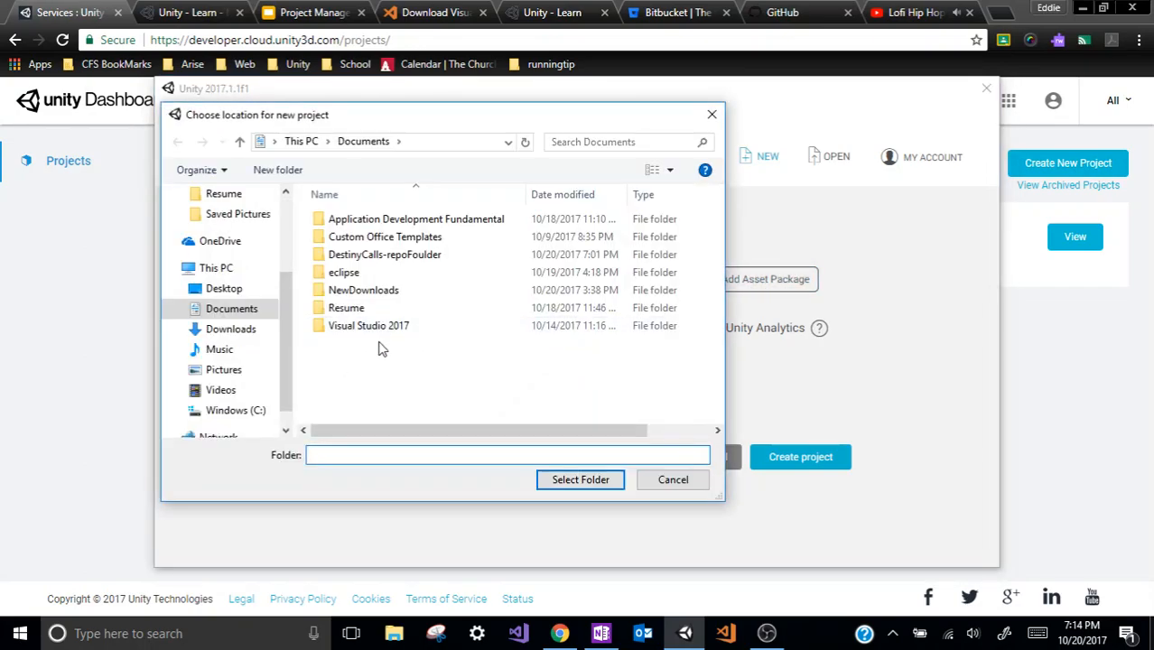
click(712, 115)
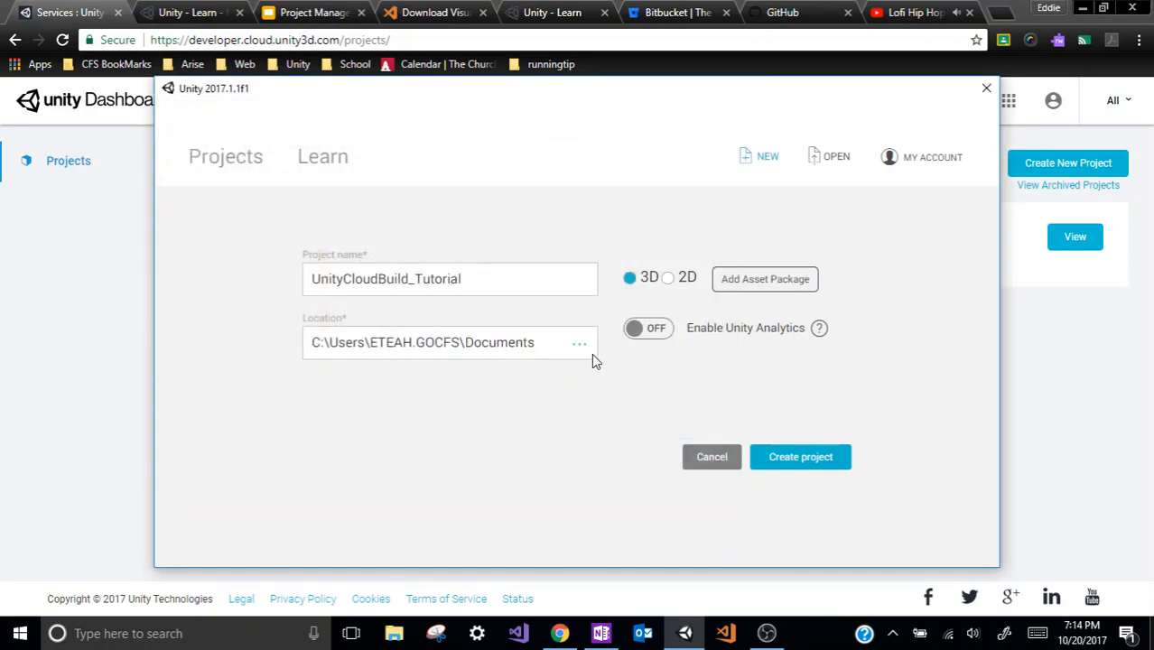
drag(309, 343, 549, 348)
click(294, 354)
drag(312, 343, 330, 343)
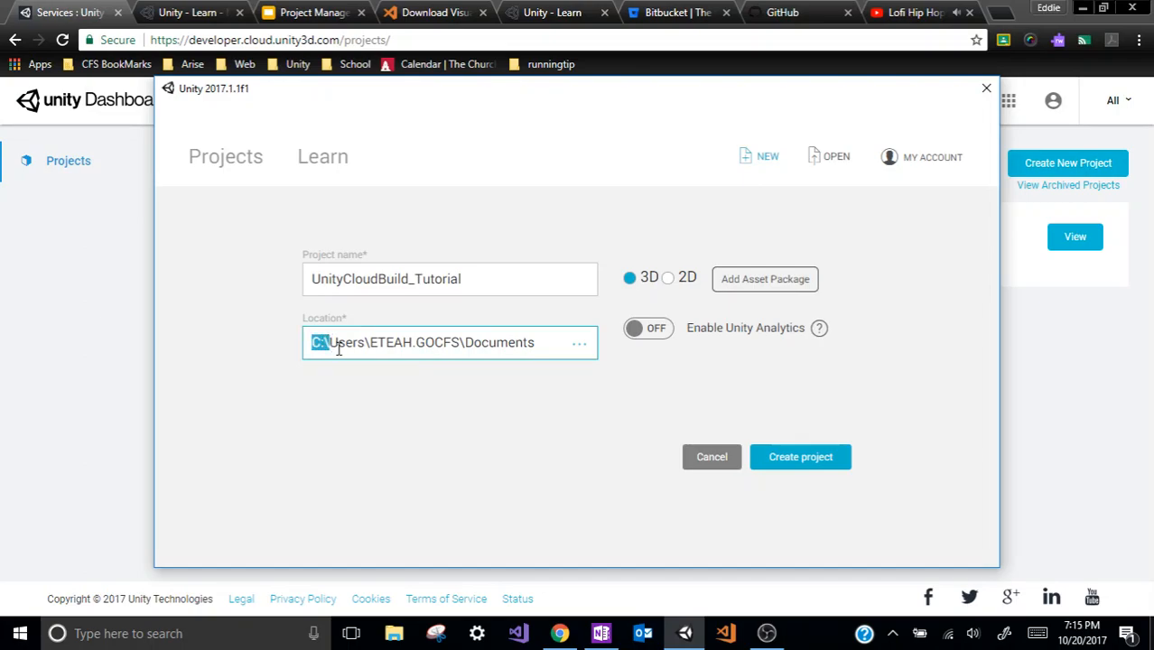
drag(357, 346, 446, 342)
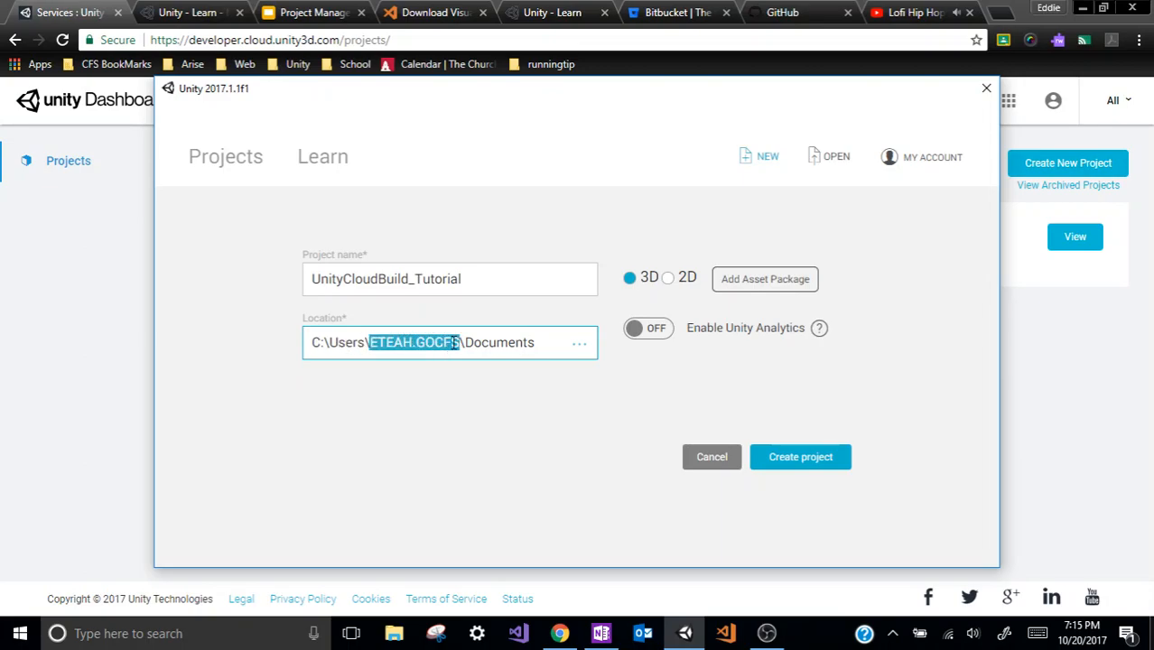
click(463, 343)
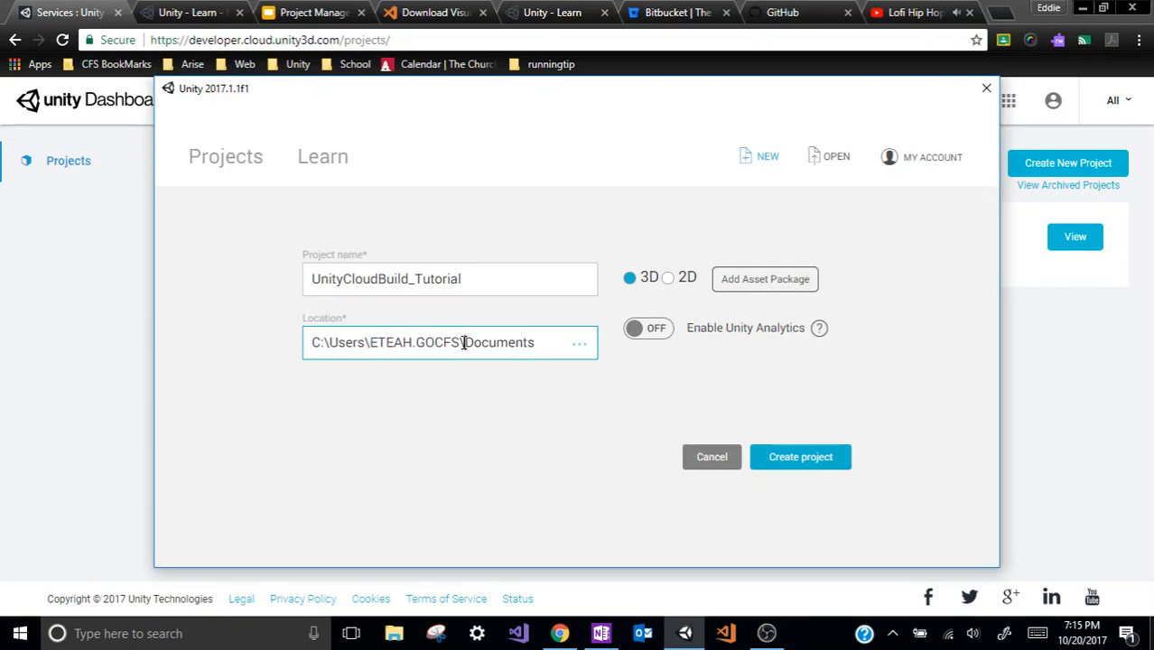
drag(463, 343, 533, 343)
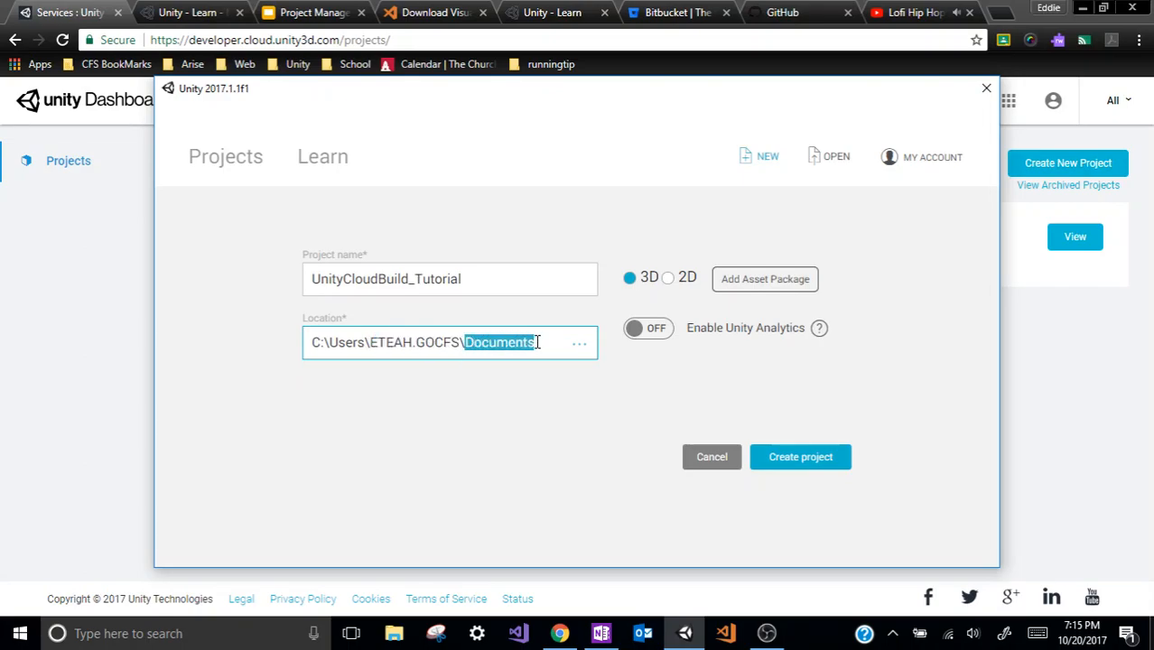
click(563, 373)
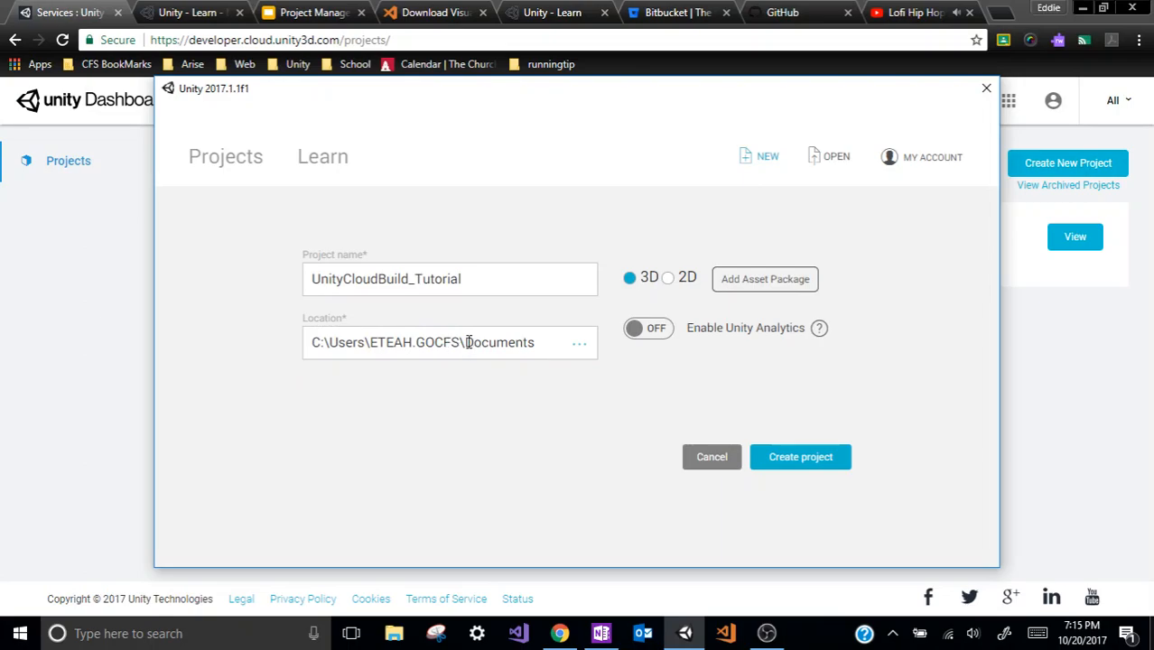
drag(466, 343, 536, 341)
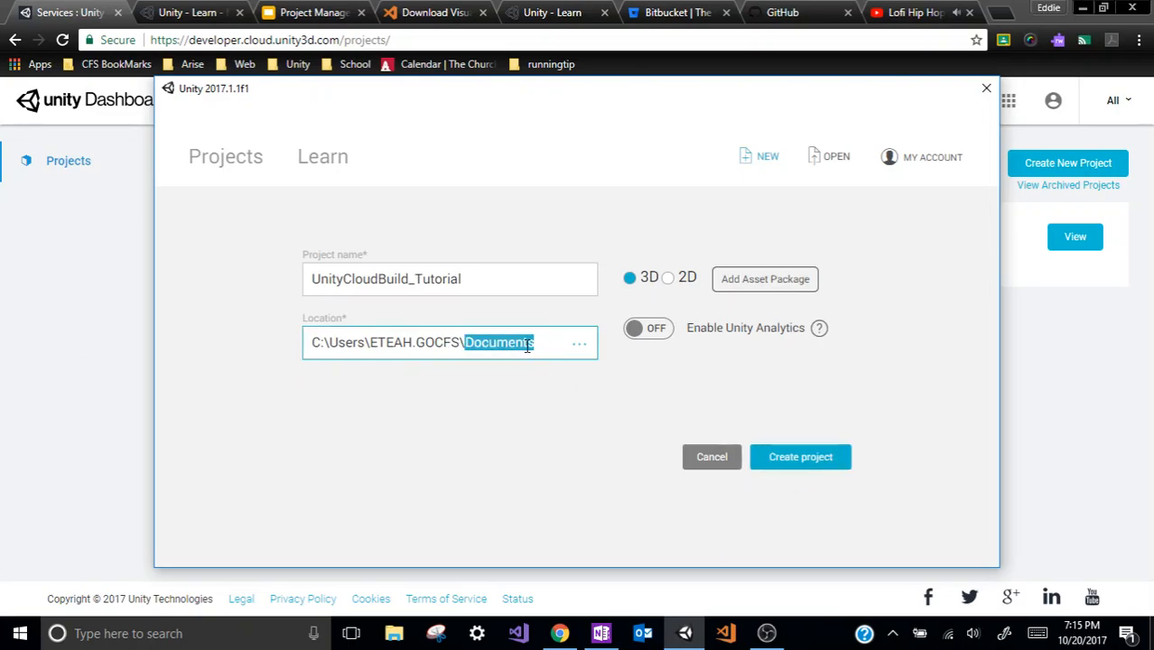
Step: Browse for another project location and create a folder named Pj-New on the Desktop
click(581, 344)
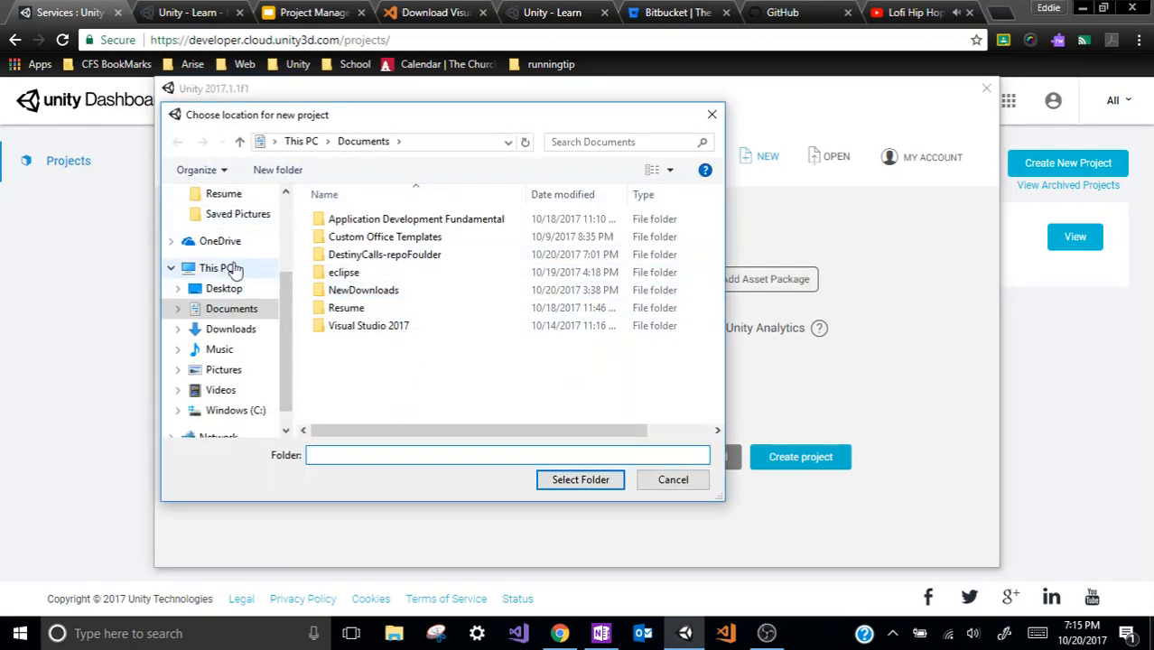
scroll(226, 271, up, 2)
click(224, 391)
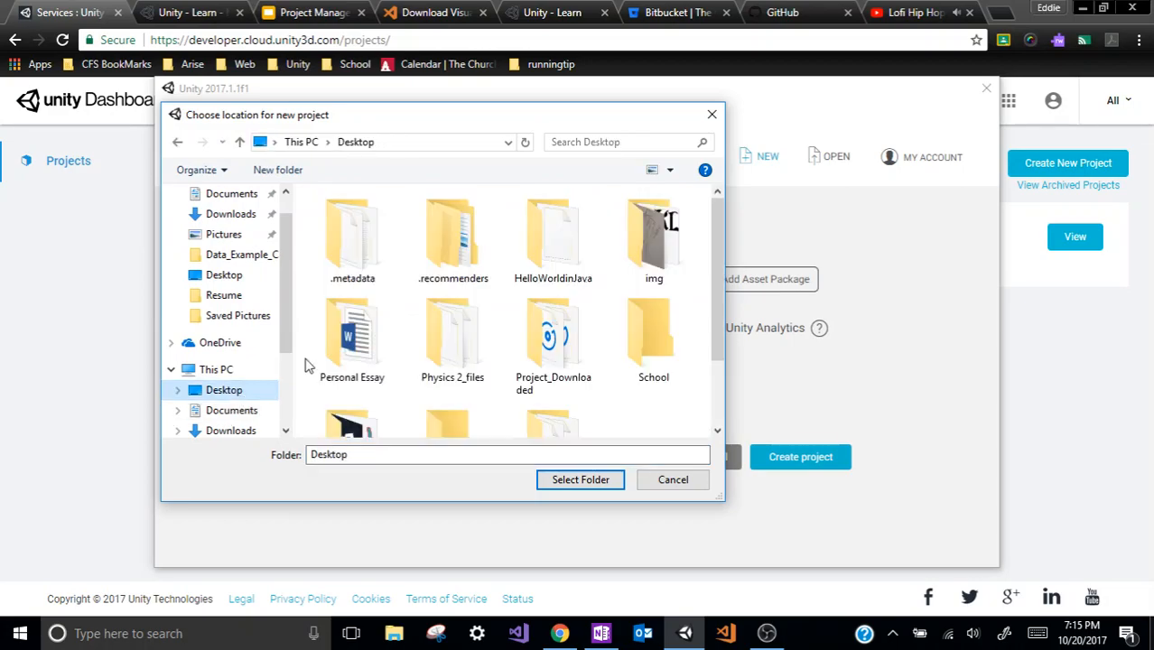
scroll(517, 368, down, 1)
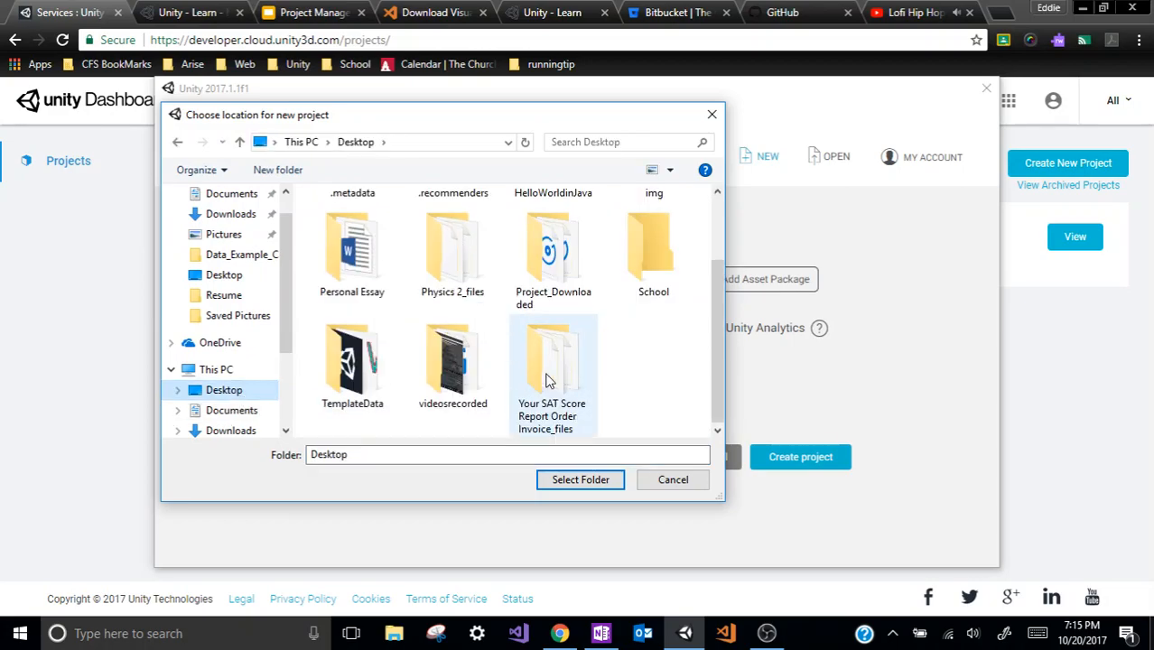
right_click(644, 381)
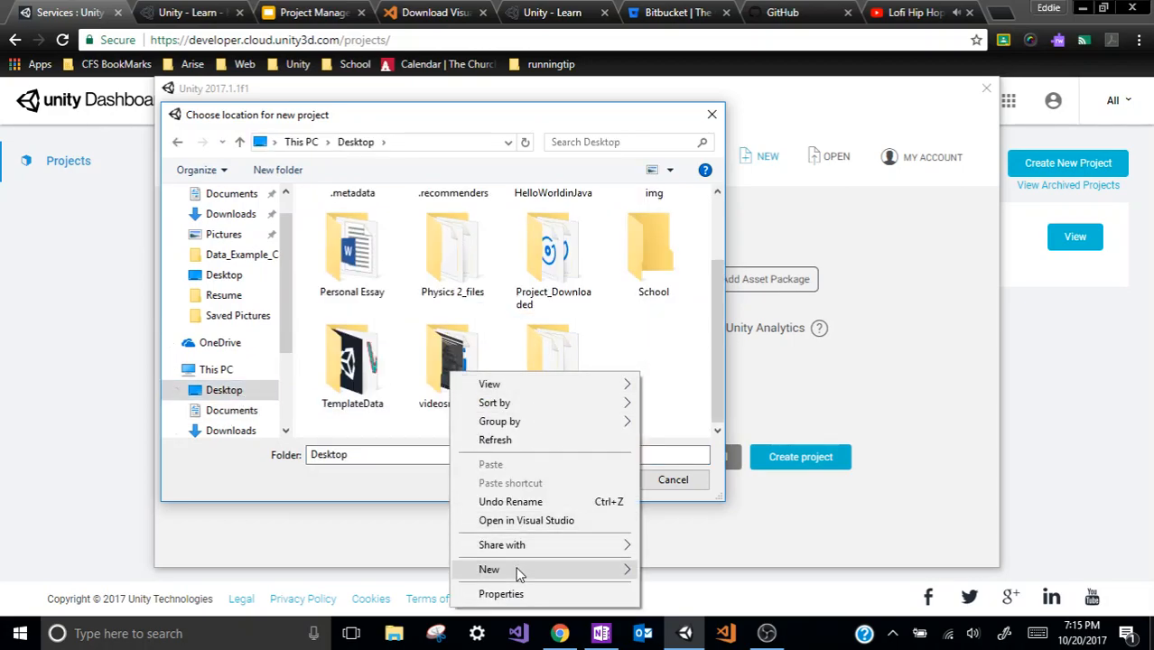
mouse_move(519, 571)
click(262, 359)
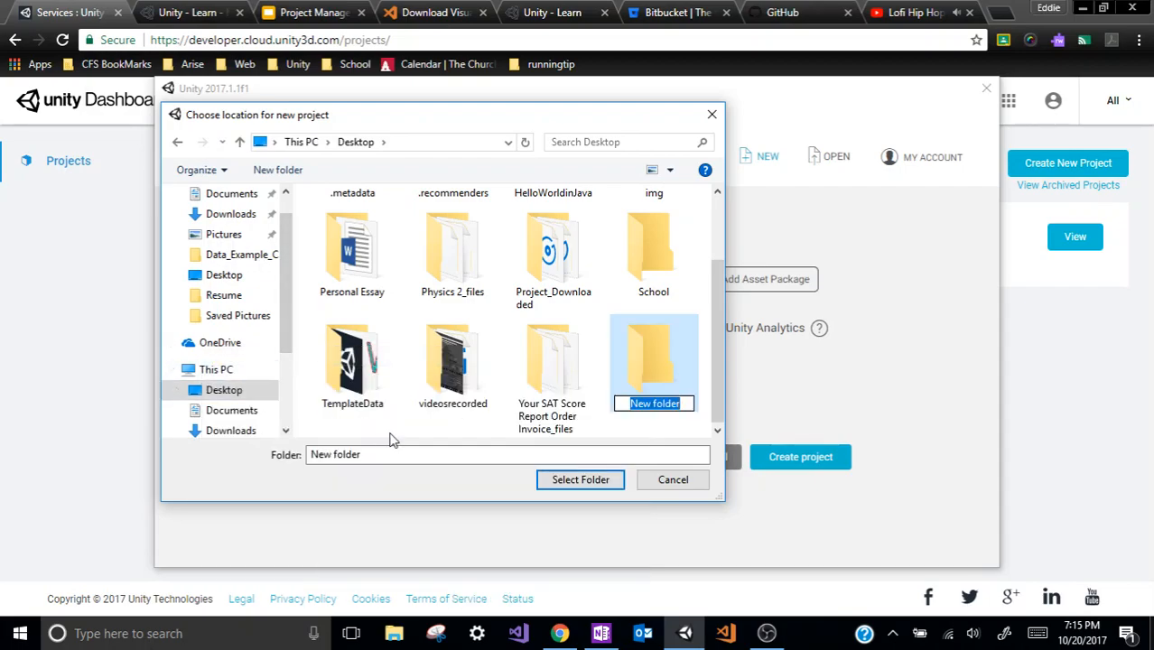
text(P)
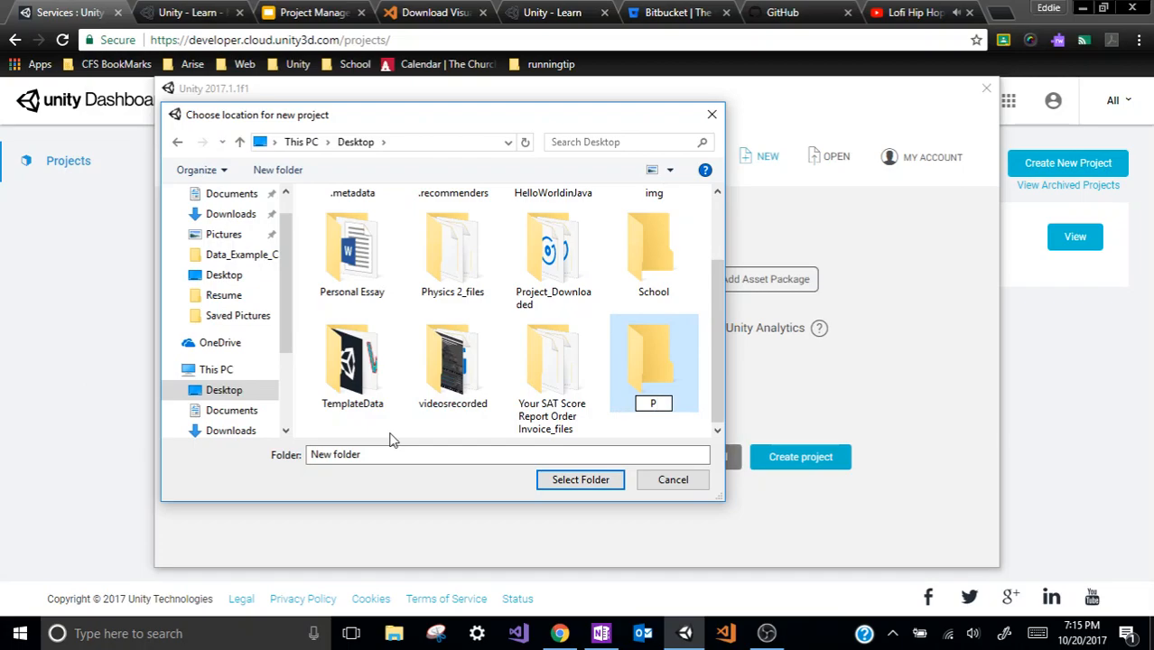
text(r)
text(-New)
key(Return)
Step: Use the Pj-New folder as the project location and create the project
click(553, 481)
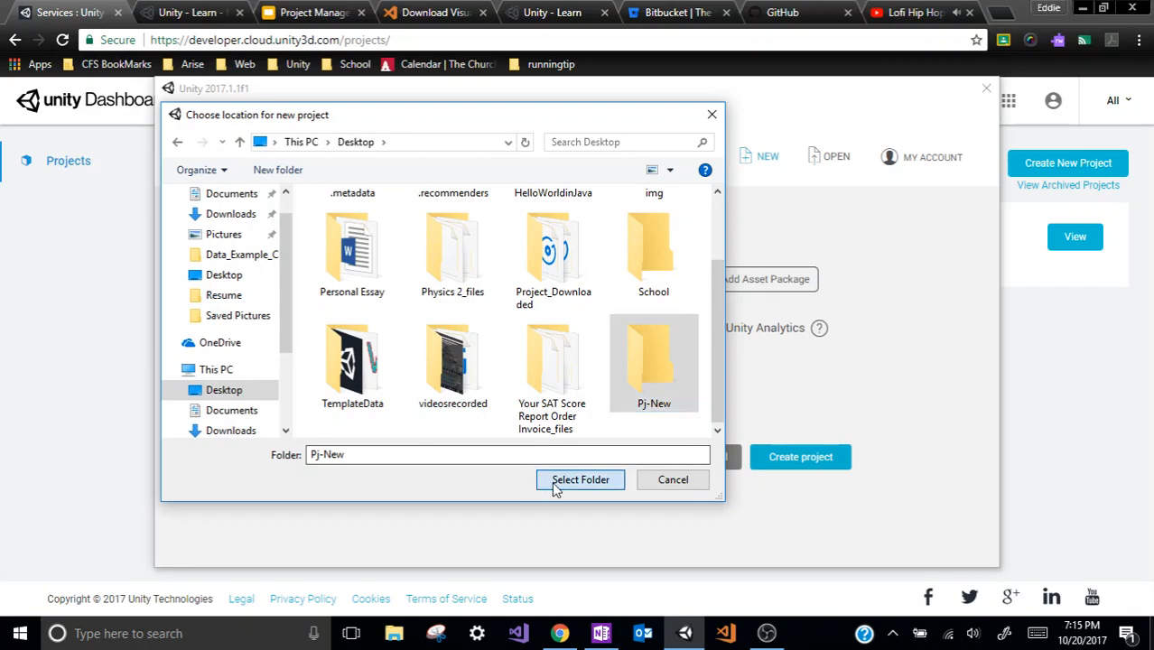
click(780, 458)
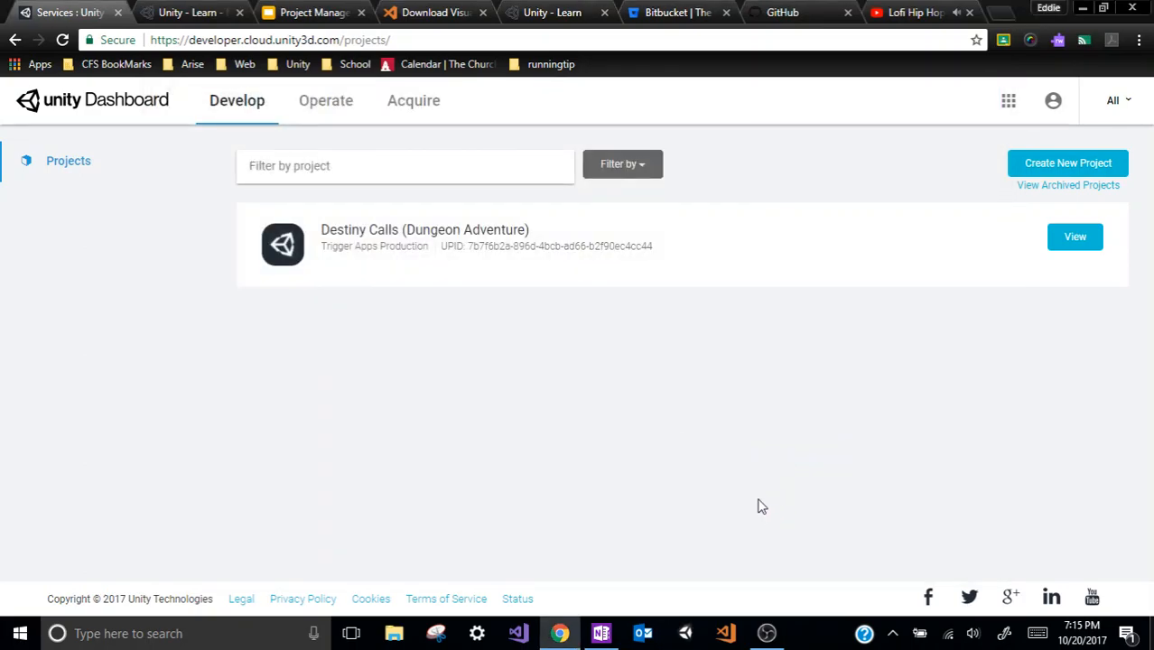
Step: Switch to the Project Management Presentation in the browser and view its Developer Tools slide
click(684, 635)
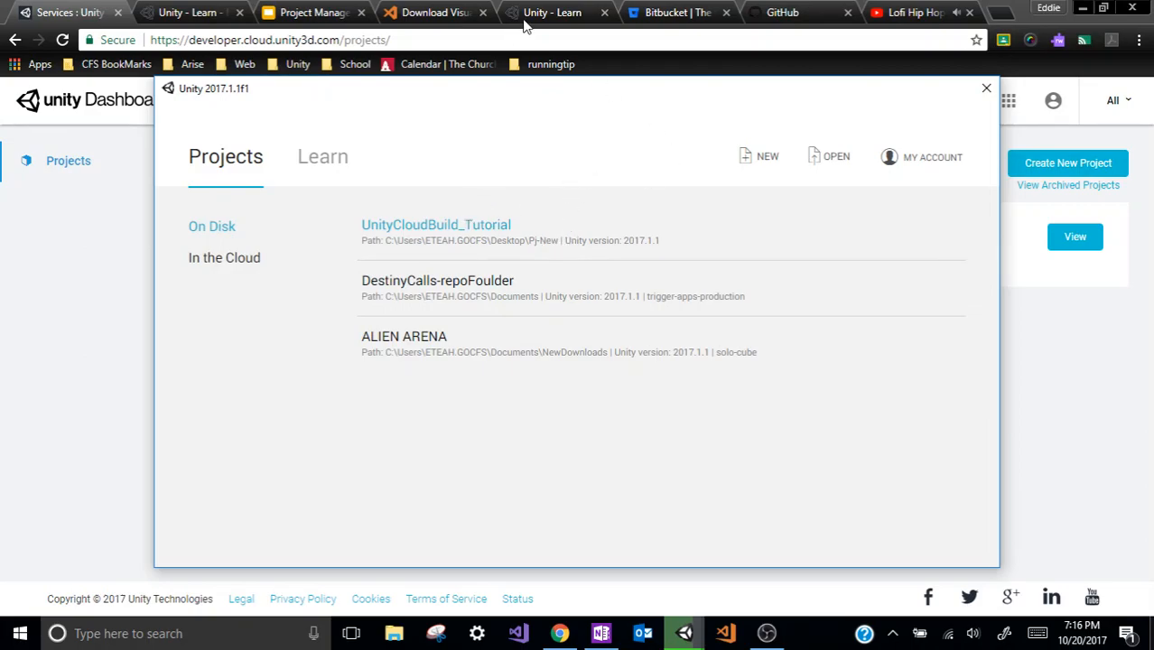
click(312, 13)
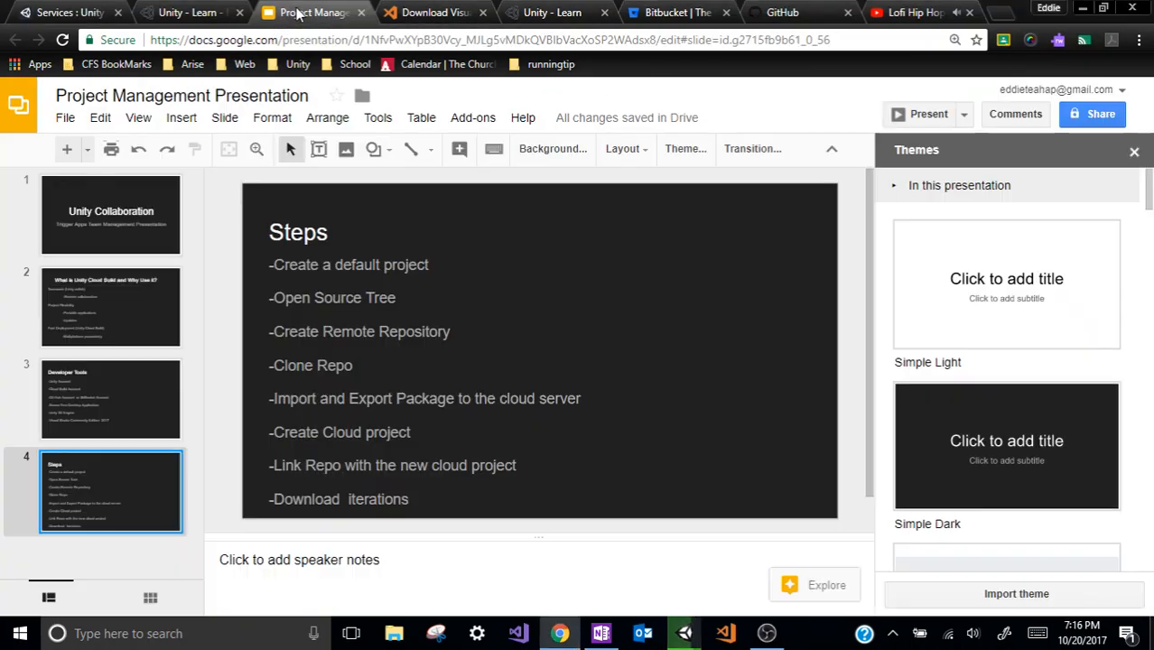
click(125, 385)
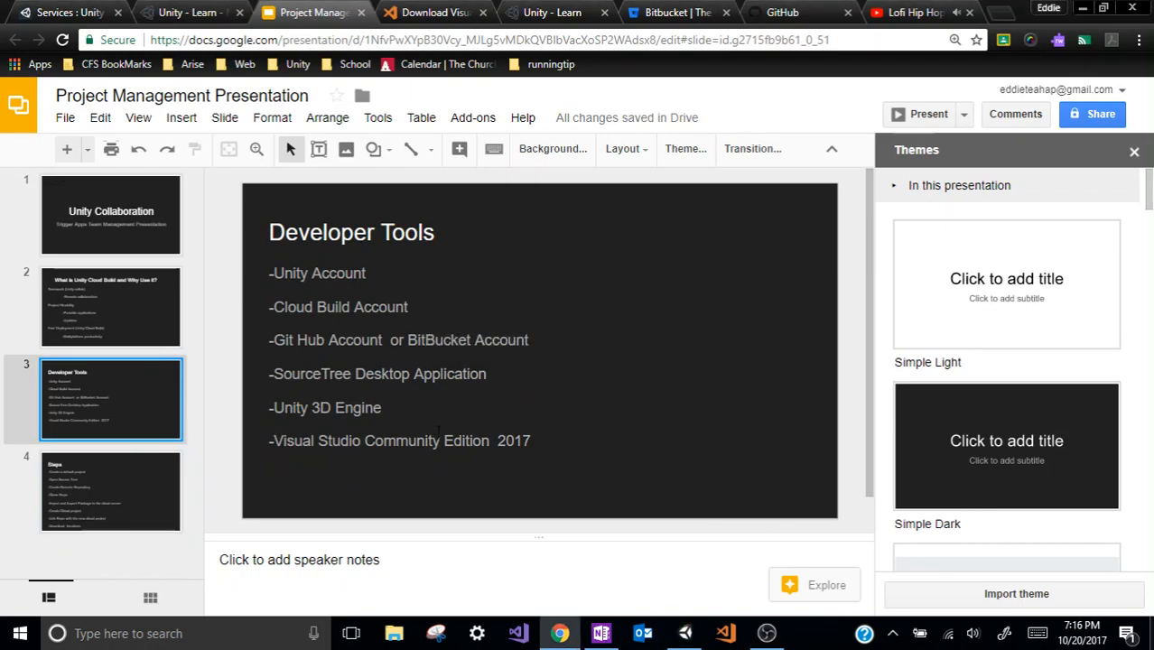
Step: Return to the Unity launcher and try to open the UnityCloudBuild_Tutorial project stored on disk
click(686, 633)
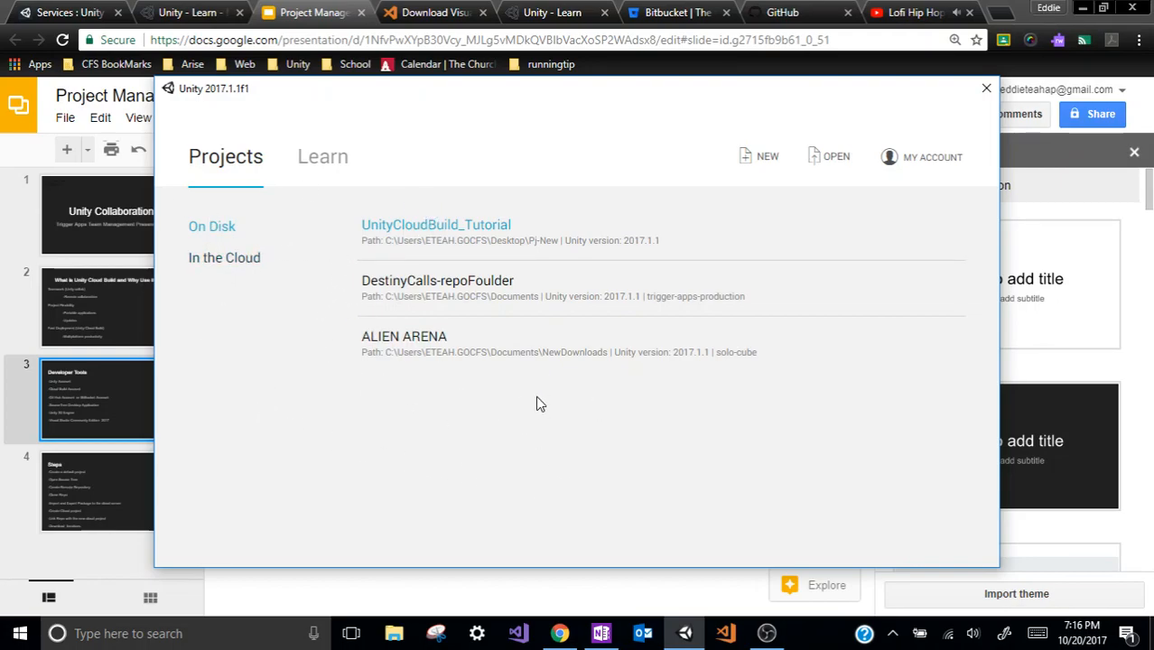
click(430, 228)
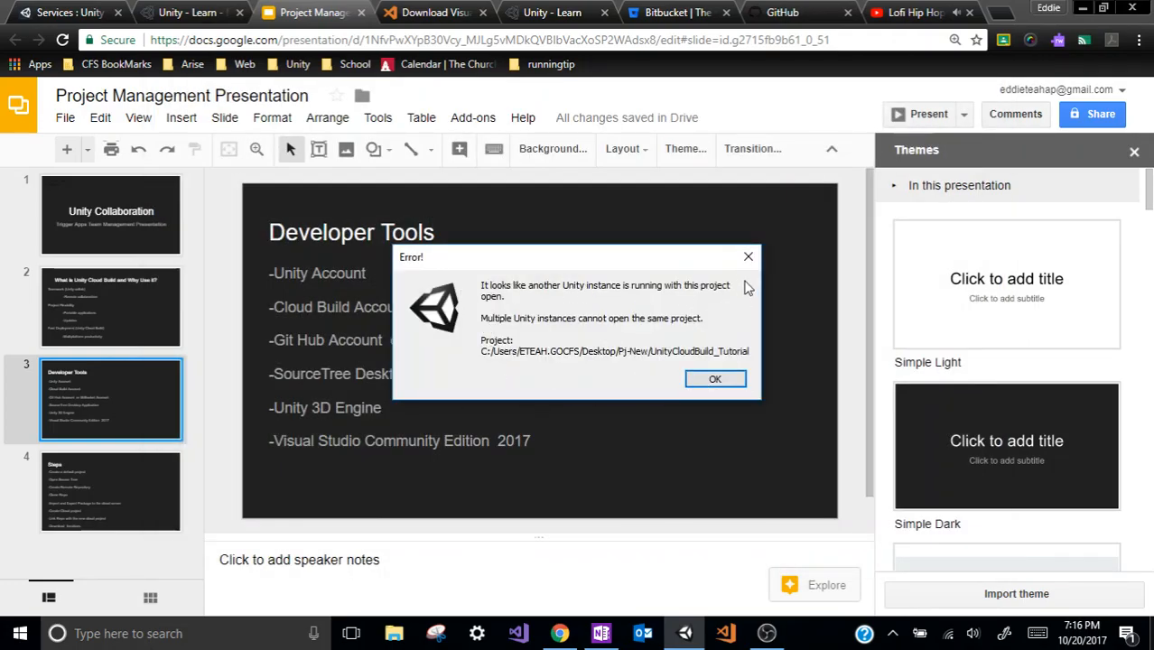
click(748, 257)
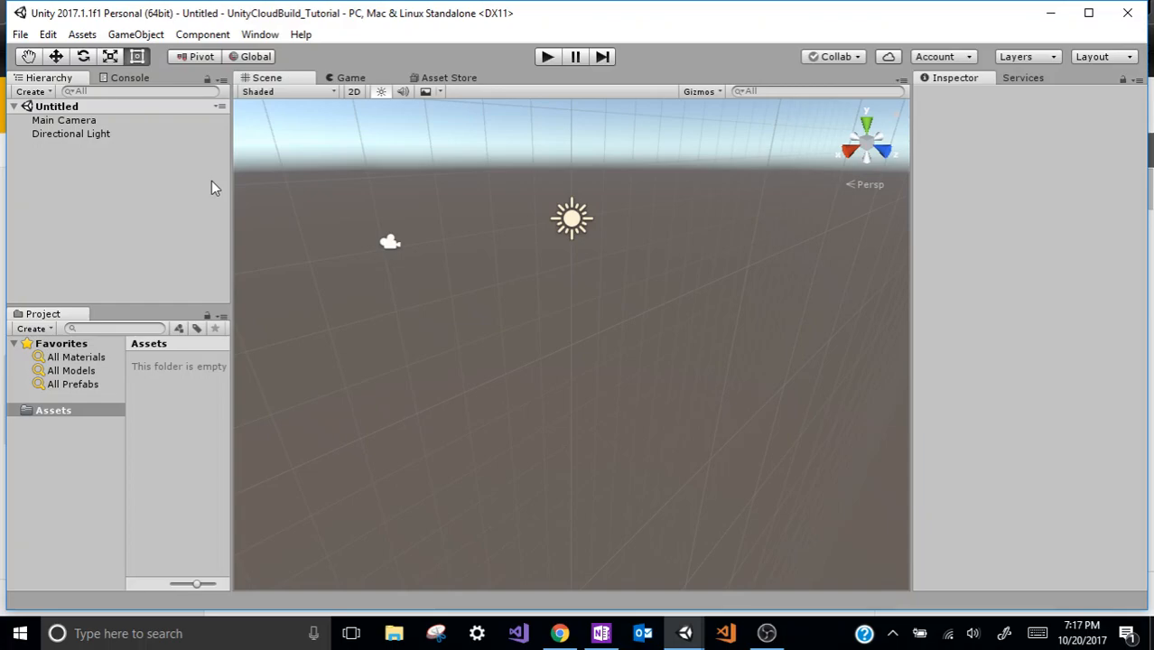
Step: Open the External Tools preferences and set the External Script Editor to MonoDevelop (built-in)
click(20, 34)
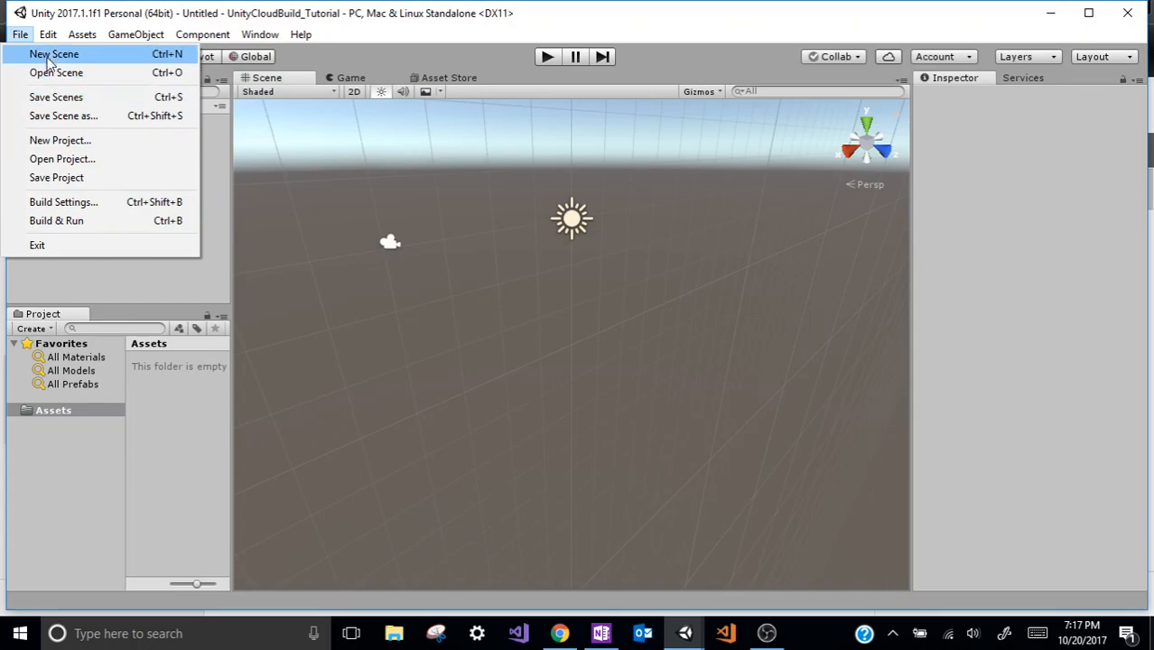
mouse_move(47, 35)
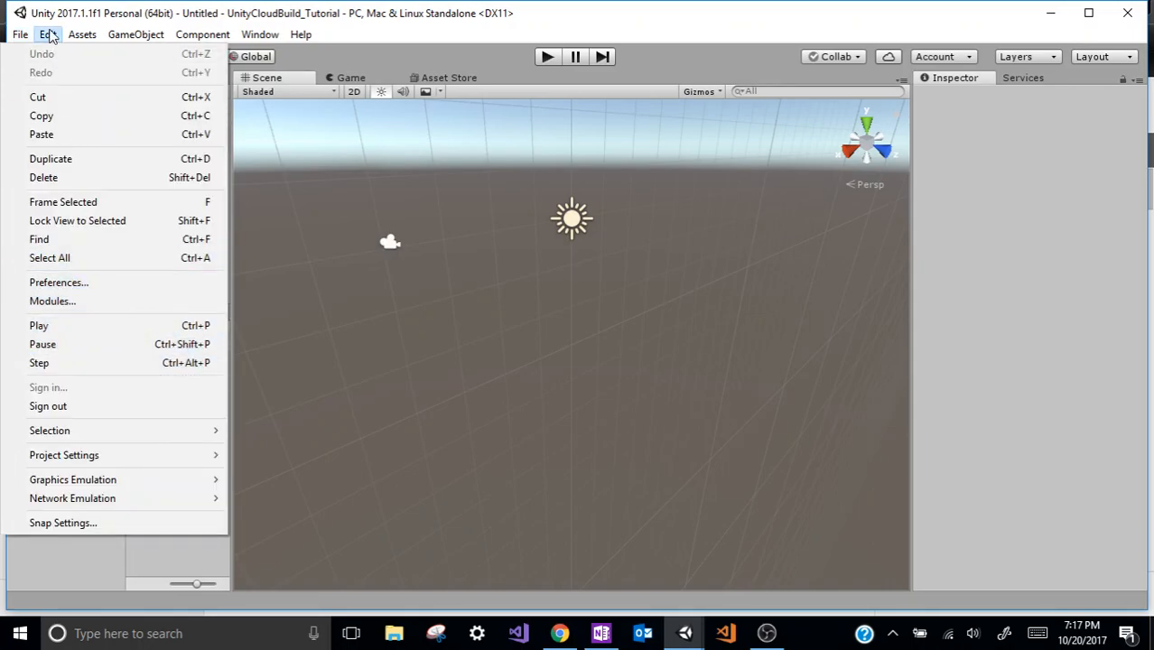
click(82, 282)
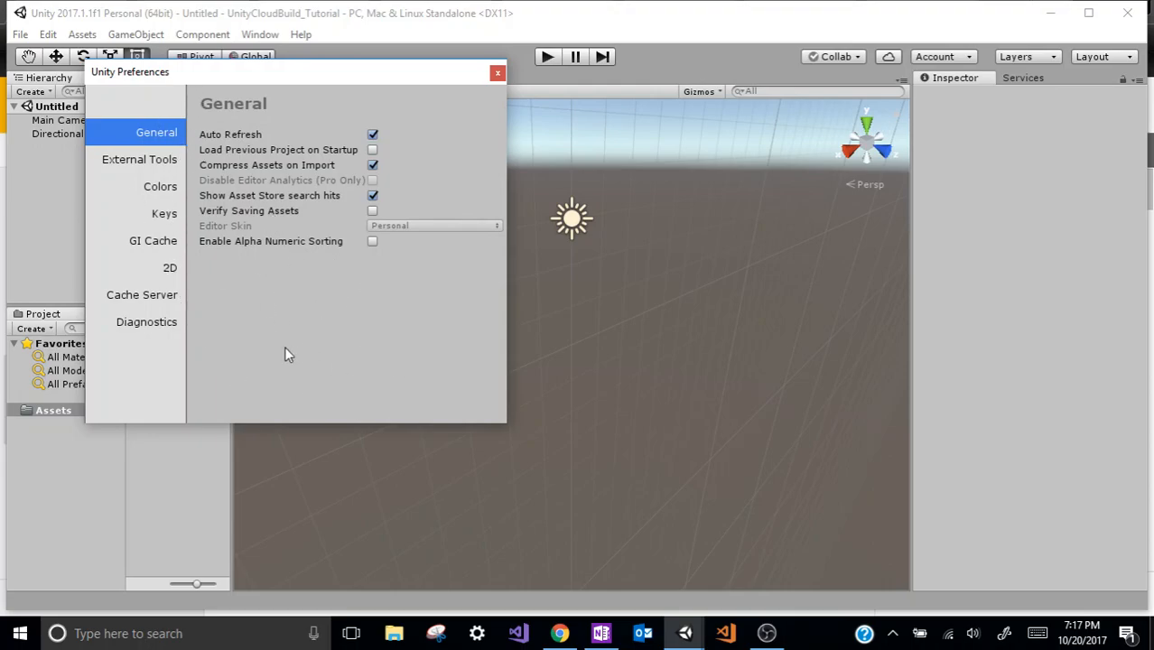
click(154, 166)
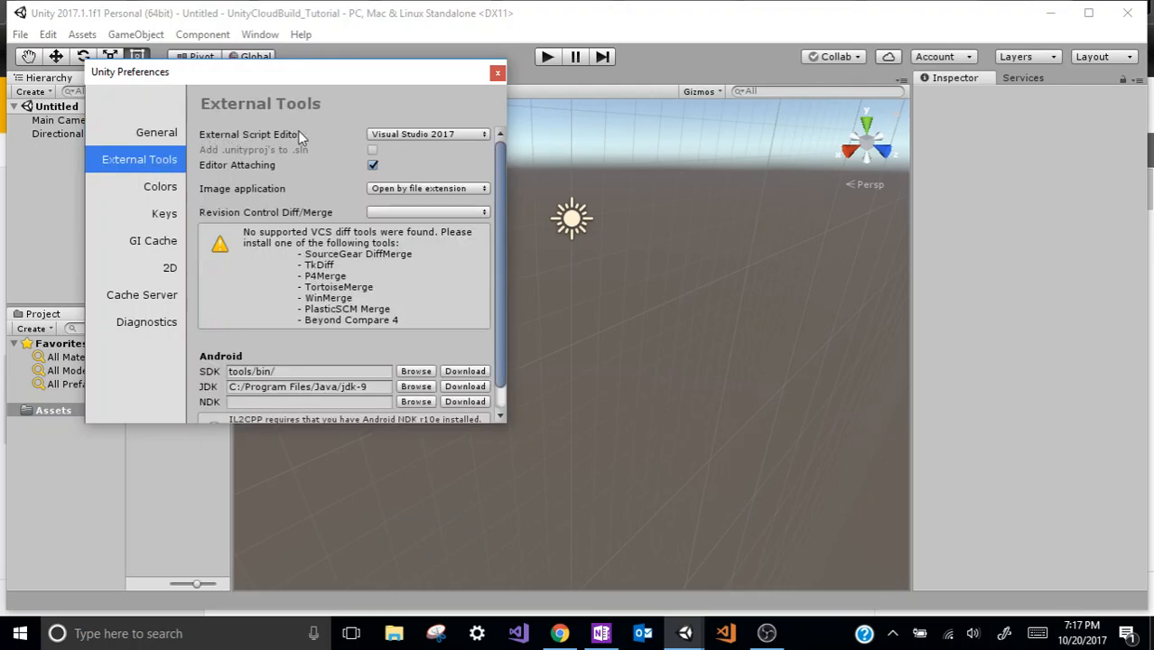
click(384, 139)
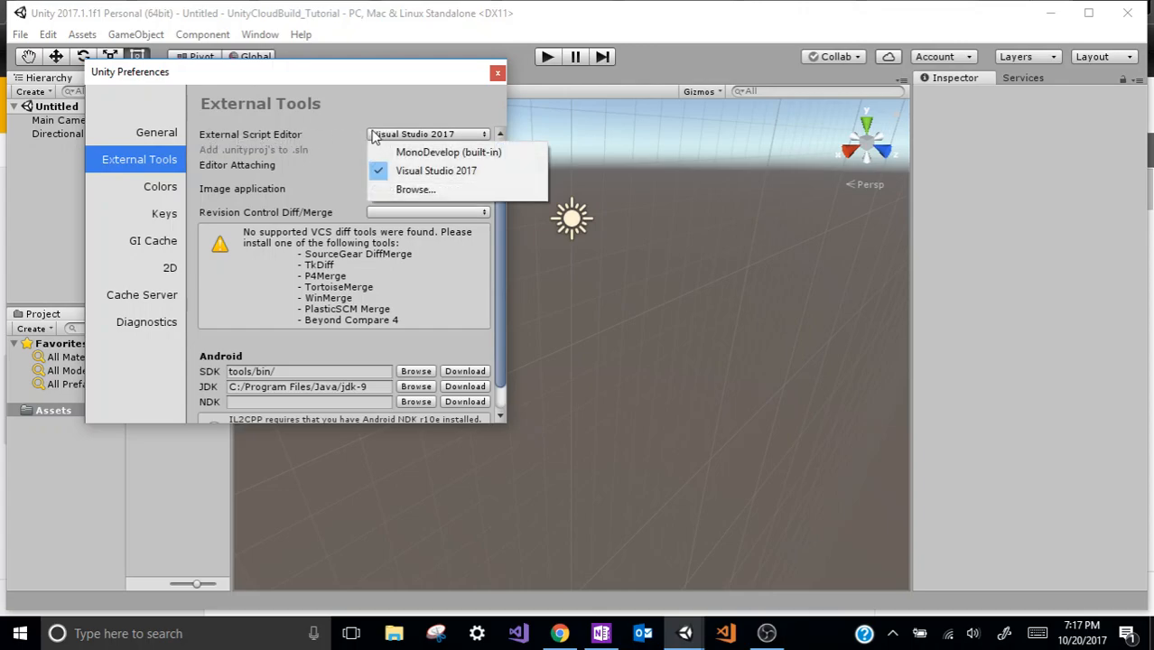
click(413, 170)
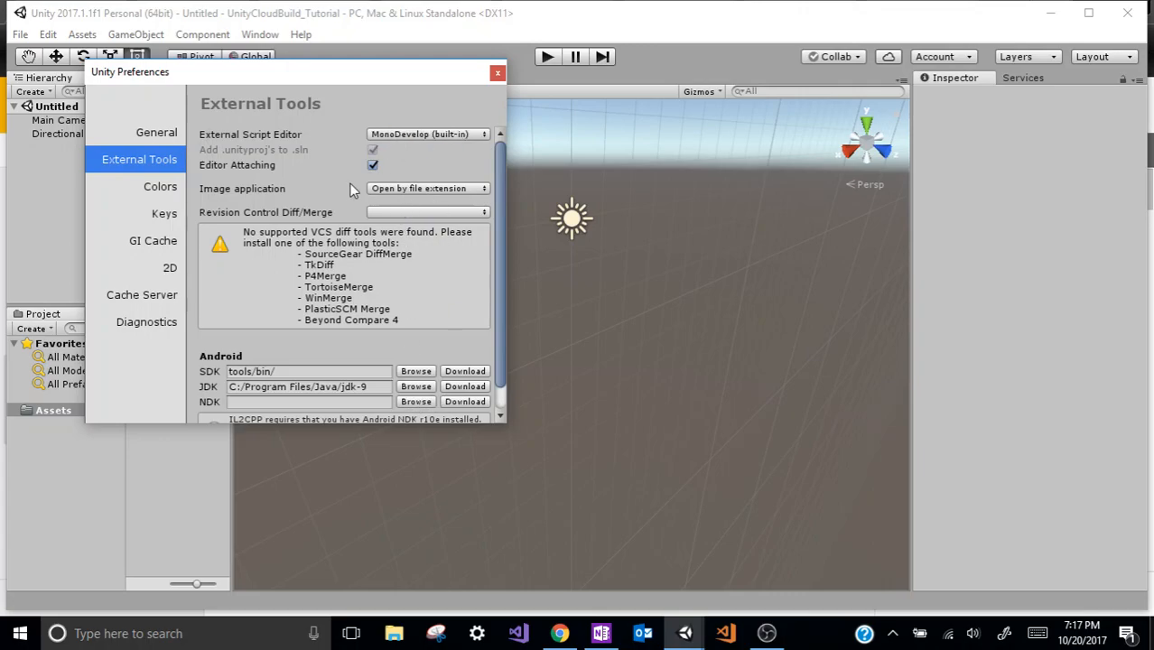
Step: Set the External Script Editor to Visual Studio 2017 and close the preferences
click(423, 135)
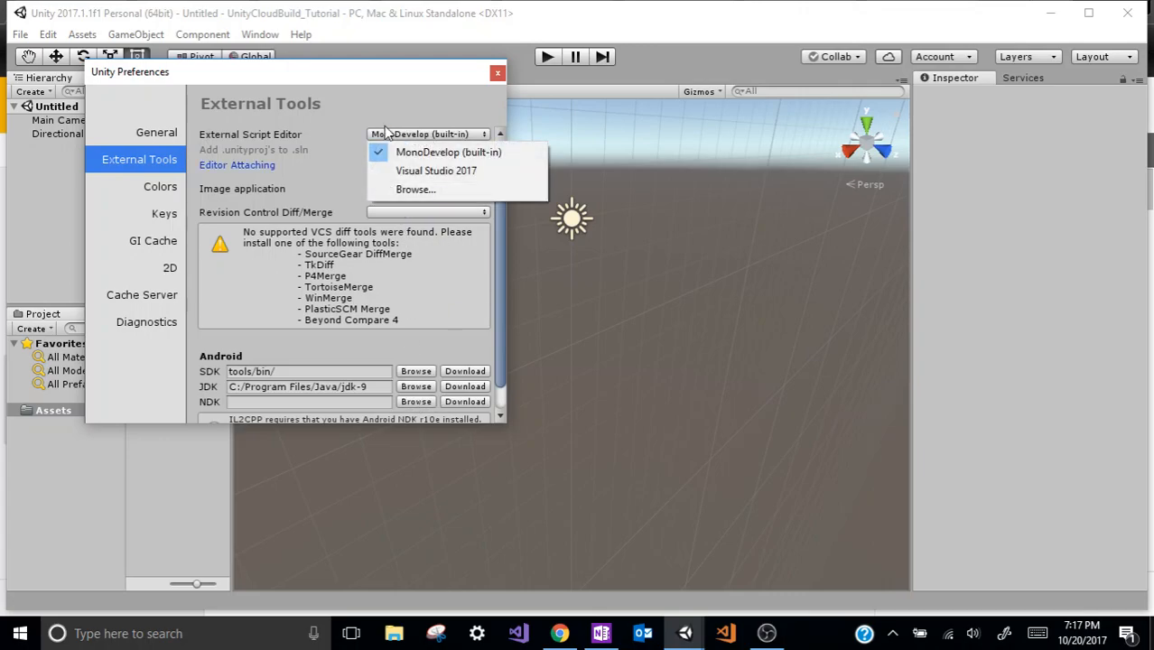
click(408, 172)
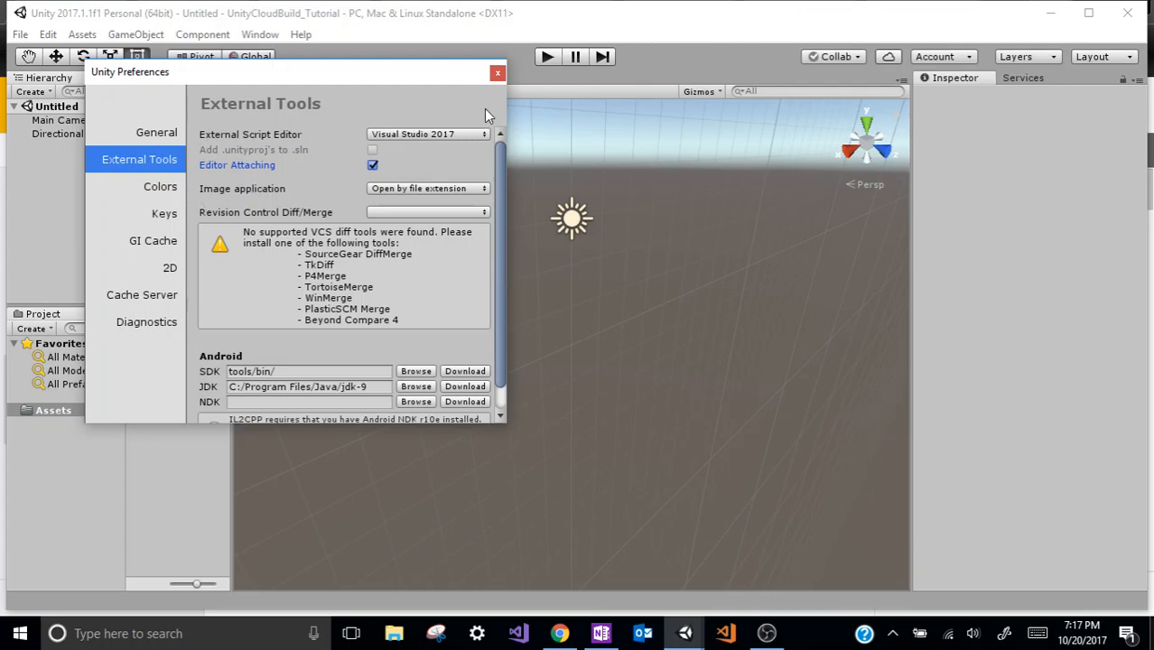
click(496, 74)
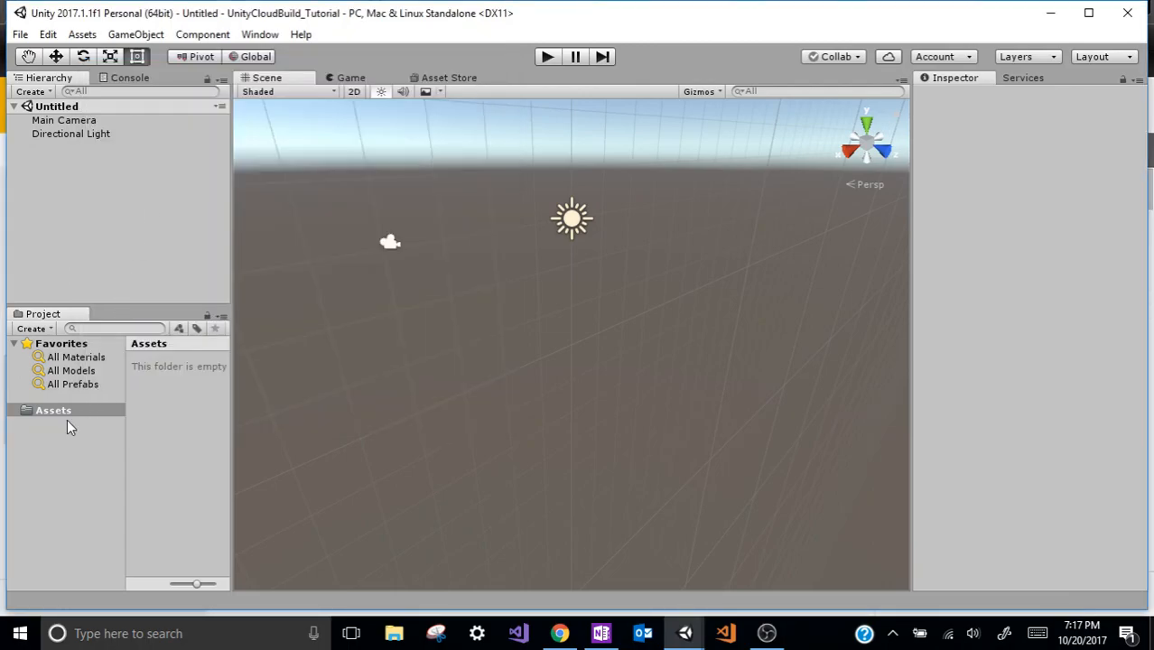
Step: Create a new C# script in the Assets folder and name it CheckOutNewScript
right_click(163, 408)
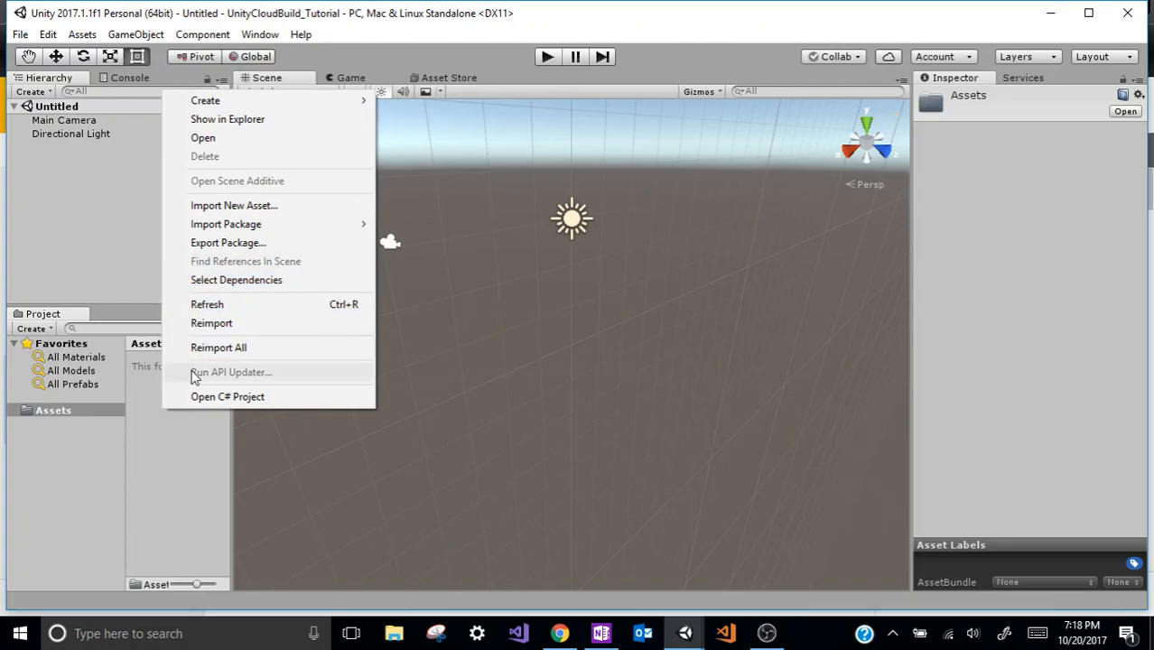
click(178, 426)
right_click(177, 414)
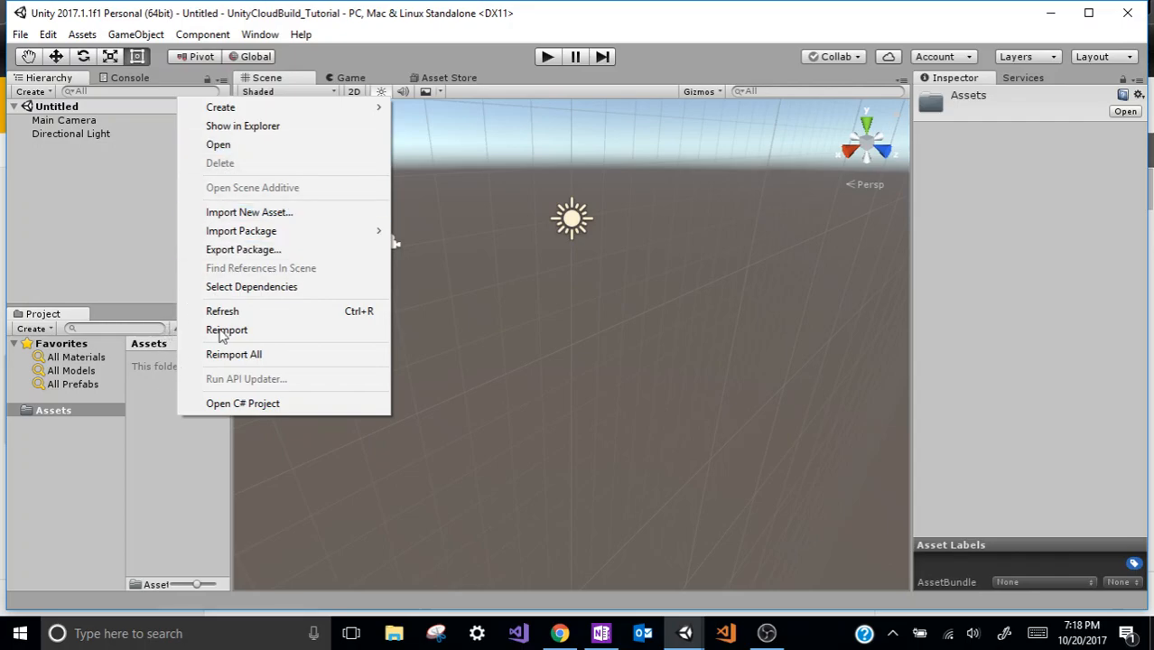
right_click(154, 392)
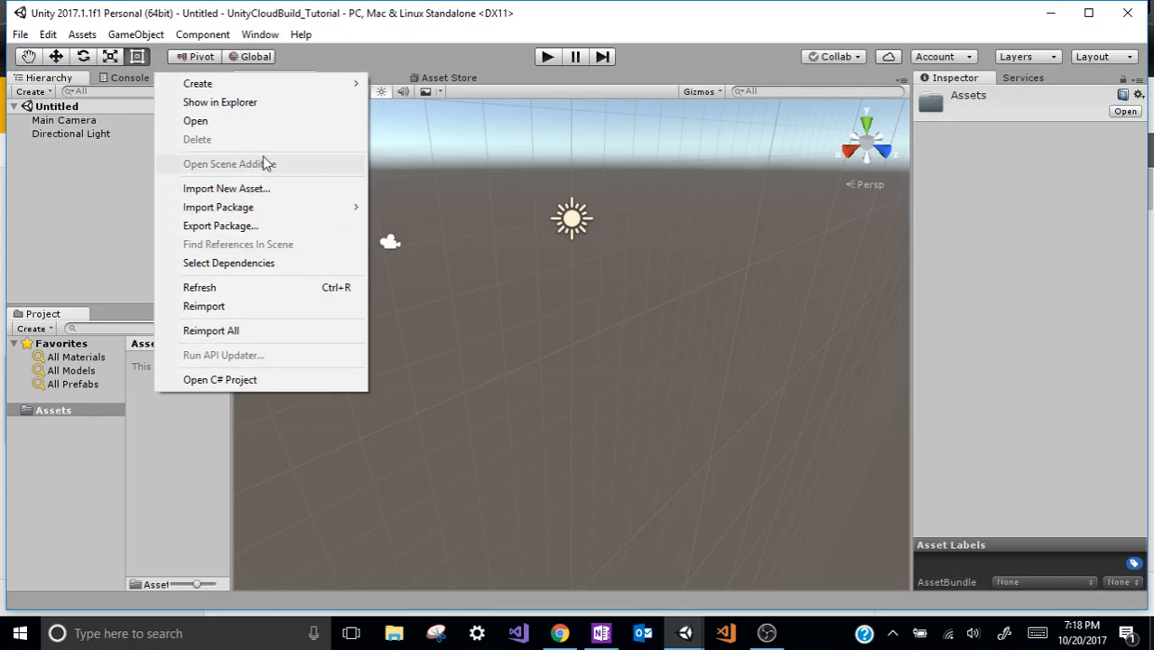
mouse_move(285, 90)
click(410, 109)
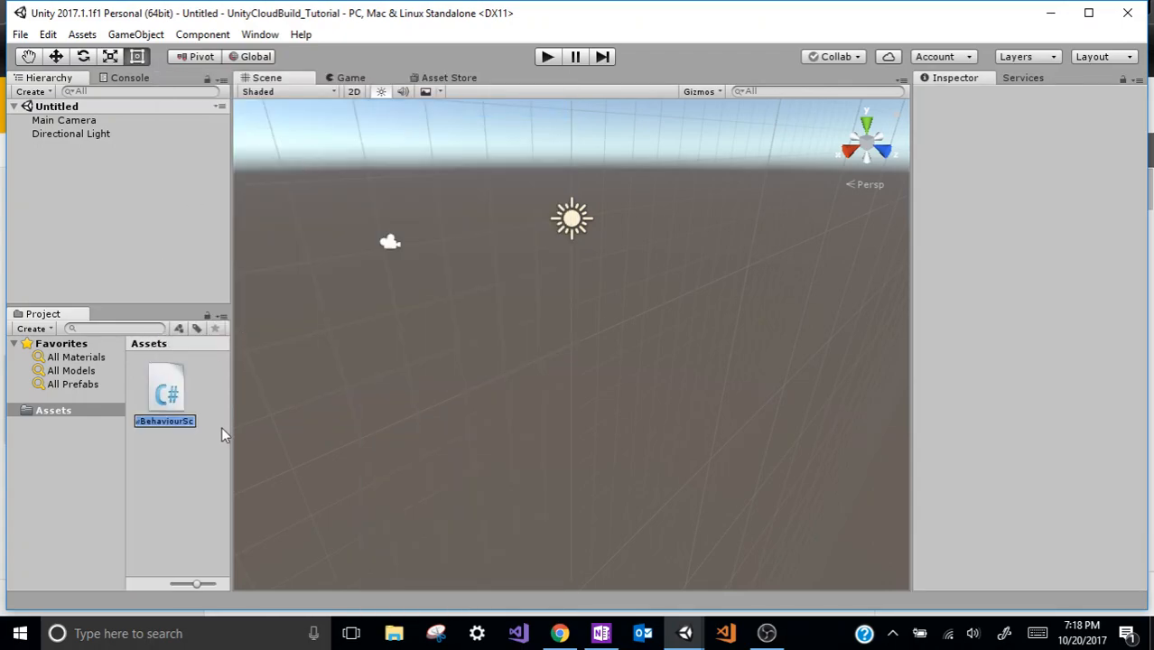
text(Check)
text(OutNe)
text(w)
text(Script)
Step: Open CheckOutNewScript in Visual Studio and accept installing the missing .NET desktop development feature
double_click(172, 400)
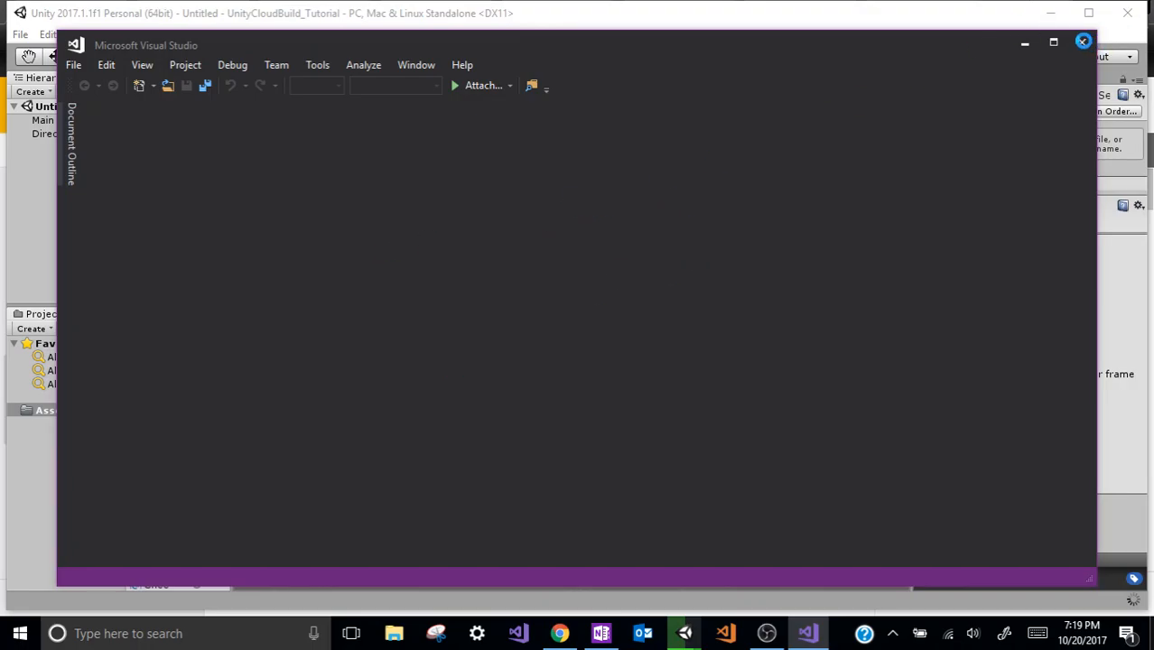
right_click(796, 636)
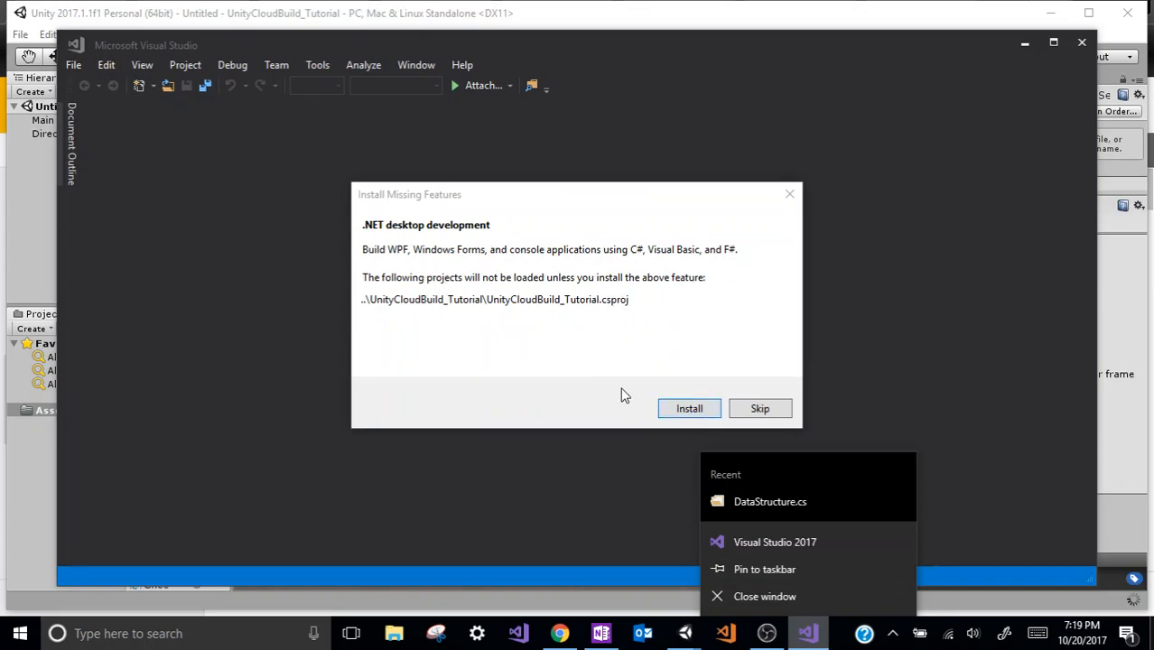
click(690, 412)
click(690, 409)
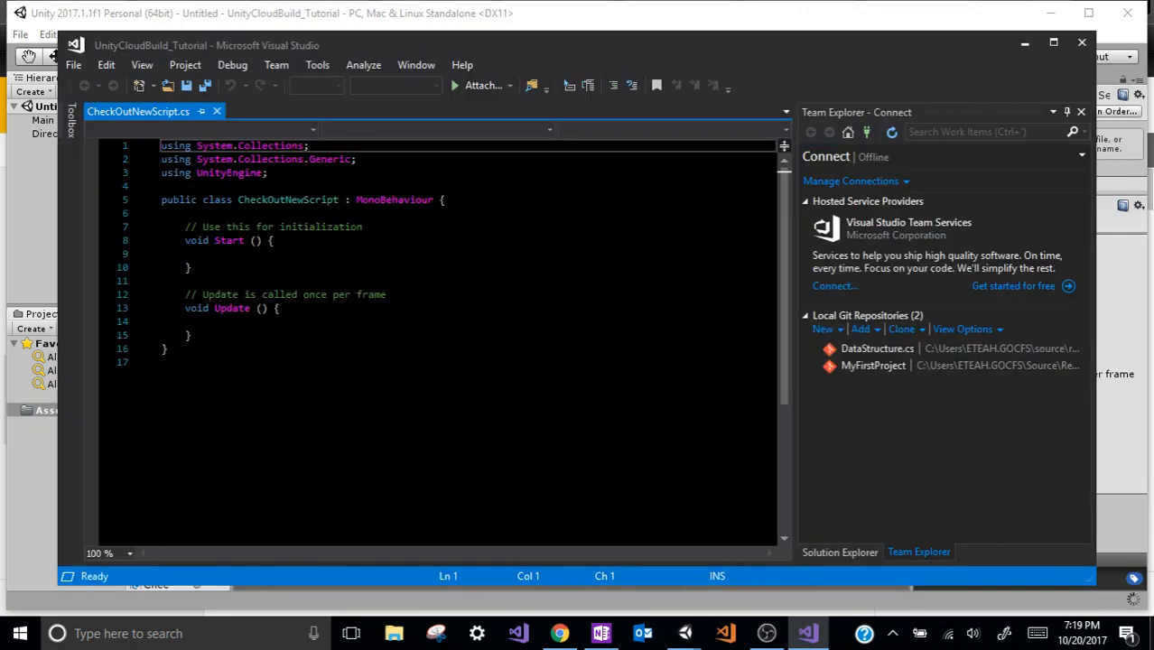
Step: Move the opening brace of the Start method onto its own line
click(262, 242)
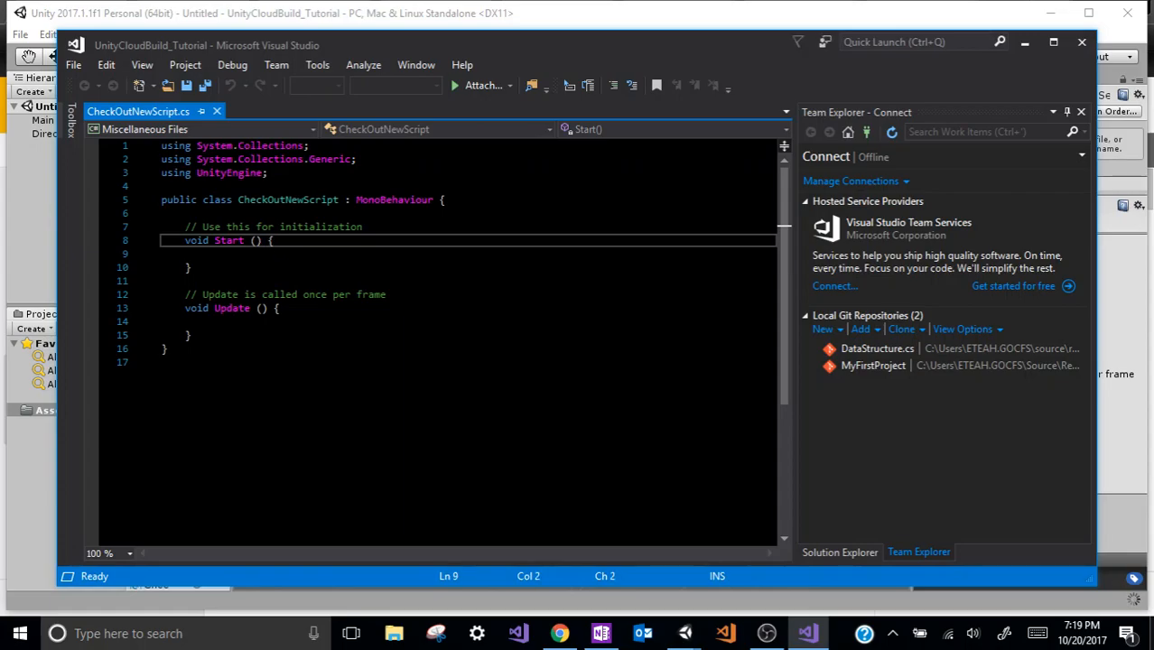
key(Return)
click(262, 241)
click(163, 375)
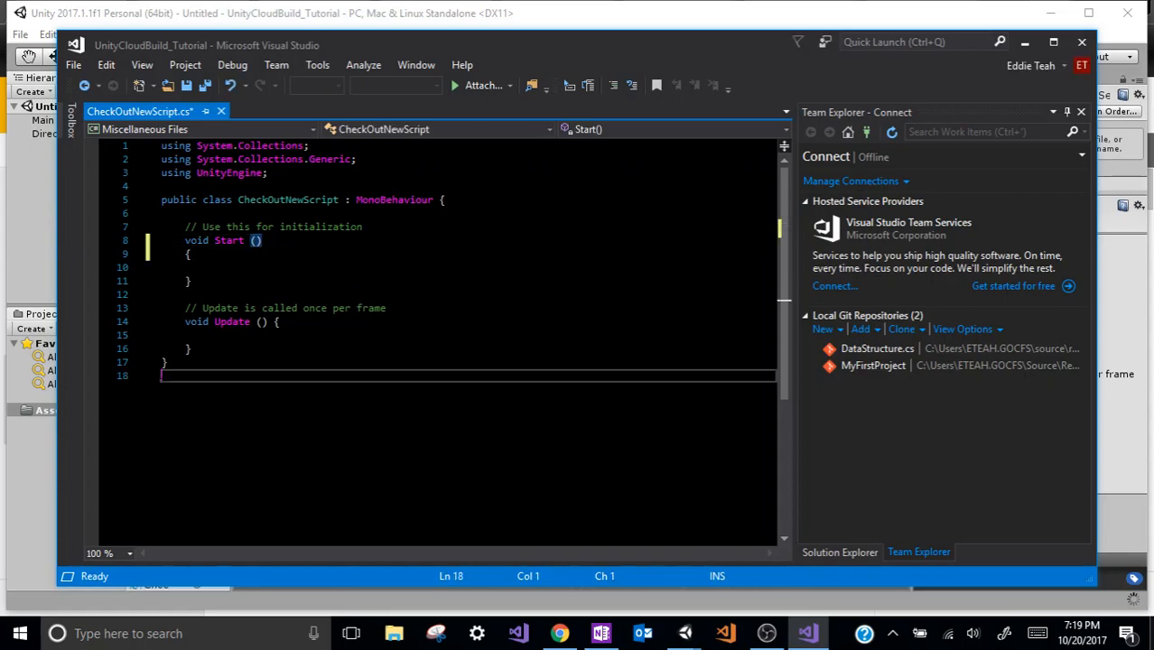
drag(162, 376, 162, 186)
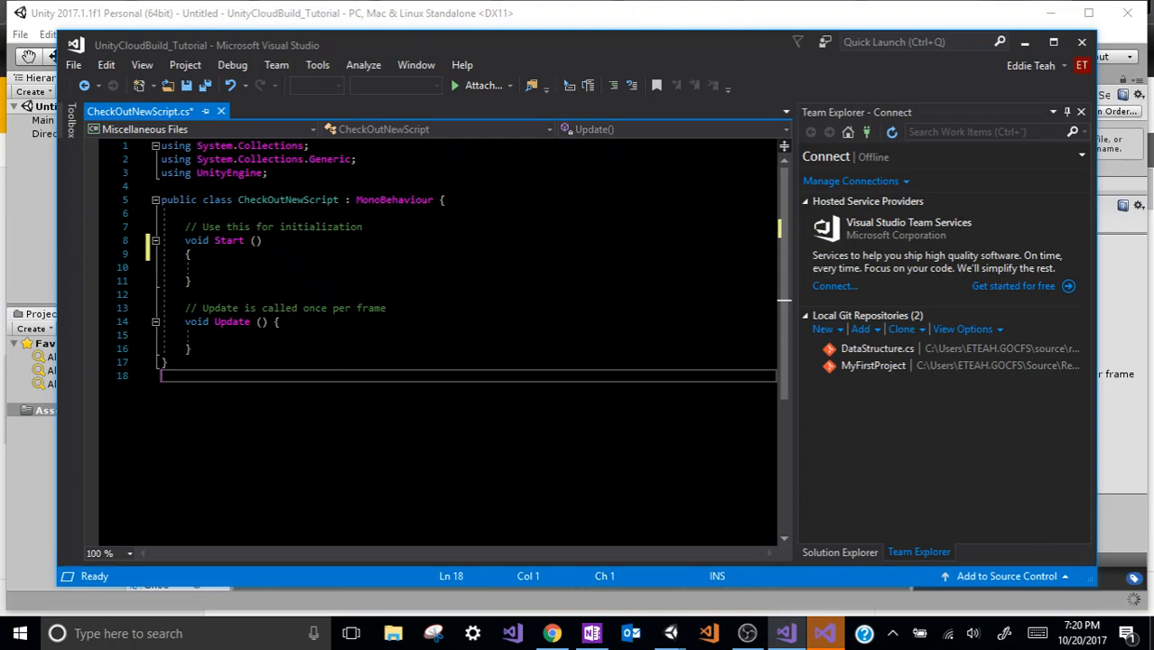
Step: Move the opening brace of the Update method onto its own line
click(262, 322)
key(Return)
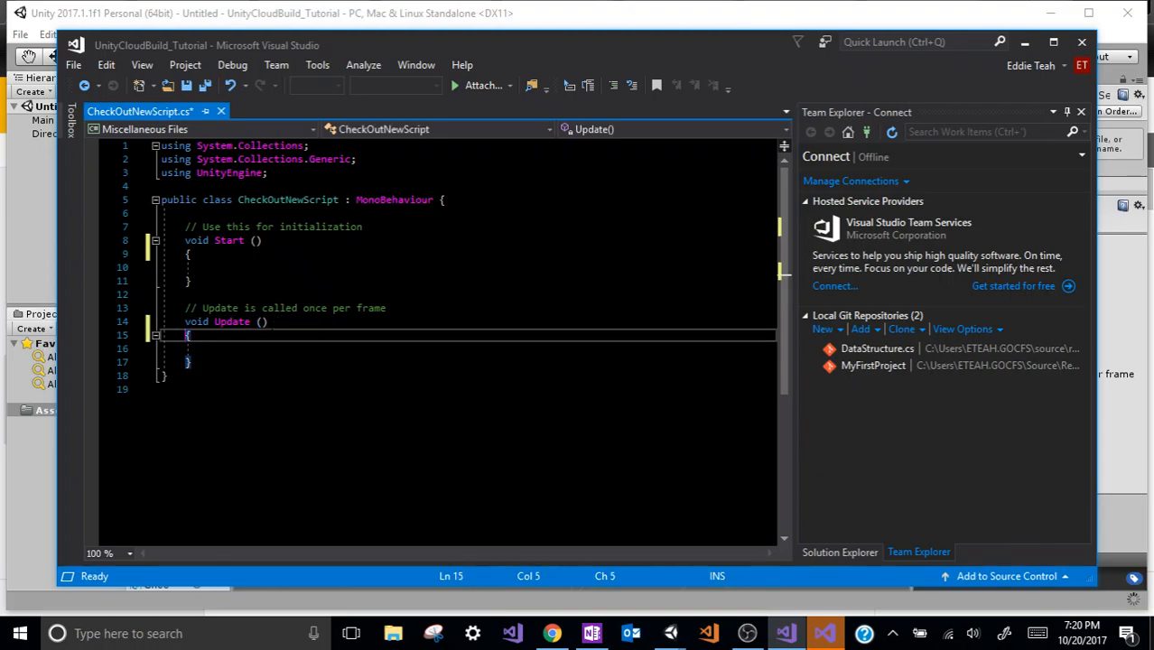
click(209, 348)
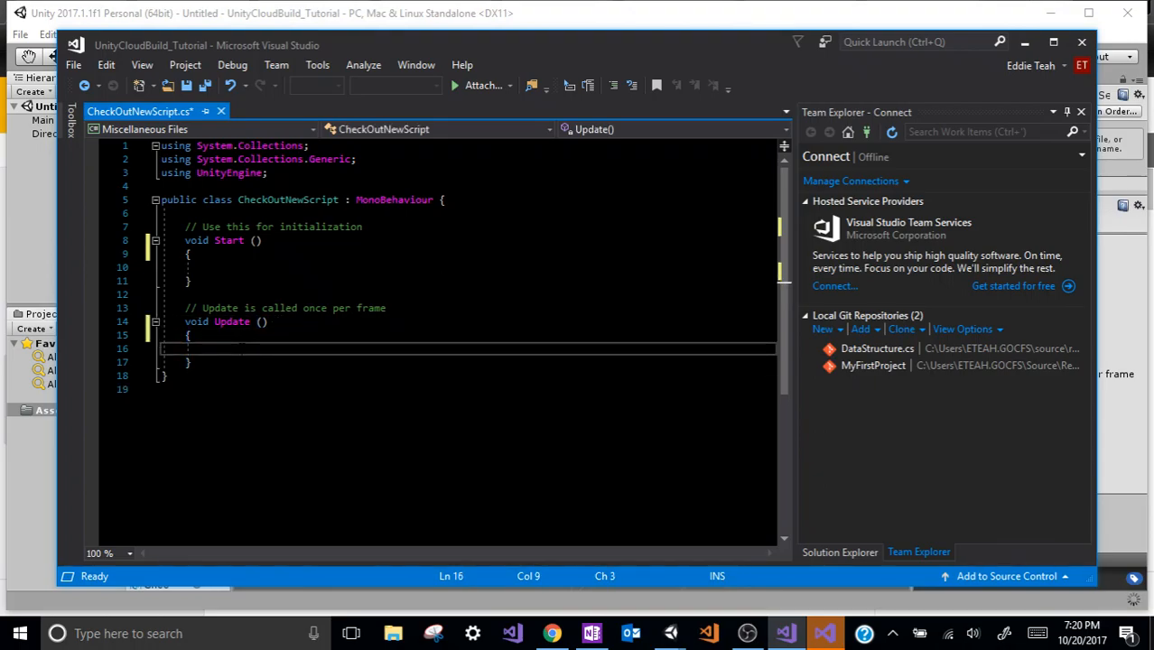
drag(210, 348, 161, 145)
click(257, 388)
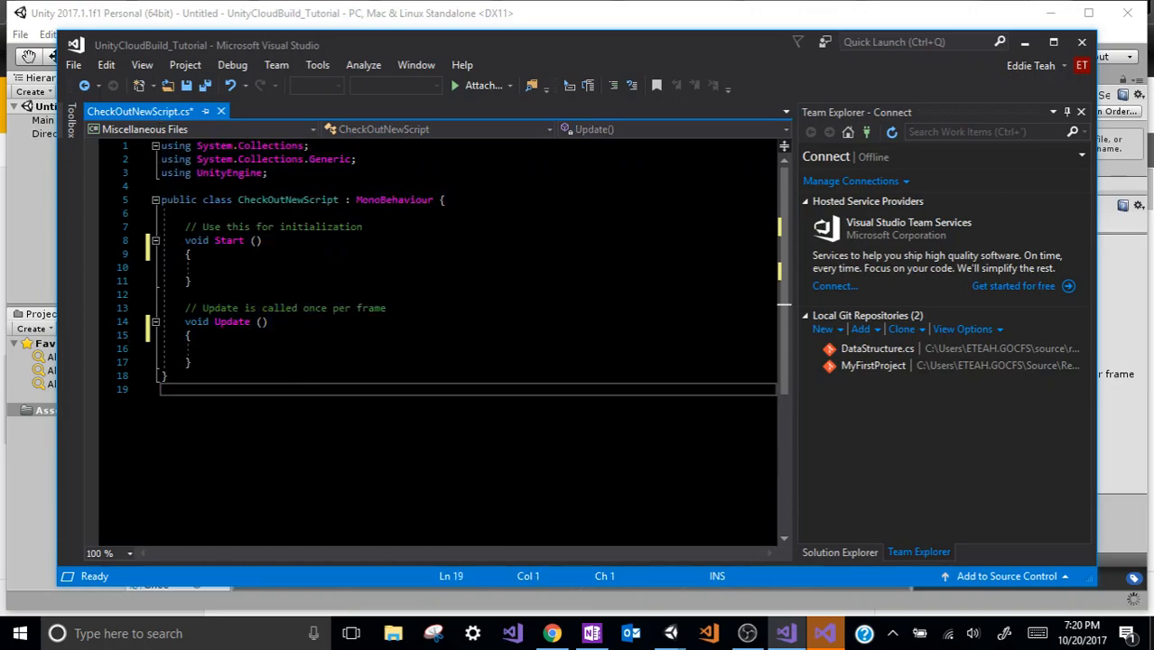
click(209, 253)
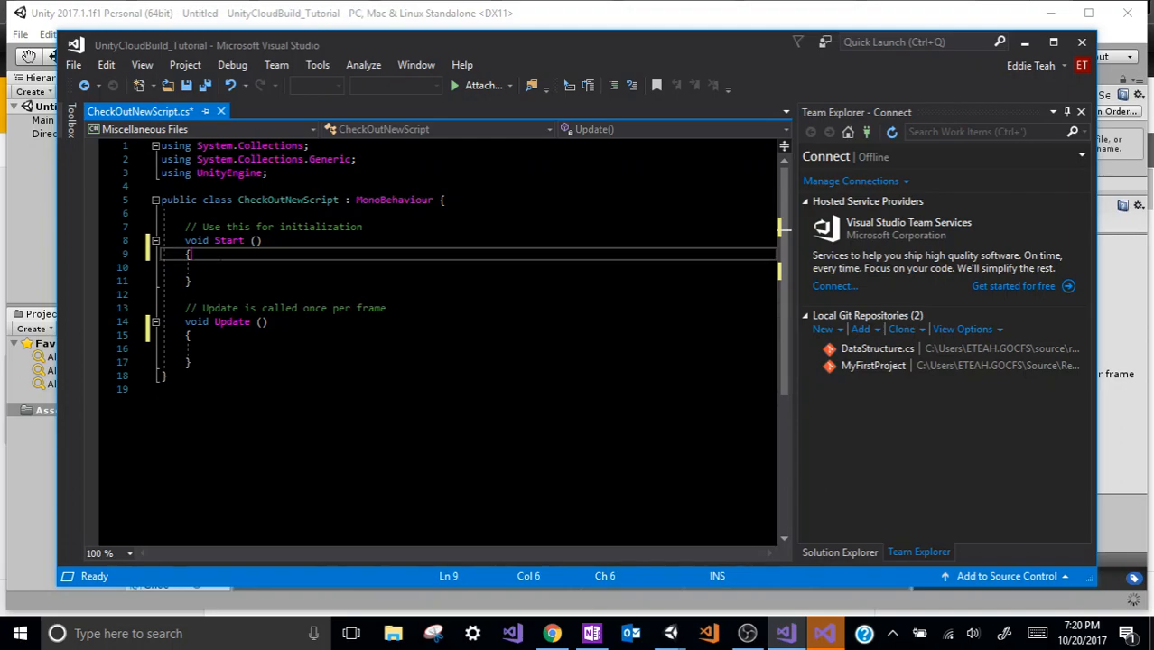
click(208, 267)
click(210, 348)
click(209, 361)
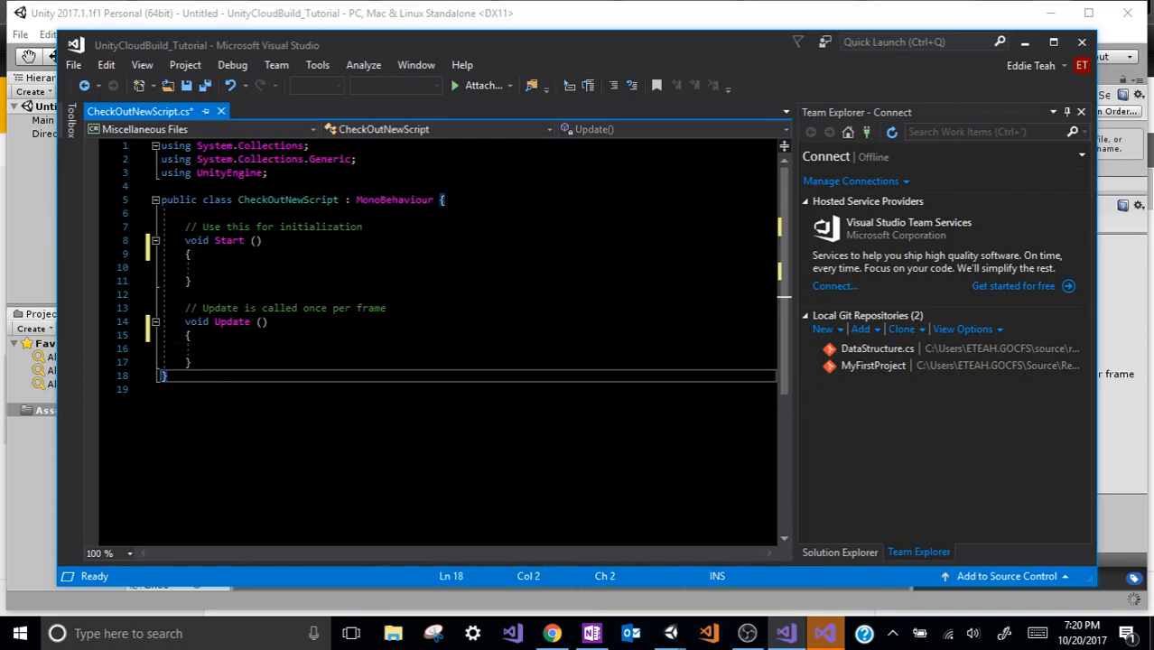
click(210, 348)
Step: Close the .NET desktop development installer and minimize Visual Studio to return to Unity
click(1025, 42)
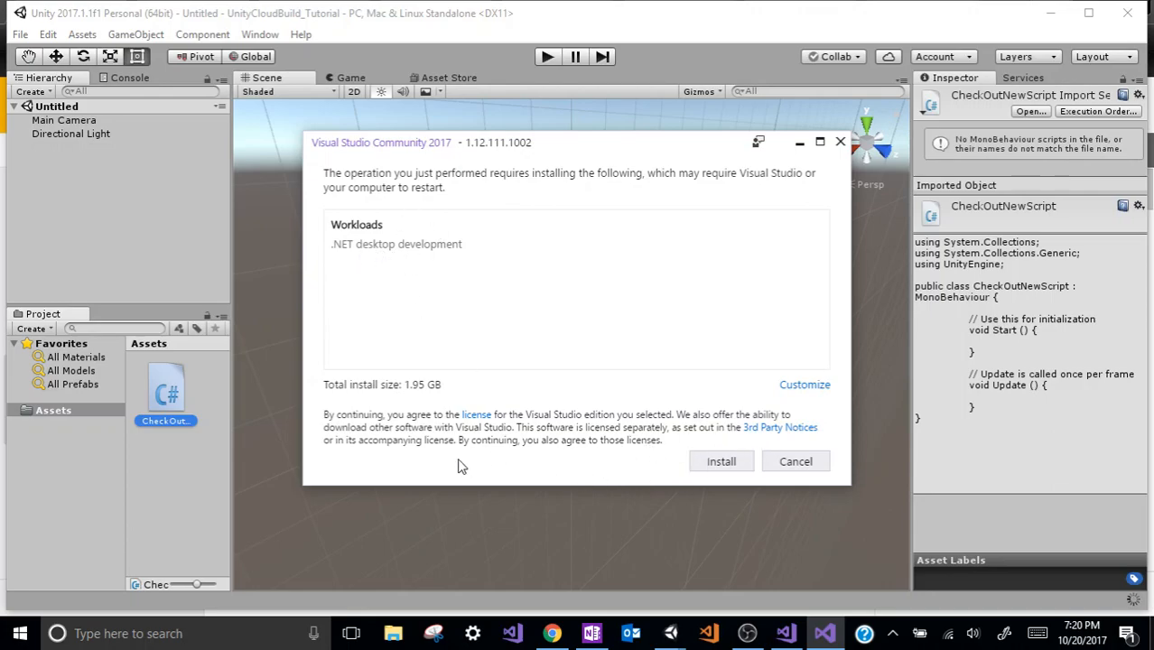
click(840, 142)
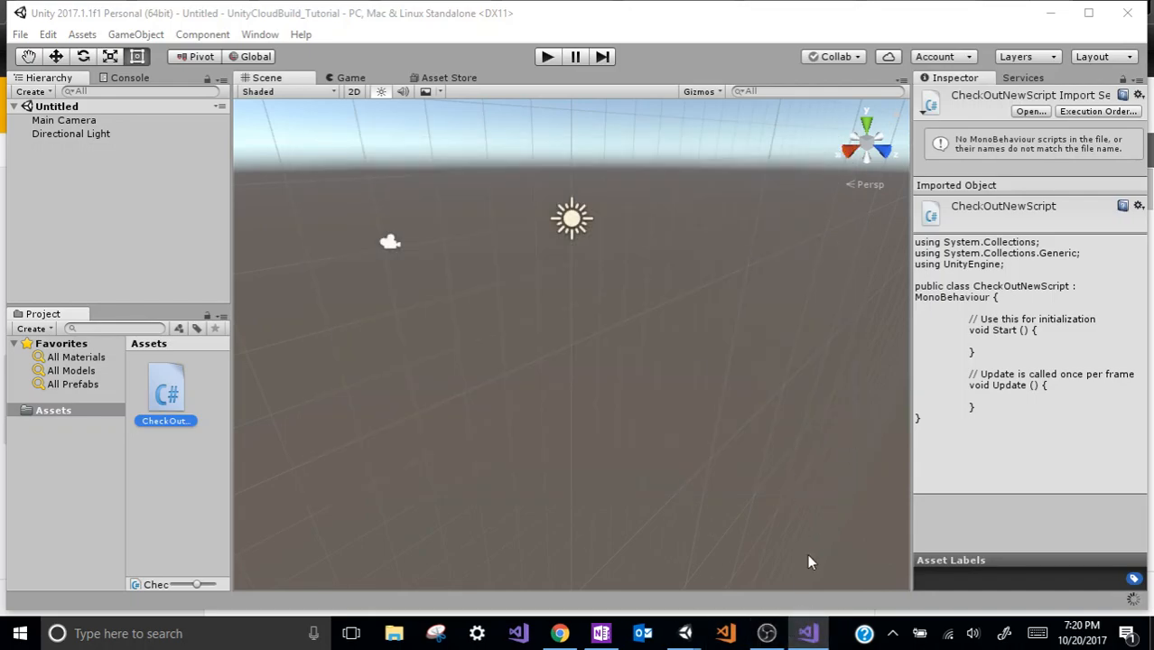
click(808, 634)
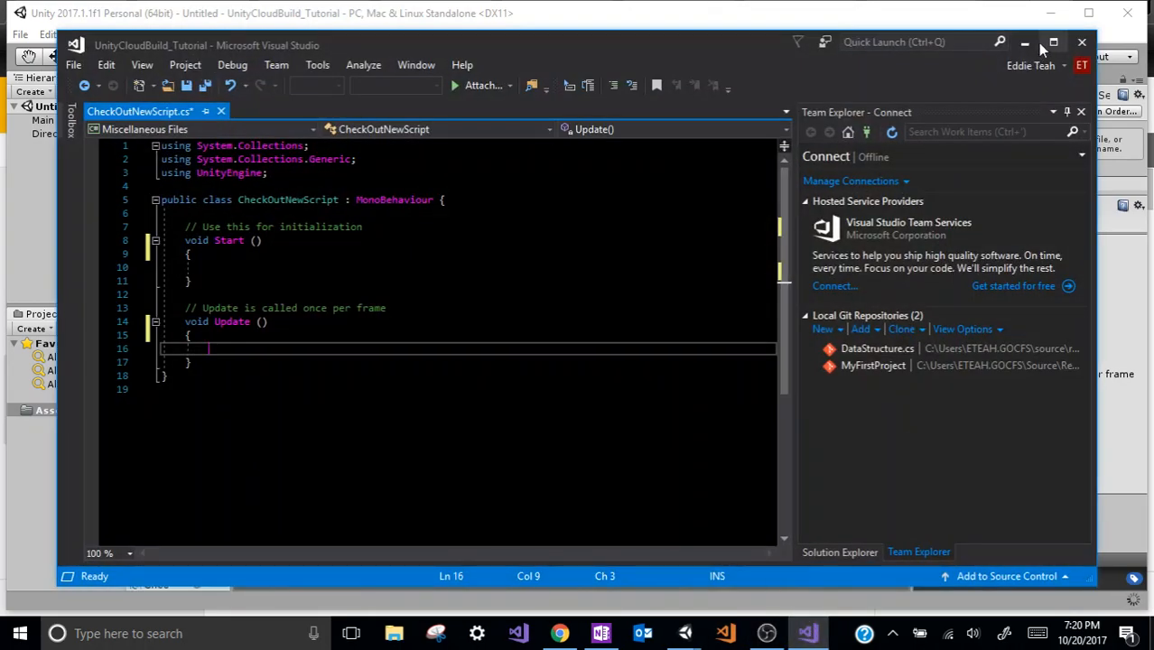
click(1026, 43)
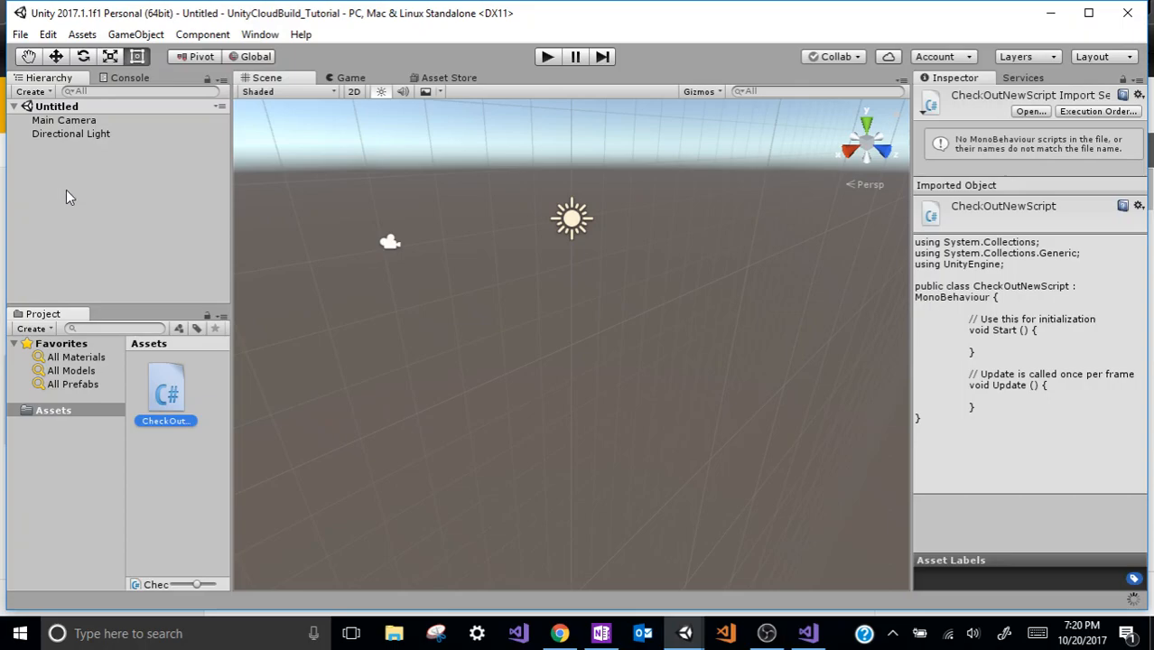
click(61, 171)
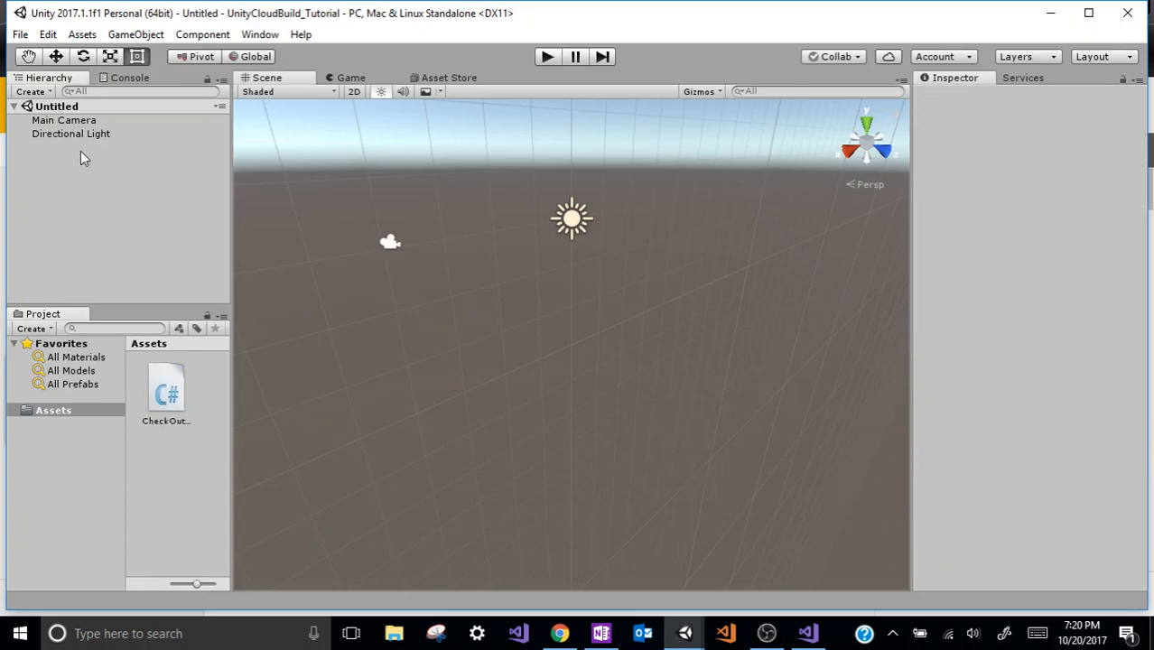
right_click(96, 171)
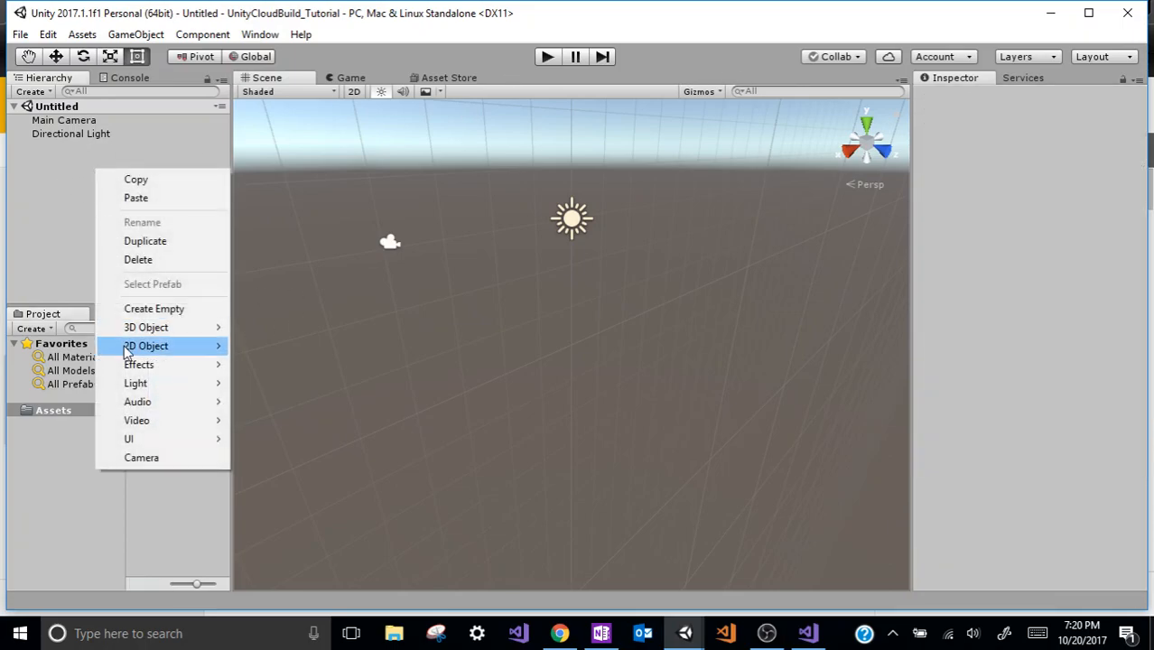
mouse_move(145, 327)
click(67, 177)
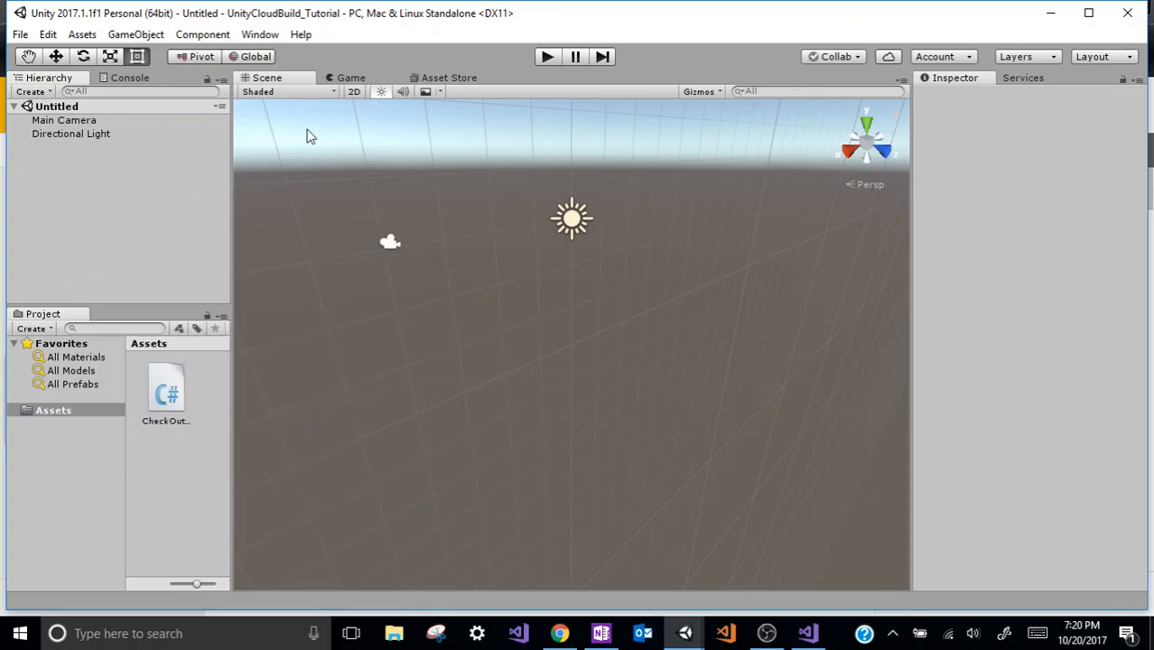
Step: Try the WorkingLayOut and TeStGame editor layouts, then settle on the Default layout
click(1106, 56)
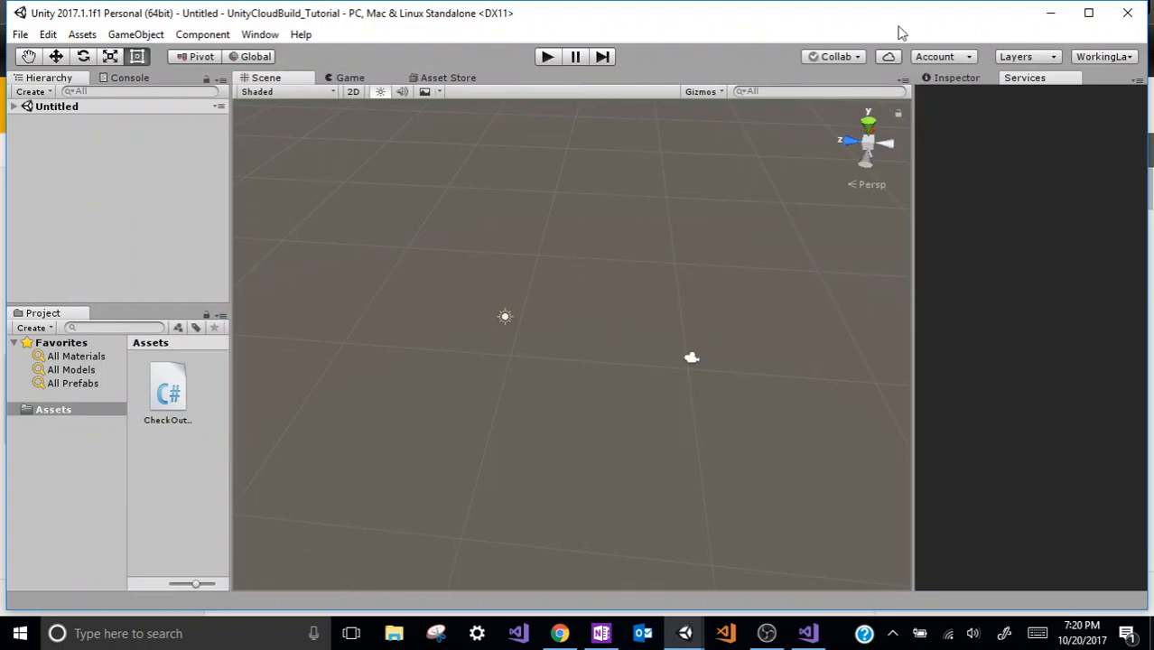
click(1097, 57)
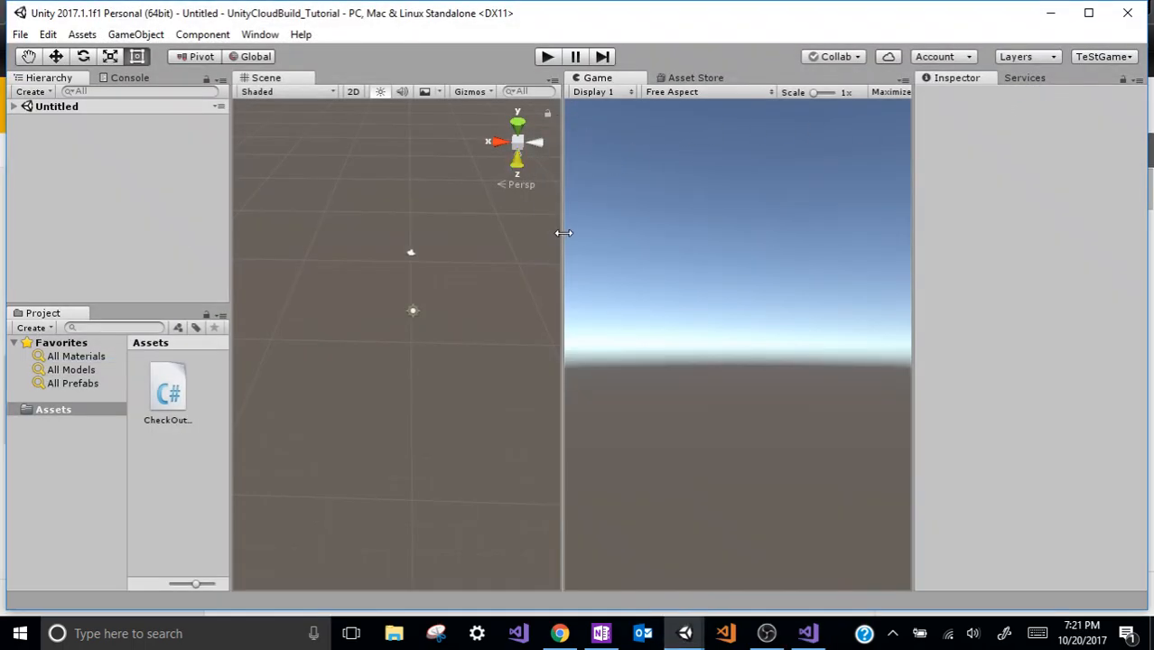
drag(563, 233, 599, 234)
click(1097, 57)
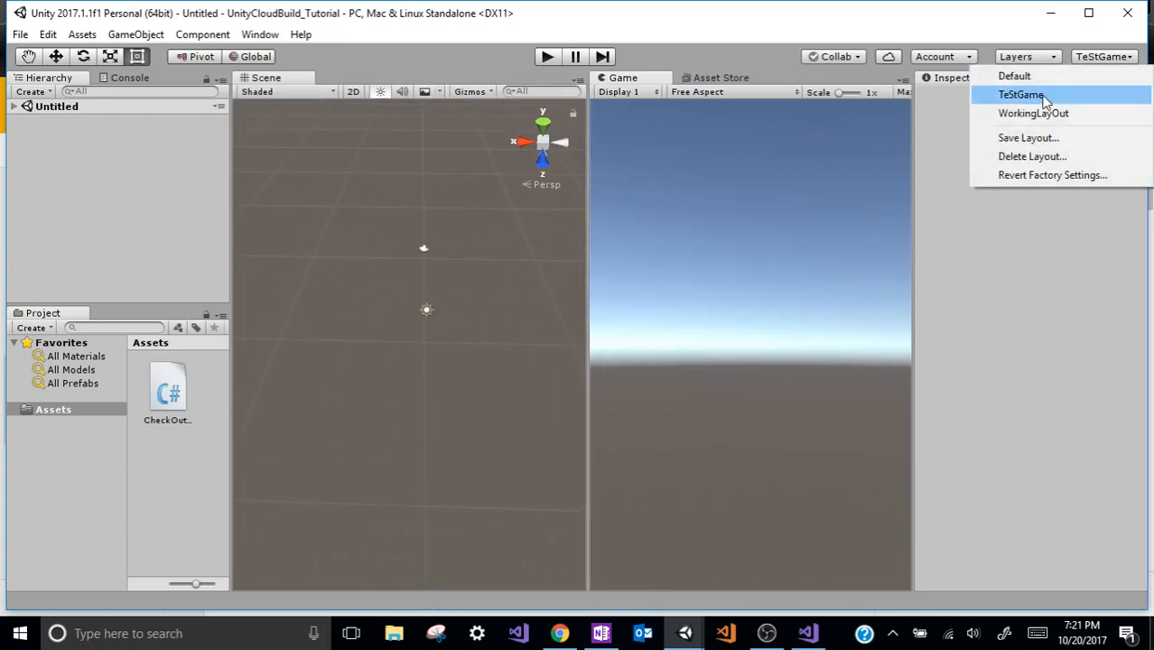
click(1018, 78)
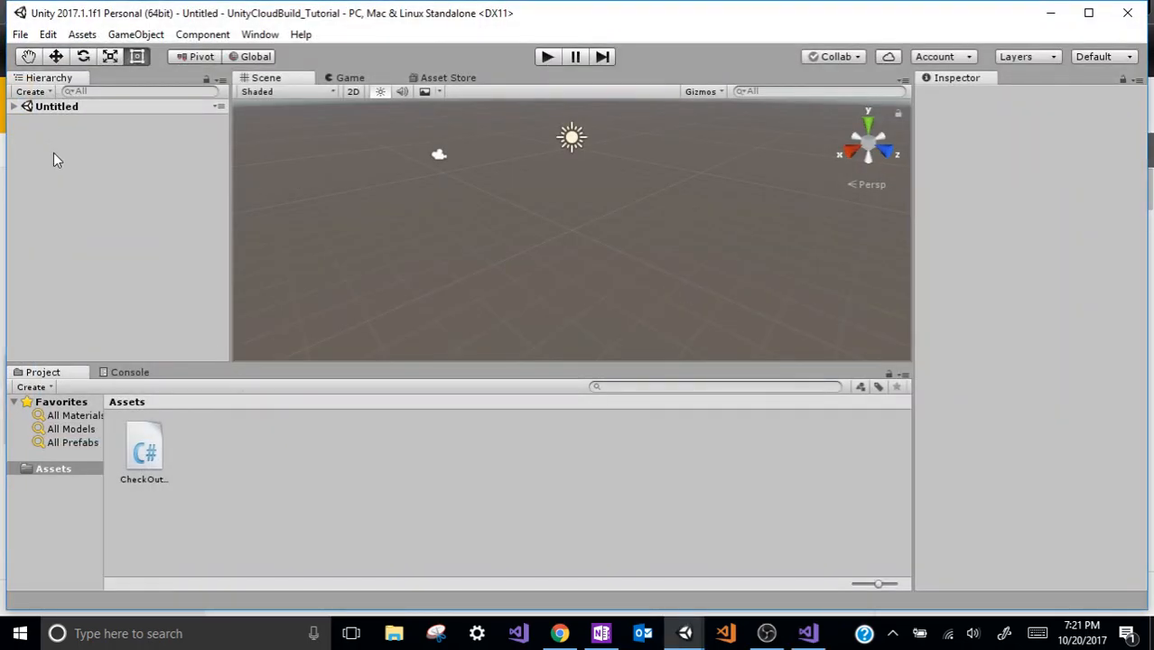
Step: Add a 3D cube to the scene and name it Pj.Object_test_player
click(15, 107)
right_click(57, 178)
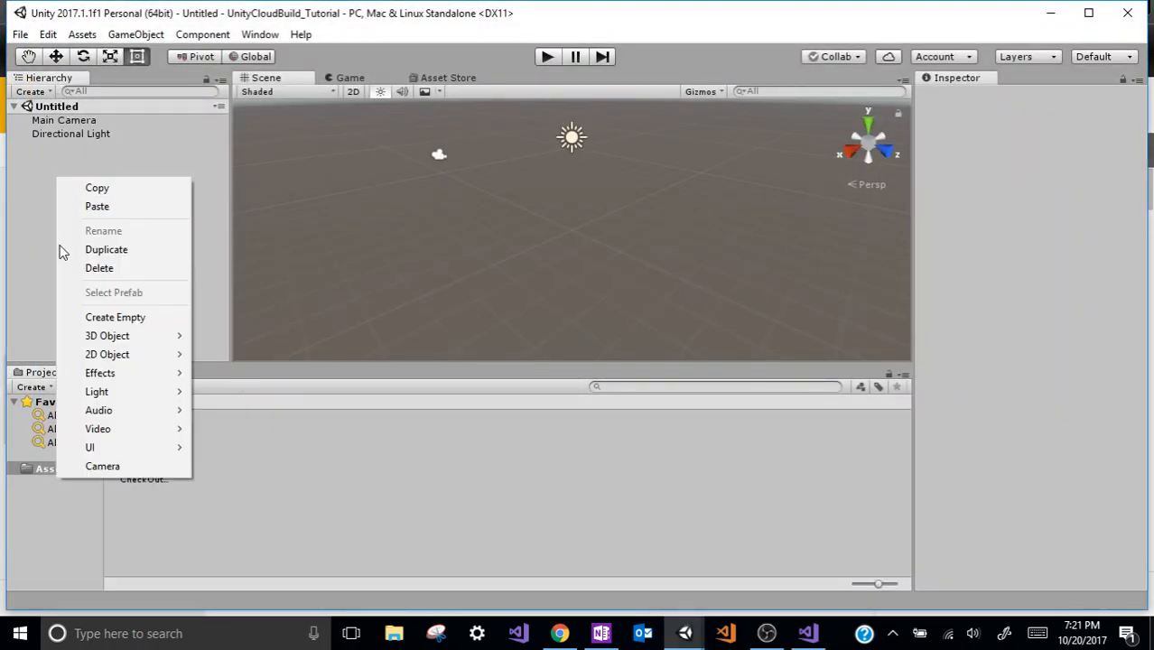
mouse_move(114, 336)
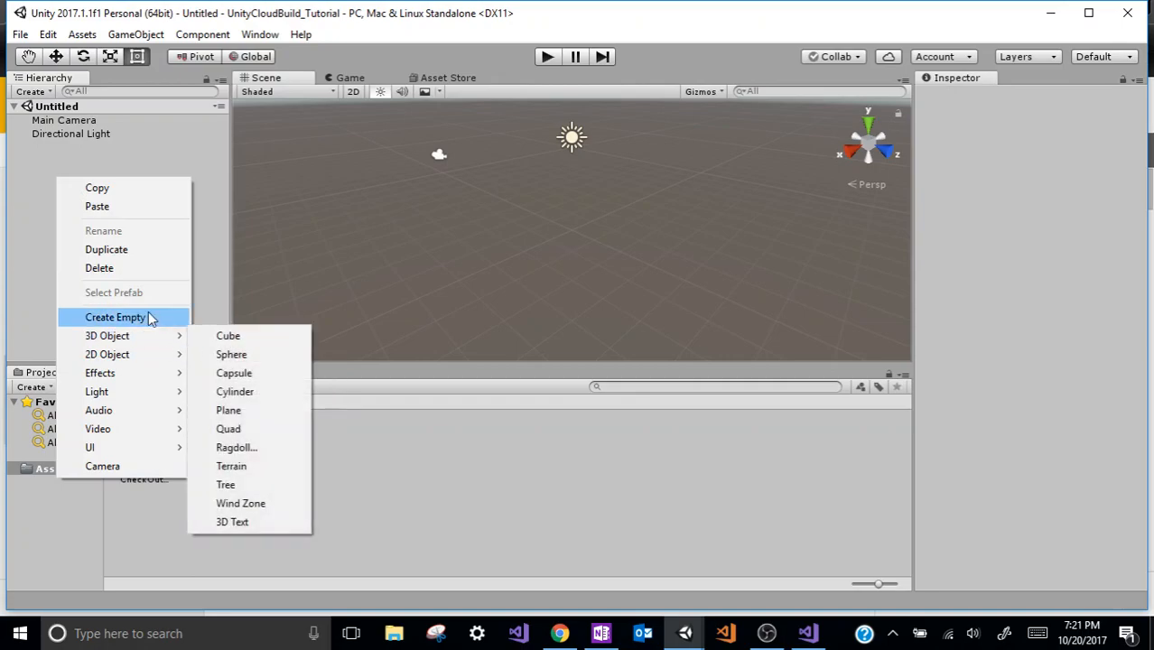
click(239, 339)
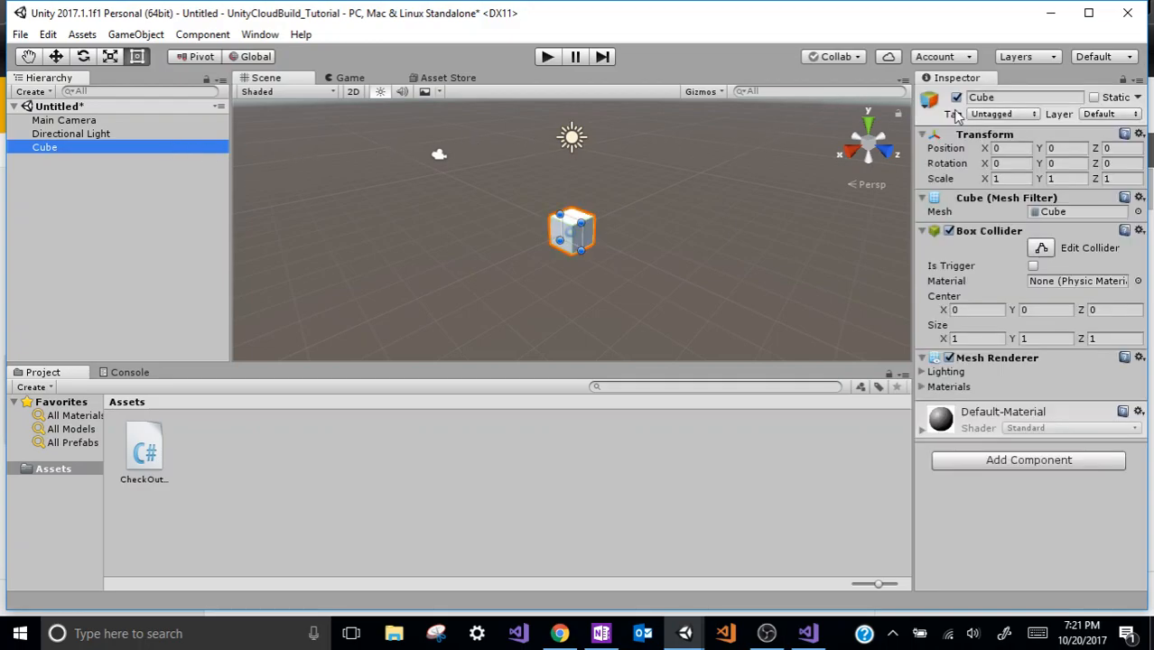
click(968, 98)
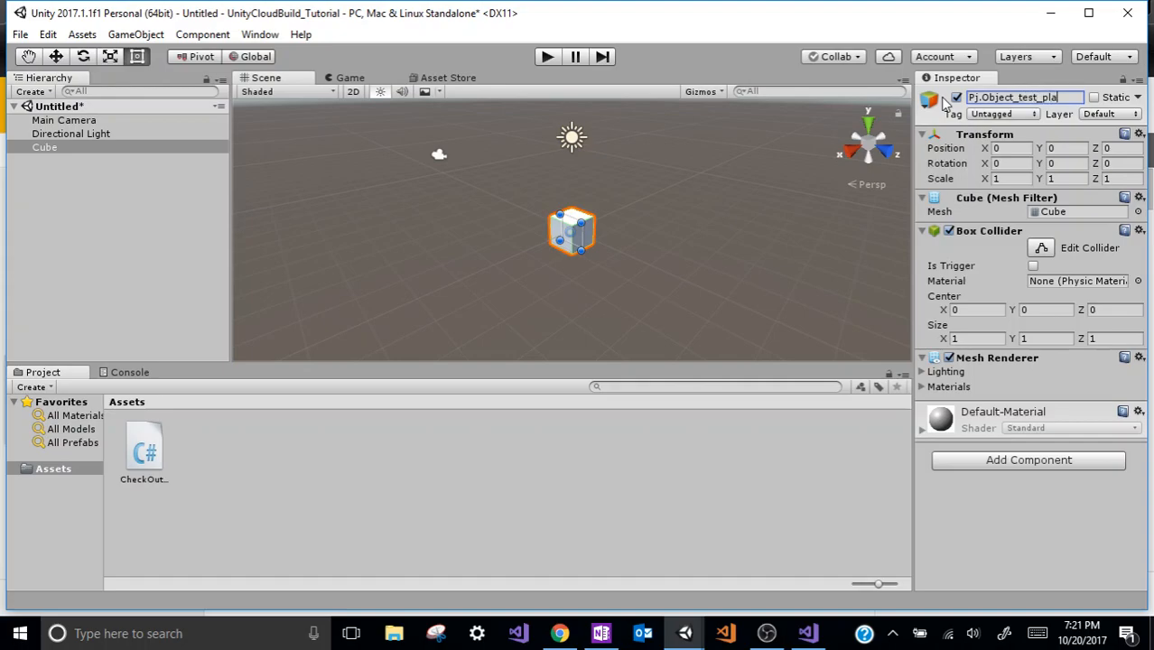
key(Return)
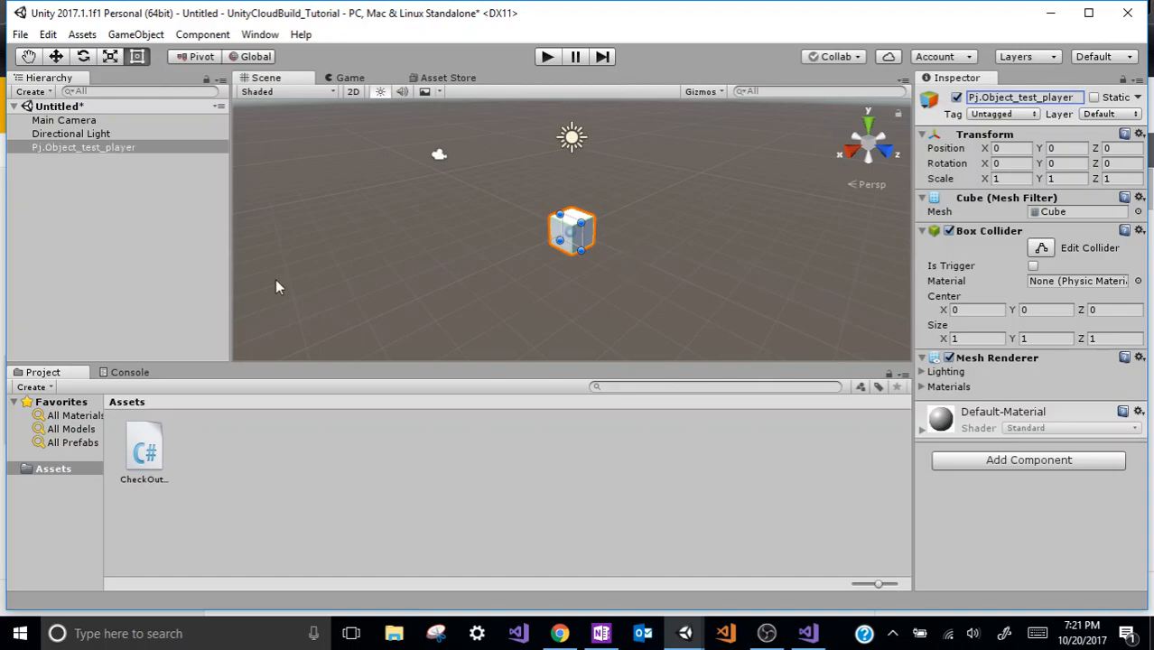
click(142, 209)
Step: Add a 3D plane under Pj.Object_test_player and move it out to the root level of the scene hierarchy
right_click(111, 146)
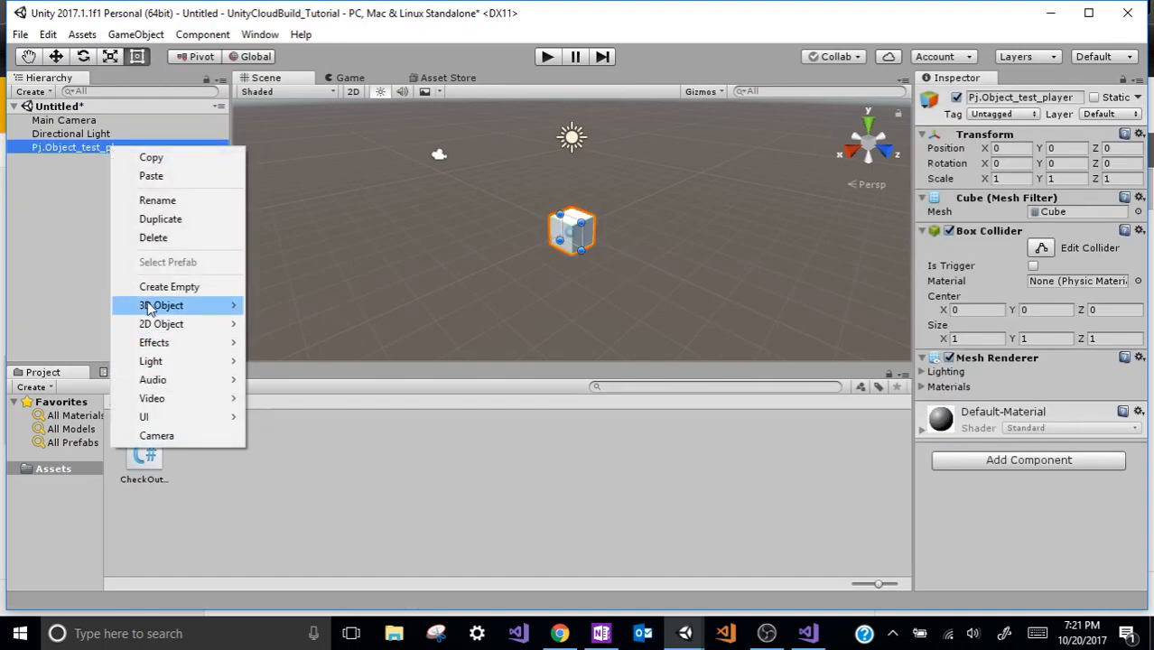
mouse_move(153, 307)
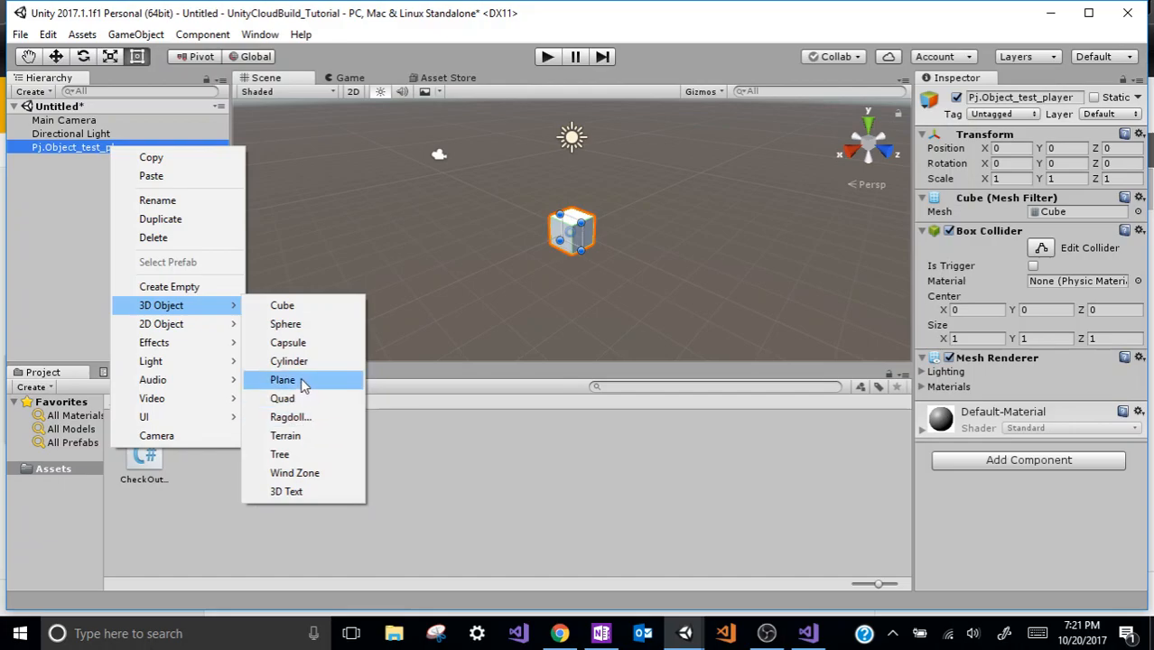
click(301, 383)
click(171, 148)
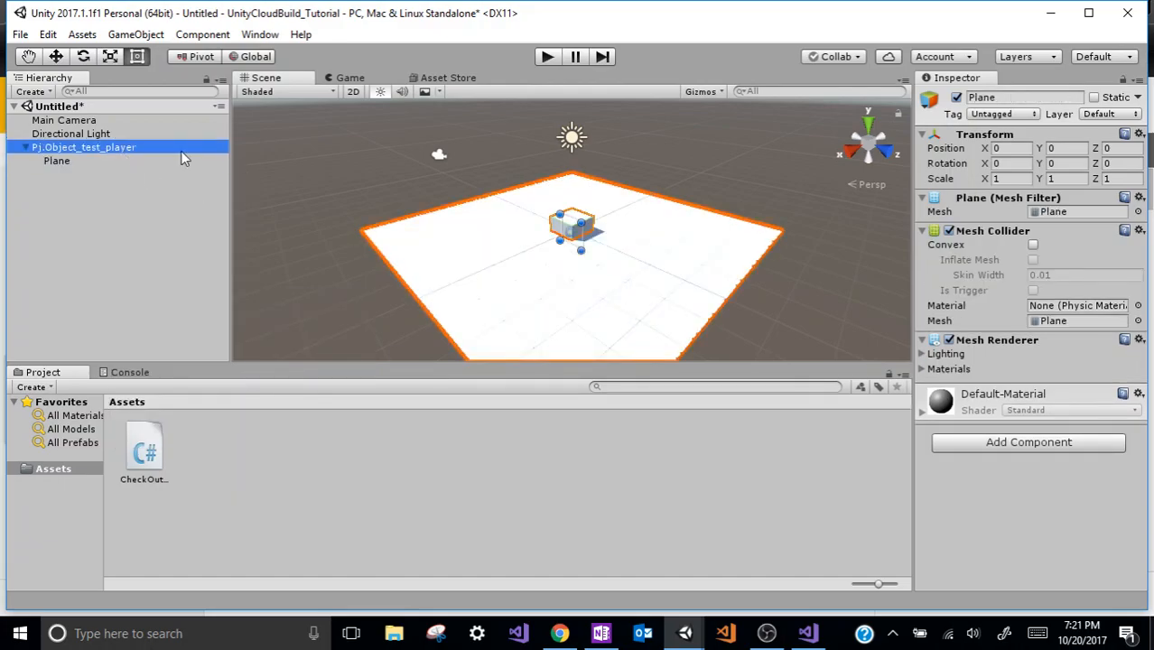
drag(87, 158, 39, 223)
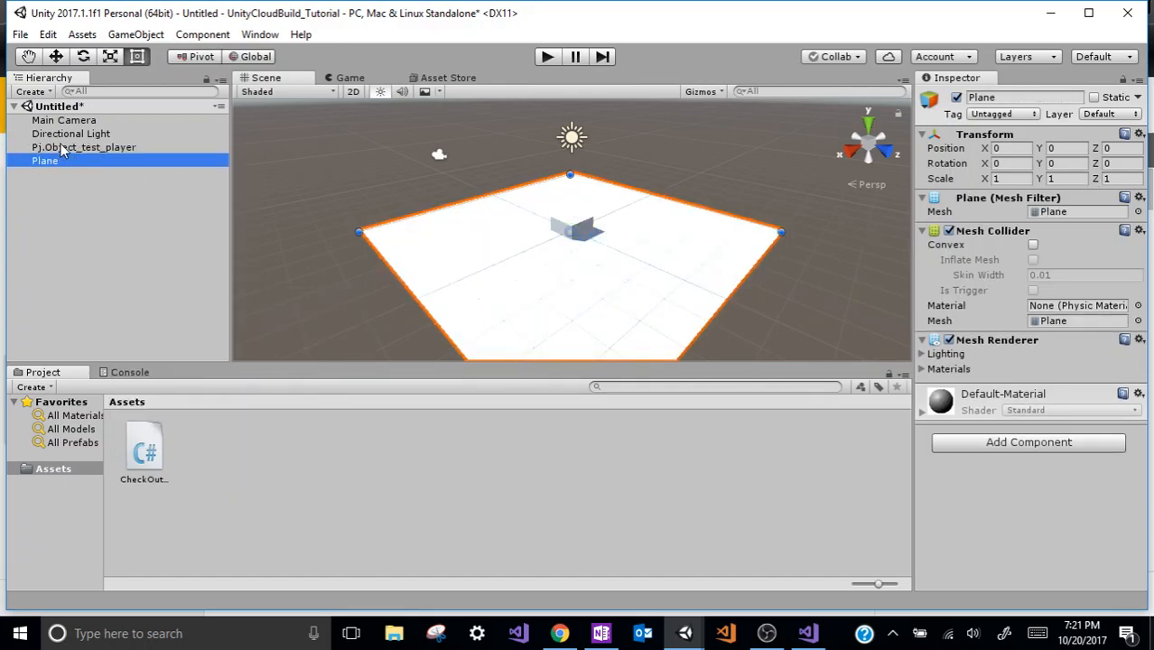
Step: Set the Y position of Pj.Object_test_player to 0.5 so the cube rests on the plane
click(130, 147)
click(1067, 148)
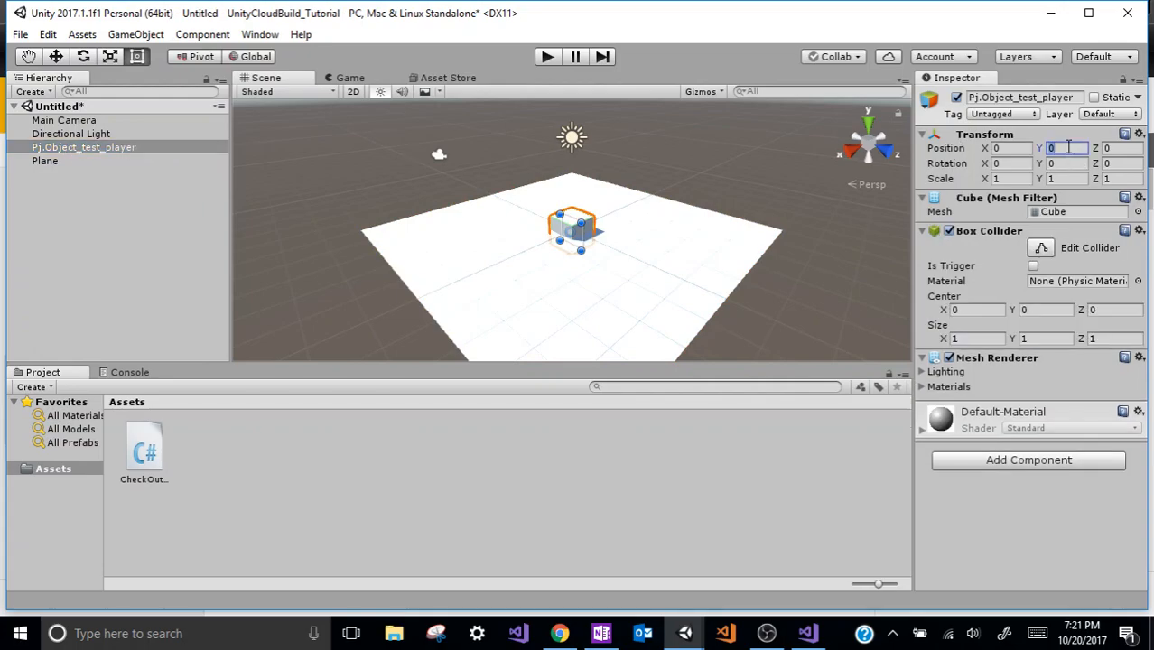
text(.5)
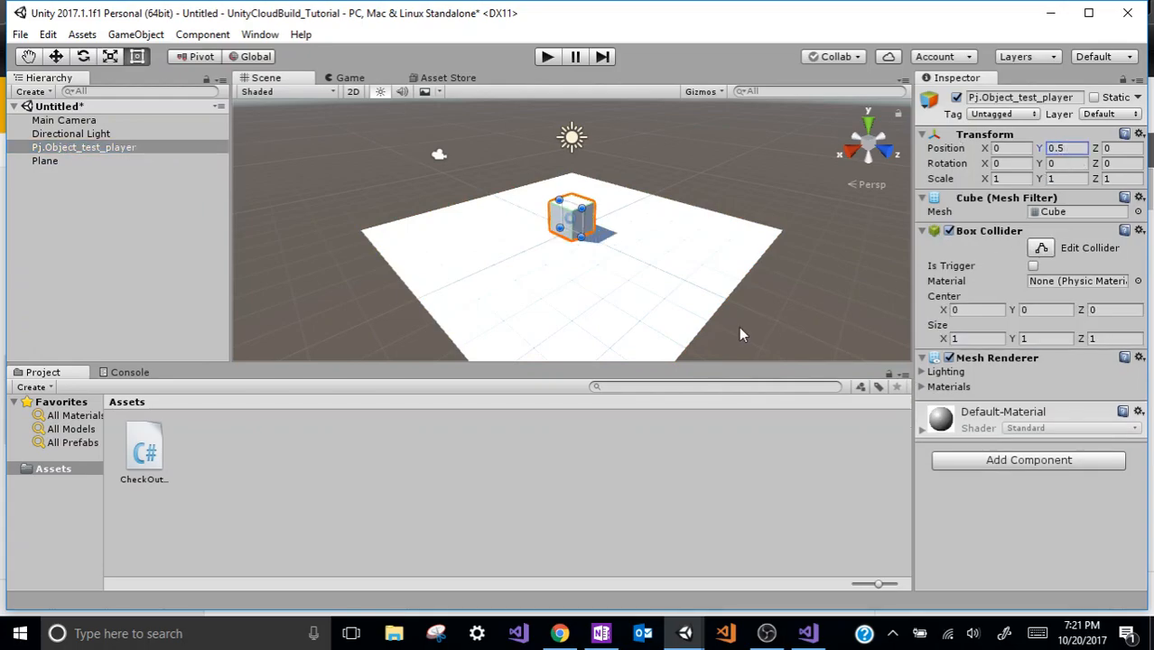
scroll(683, 258, up, 10)
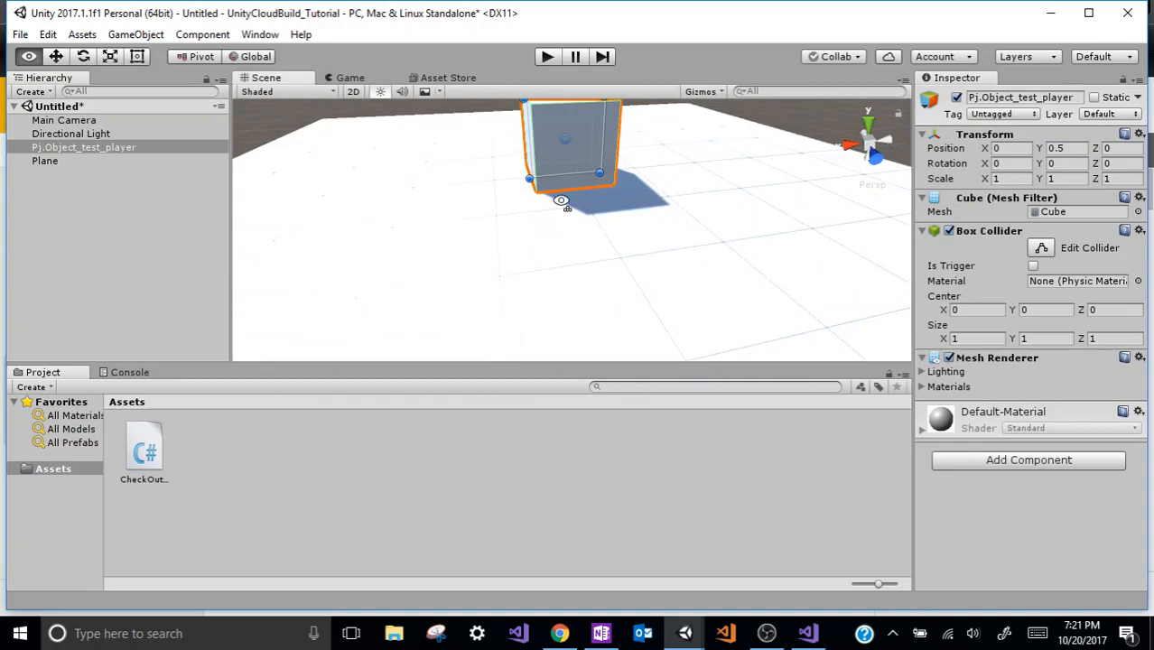
drag(561, 200, 579, 214)
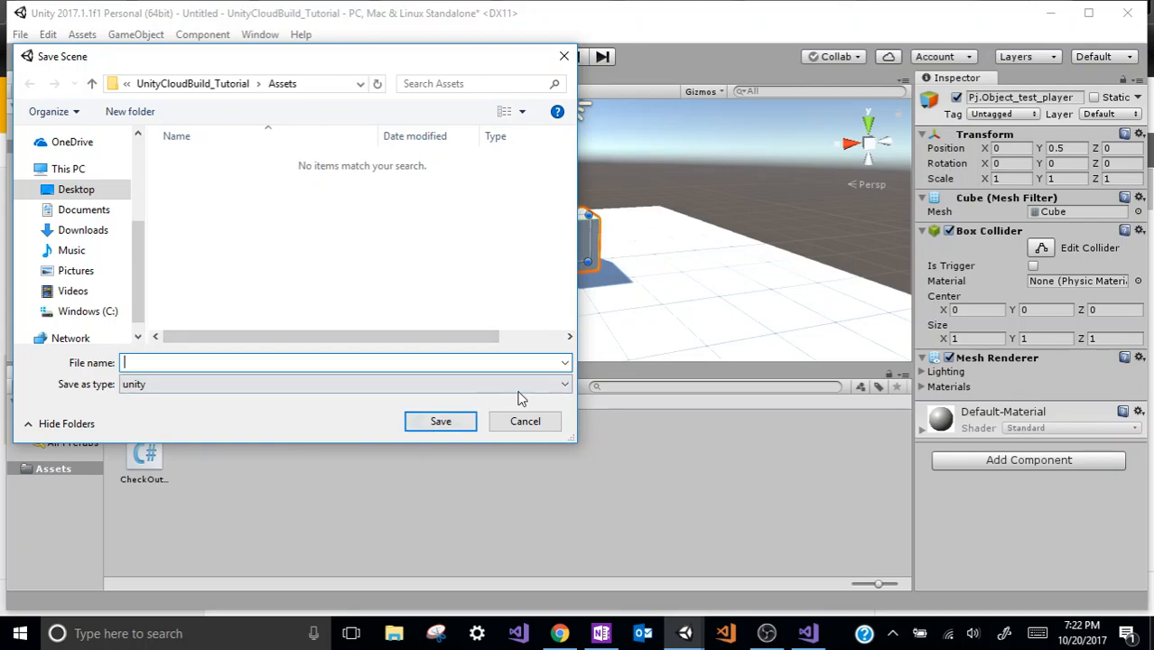
Step: Save the scene as scene1 in the project's Assets folder and select the saved scene asset
click(563, 56)
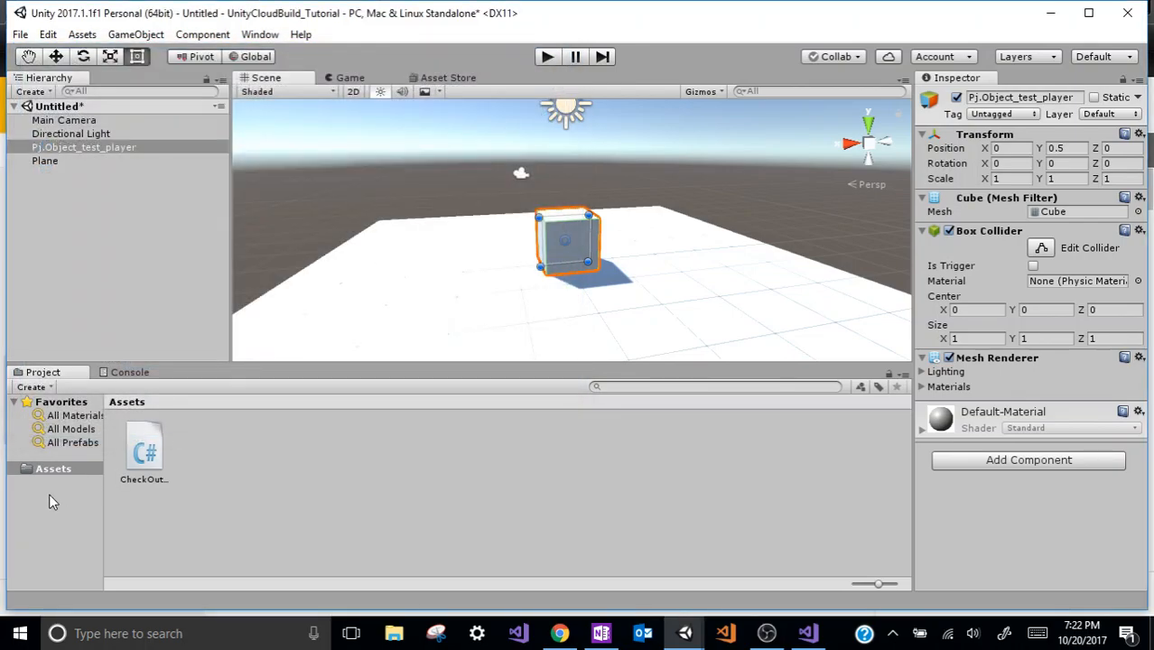
click(38, 469)
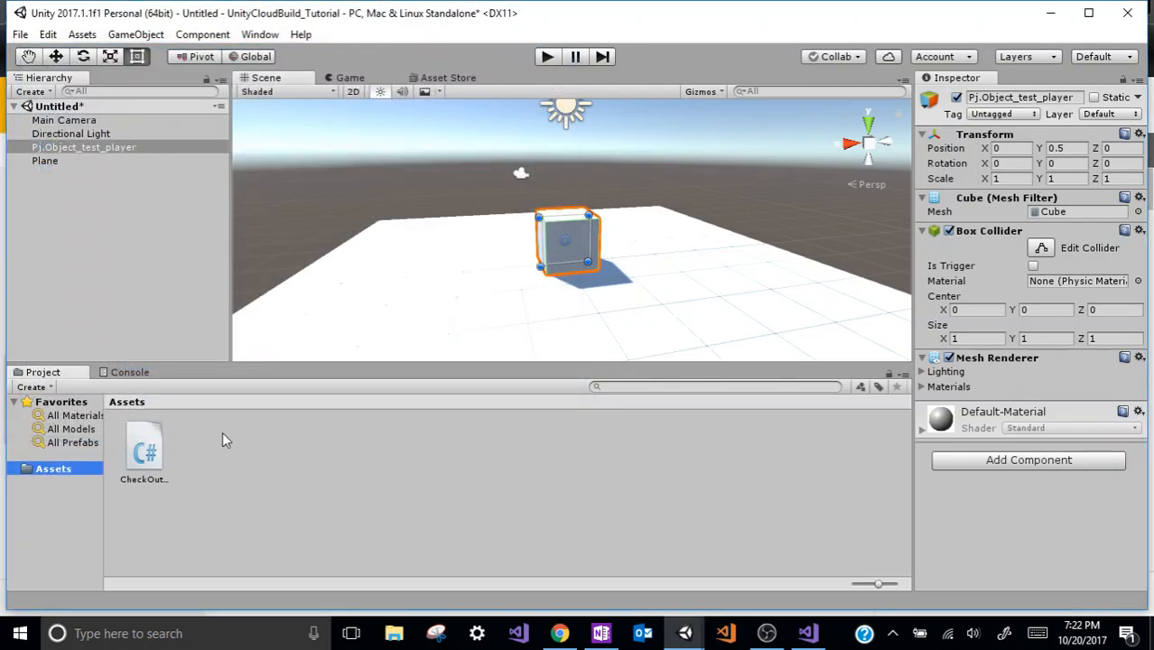
key(ctrl+s)
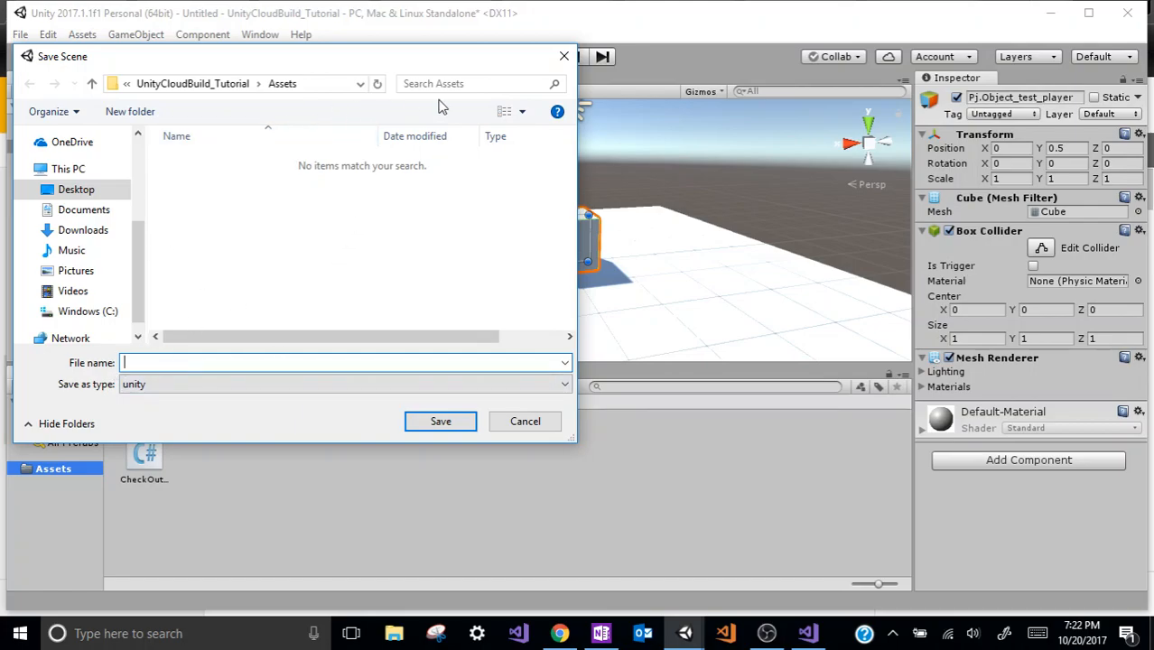
click(283, 84)
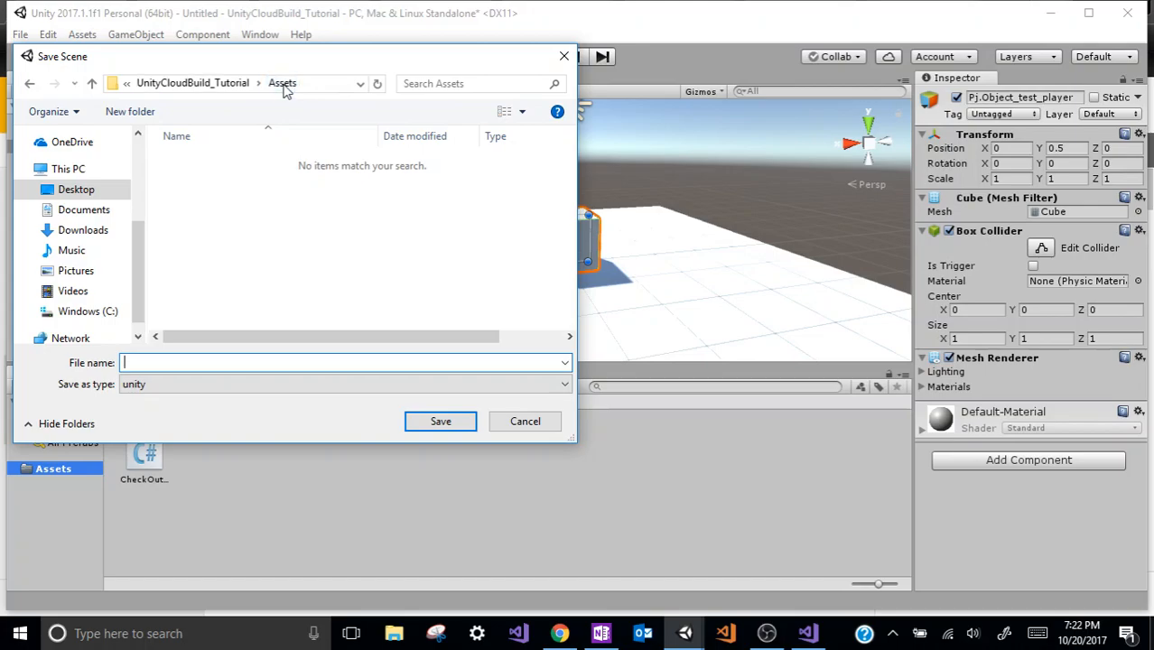
click(152, 390)
click(138, 385)
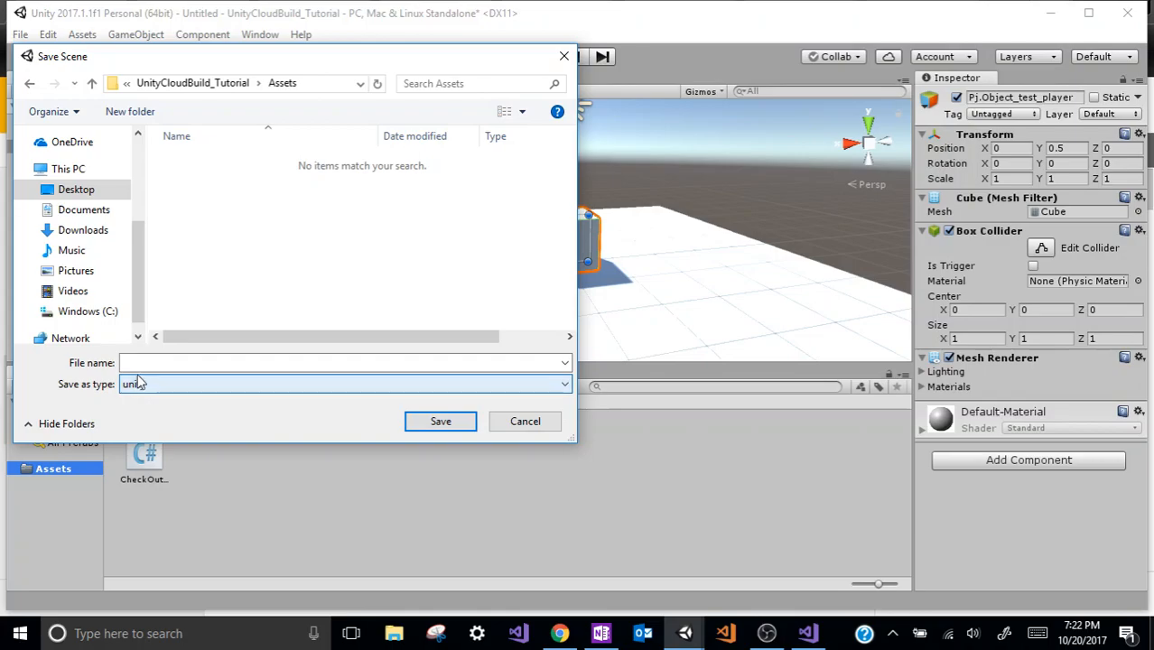
click(138, 362)
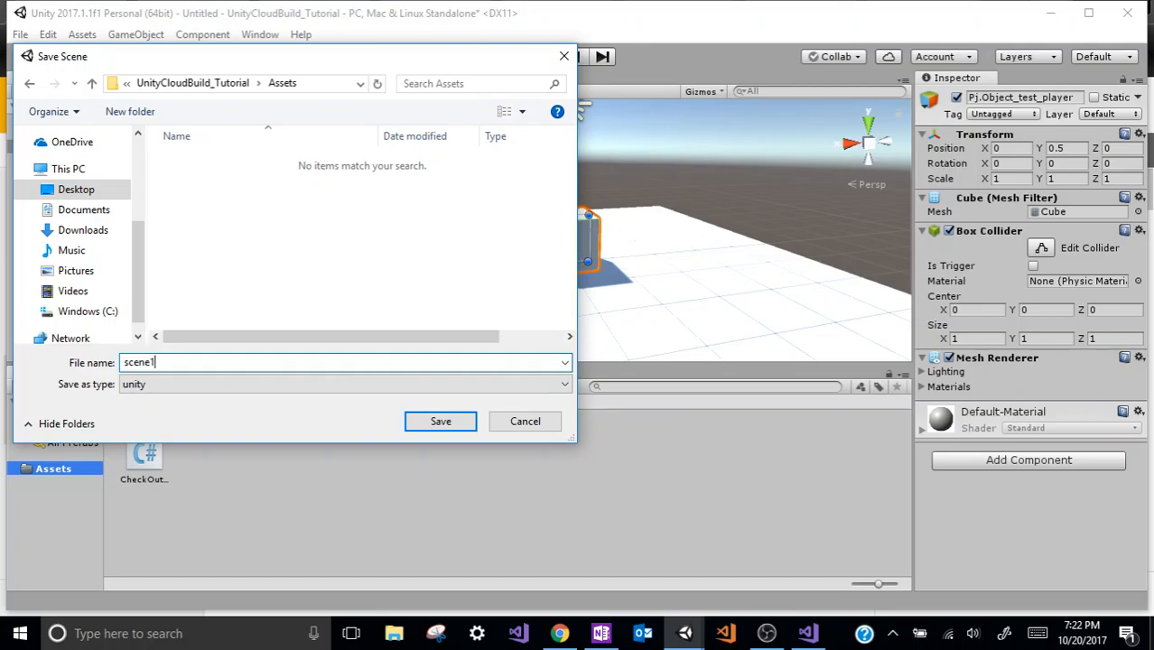
text(scene1)
key(Return)
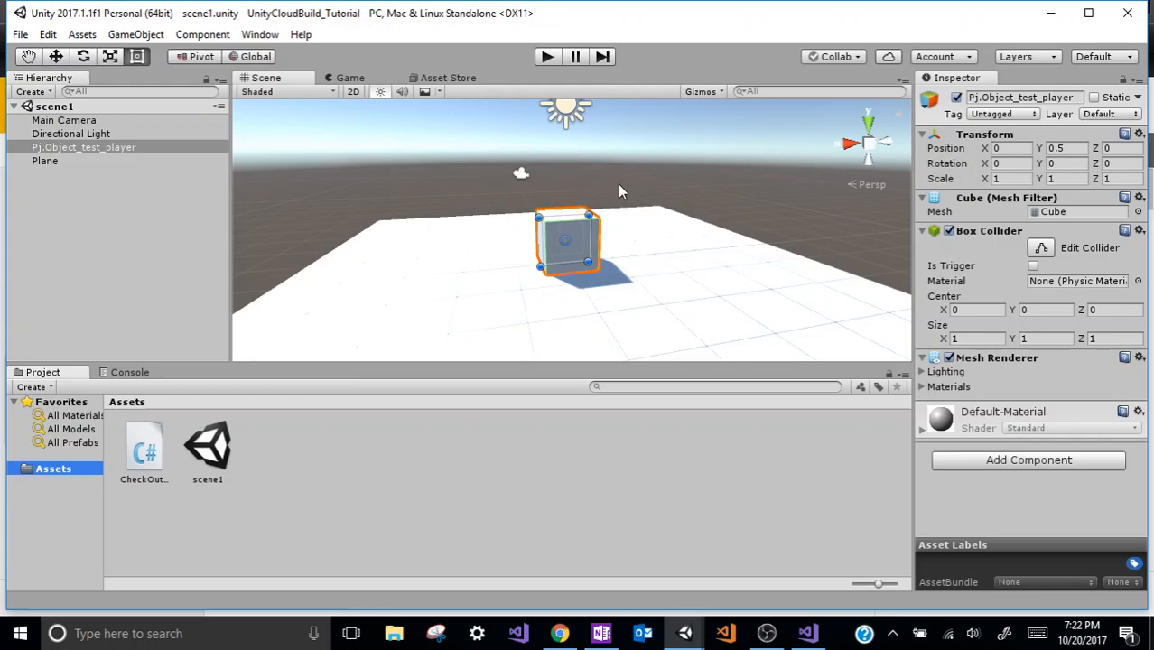
click(213, 453)
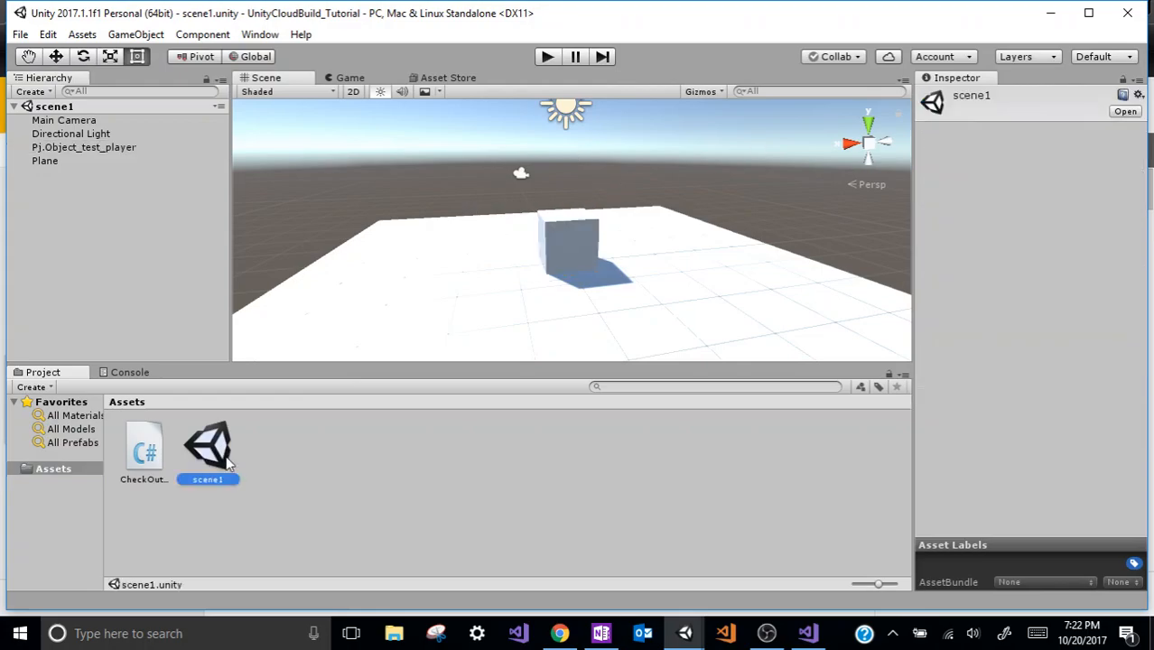
click(274, 481)
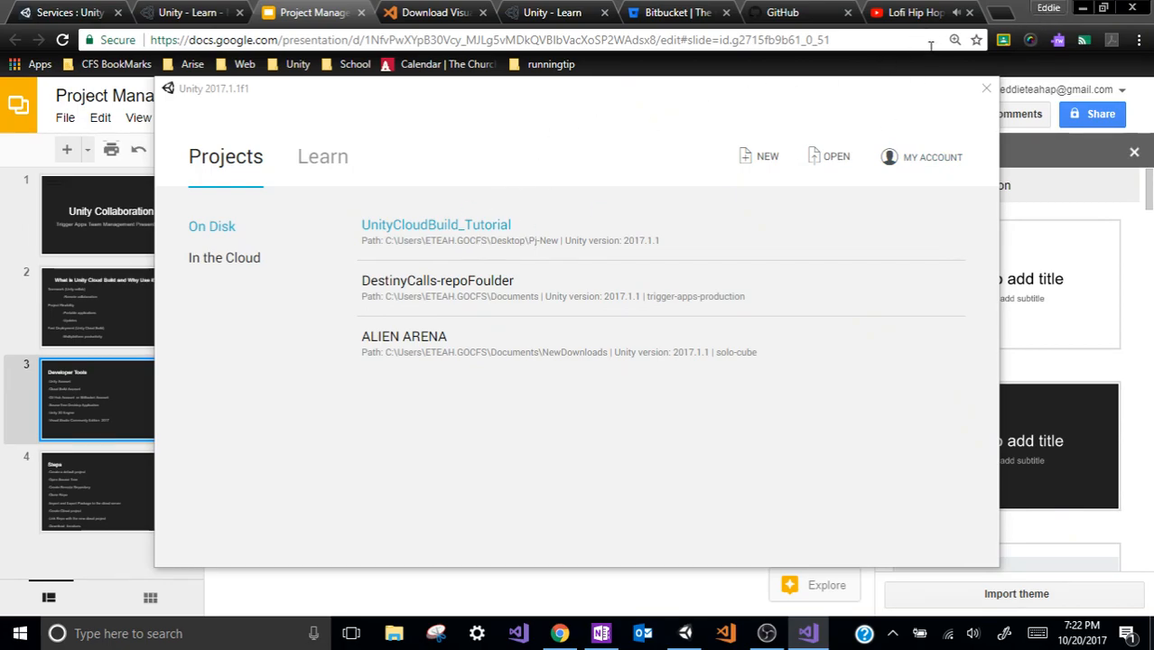
Step: Clear the desktop by minimizing the browser and OBS windows and closing the Unity project launcher
click(1083, 8)
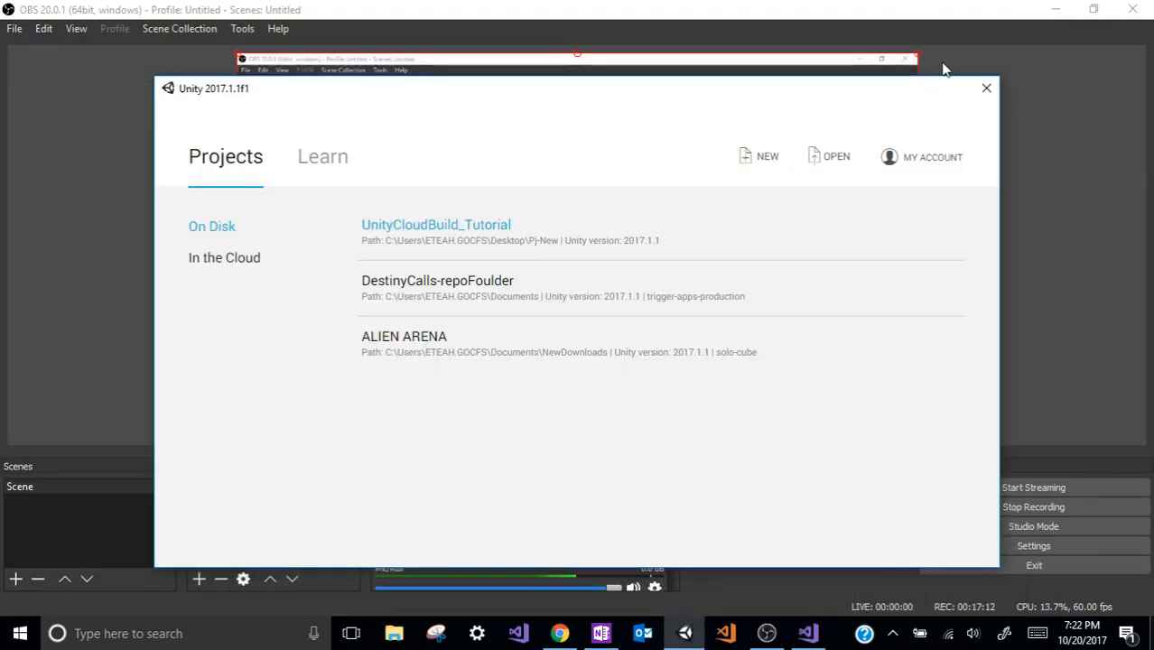
click(1055, 10)
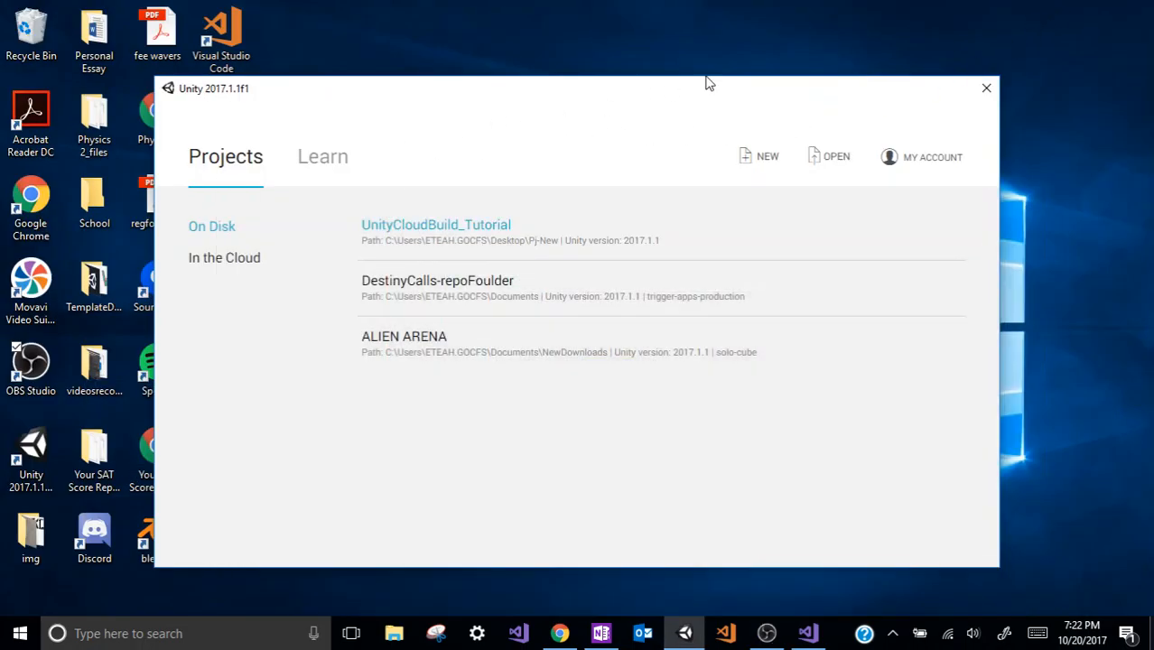
click(986, 88)
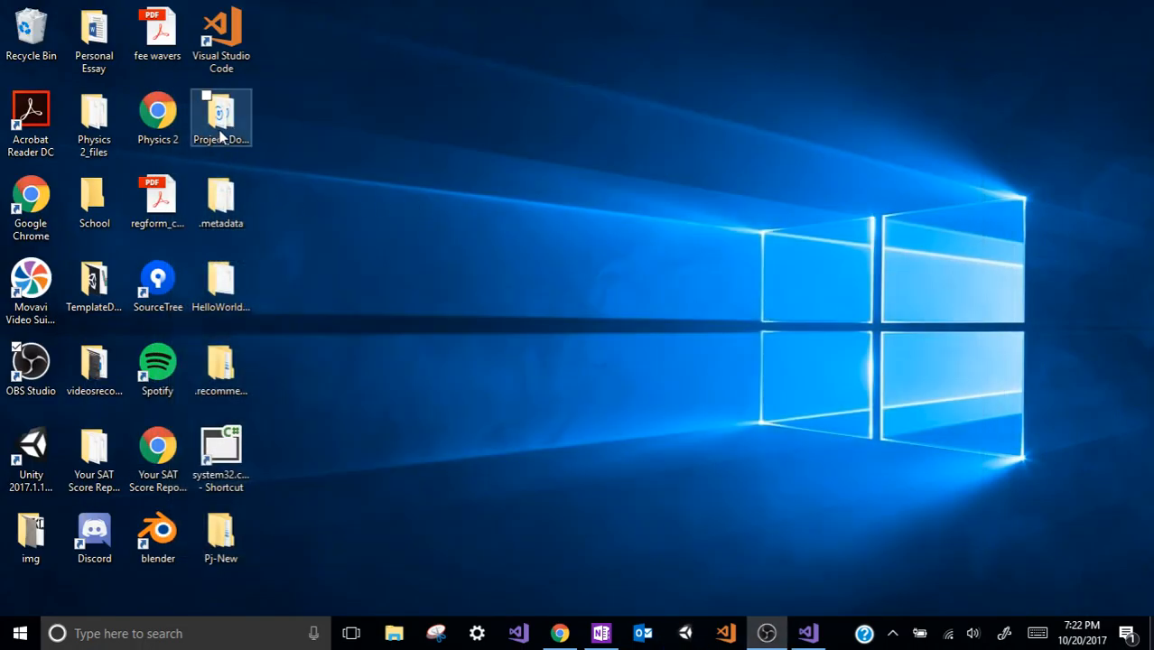
Step: Open the Pj-New folder from the desktop in File Explorer
click(233, 538)
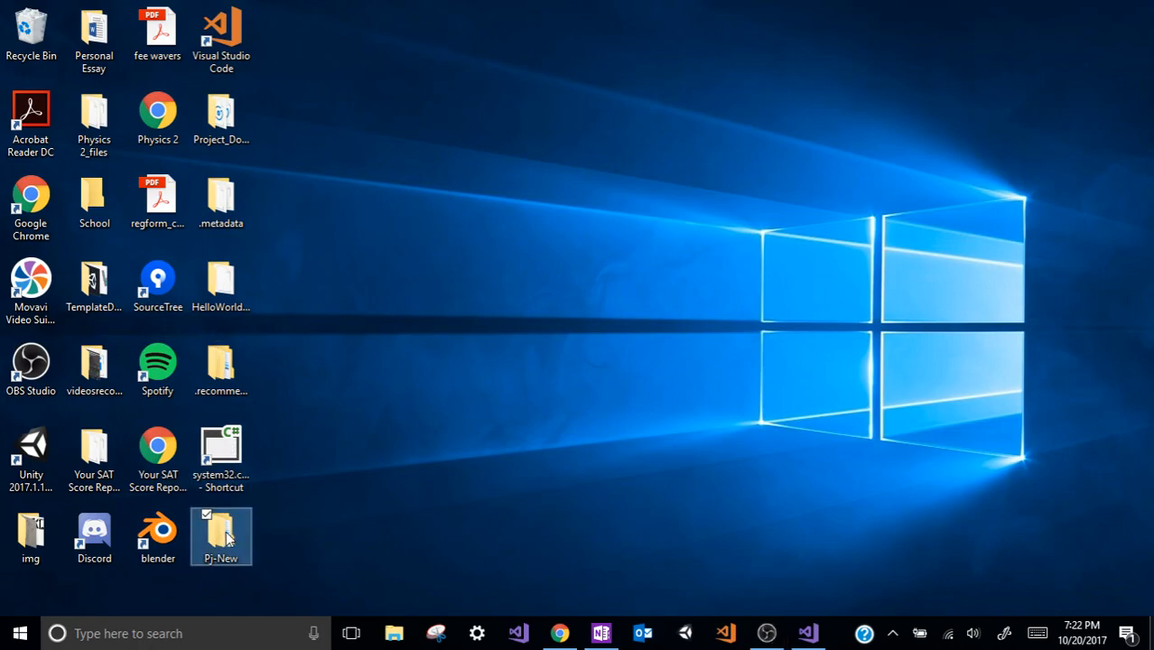
right_click(323, 536)
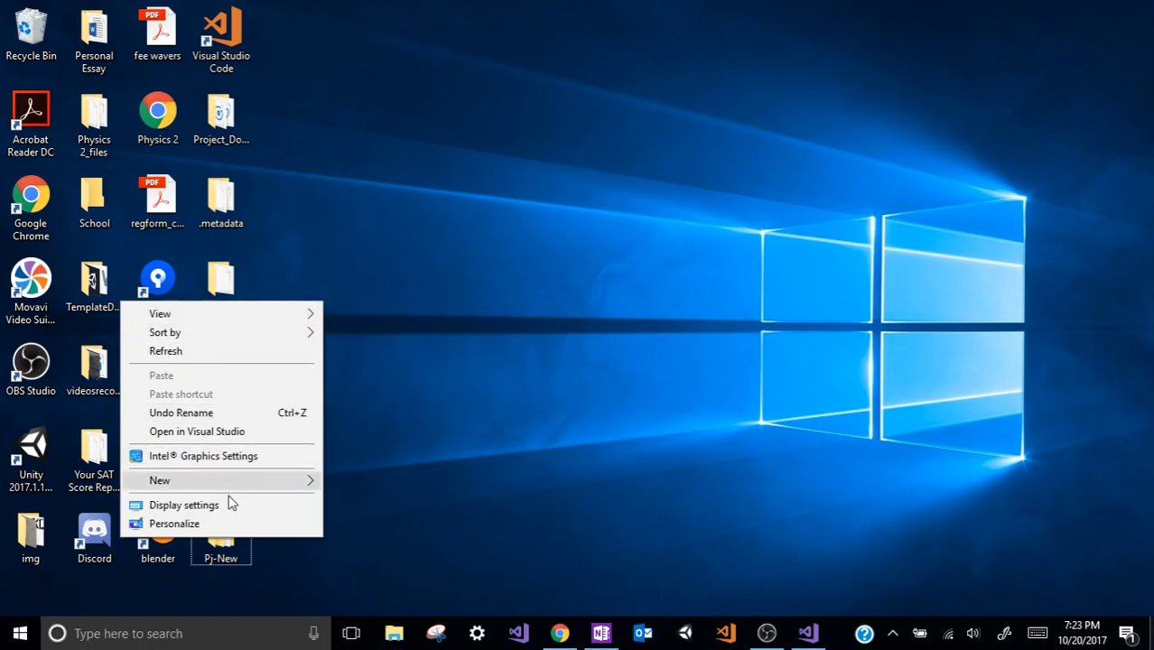
click(425, 489)
click(220, 538)
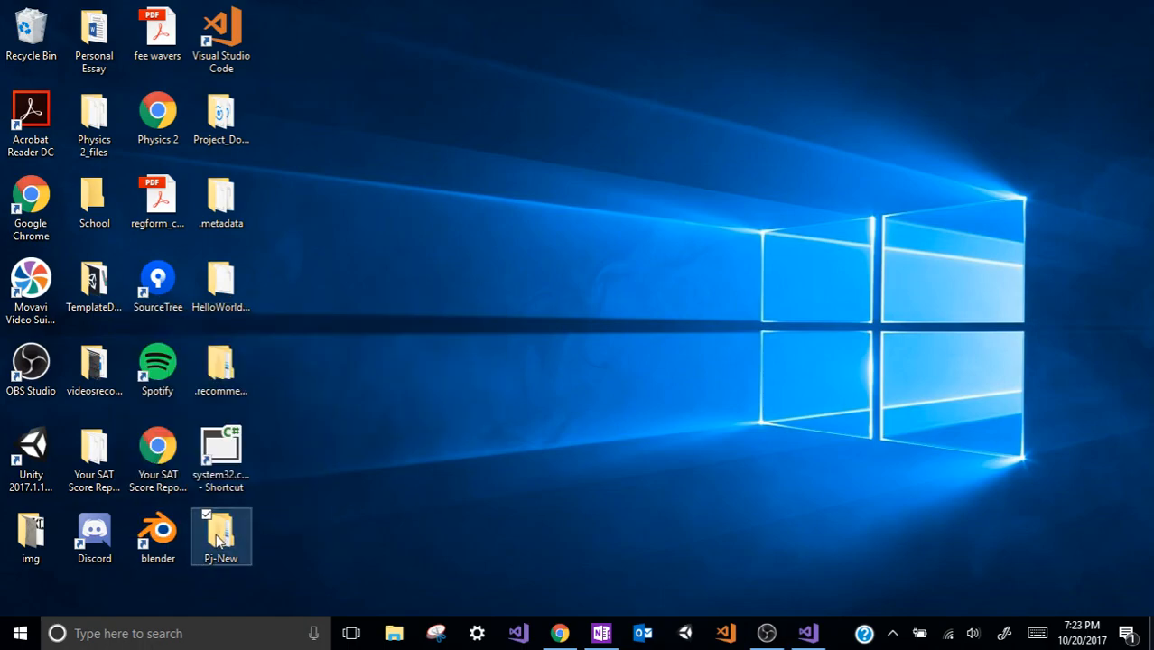
double_click(217, 539)
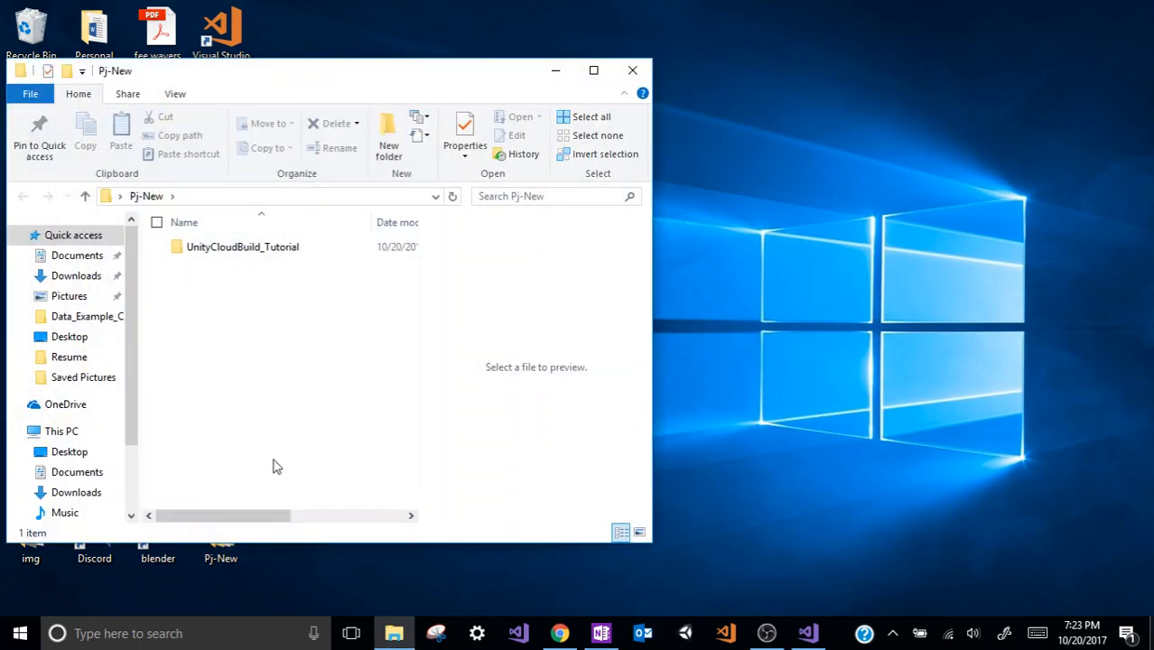
Step: Look through the UnityCloudBuild_Tutorial project folder and its Assets subfolder, and return to Pj-New
click(208, 250)
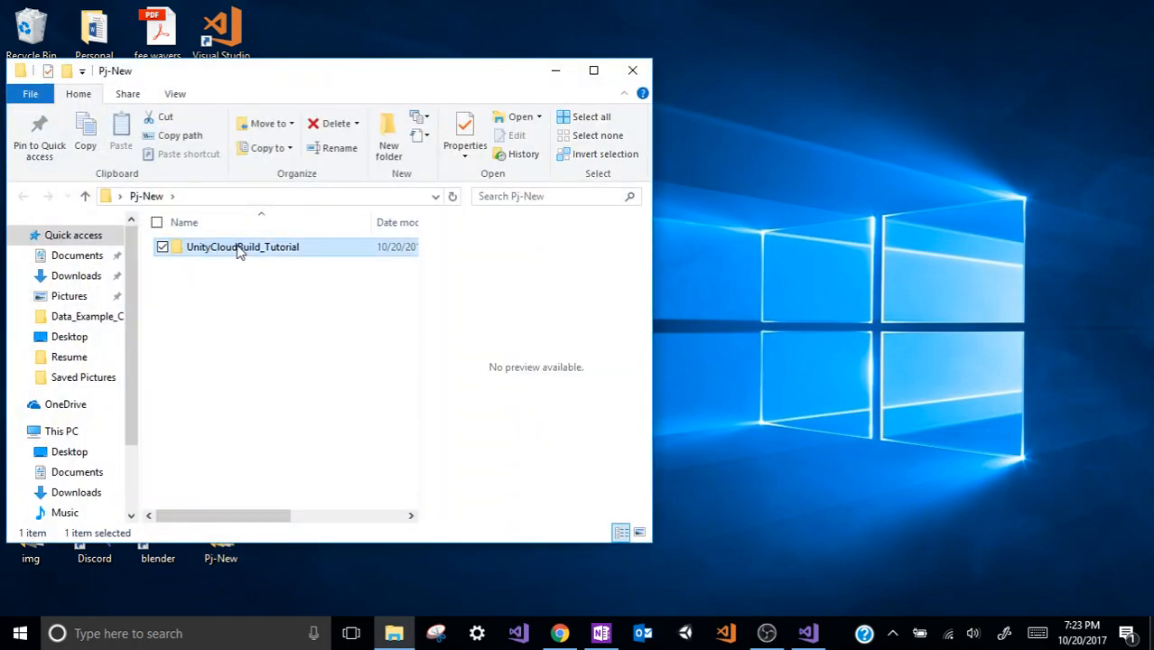
double_click(237, 252)
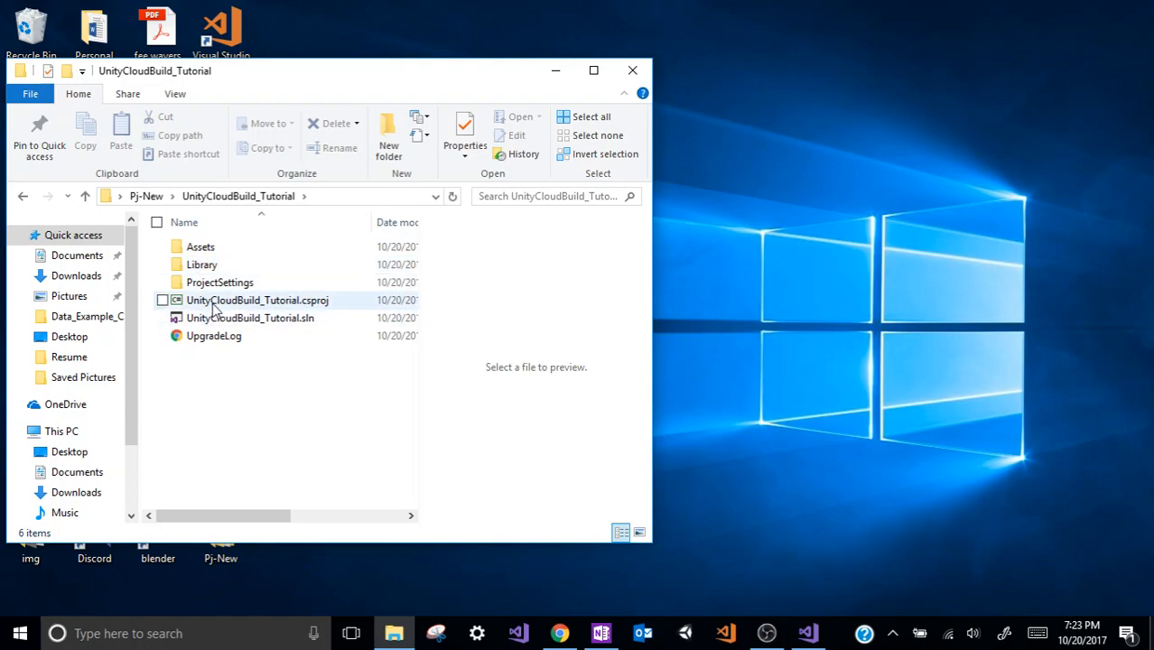
click(201, 246)
double_click(200, 246)
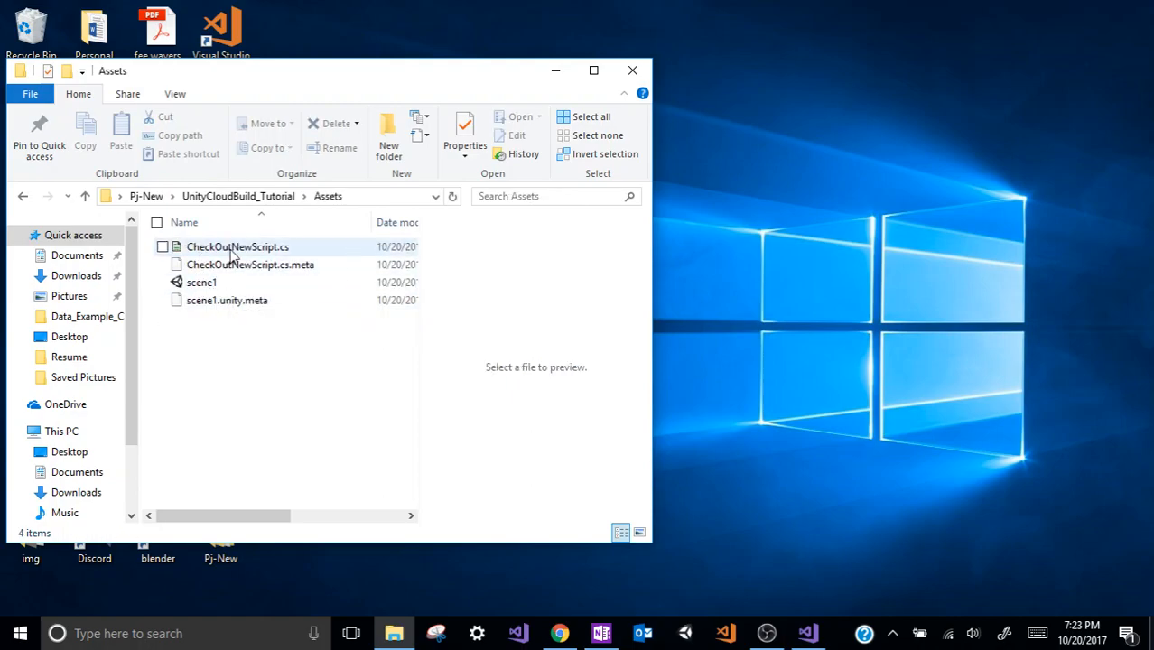
click(24, 198)
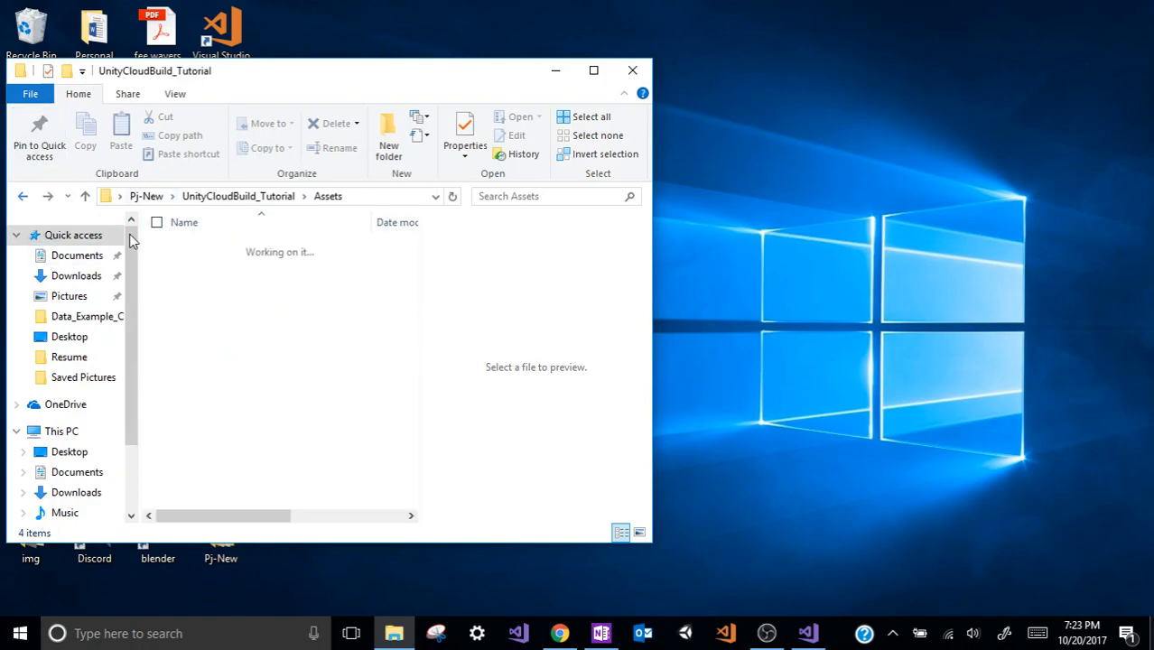
click(26, 199)
Step: Create a new folder named MyRepoFoulder inside Pj-New and close the File Explorer window
click(185, 288)
right_click(187, 300)
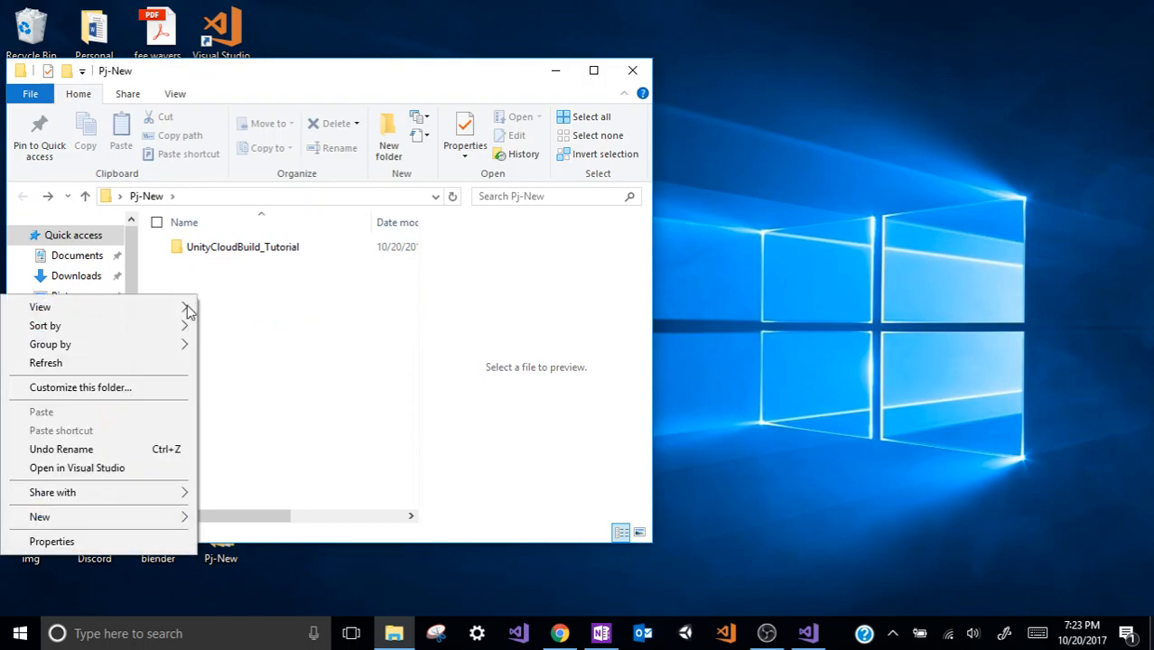
mouse_move(185, 517)
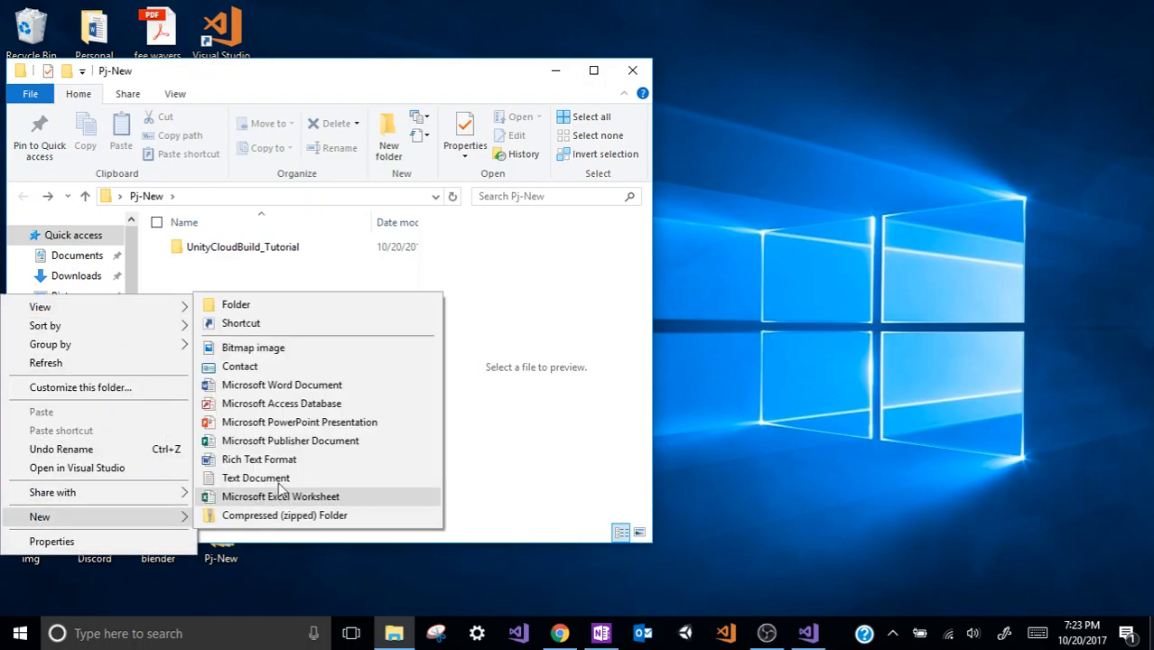
click(226, 304)
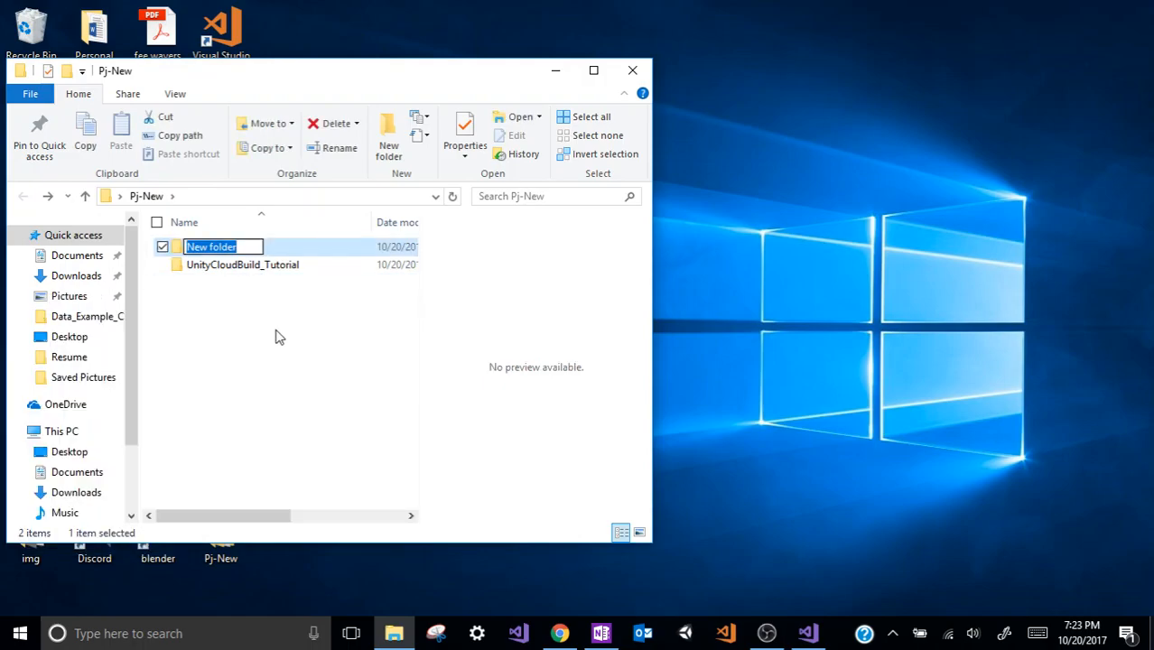
text(My)
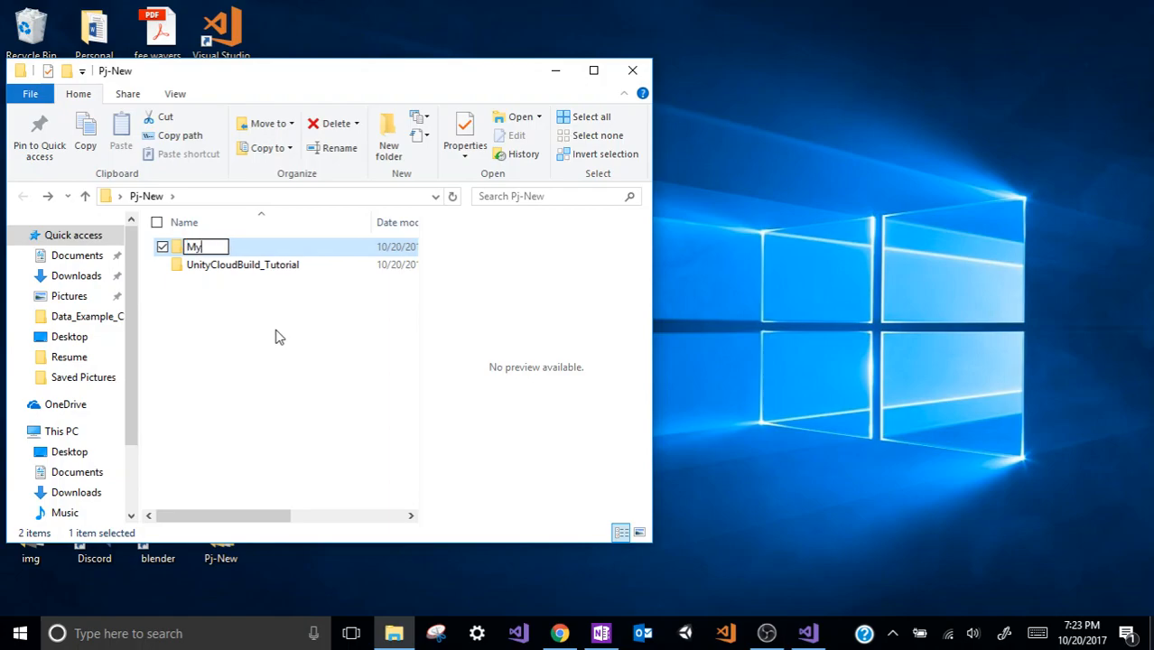
text(RepoFoulder)
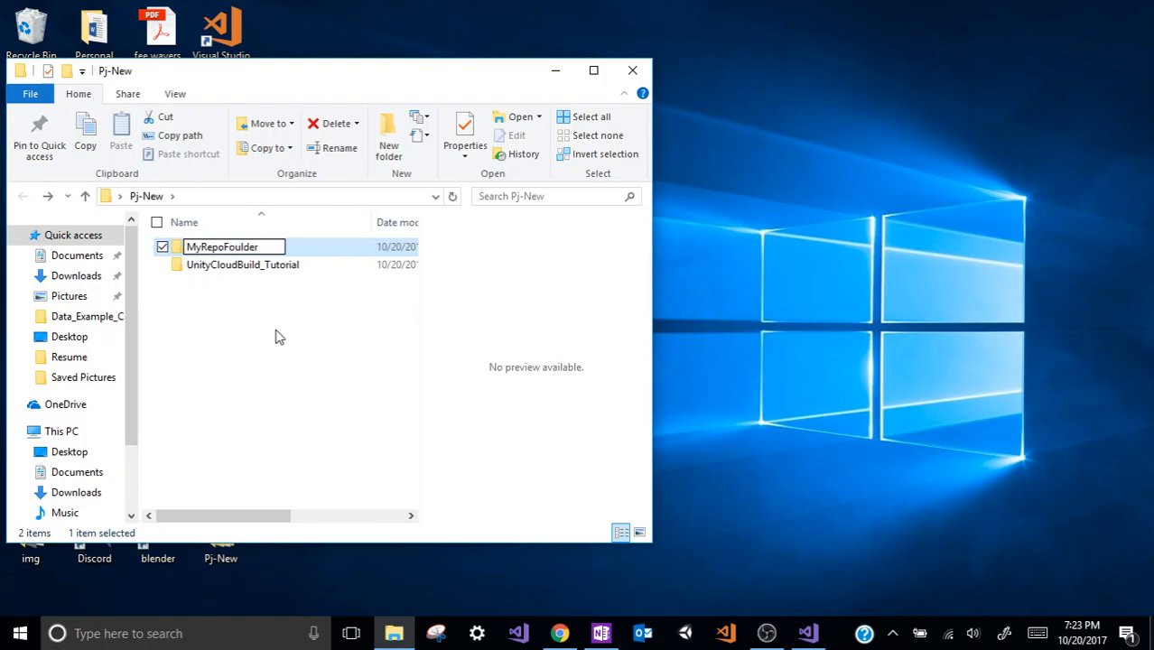
key(Return)
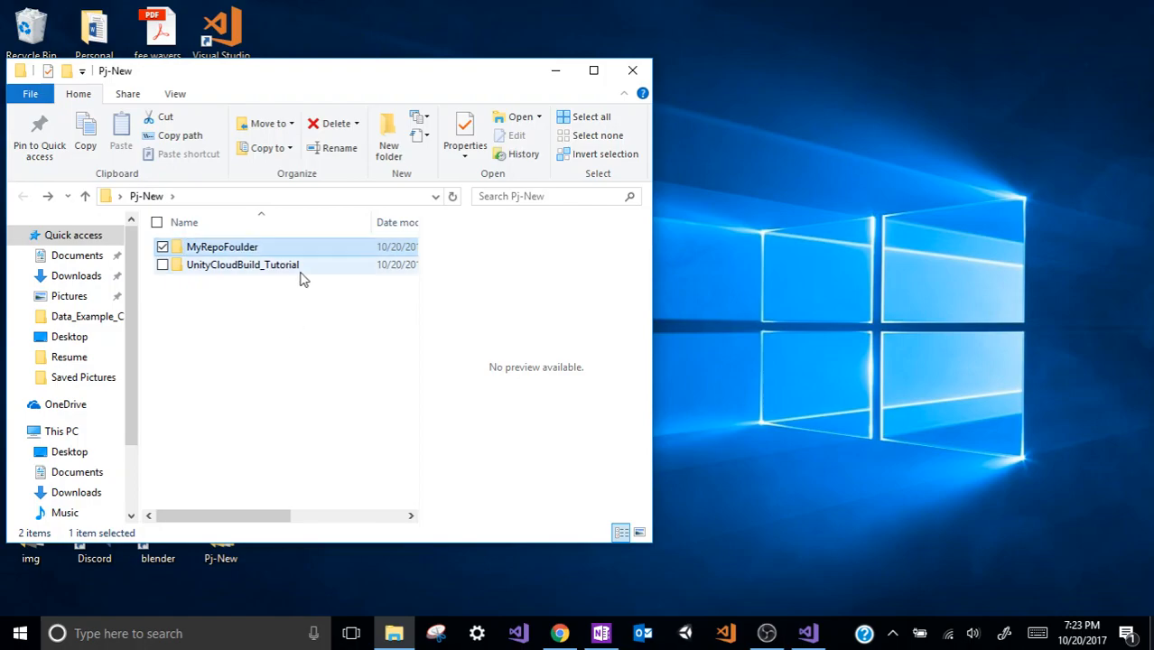
click(632, 70)
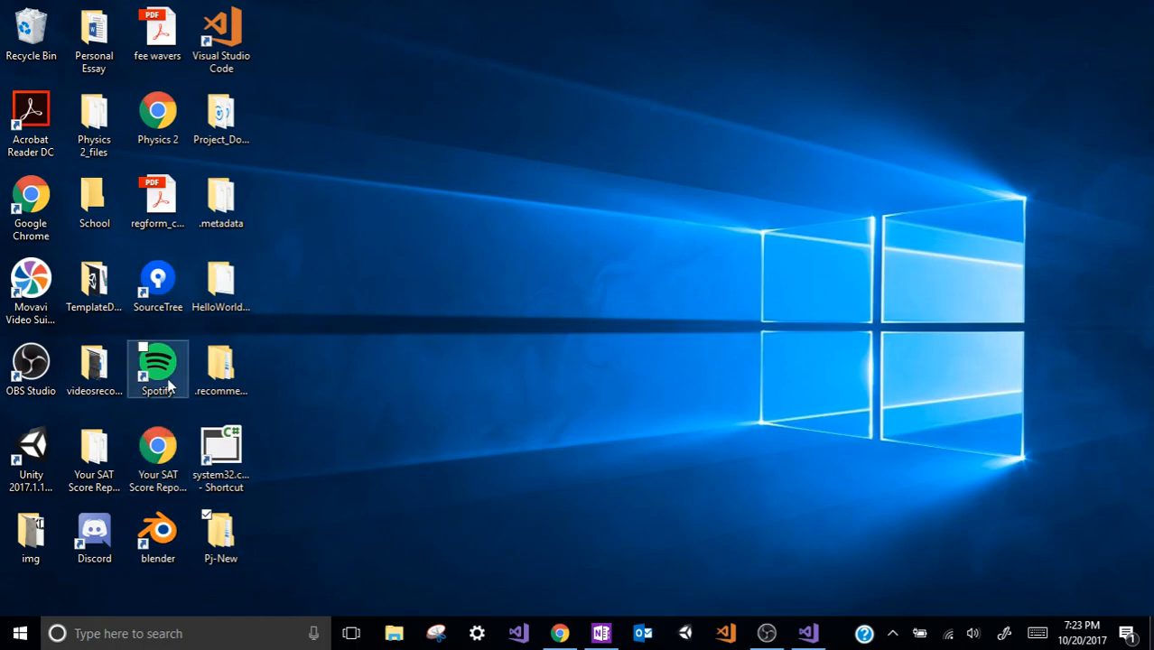
Step: Close the OneNote window and Visual Studio, saving the changes to CheckOutNewScript.cs
double_click(175, 282)
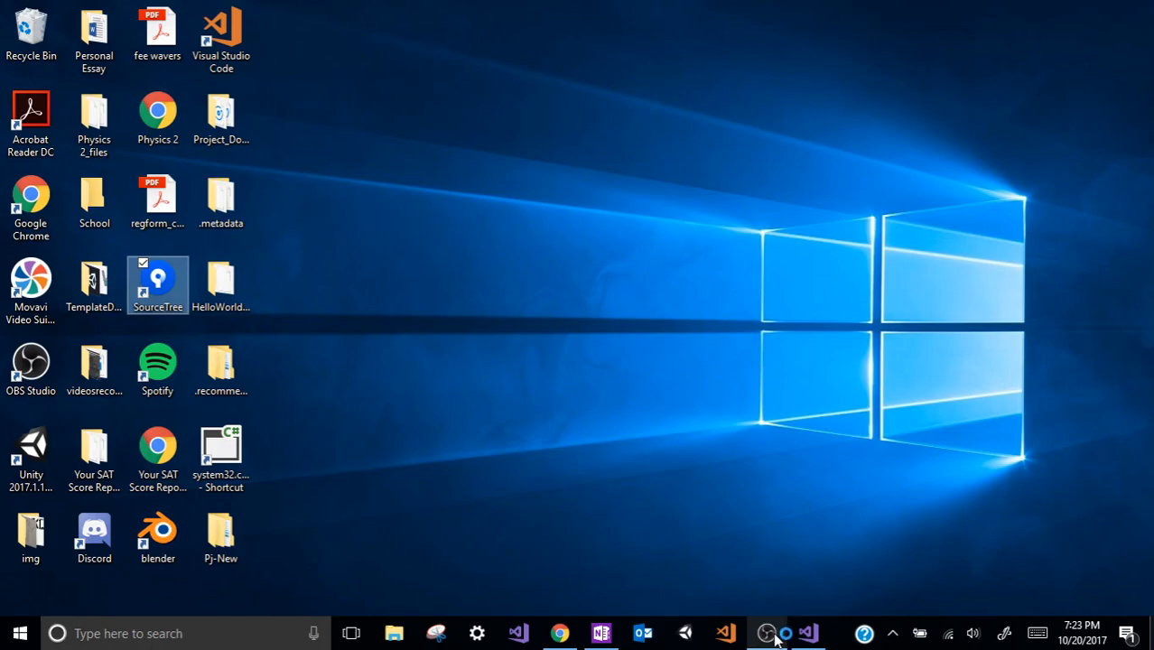
click(600, 635)
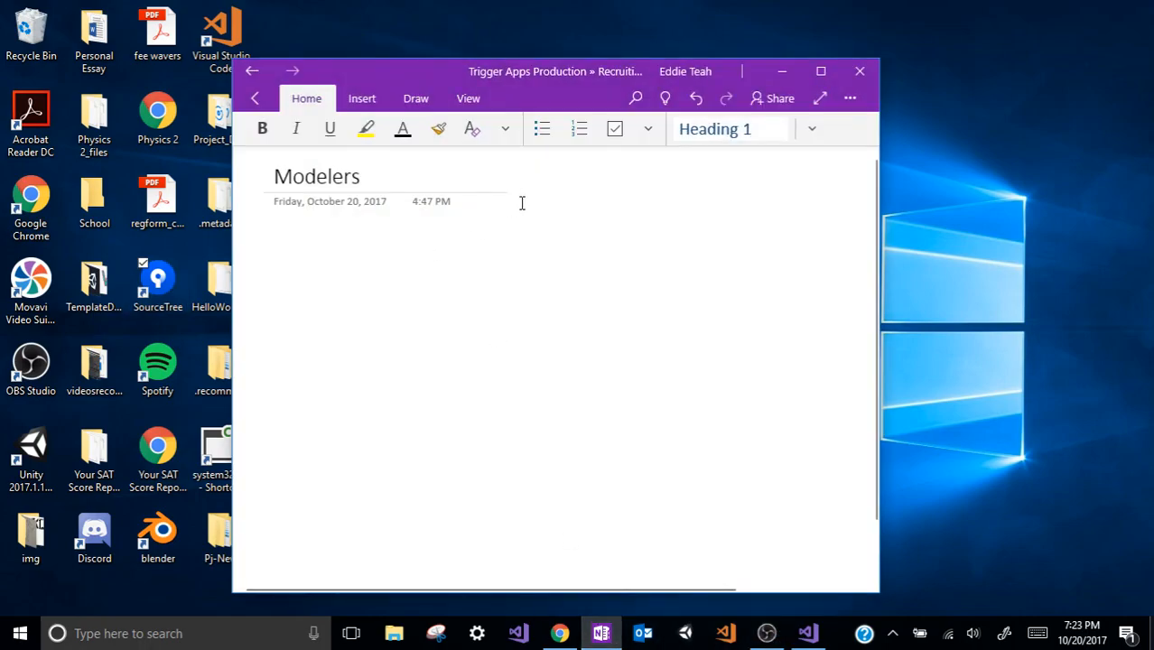
click(858, 71)
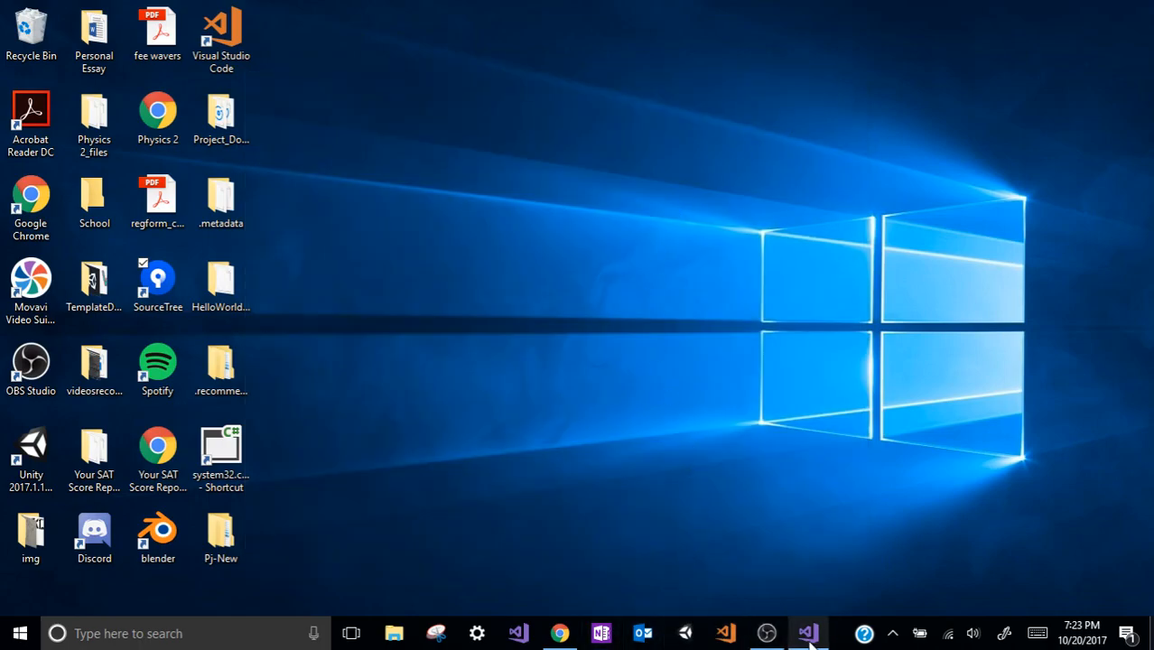
mouse_move(809, 633)
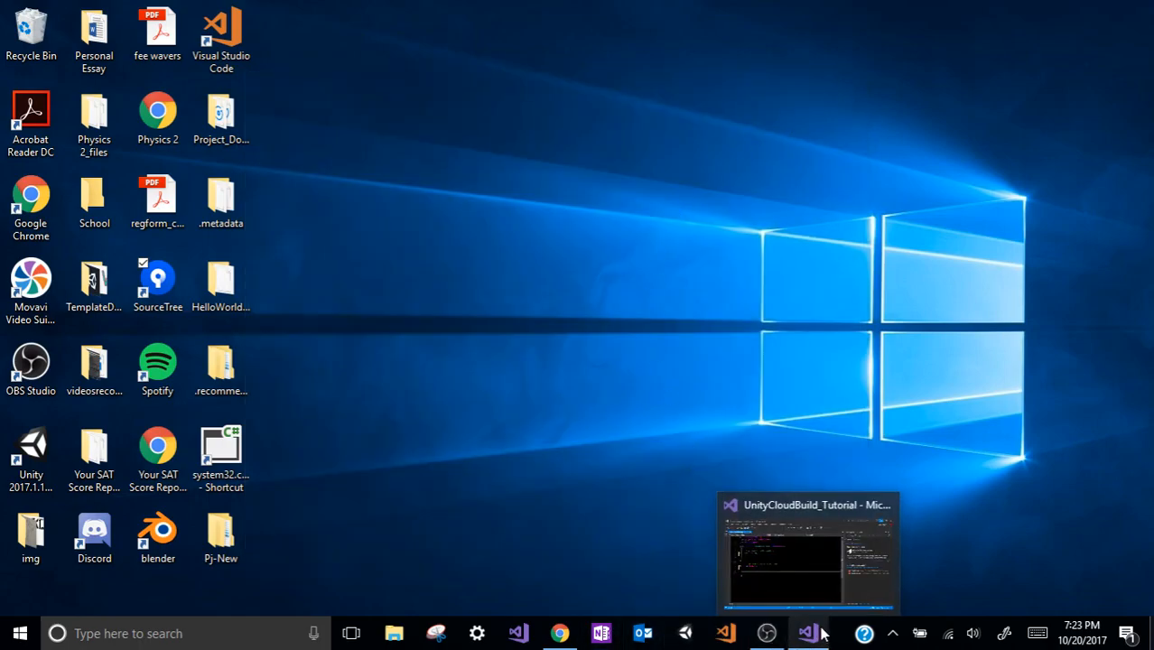
click(811, 634)
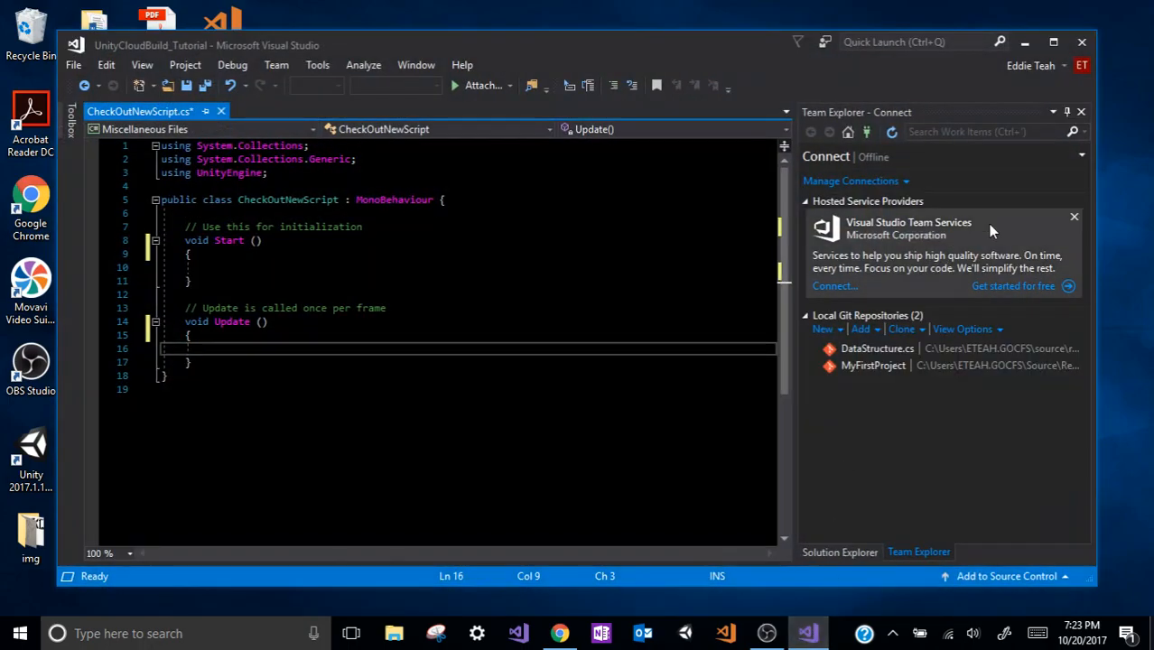
click(1083, 45)
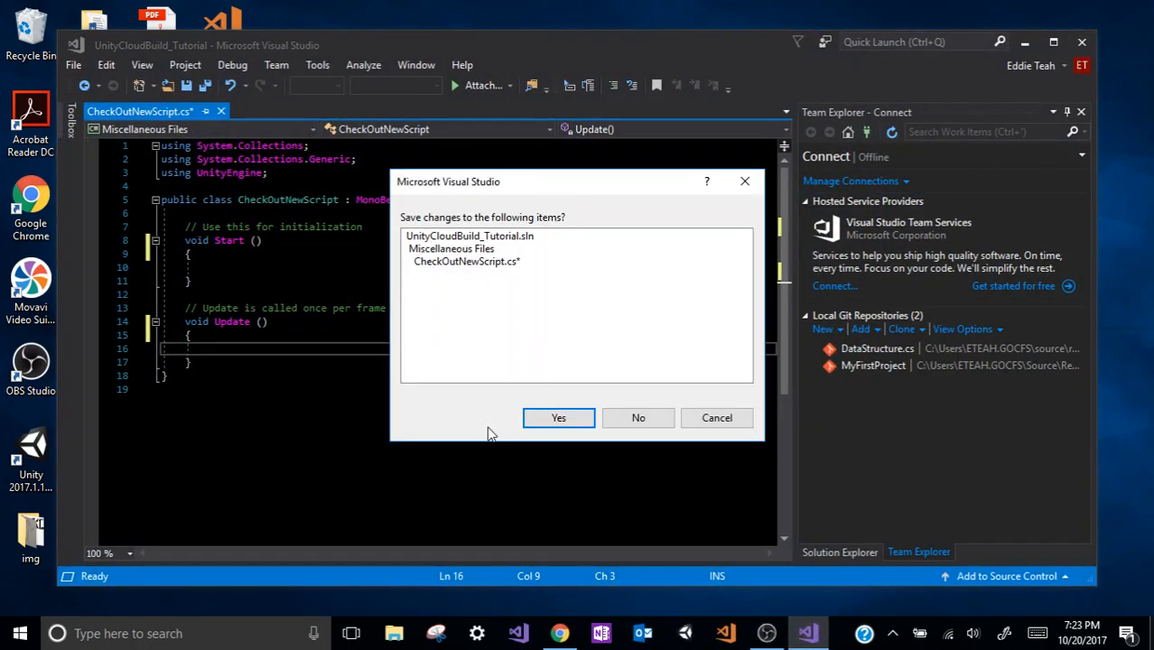
click(549, 417)
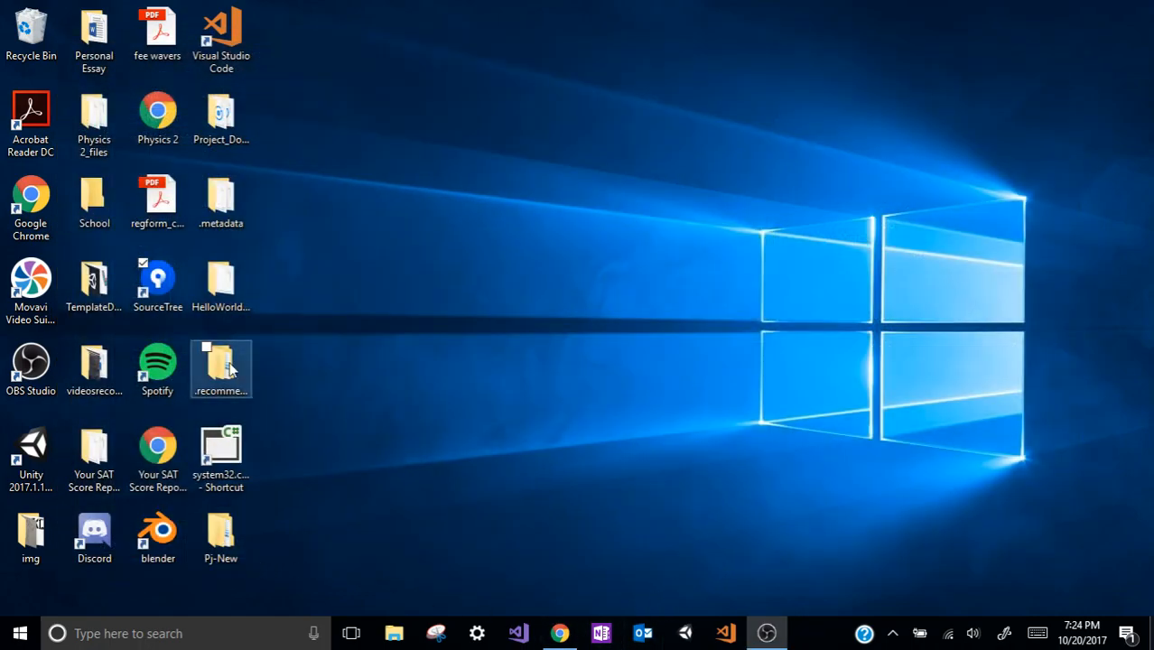
Step: Launch SourceTree from the desktop and show its local repositories
double_click(179, 283)
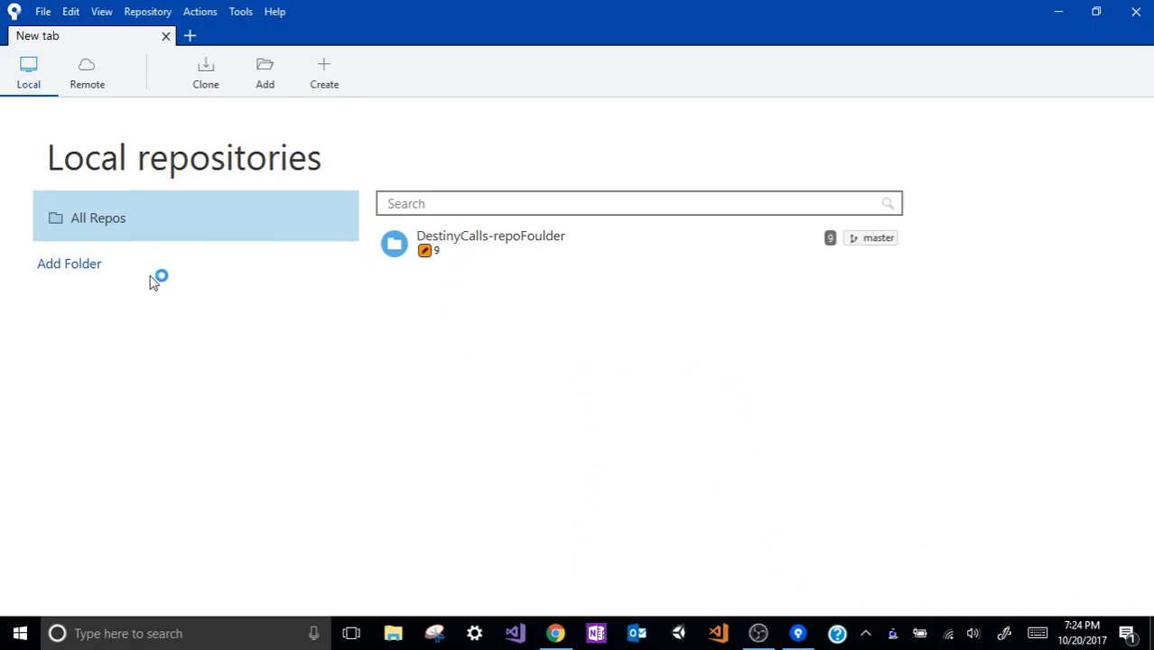
click(113, 79)
click(28, 65)
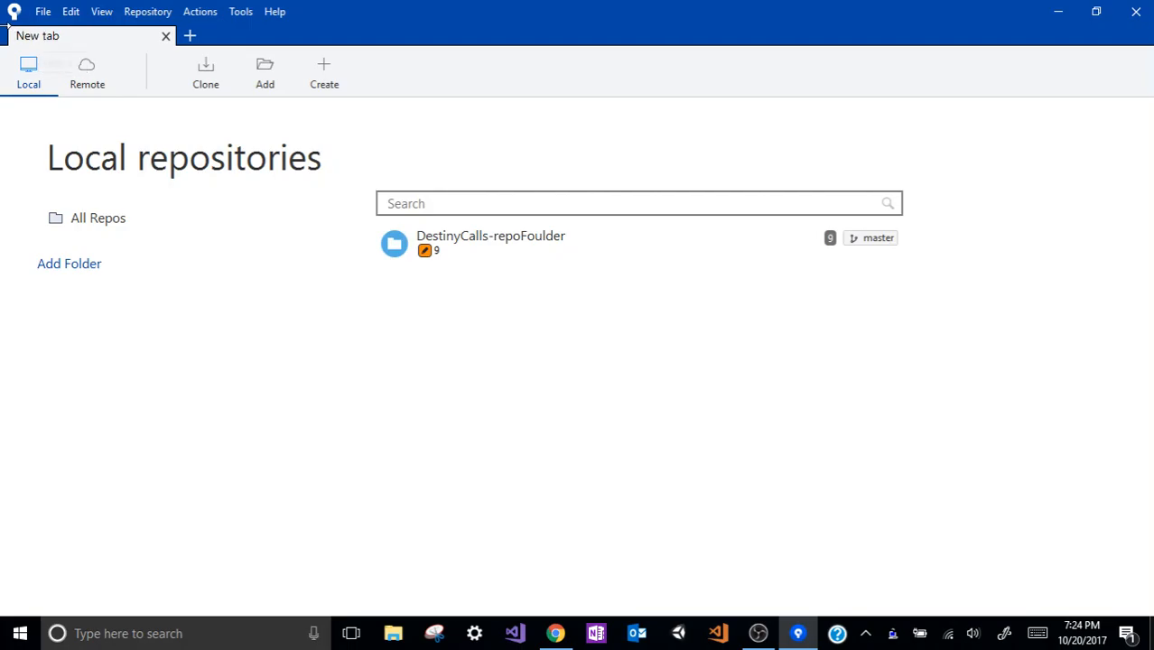
drag(6, 26, 7, 30)
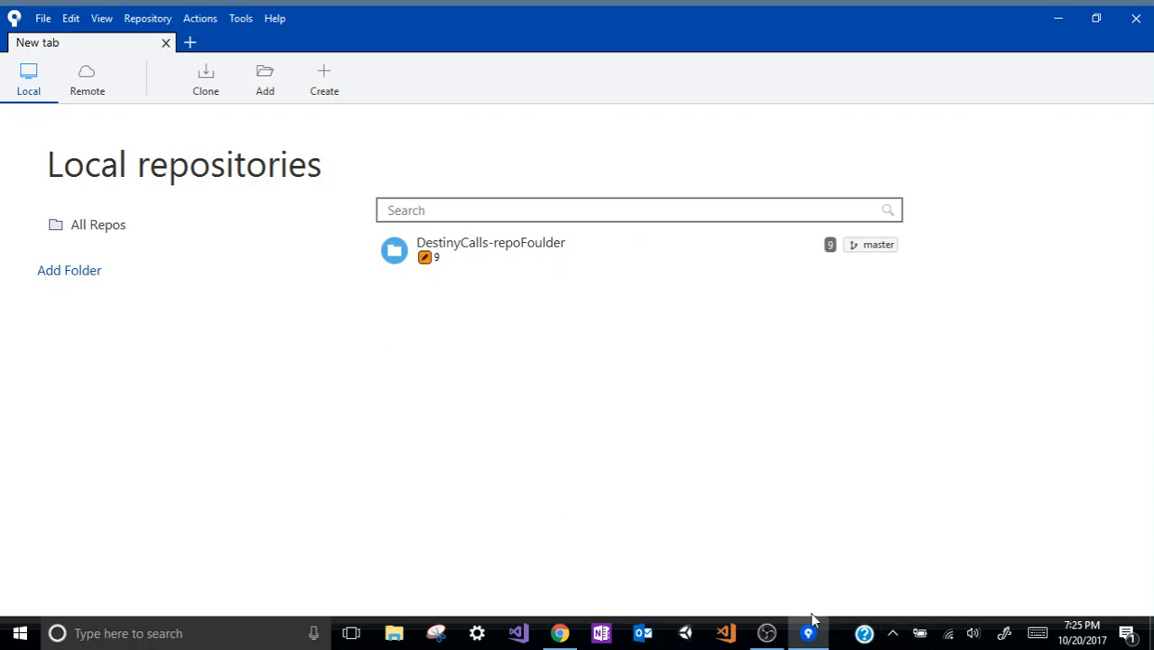
Step: Compare the local and remote repository views and check the repositories listed under the Bitbucket and GitHub accounts
mouse_move(810, 636)
click(82, 75)
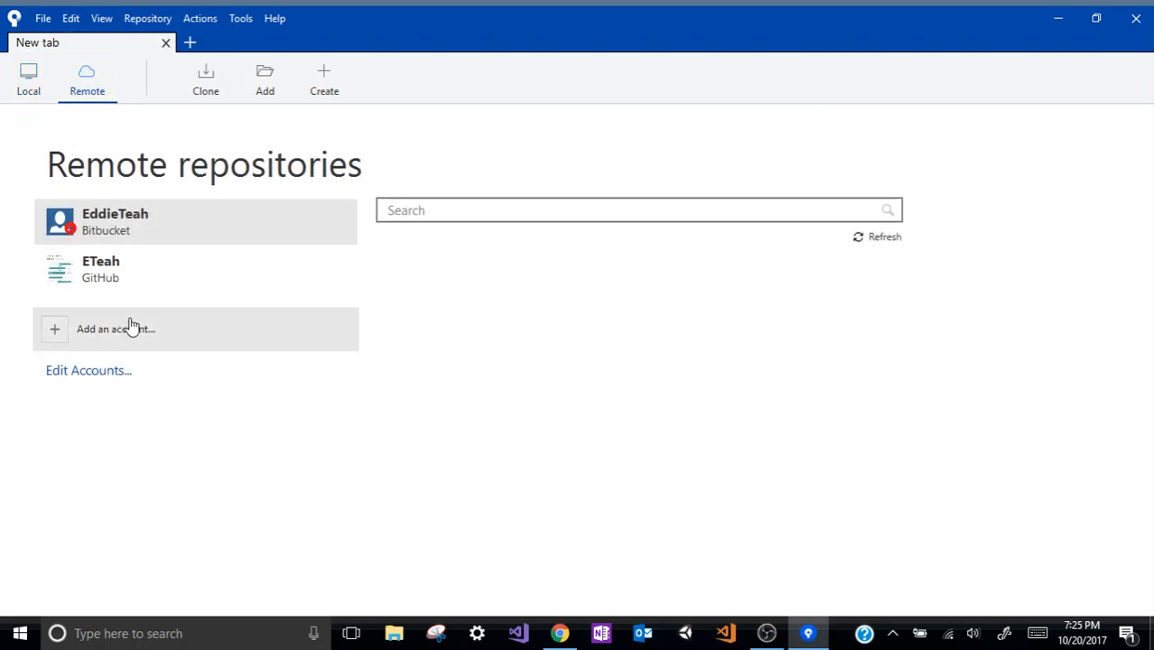
click(25, 80)
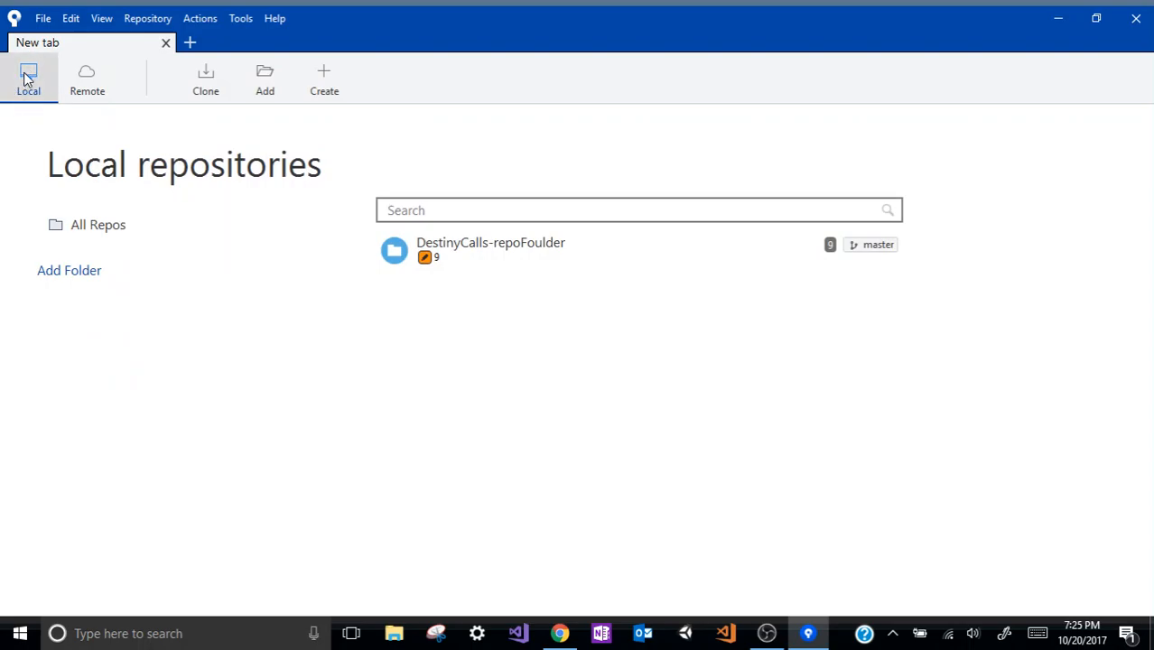
click(105, 72)
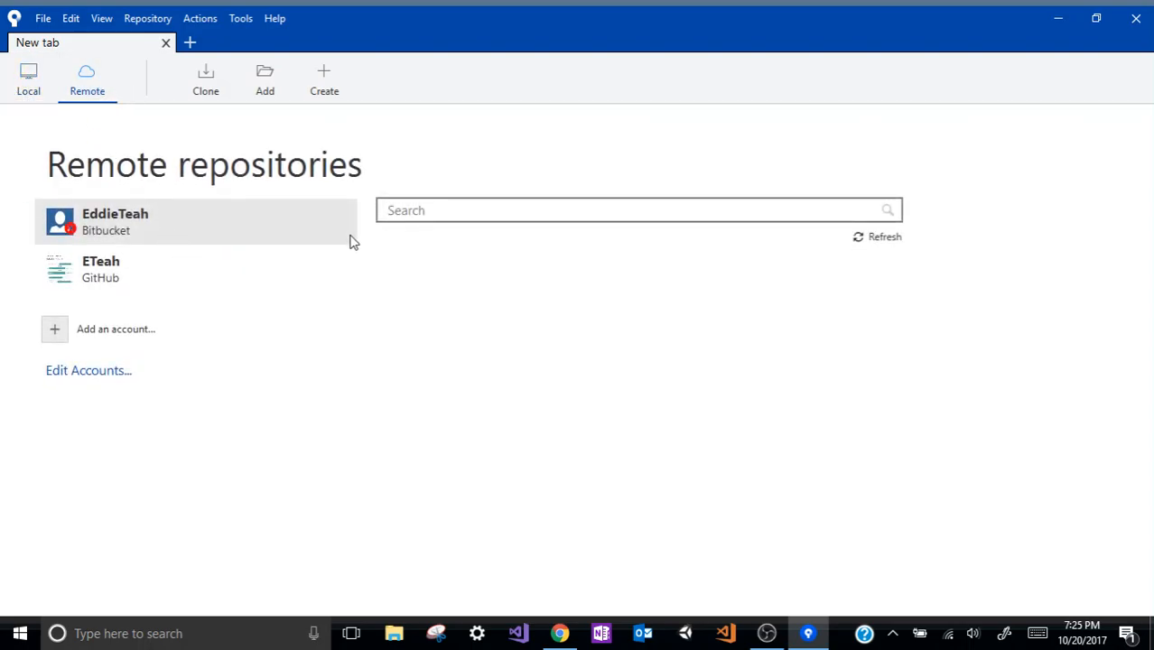
click(101, 278)
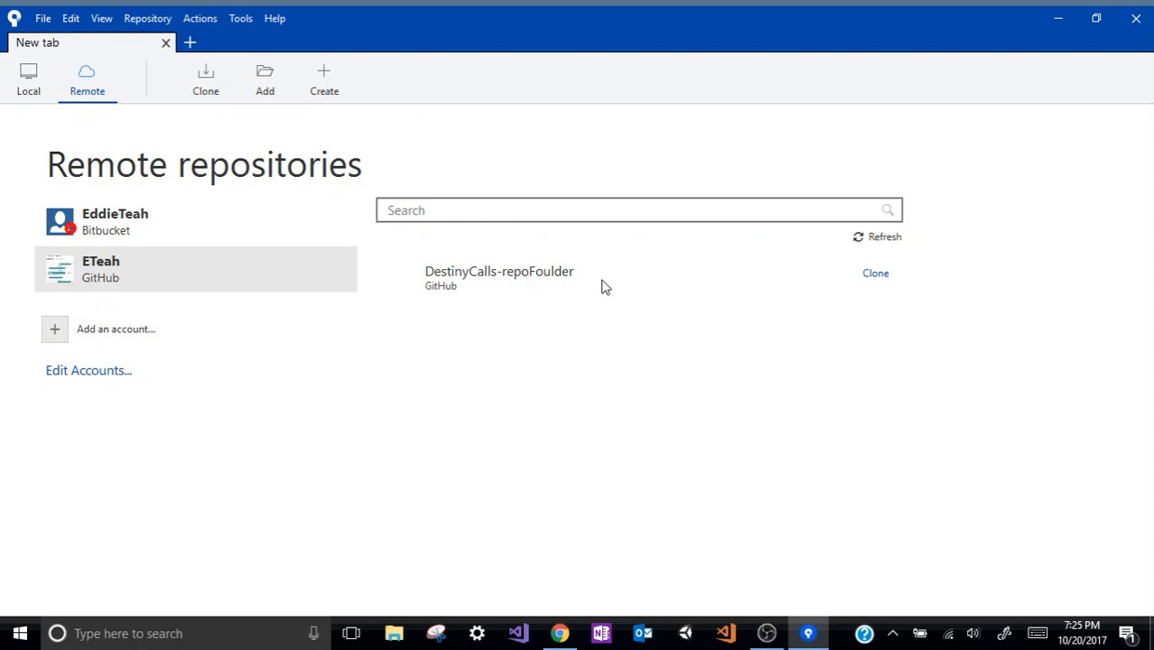
click(180, 235)
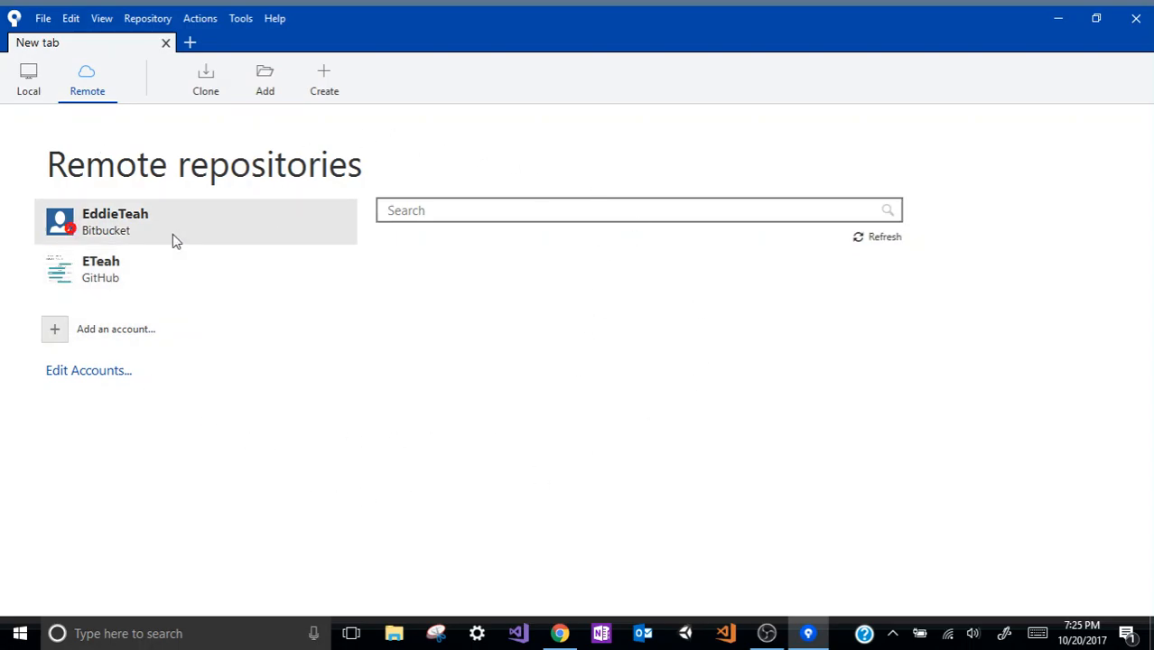
click(145, 278)
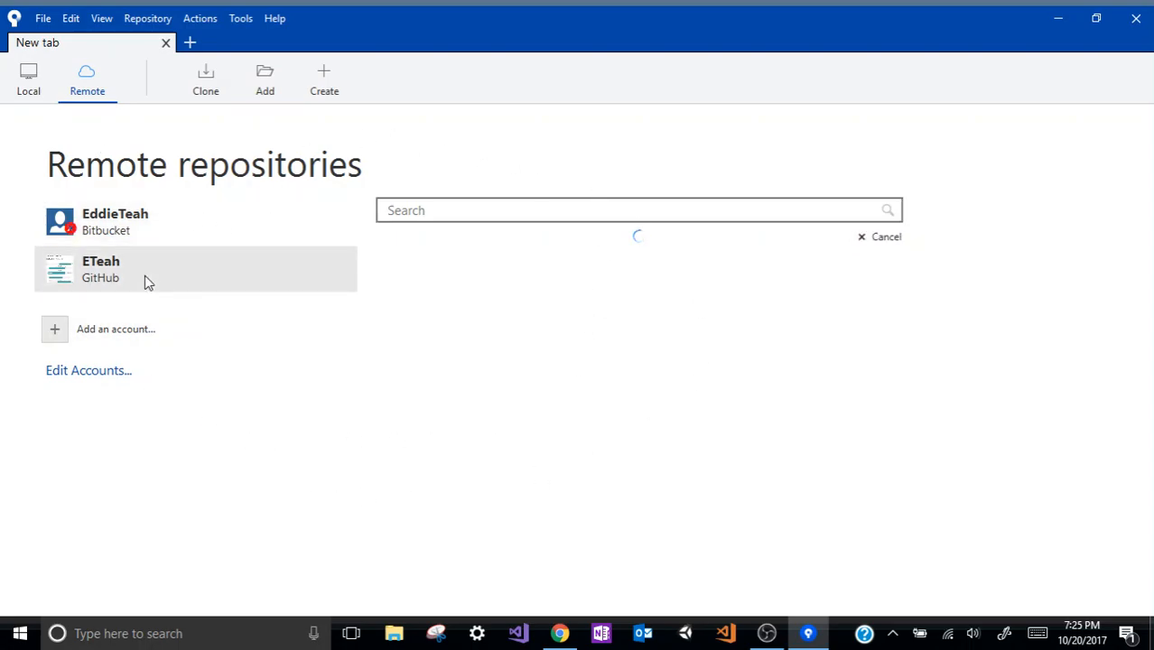
right_click(132, 223)
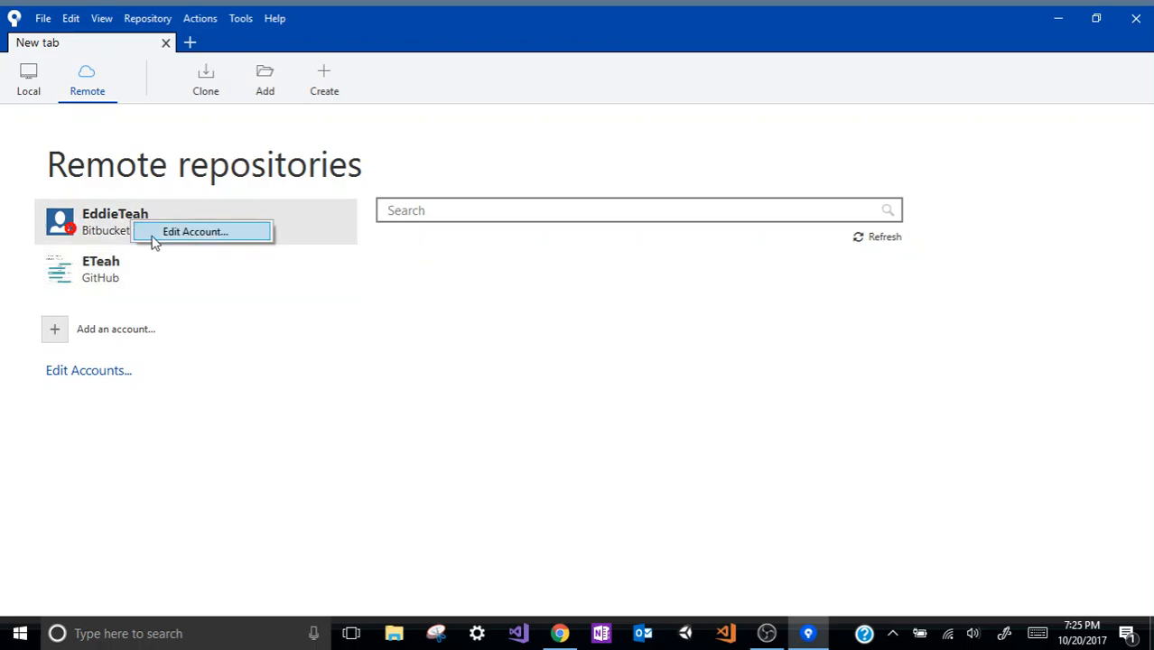
click(154, 238)
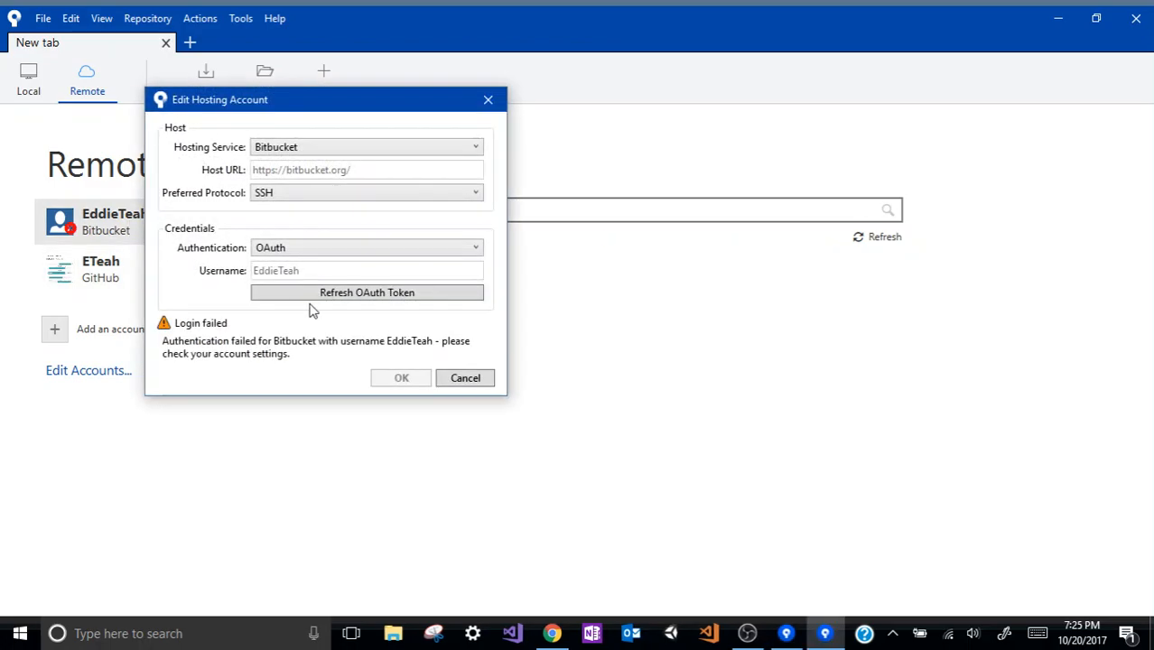
click(291, 293)
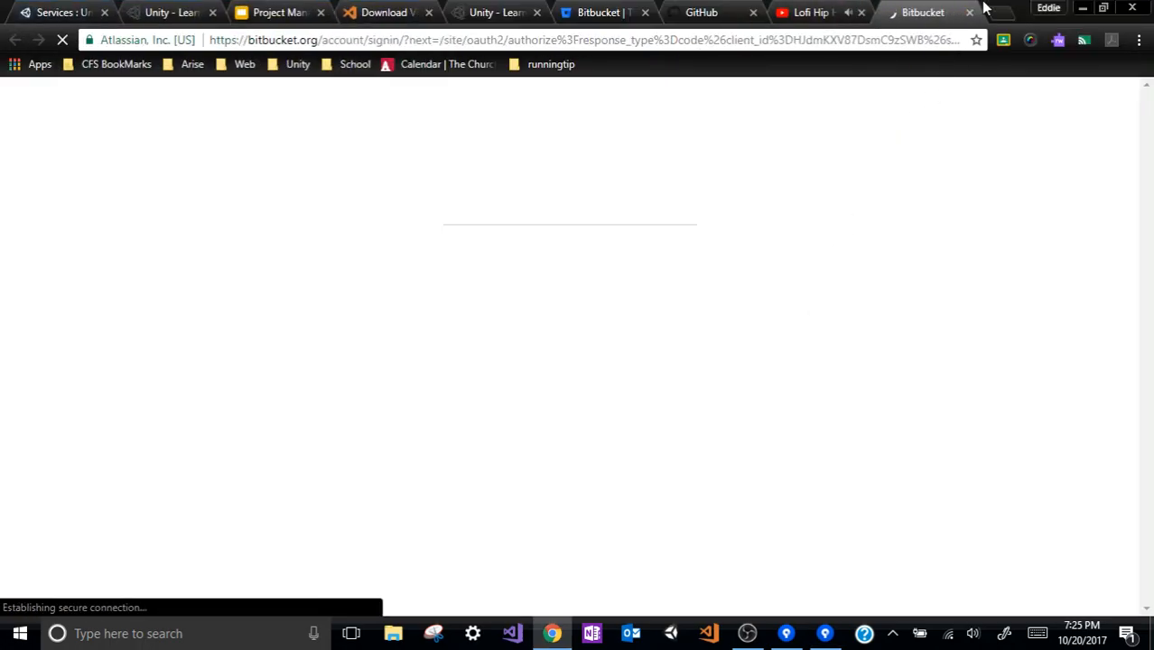
click(969, 12)
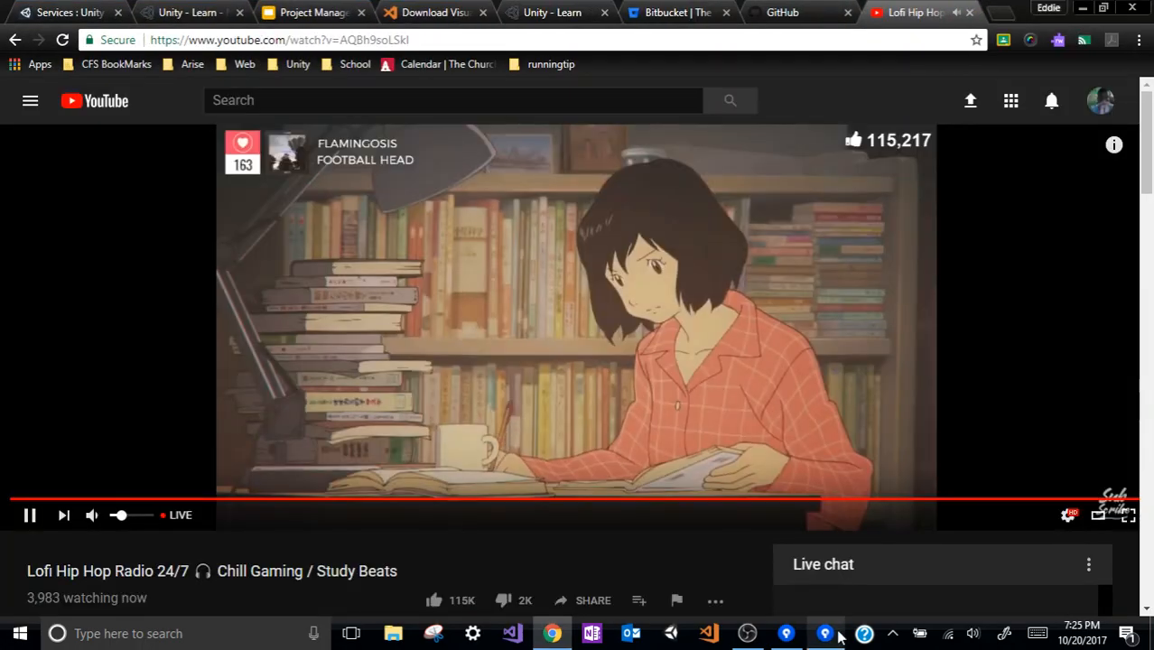
click(824, 634)
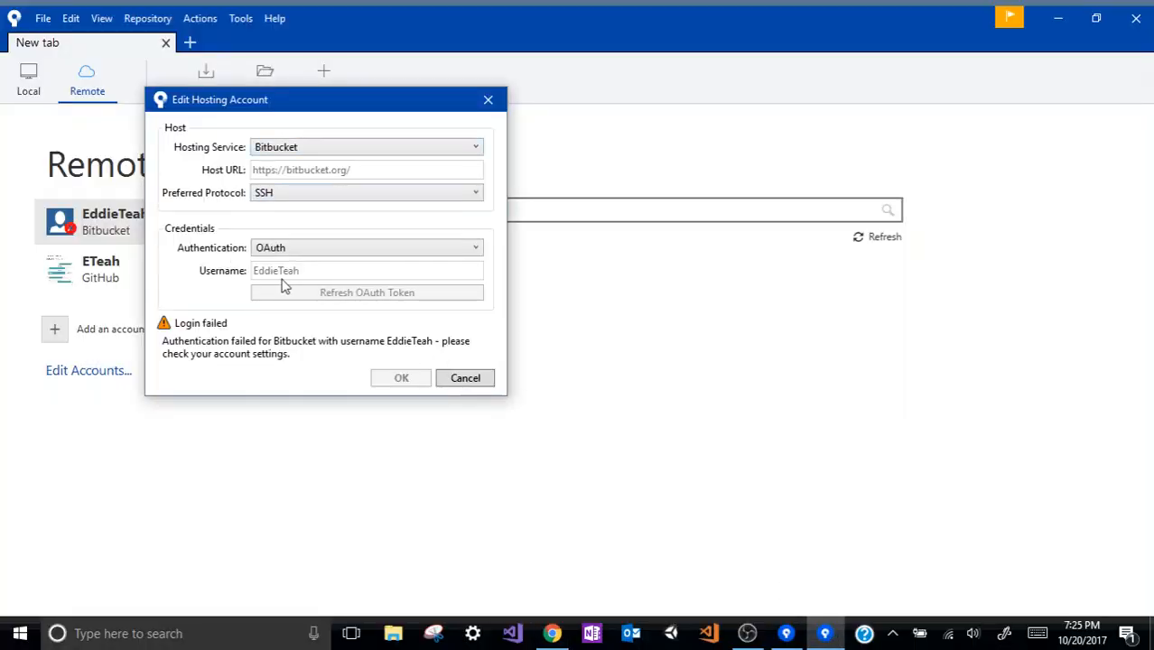
click(490, 100)
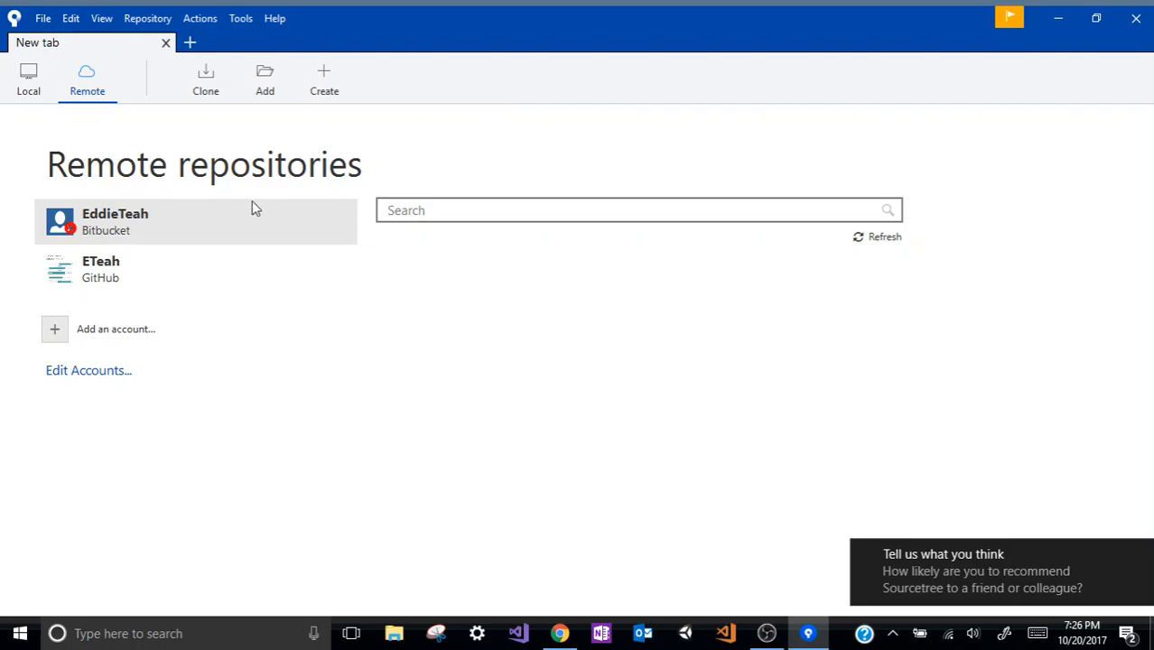
Step: Start creating a new repository with the MyRepoFoulder folder inside Pj-New on the Desktop as its destination path
click(112, 262)
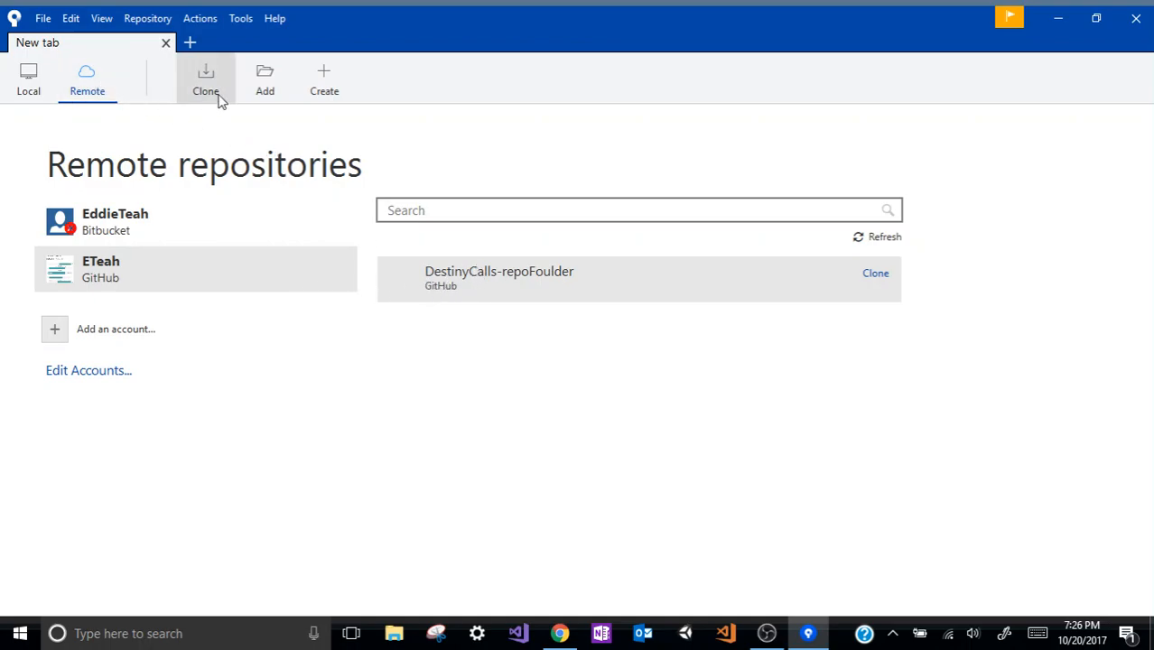
click(343, 72)
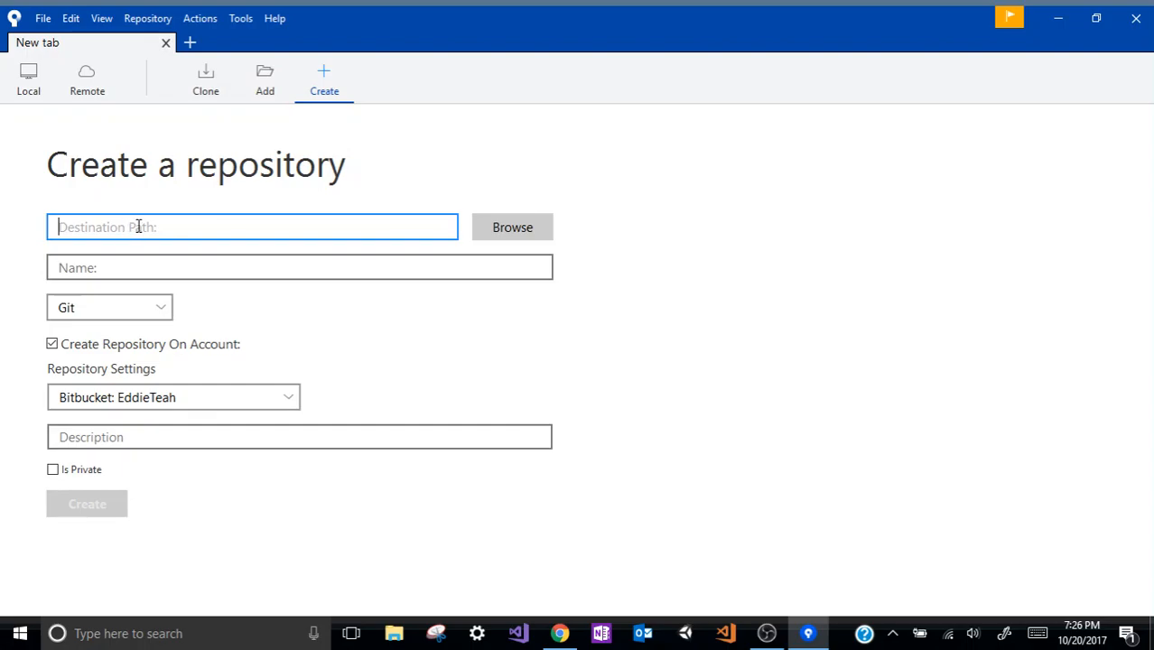
click(481, 222)
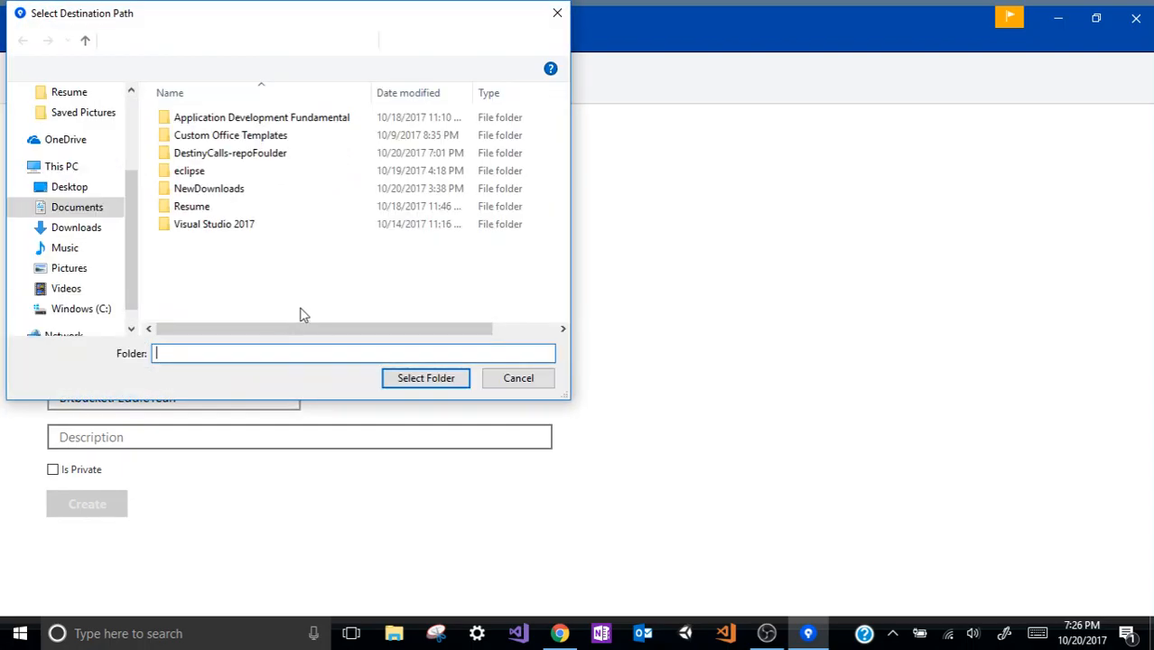
click(82, 191)
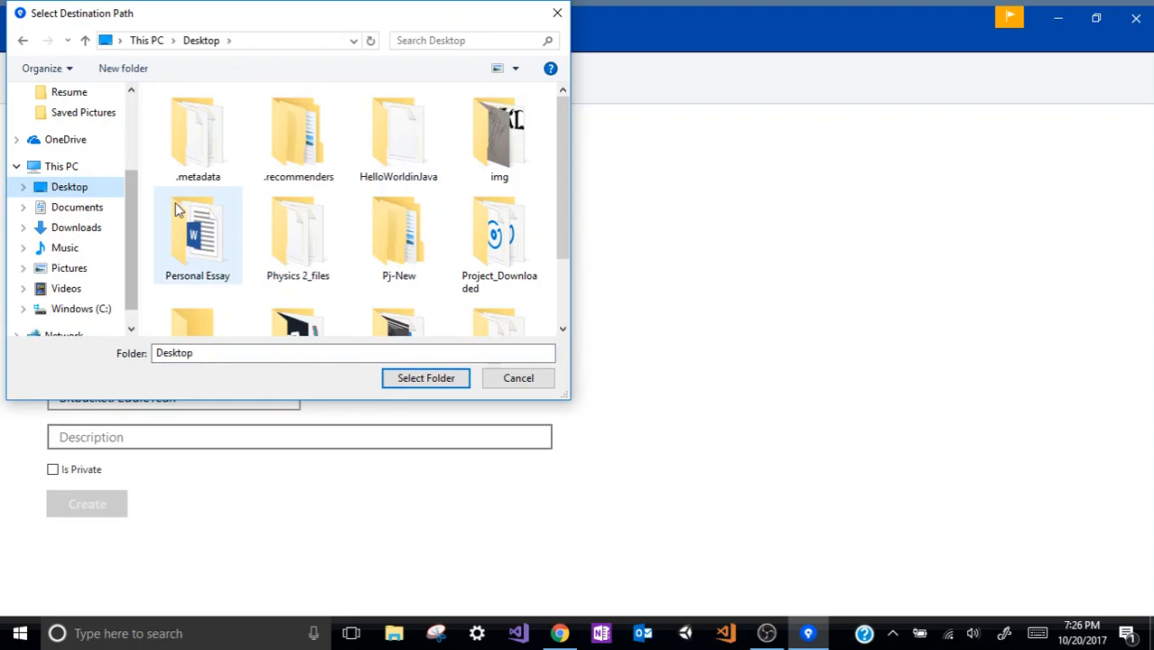
double_click(418, 233)
click(188, 121)
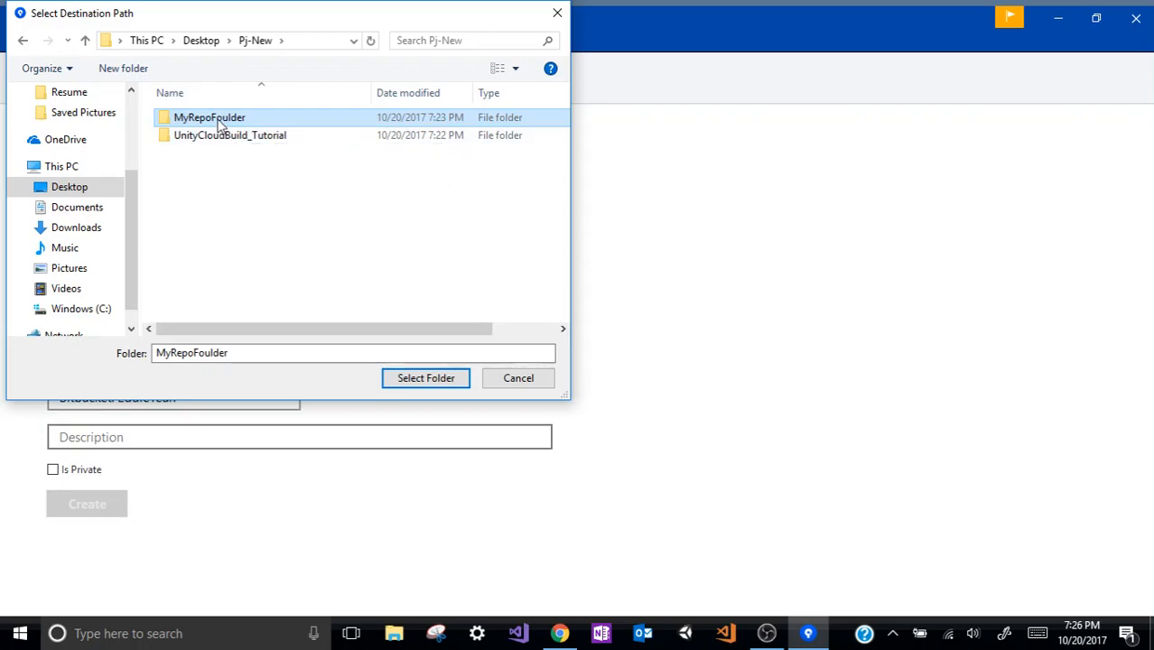
double_click(261, 118)
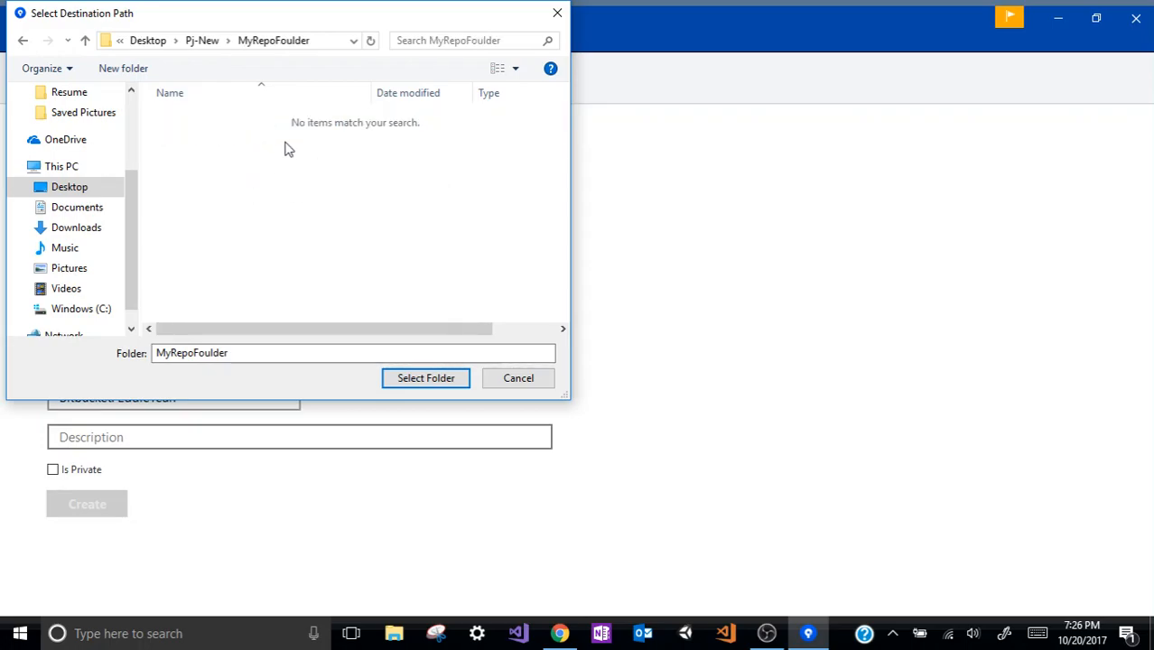
click(393, 384)
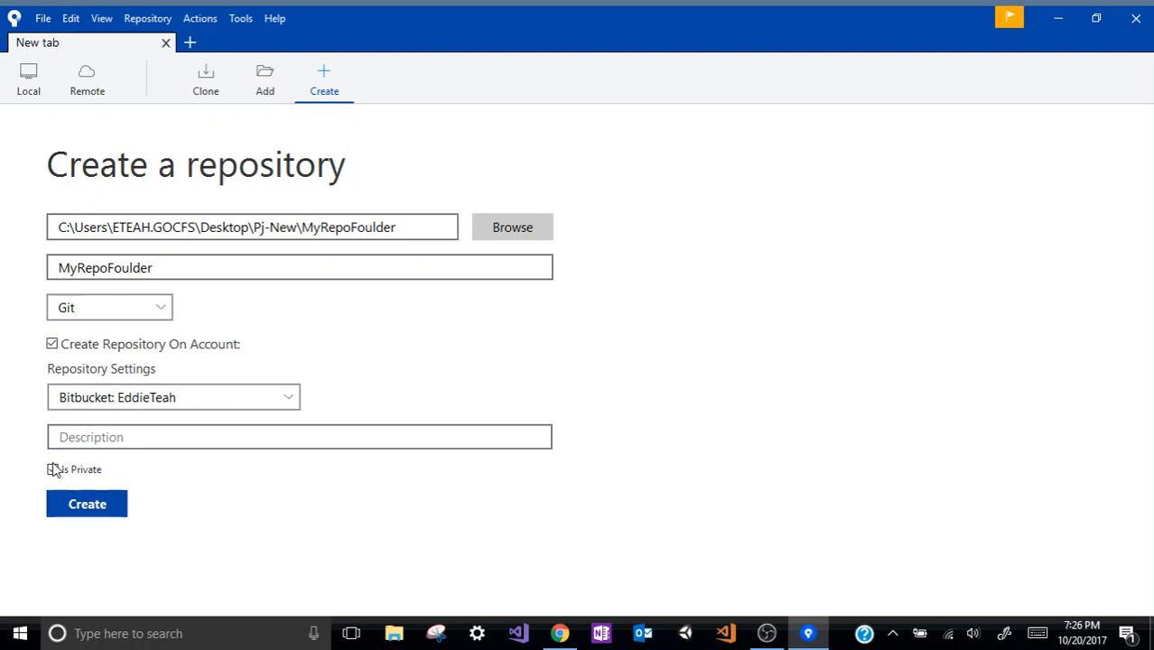
Step: Leave the new repository non-private and keep Git as its repository type
click(54, 470)
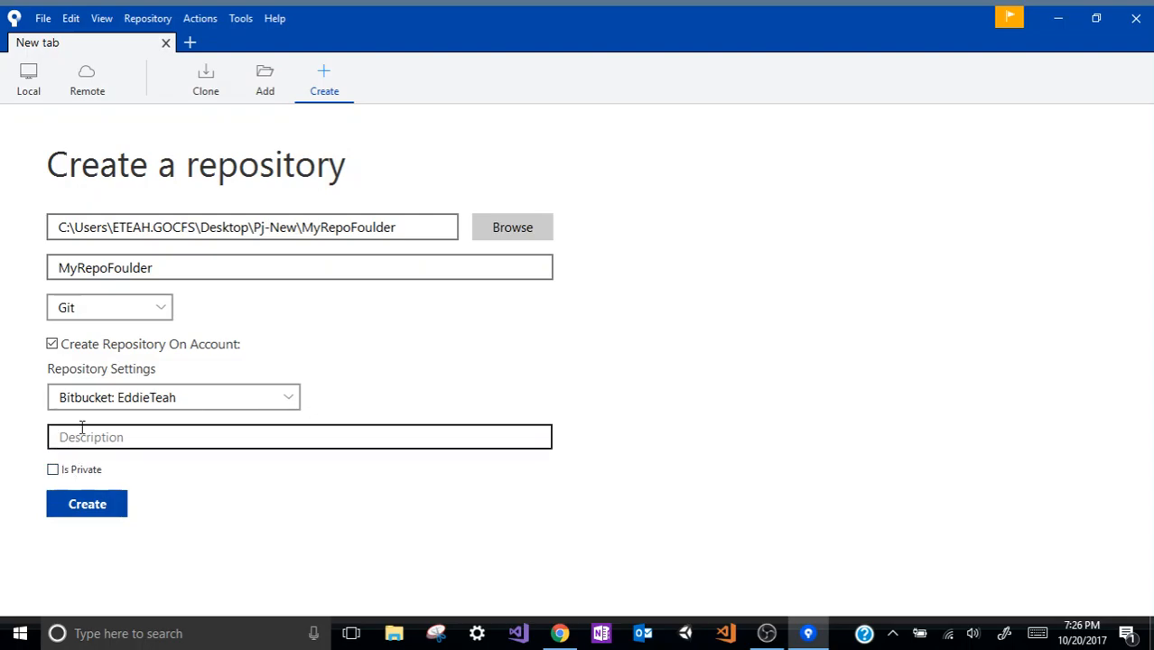
click(103, 310)
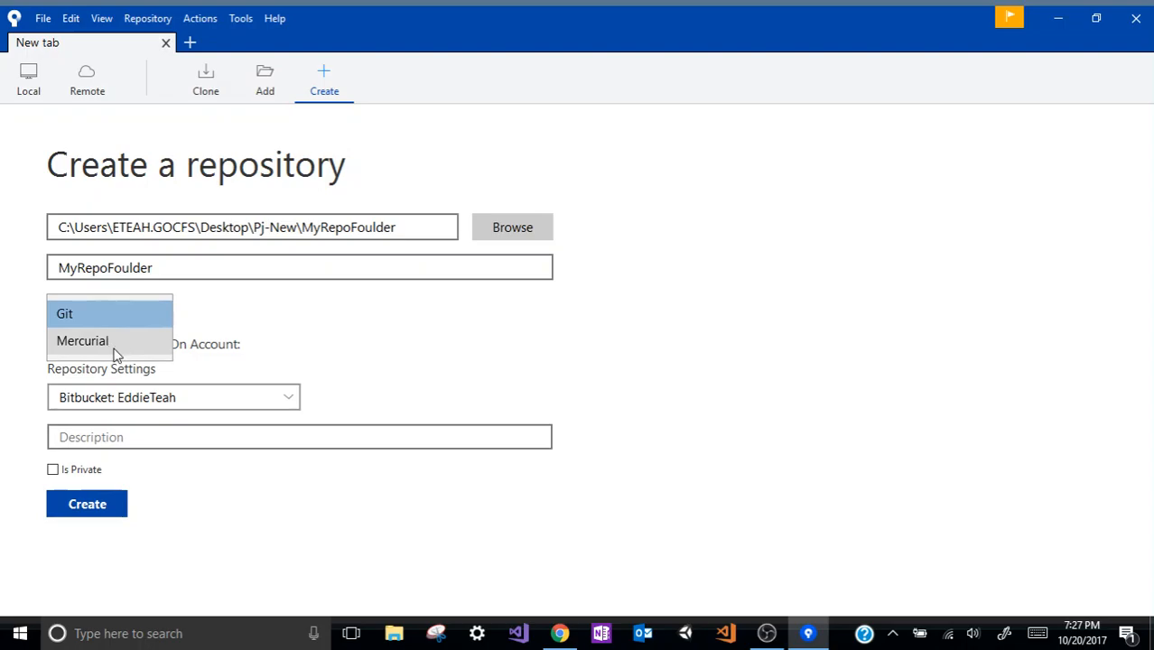
click(103, 315)
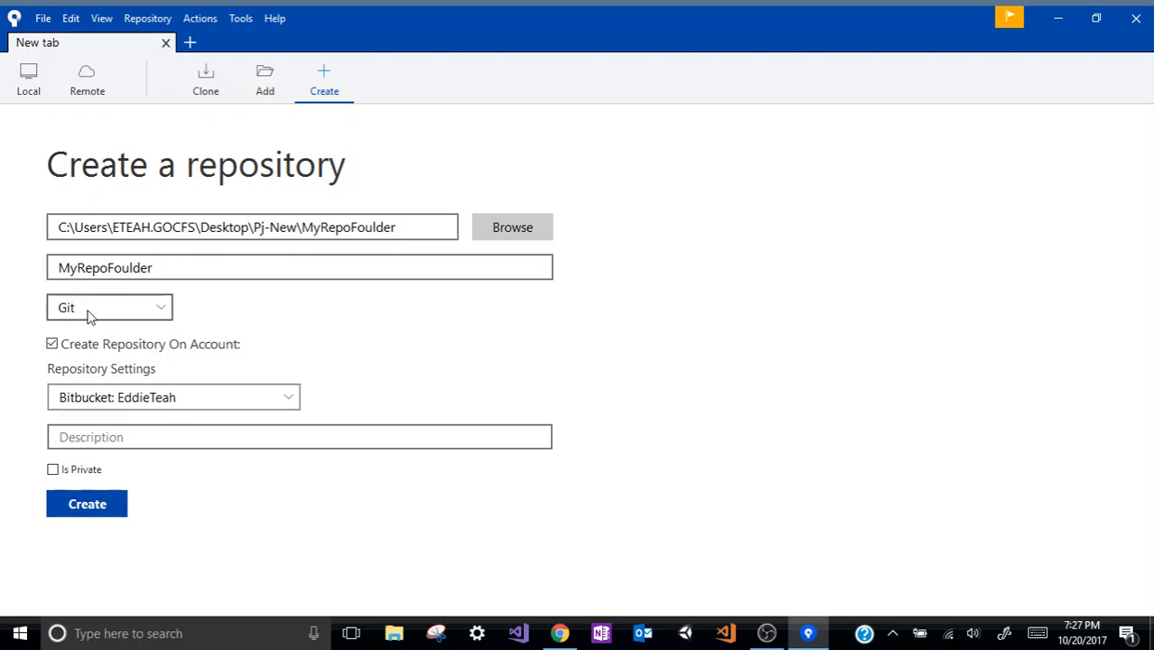
click(66, 269)
drag(168, 268, 51, 276)
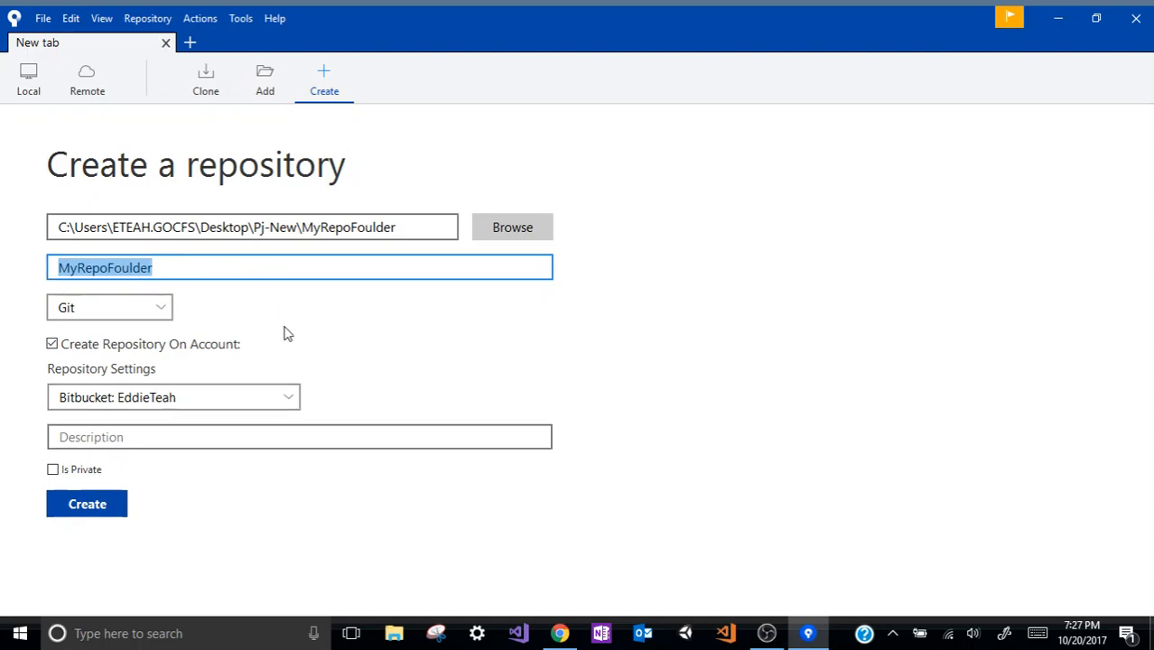
Step: Describe the repository as "This is the mail box for my project" and try to create it on the Bitbucket account
click(94, 438)
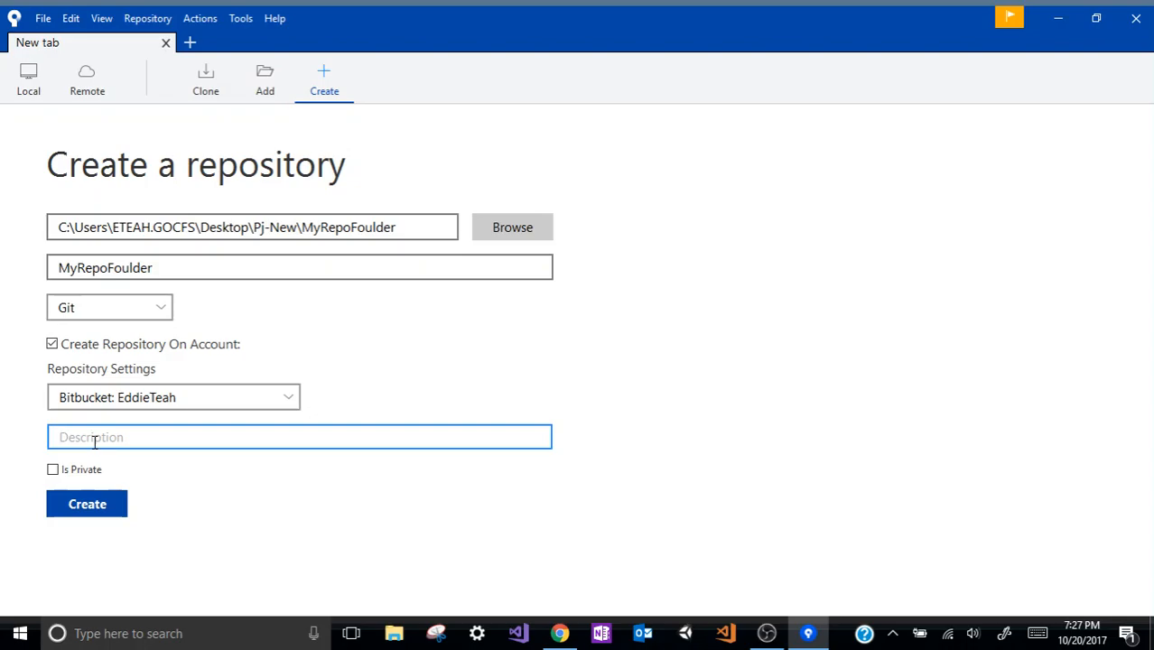
text(T)
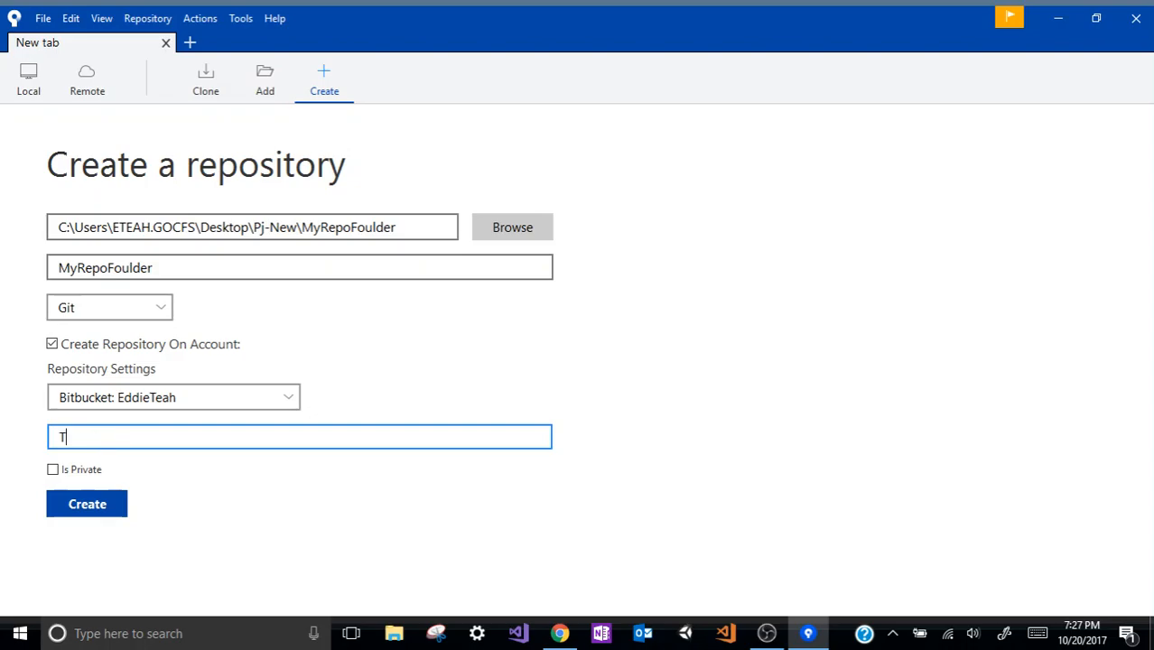
text(his is the mail box for)
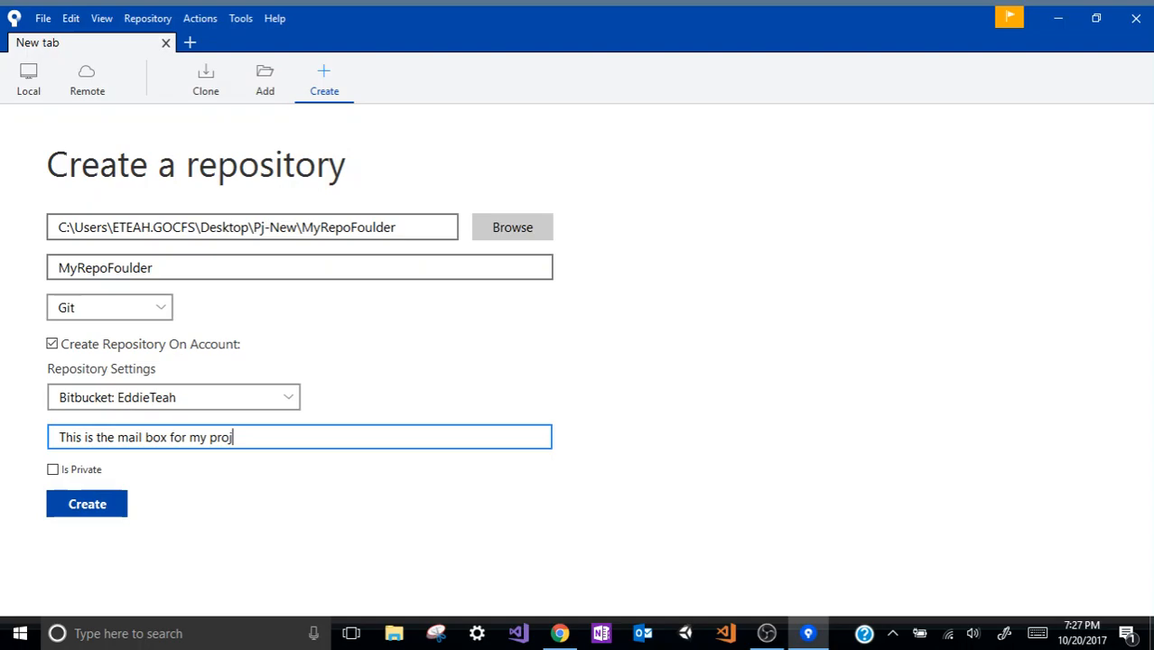
text(my project)
click(95, 505)
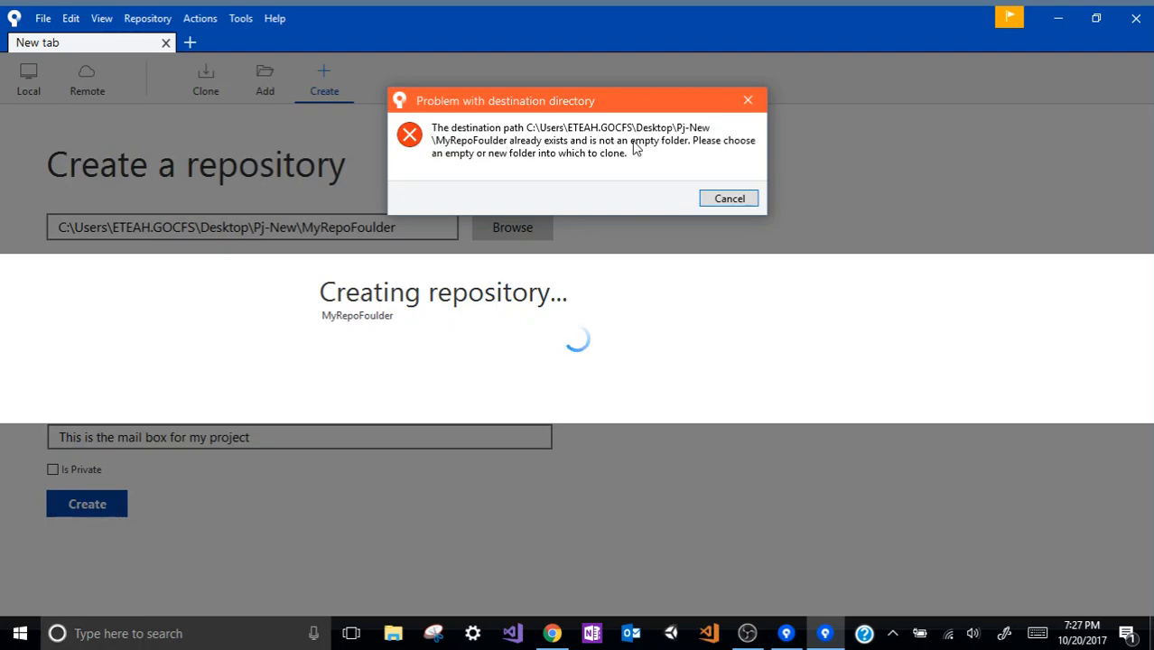
click(710, 202)
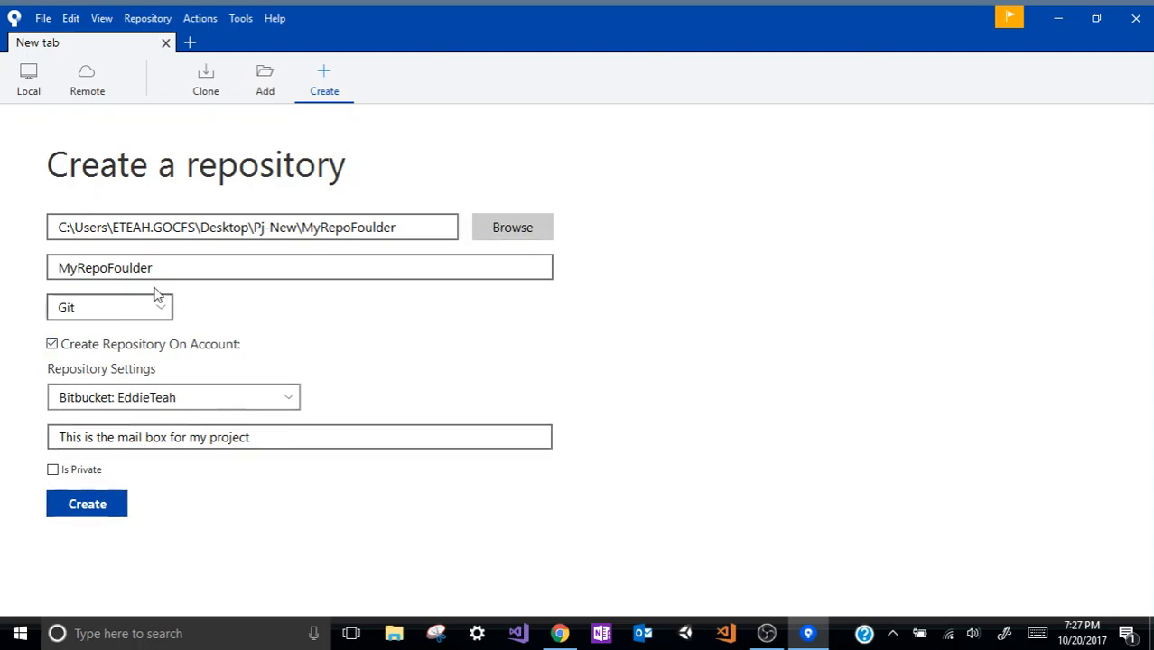
Step: Delete the MyRepoFoulder folder from Pj-New on the Desktop while browsing for a destination path, and close the folder browser
click(496, 231)
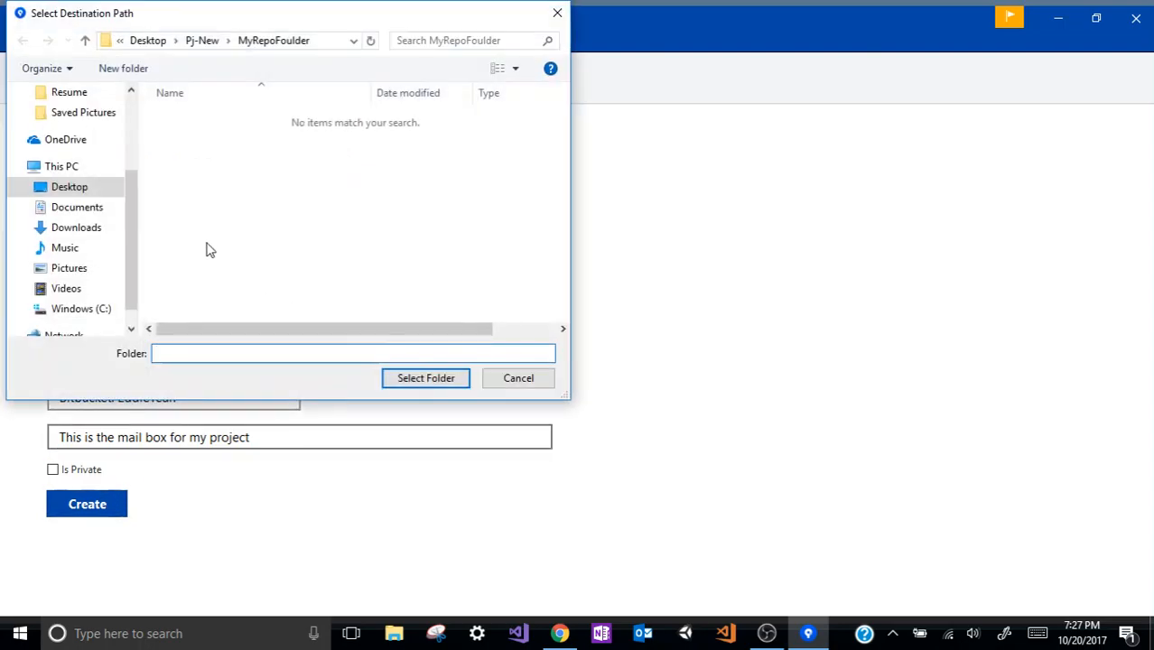
click(86, 188)
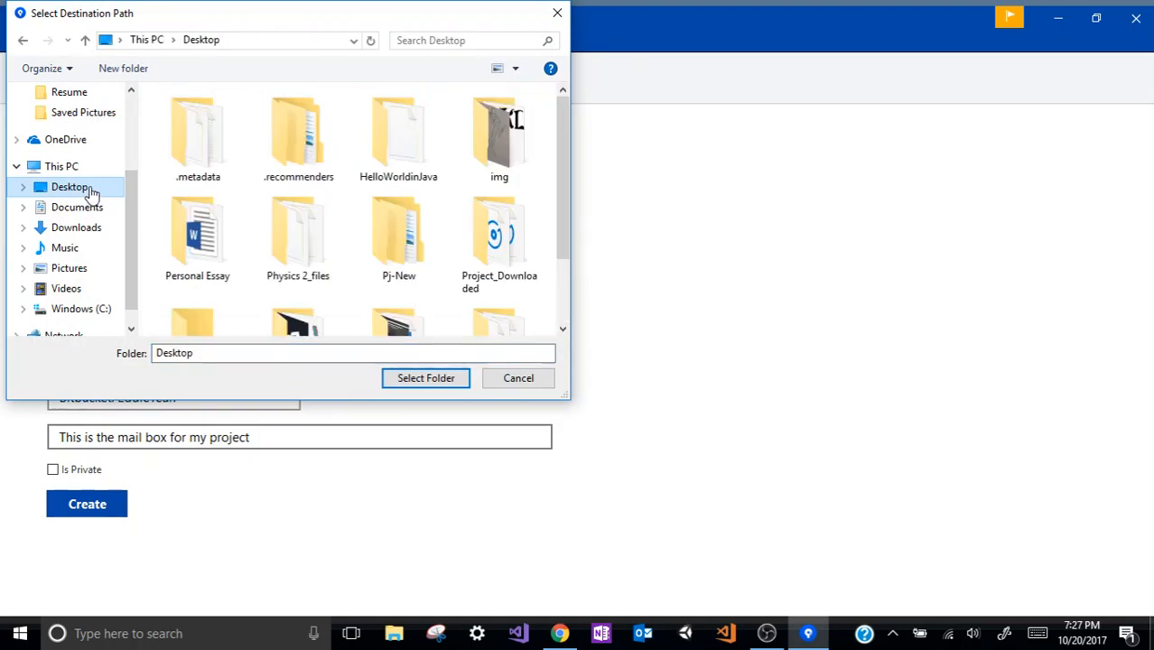
double_click(405, 231)
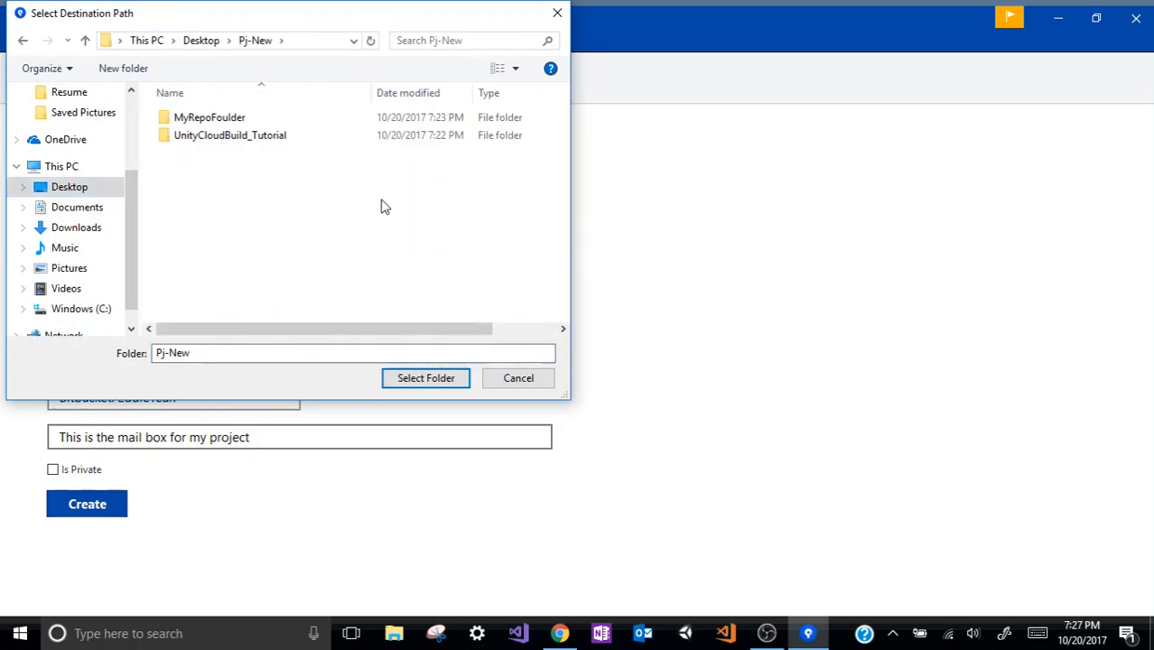
click(215, 124)
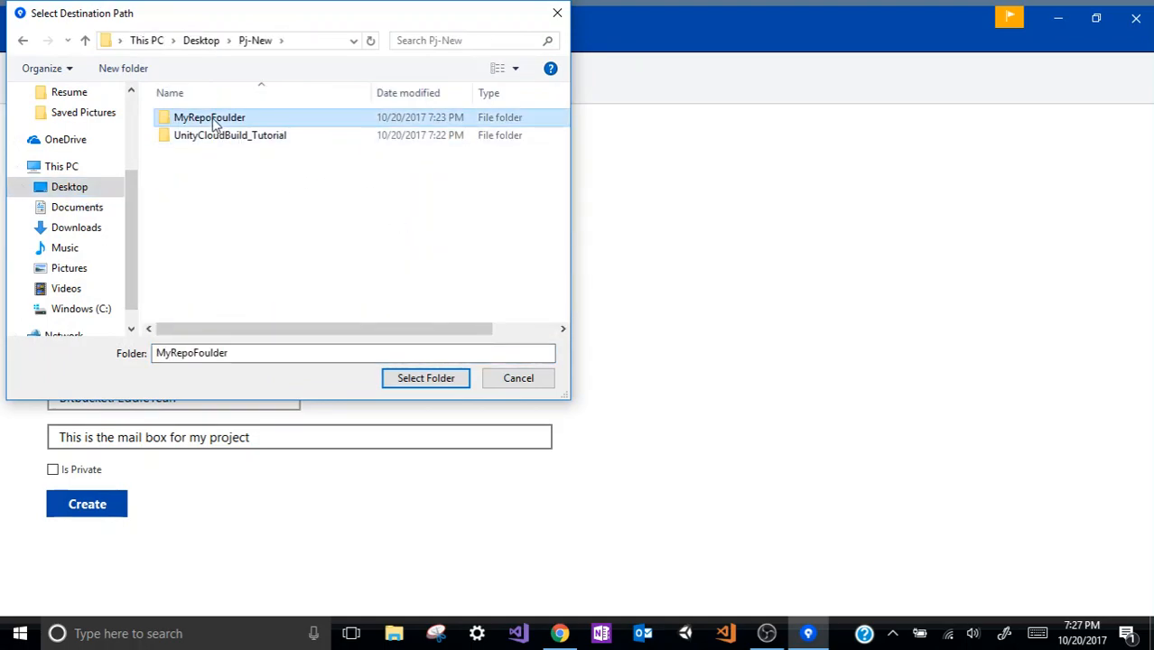
right_click(215, 125)
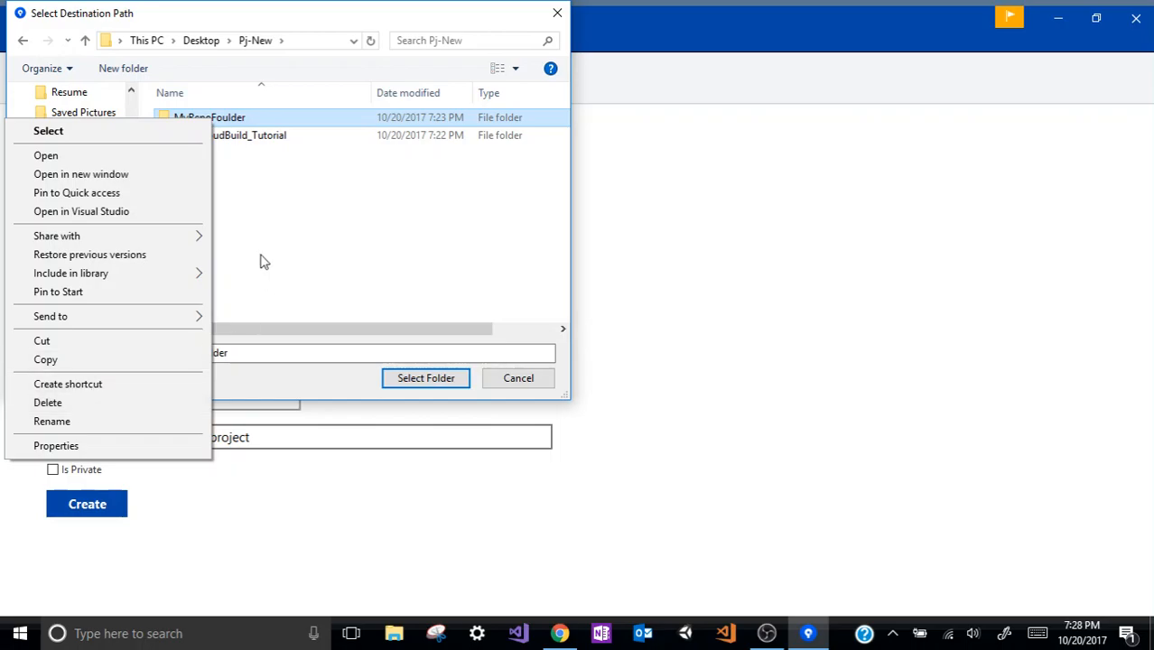
click(83, 402)
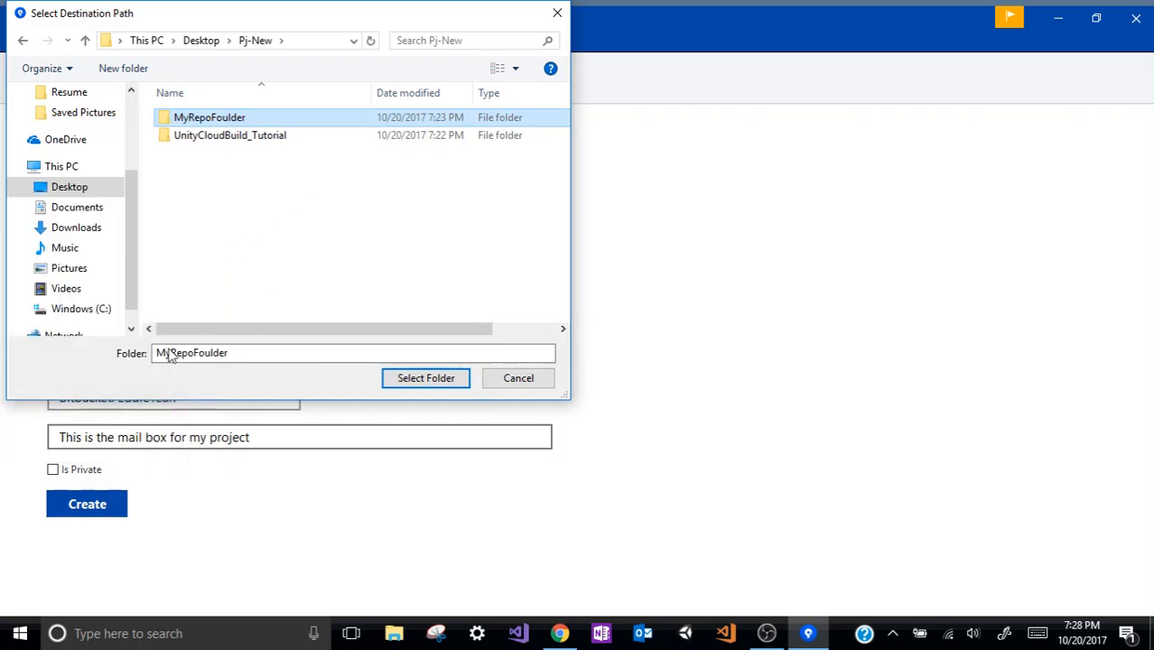
right_click(255, 198)
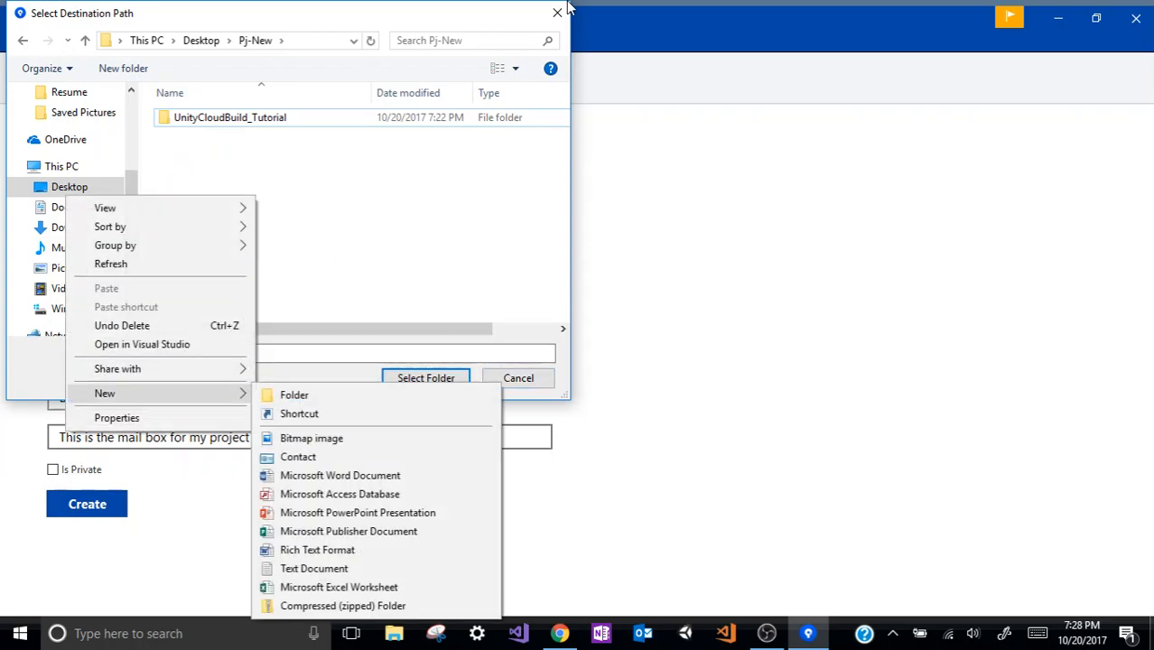
click(556, 14)
Step: Make a new folder named newrepo in Pj-New the destination path and try to create the repository there
click(486, 230)
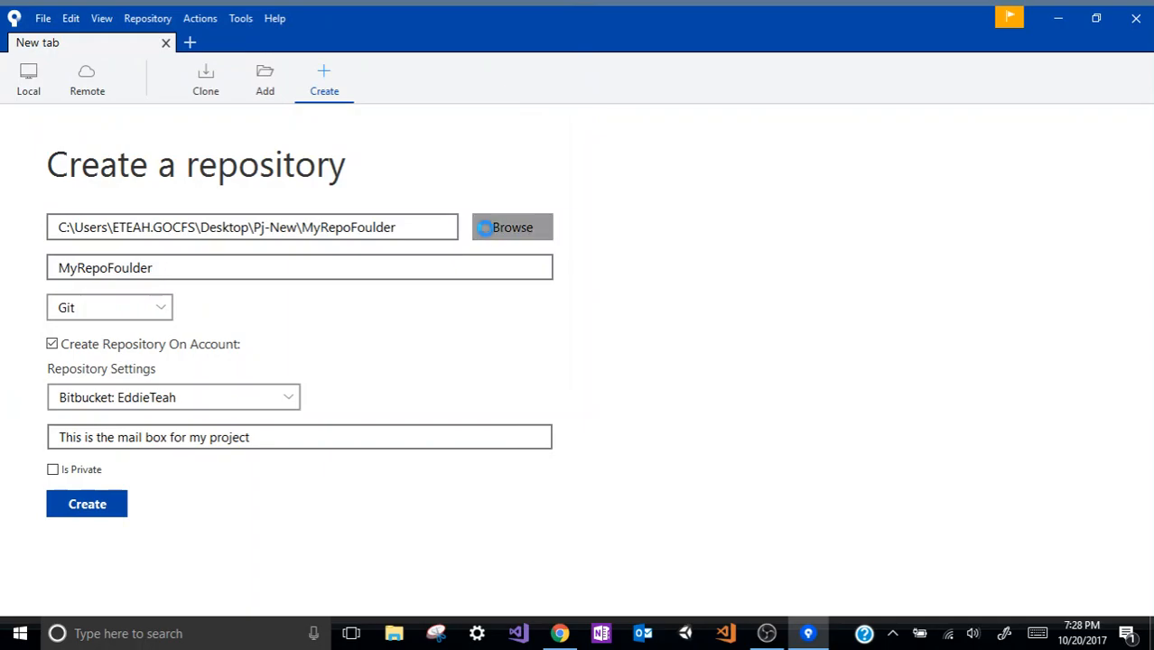
right_click(188, 142)
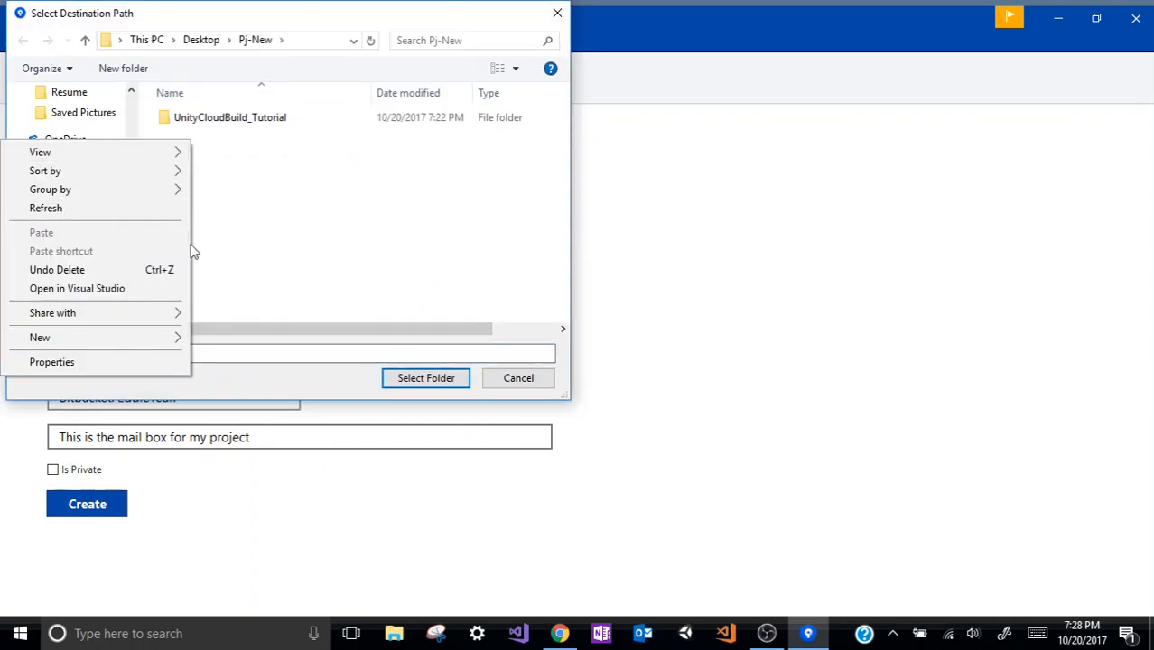
mouse_move(145, 337)
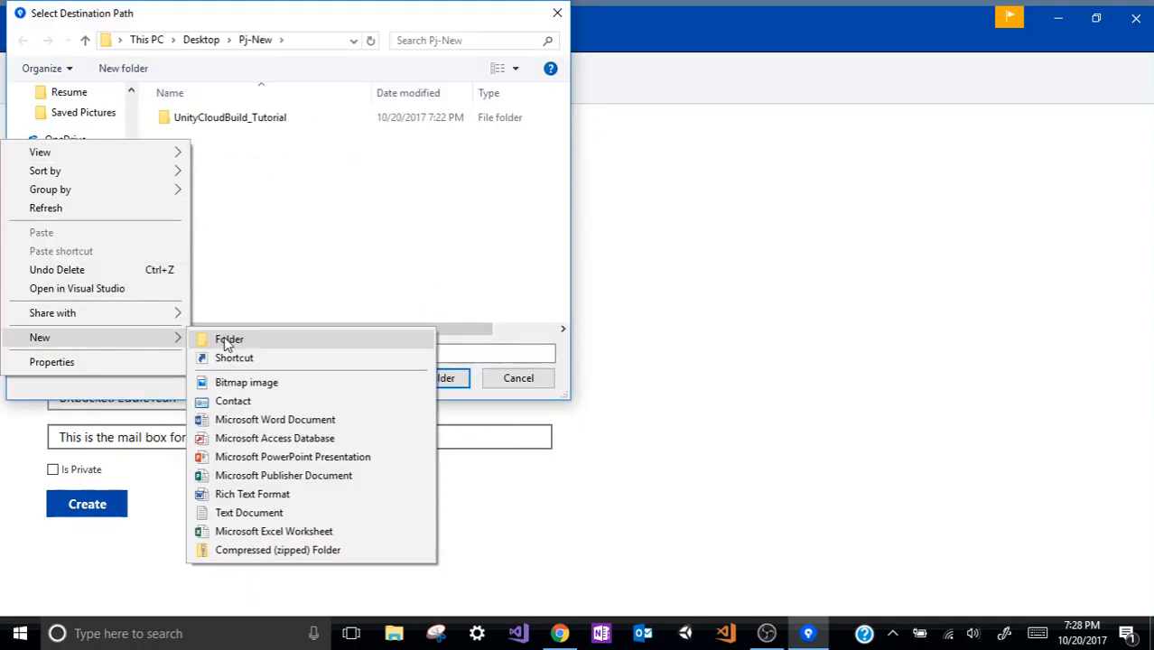
click(224, 336)
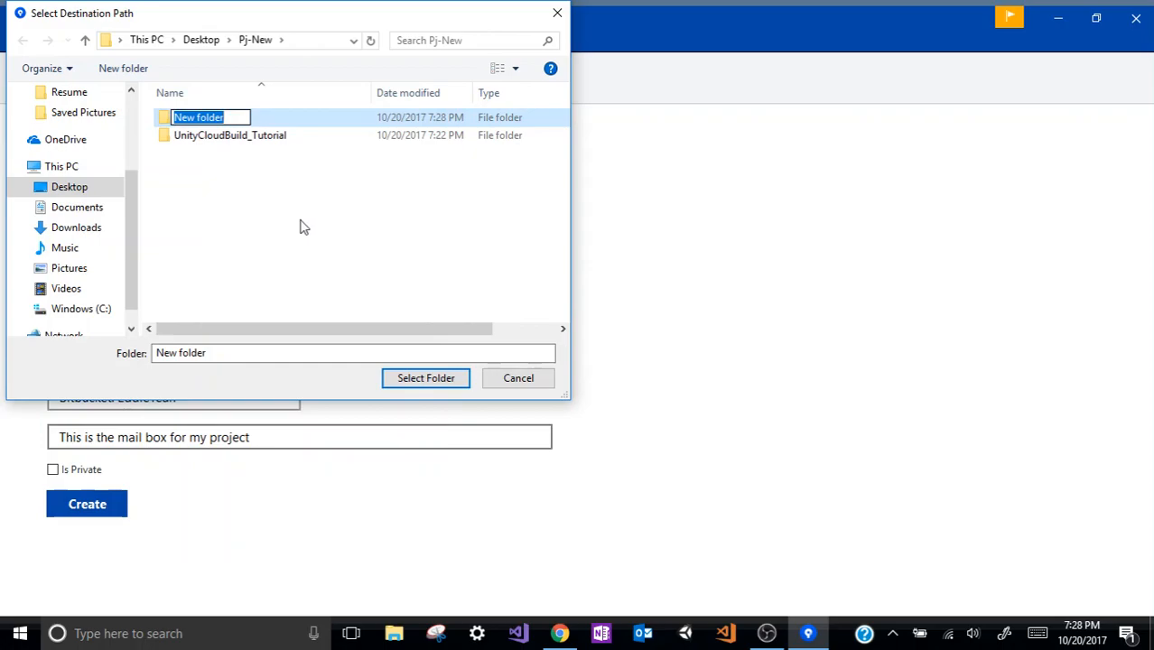
text(new)
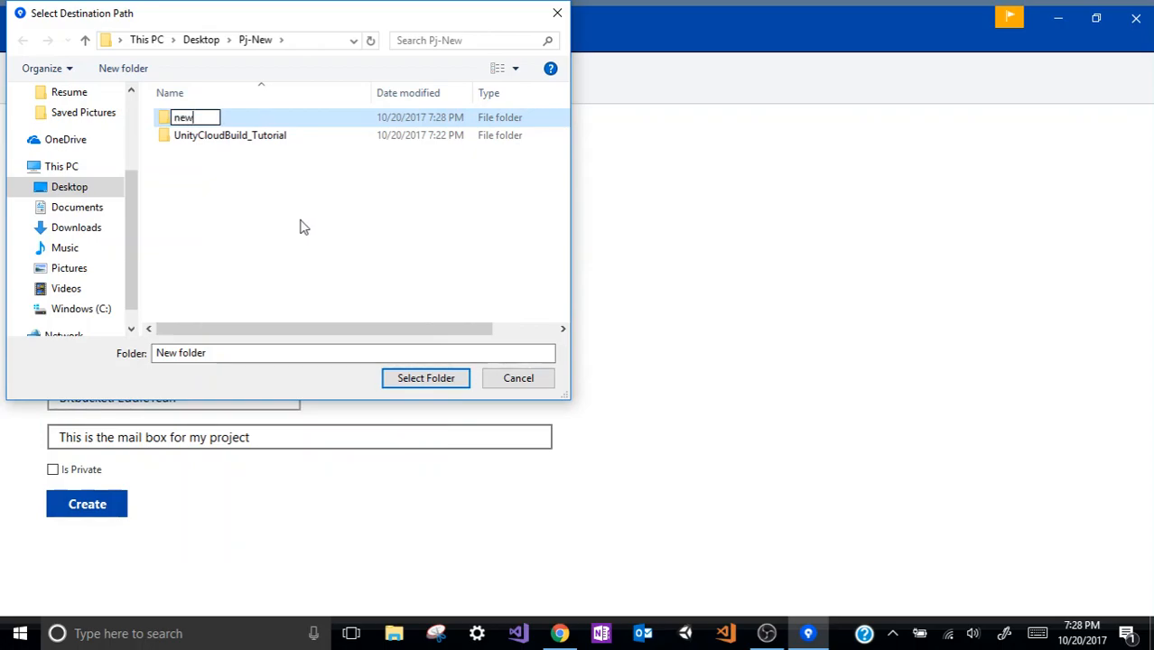
text(repo)
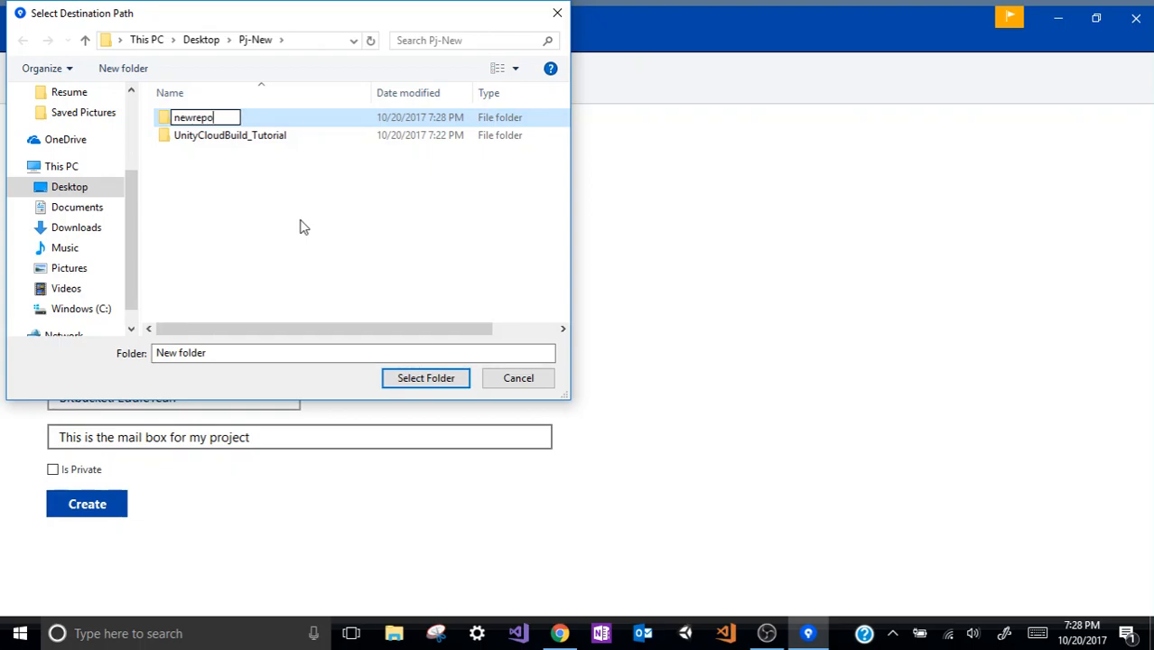
key(Return)
click(417, 379)
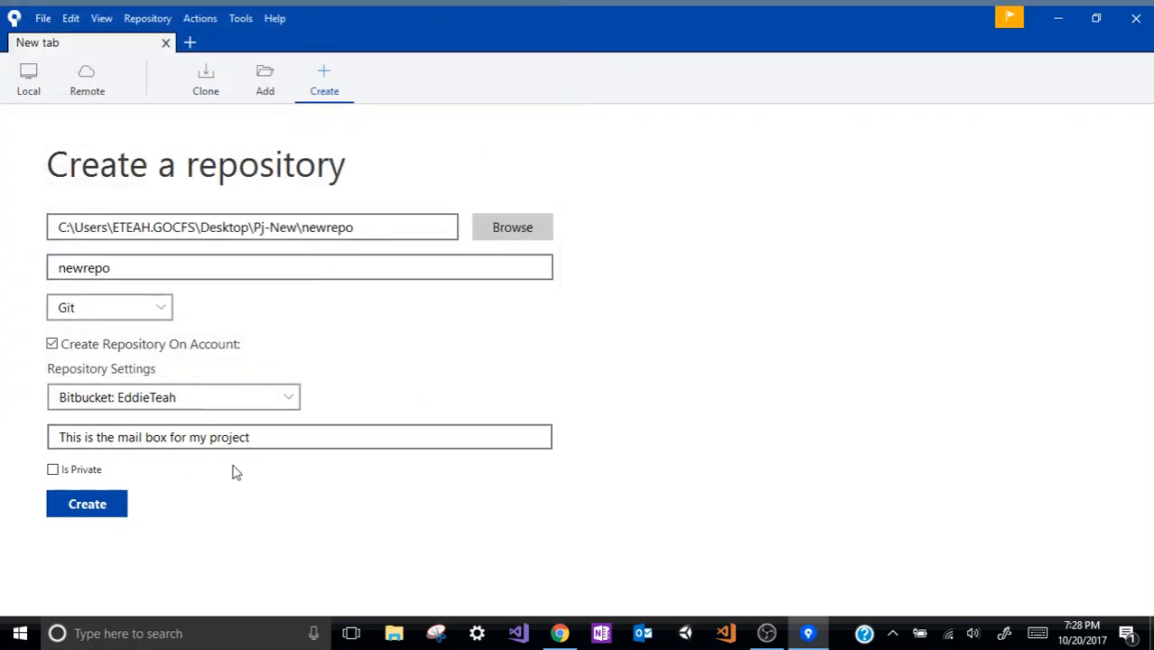
click(113, 506)
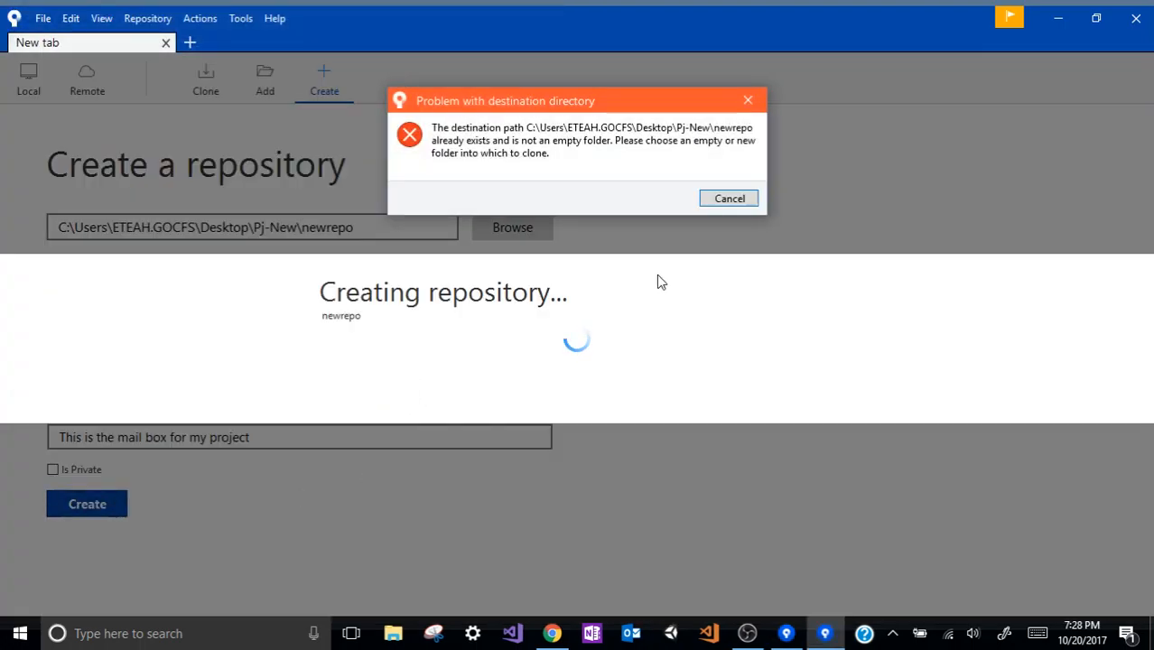
click(715, 203)
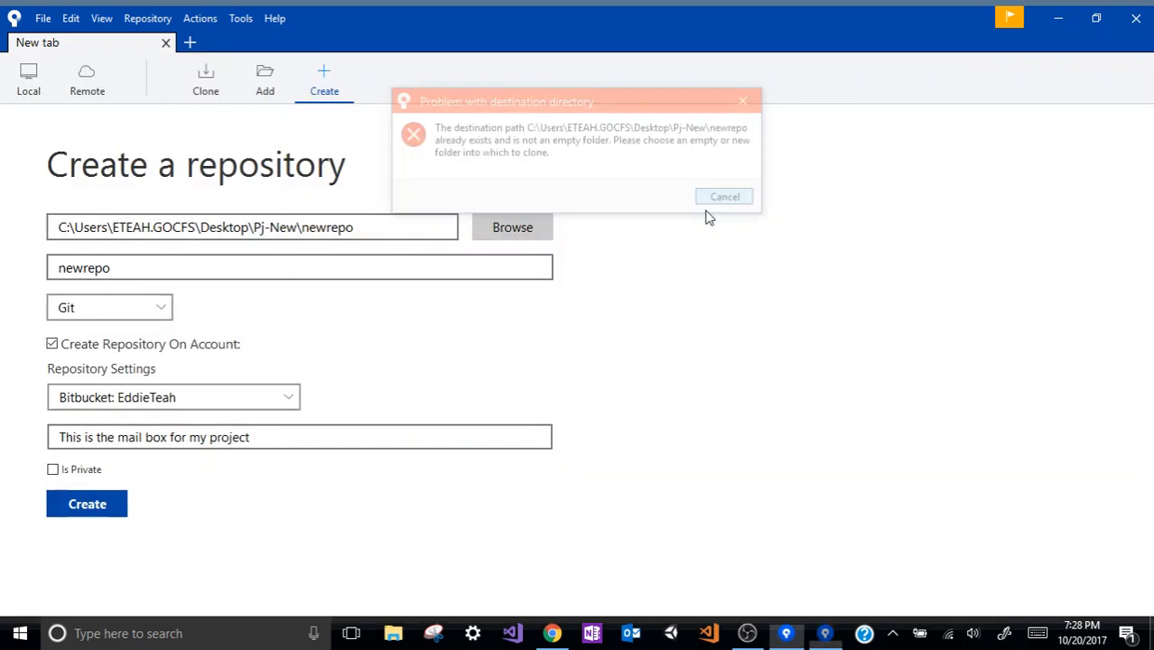
Step: Try to create the repository with the Pj-New folder on the Desktop as its destination path
click(508, 233)
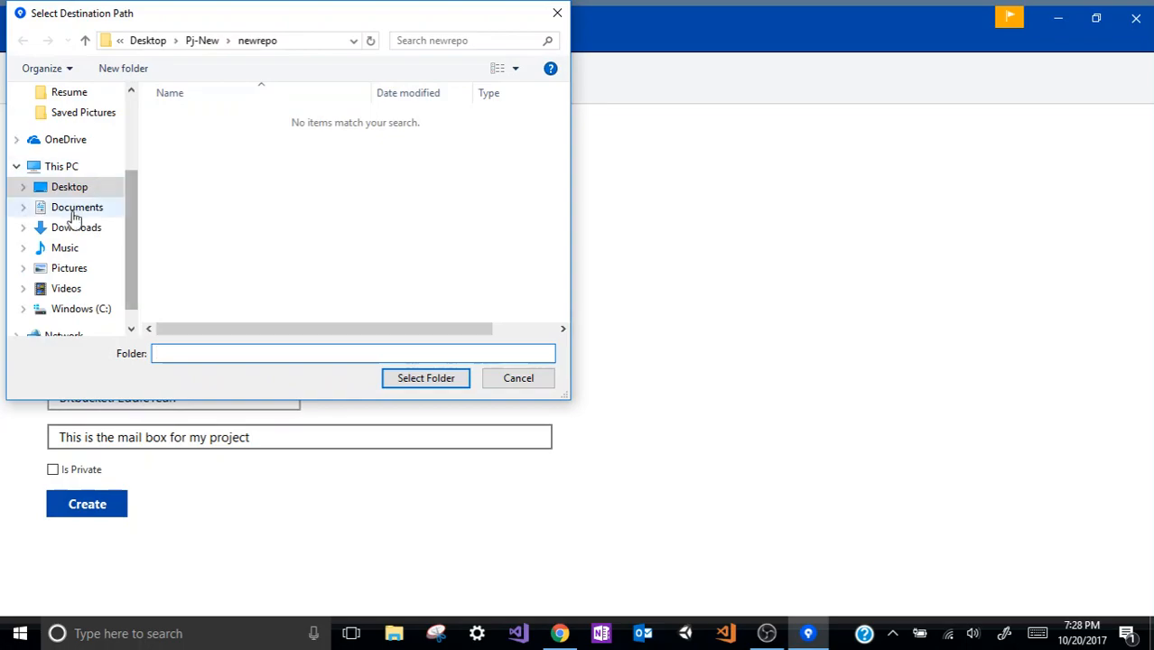
click(73, 188)
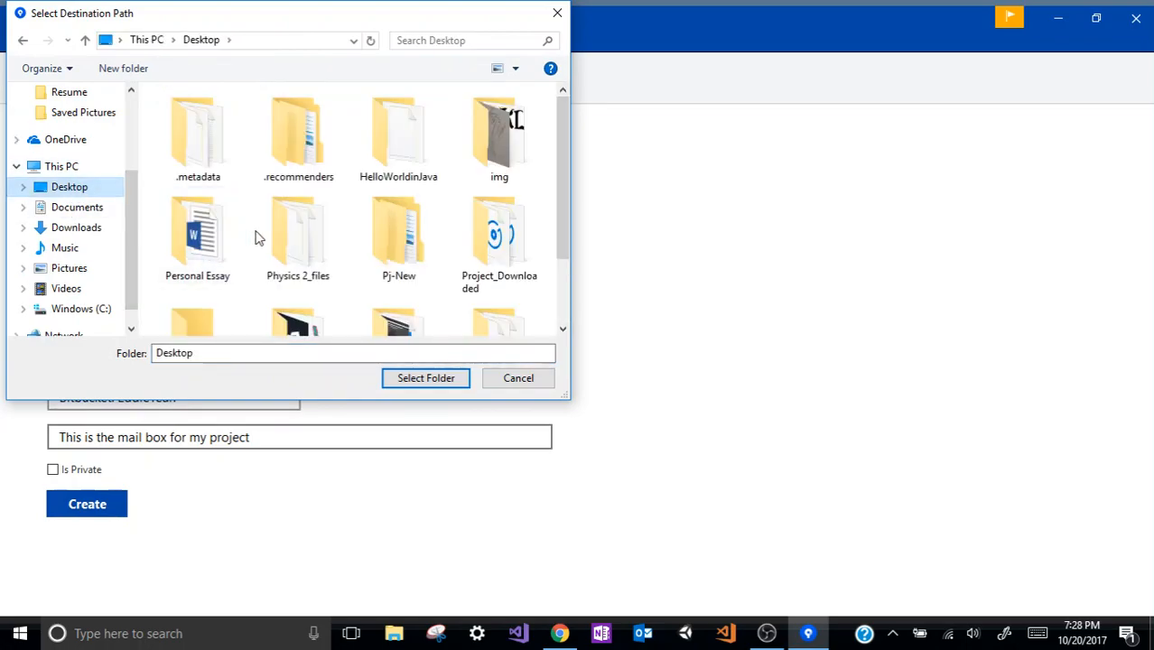
scroll(307, 271, down, 2)
click(386, 151)
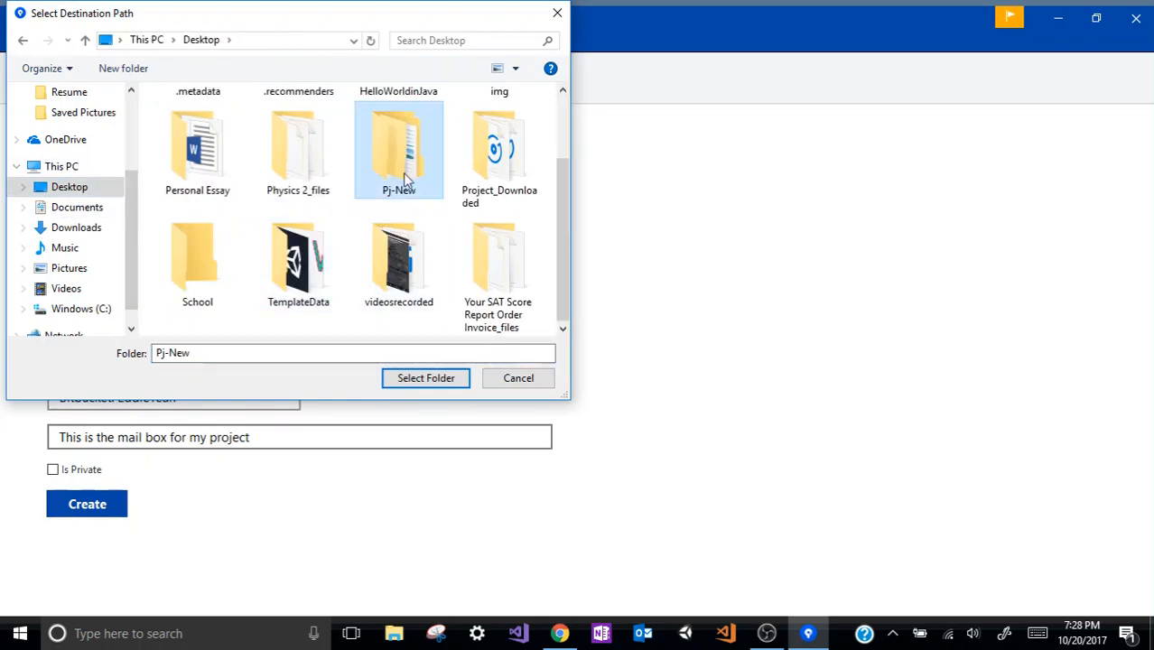
click(421, 377)
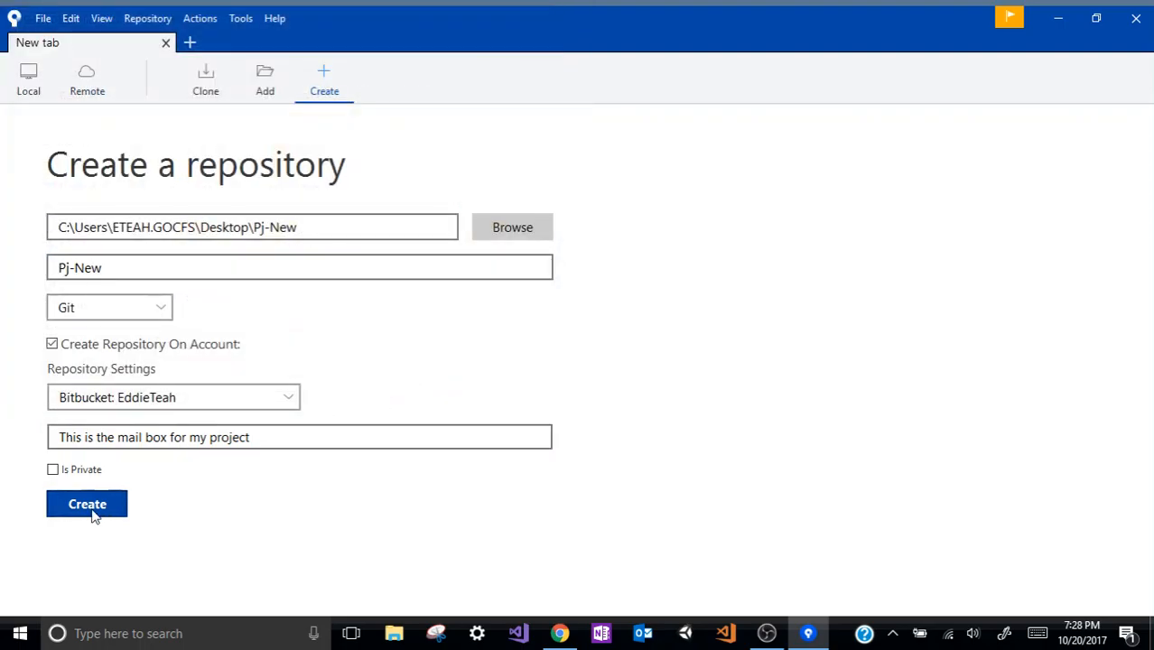
click(91, 508)
click(740, 199)
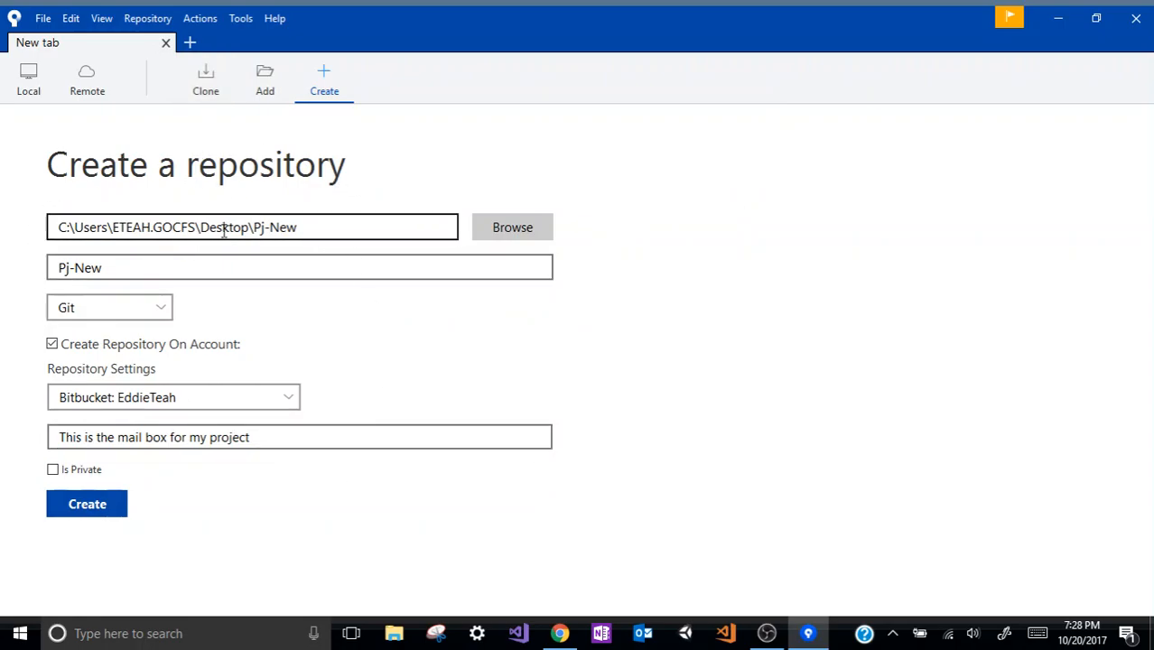
Step: Switch to GitHub in Chrome and start a new repository named Newproject_repo
click(561, 635)
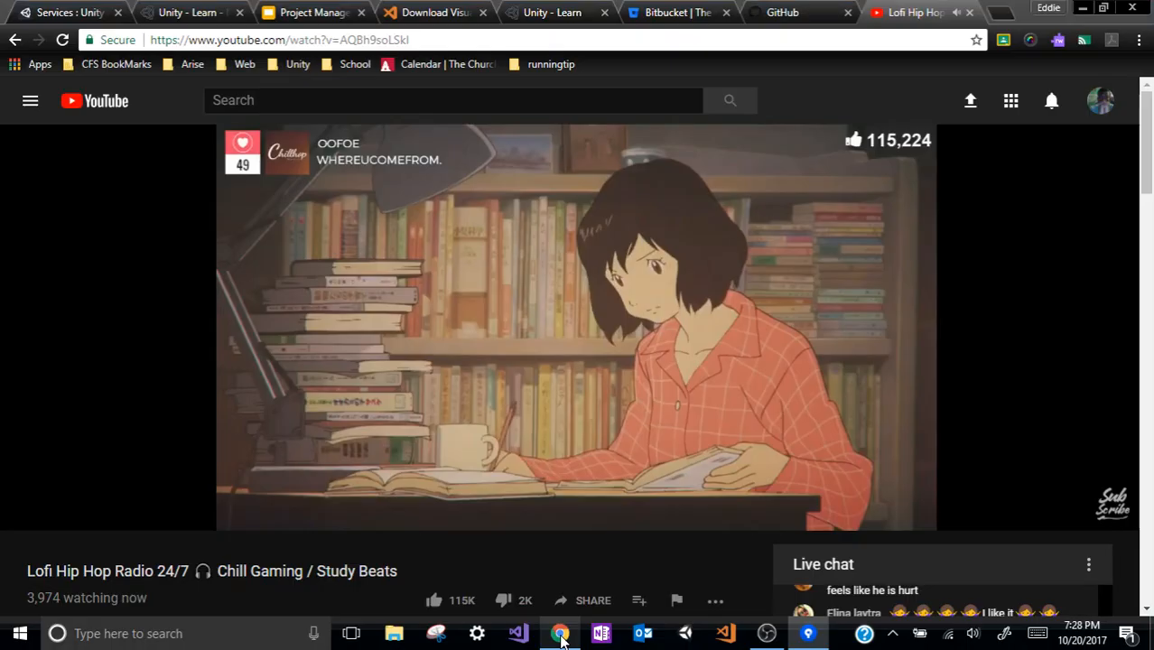
click(780, 24)
scroll(606, 265, up, 1)
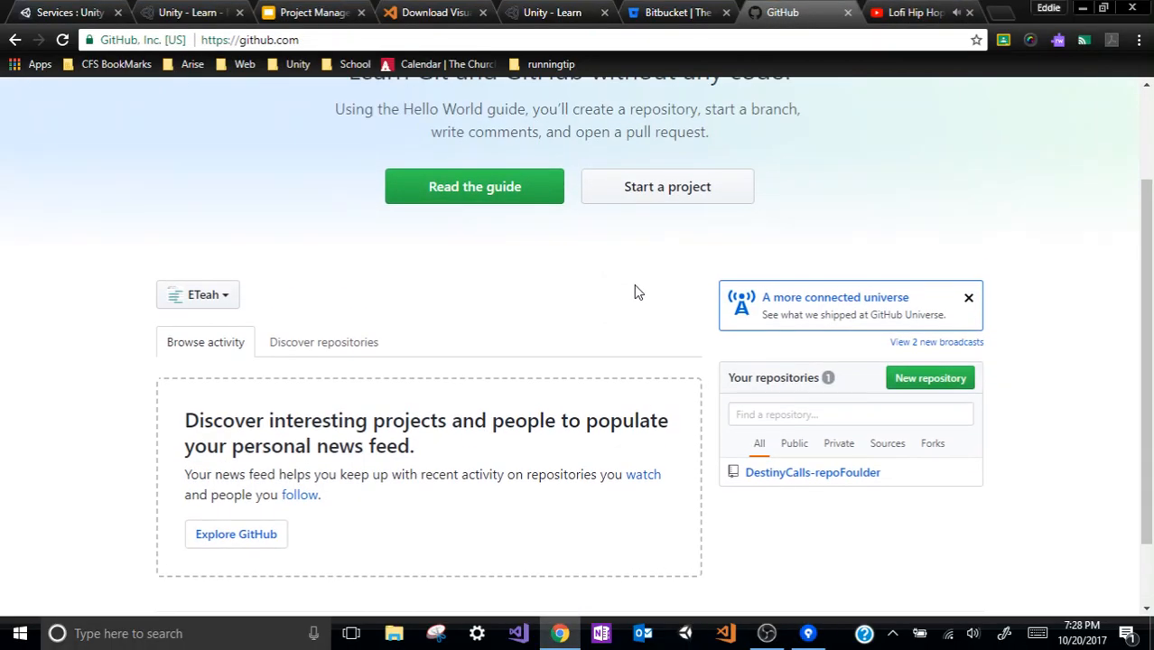
click(911, 387)
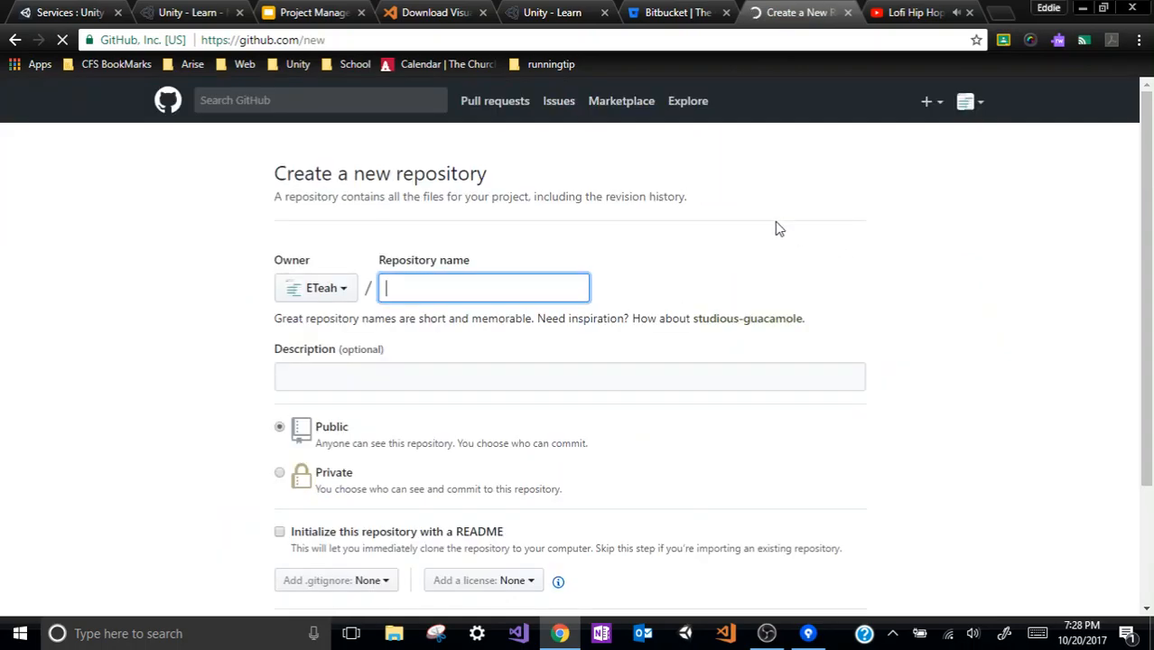
click(13, 42)
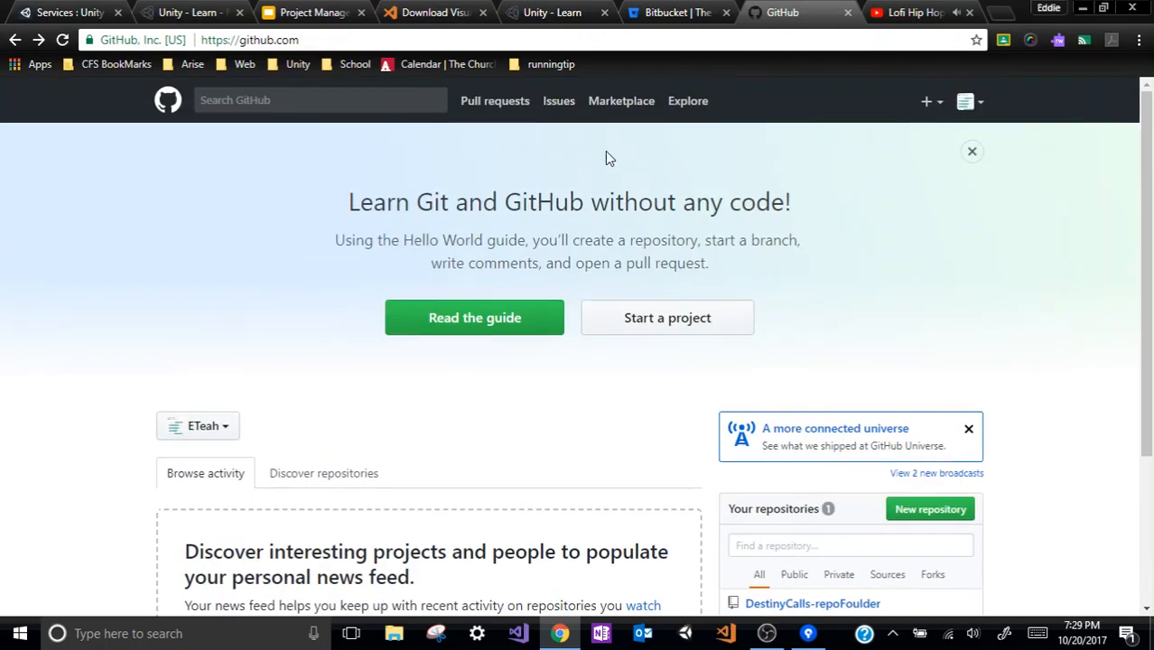
scroll(876, 522, down, 3)
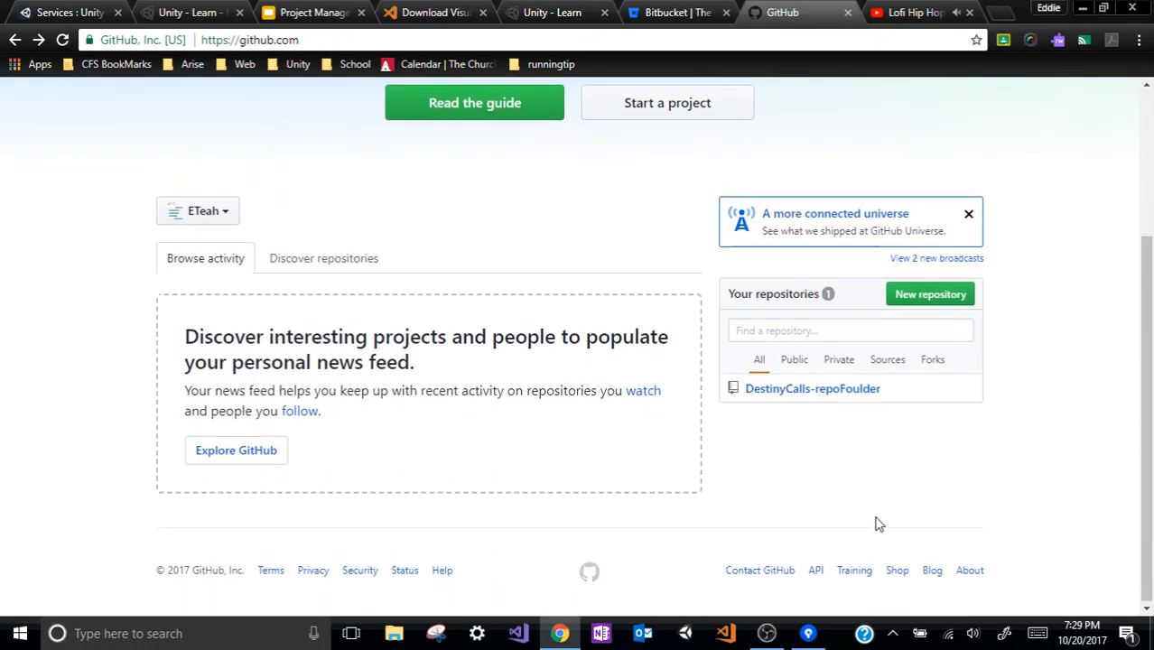
click(910, 298)
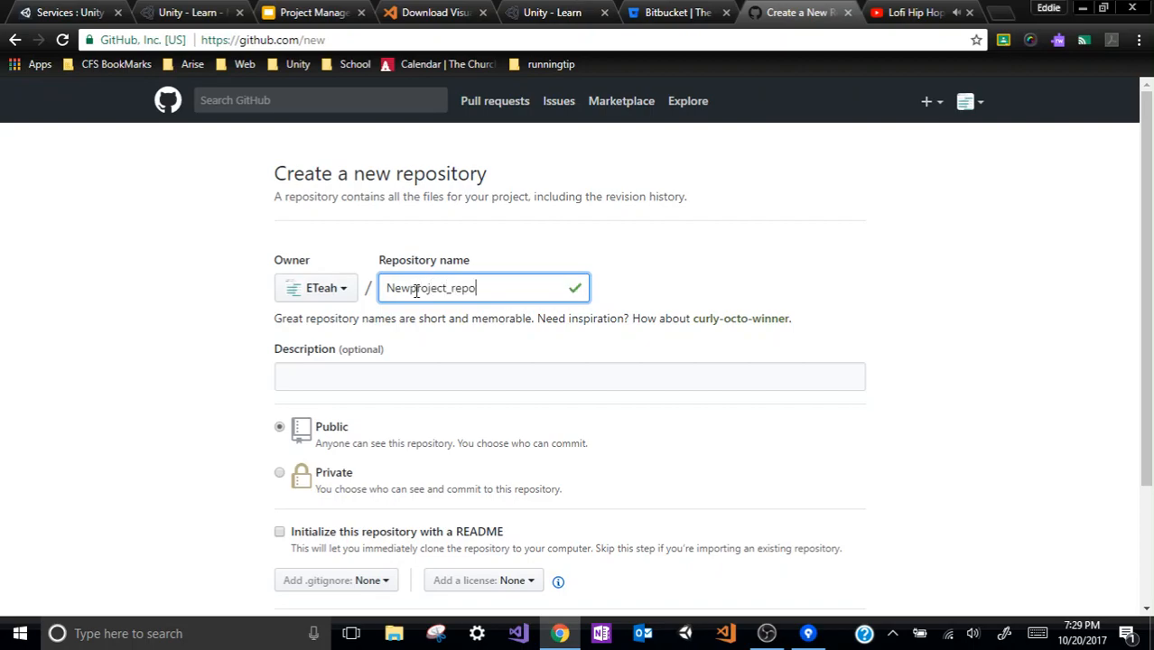
Step: Enter augfakslfgqwfaguvaidvqhjf as the description of the new repository
click(318, 383)
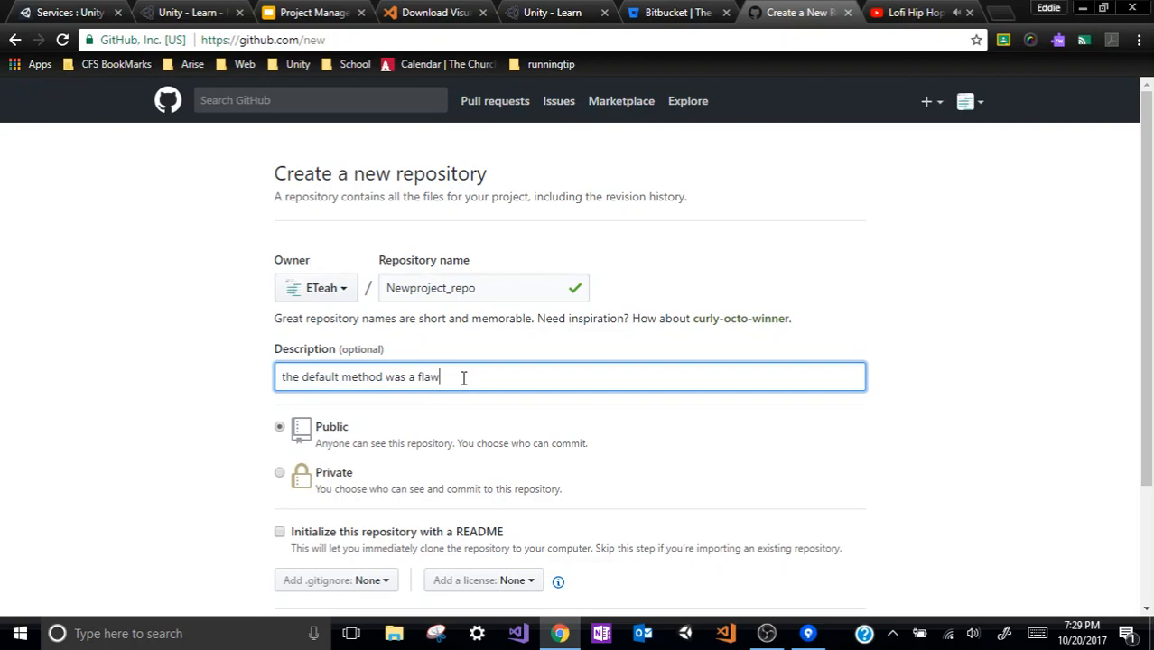
scroll(506, 416, down, 3)
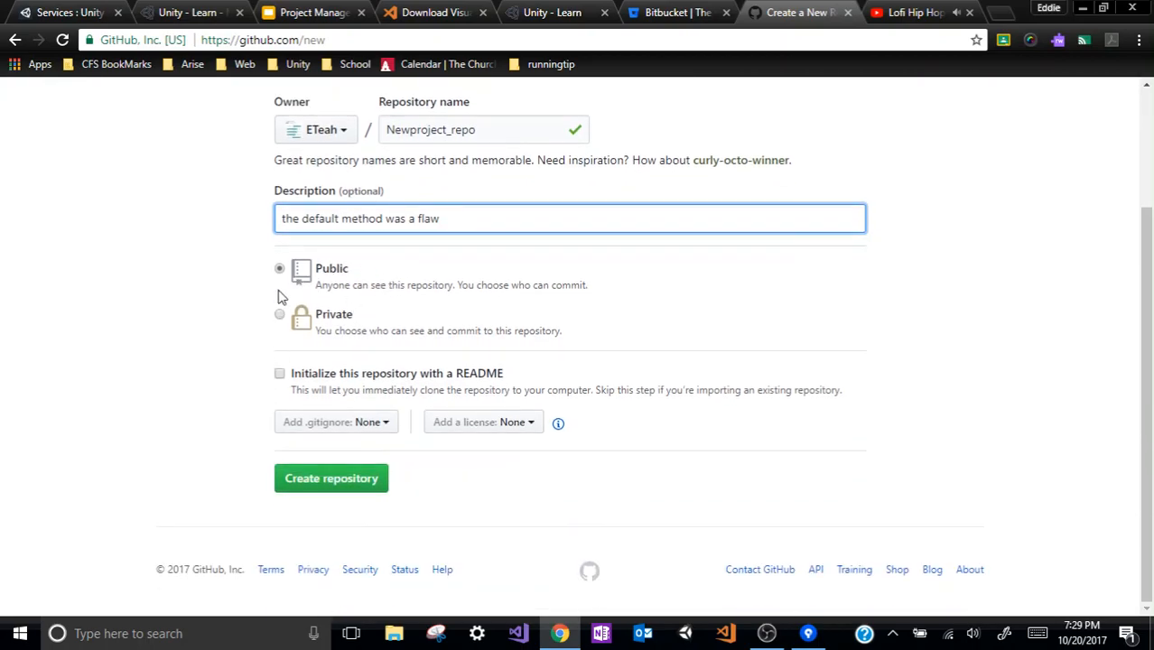
drag(451, 218, 299, 211)
key(BackSpace)
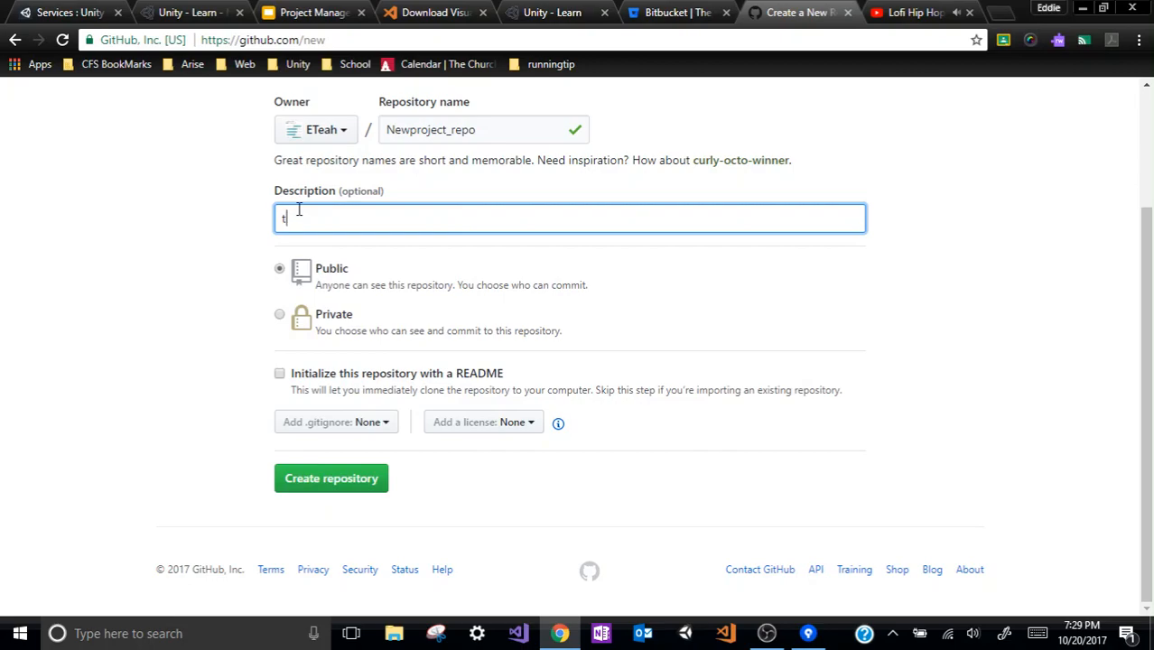
text(augfakslfgqwfaguvaidvqhjf)
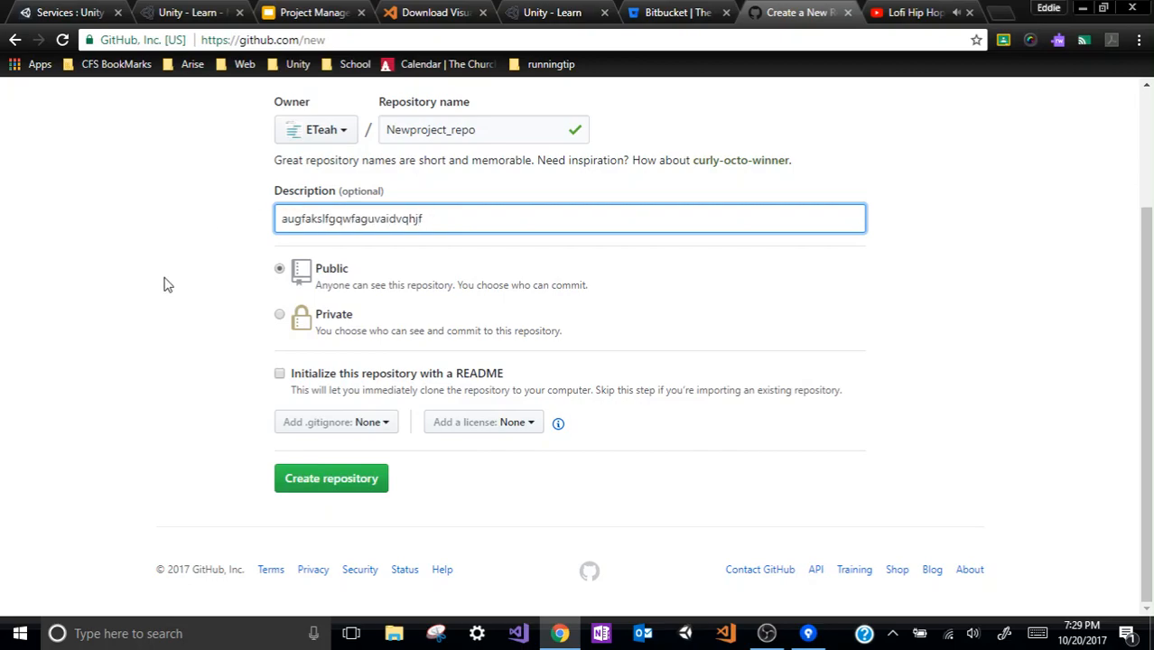
click(167, 258)
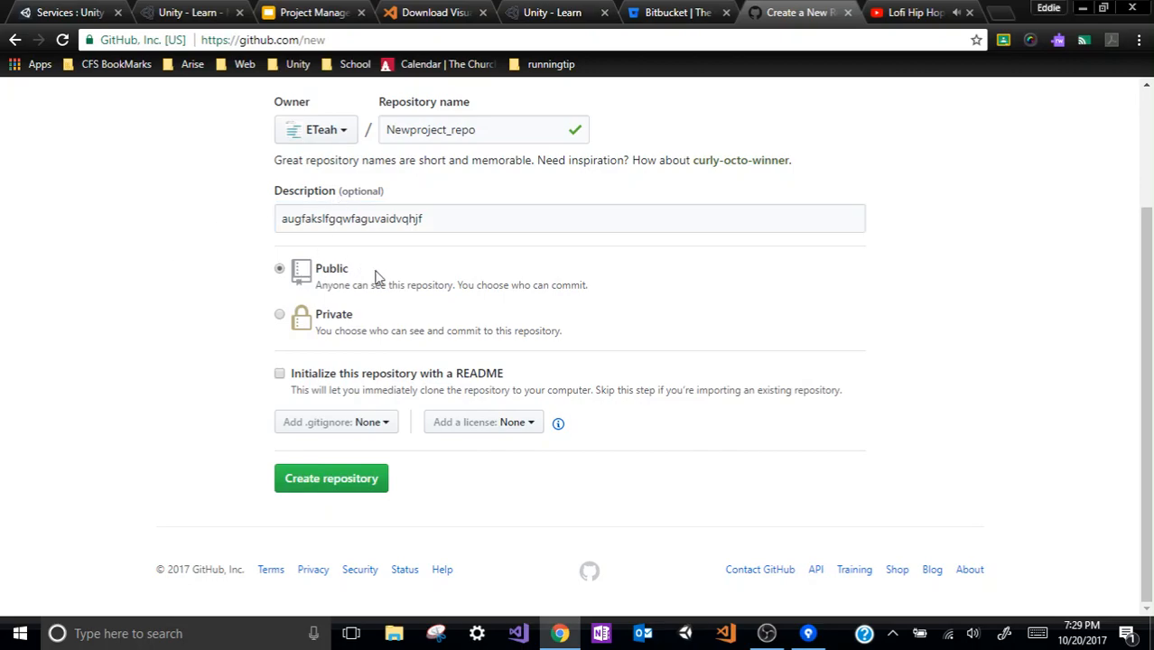
Step: View the payment form for the Private visibility option and set the repository back to Public
click(279, 315)
scroll(399, 472, down, 2)
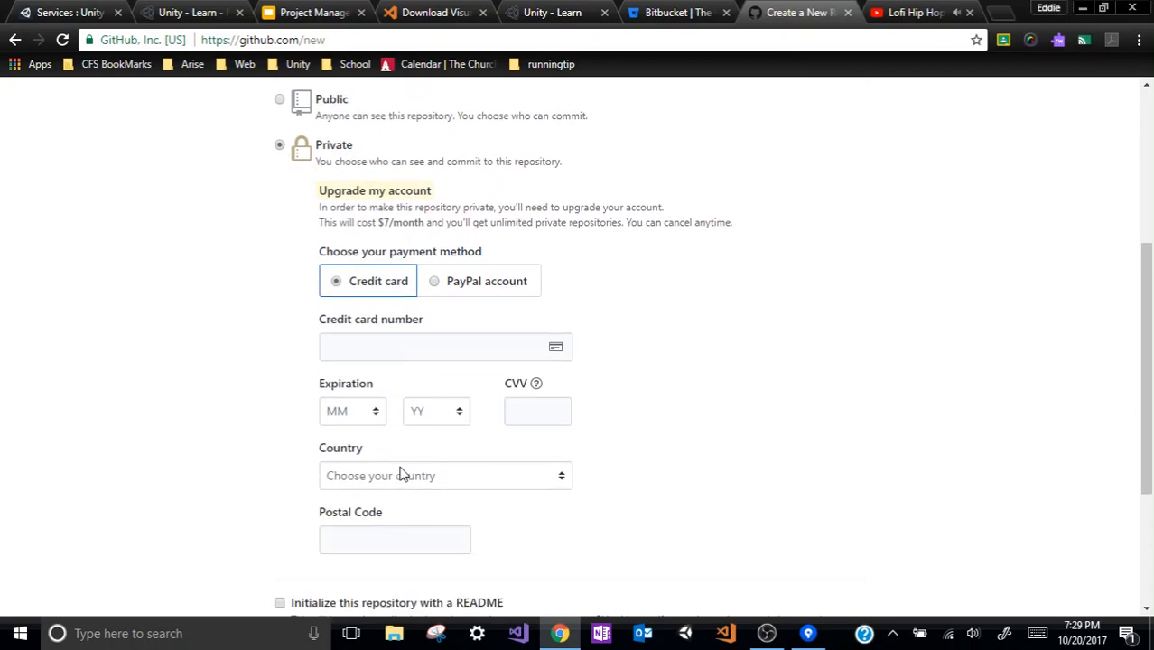
scroll(383, 403, up, 2)
click(280, 270)
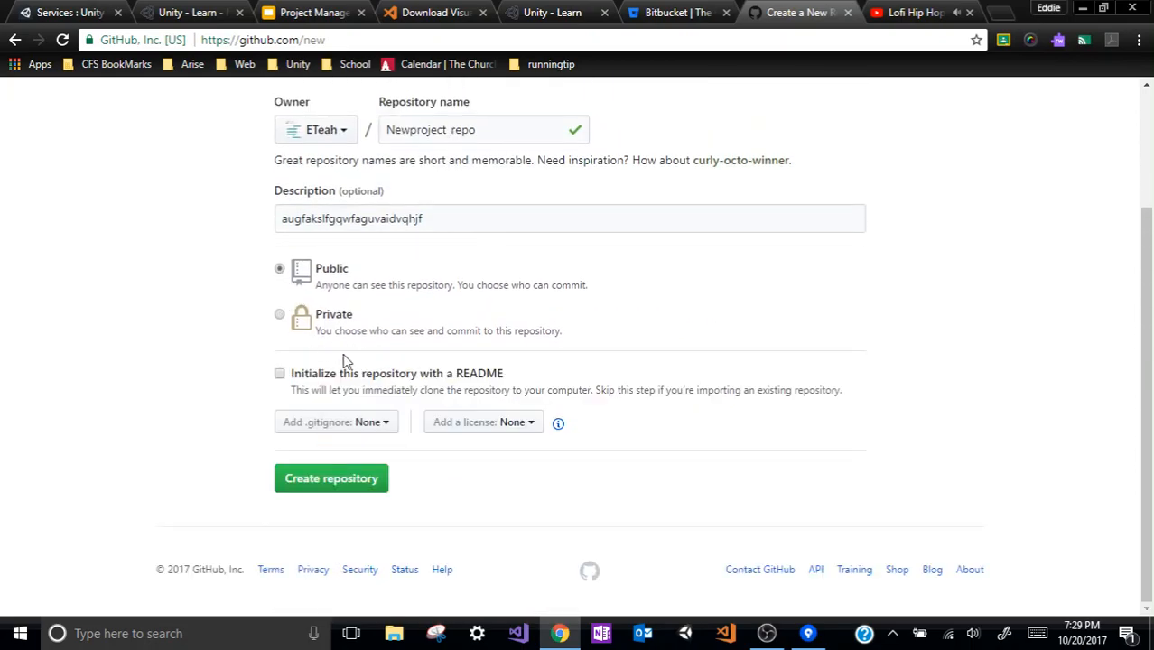
Step: Create the public repository Newproject_repo without initializing it with a README
scroll(309, 370, up, 1)
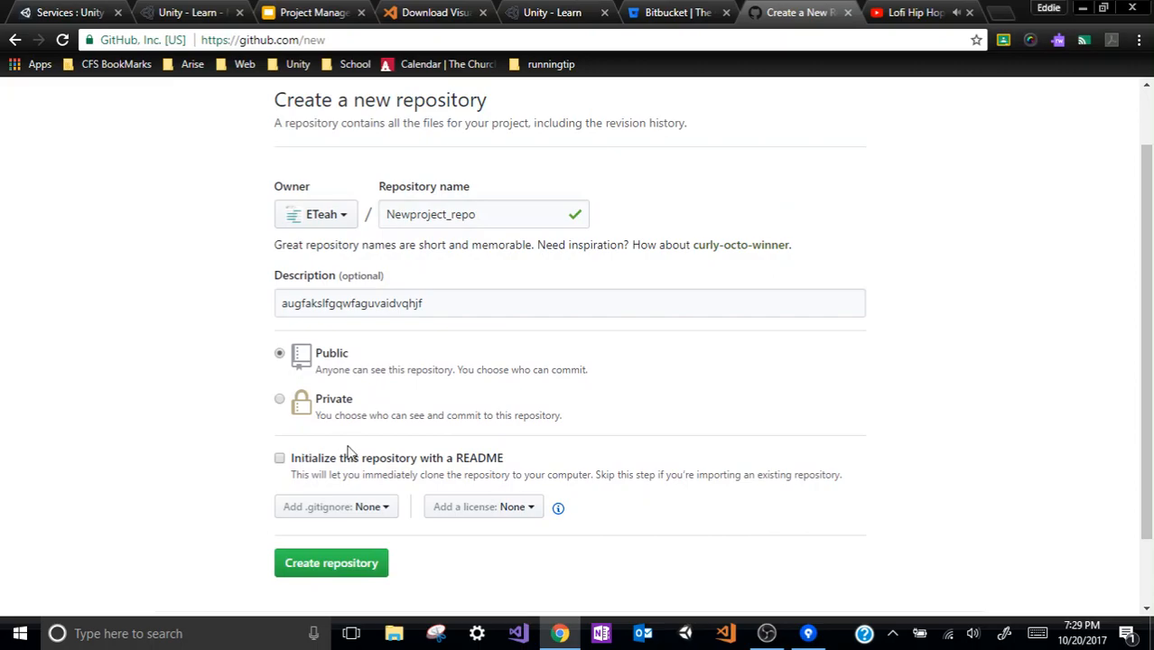
mouse_move(453, 462)
mouse_down()
mouse_move(519, 465)
mouse_move(459, 460)
mouse_up()
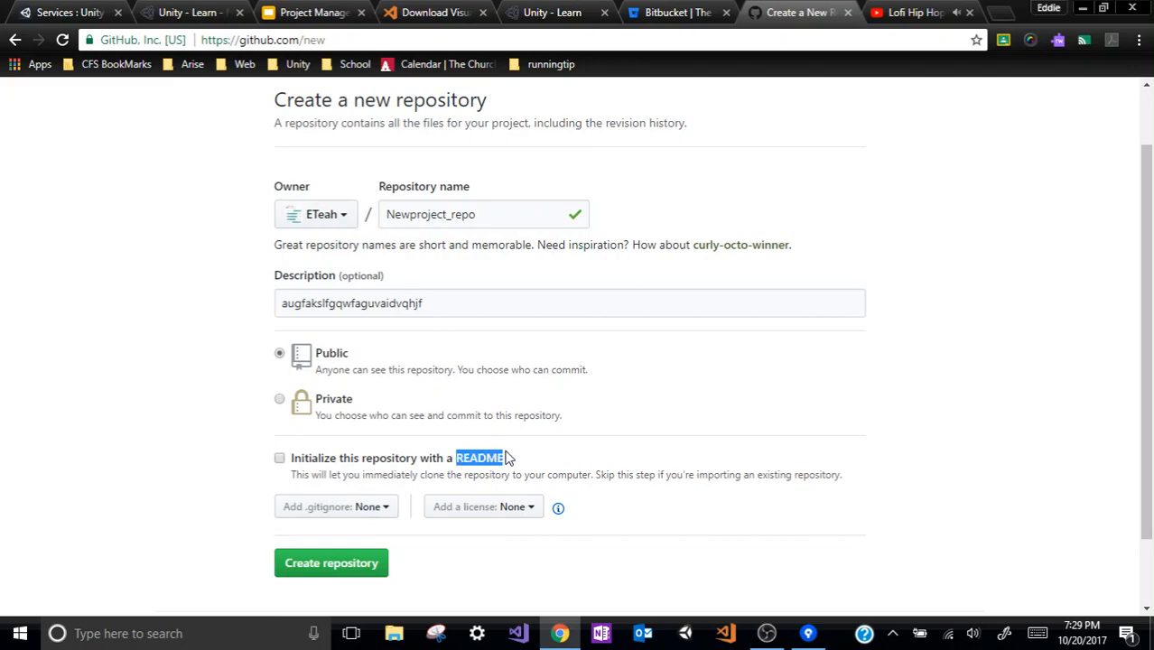
drag(513, 463, 462, 463)
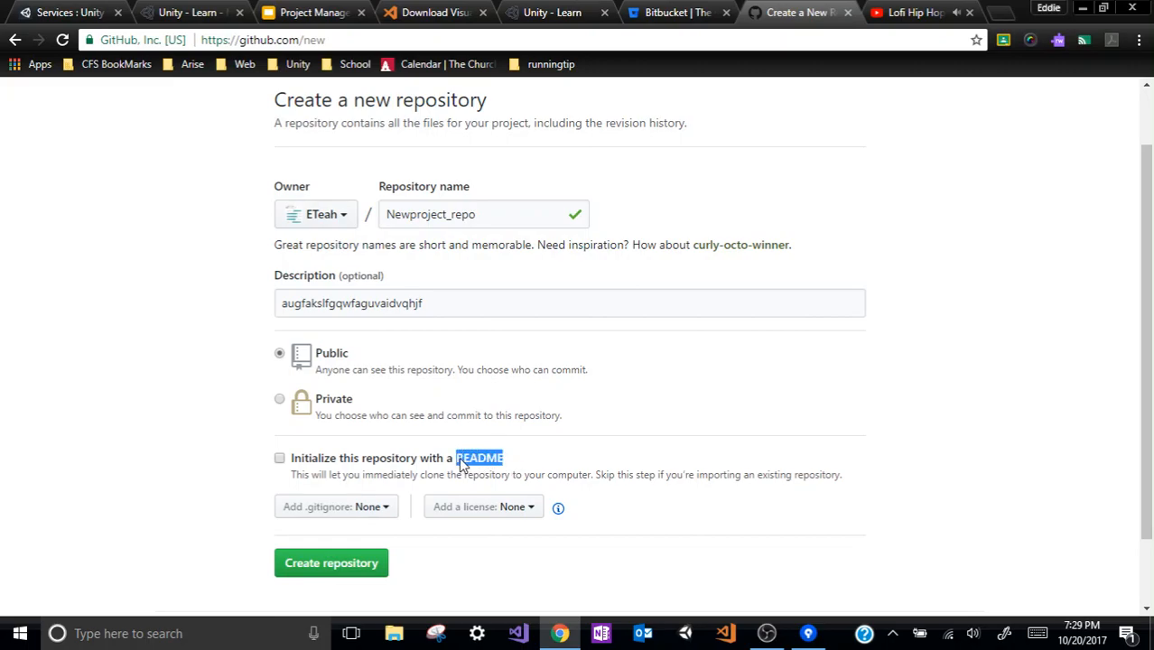
click(518, 466)
scroll(304, 468, down, 1)
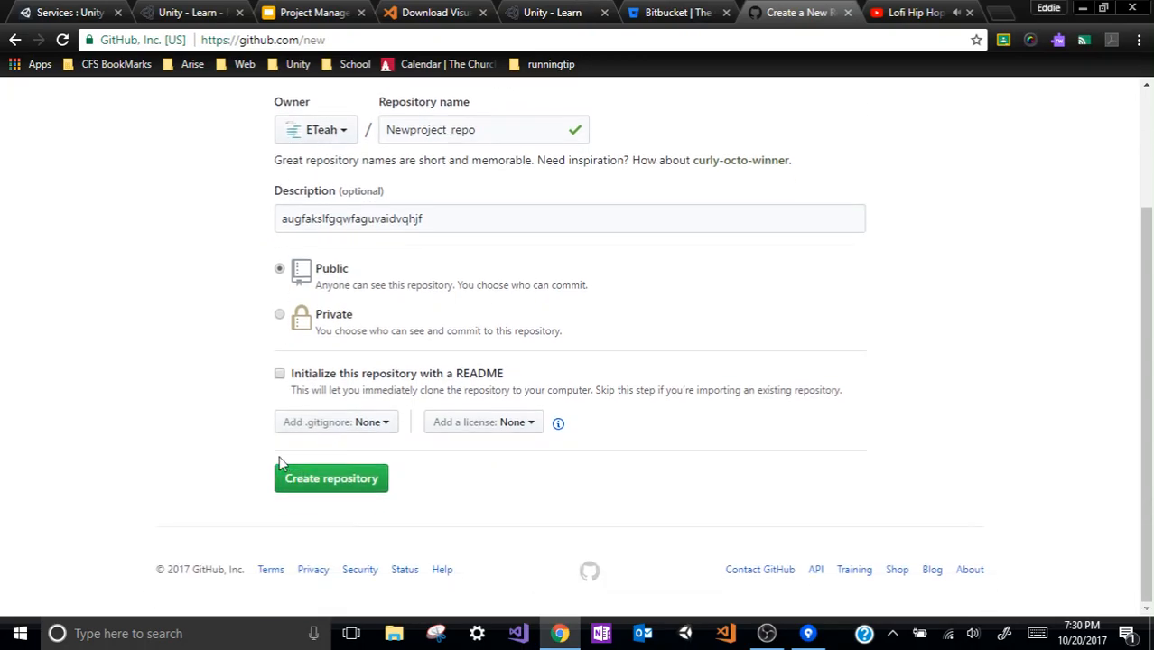
click(333, 480)
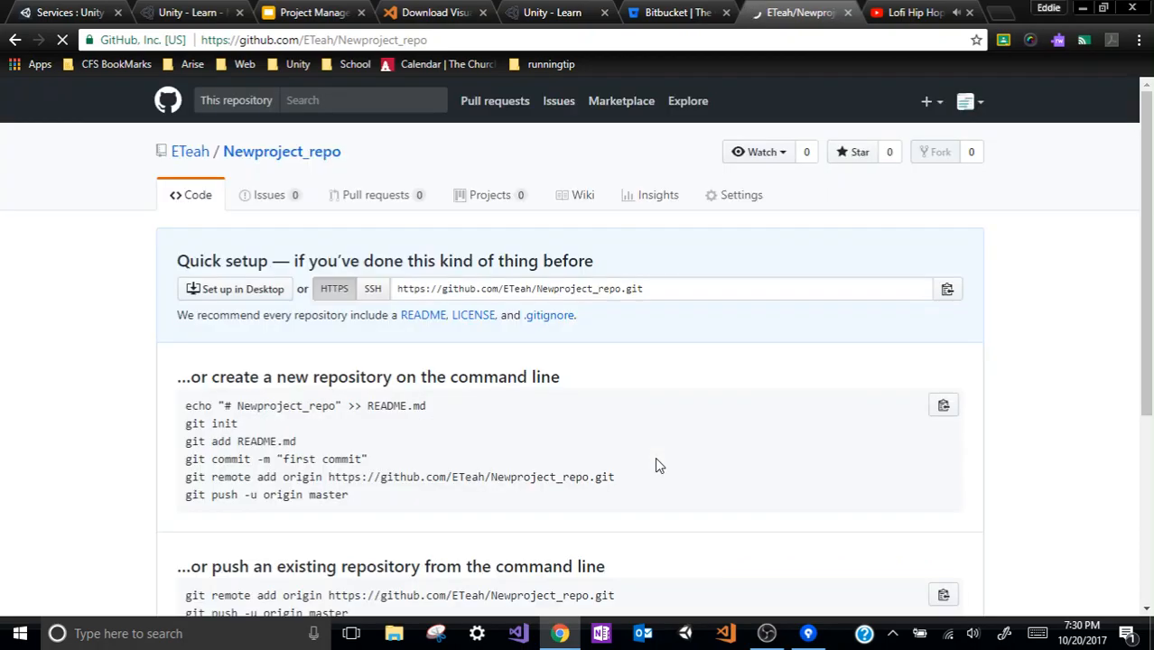
scroll(536, 524, down, 4)
scroll(542, 524, up, 4)
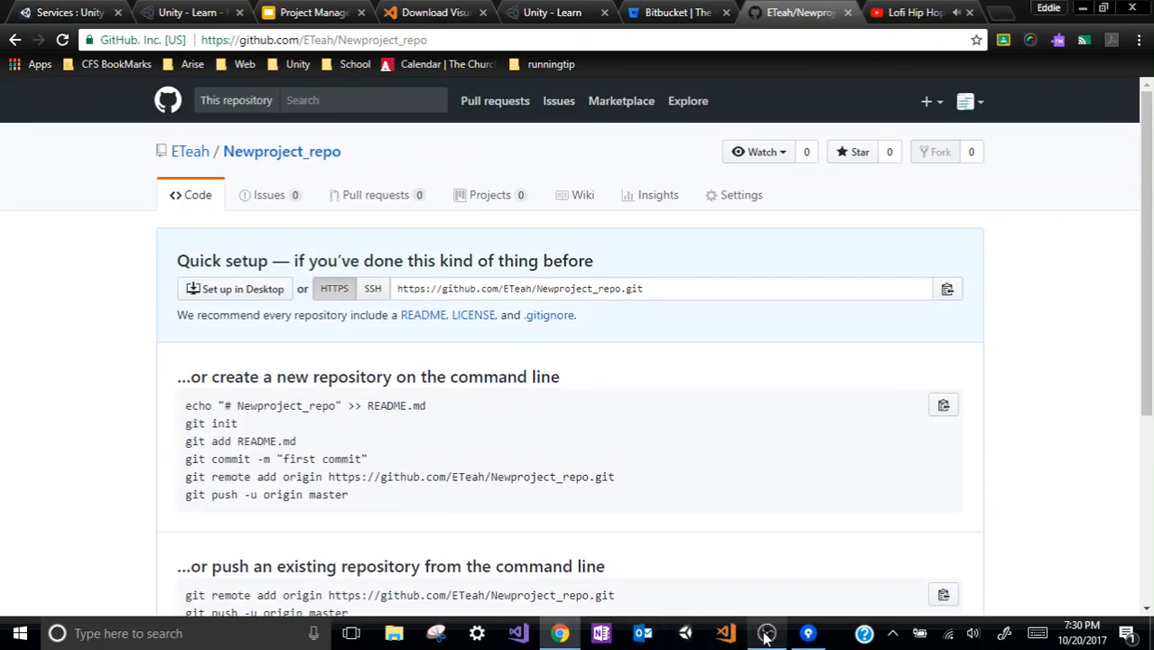
click(809, 633)
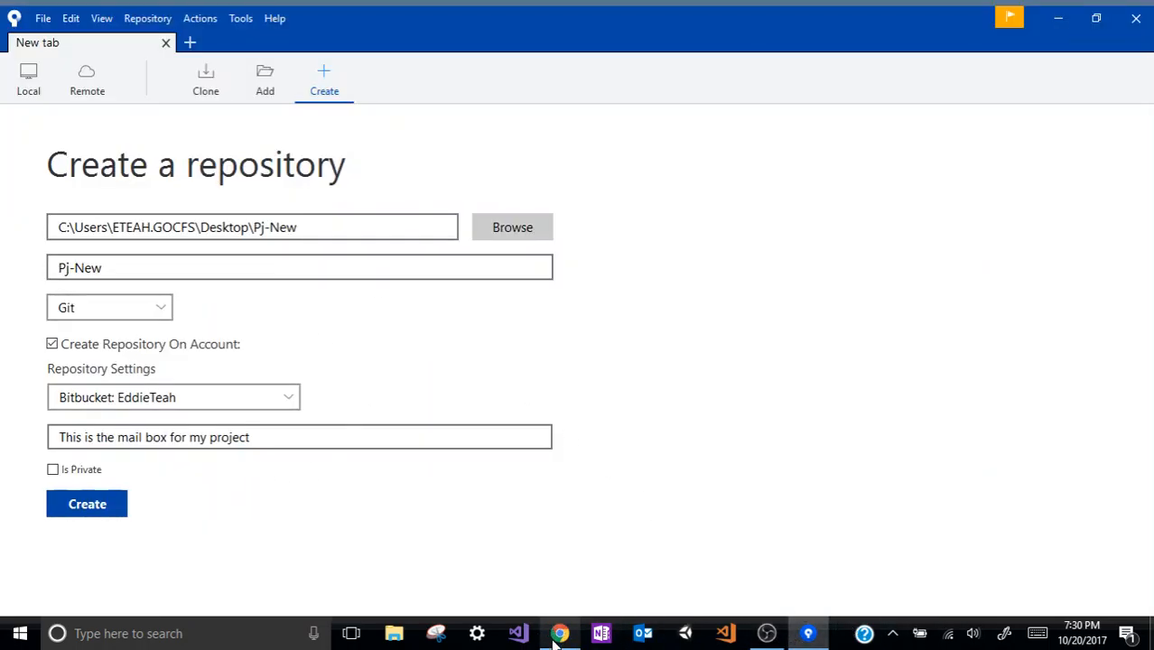
mouse_move(558, 635)
click(486, 493)
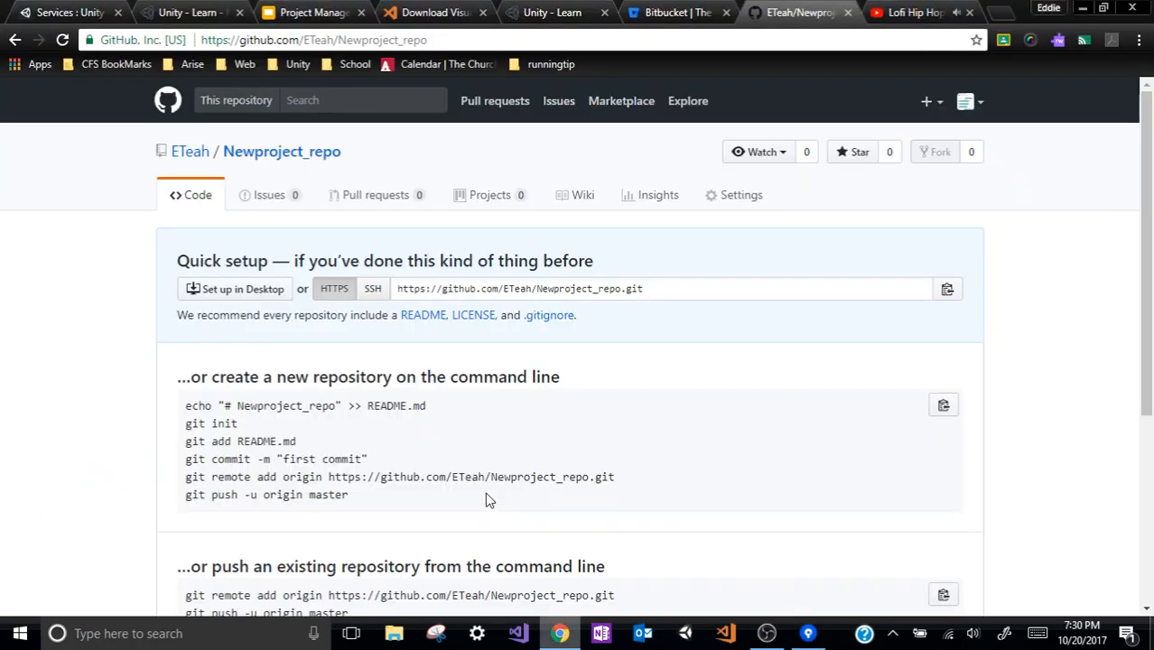
scroll(298, 343, down, 3)
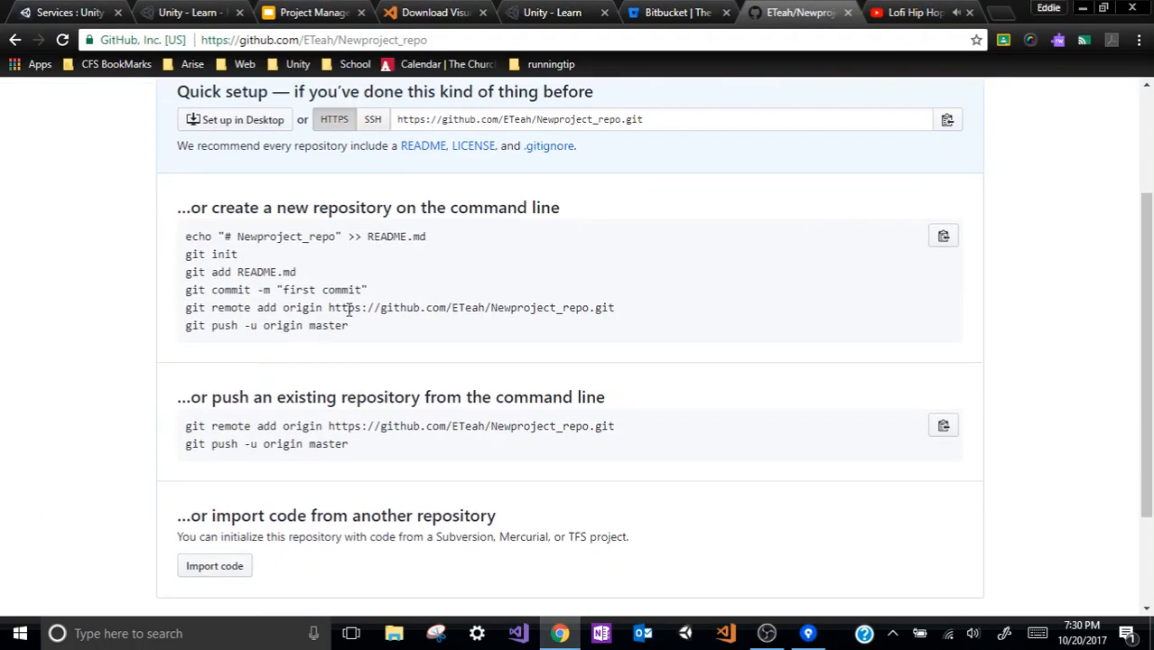
scroll(353, 280, up, 3)
Step: Copy the HTTPS URL of Newproject_repo from the quick setup section
click(373, 290)
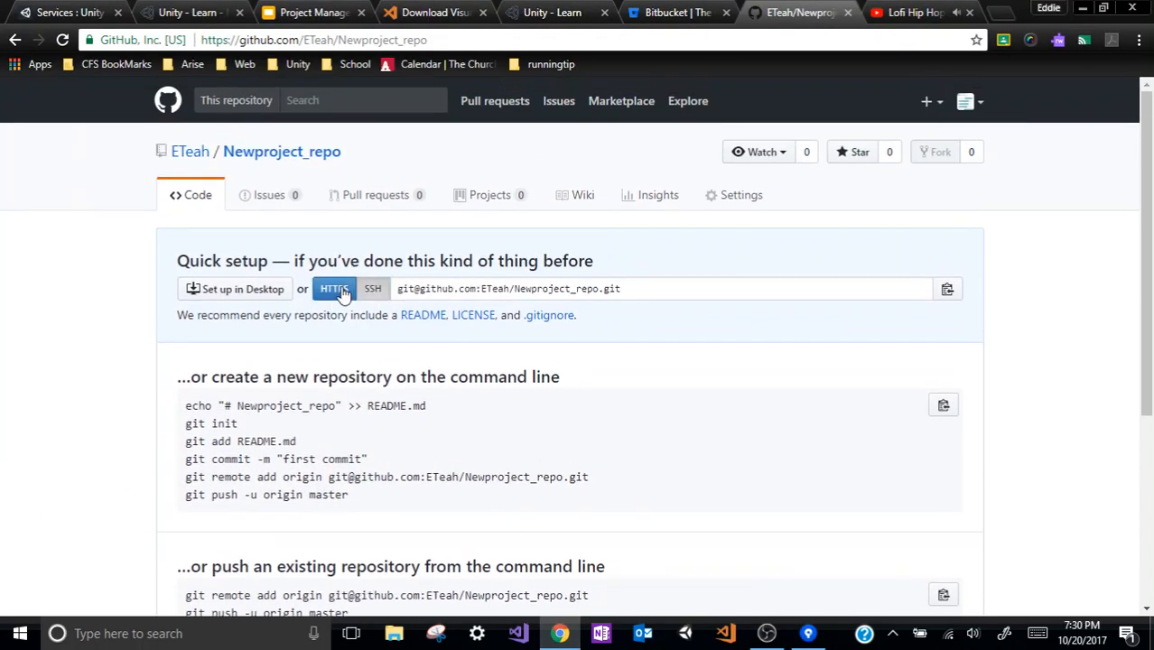
click(336, 290)
click(409, 289)
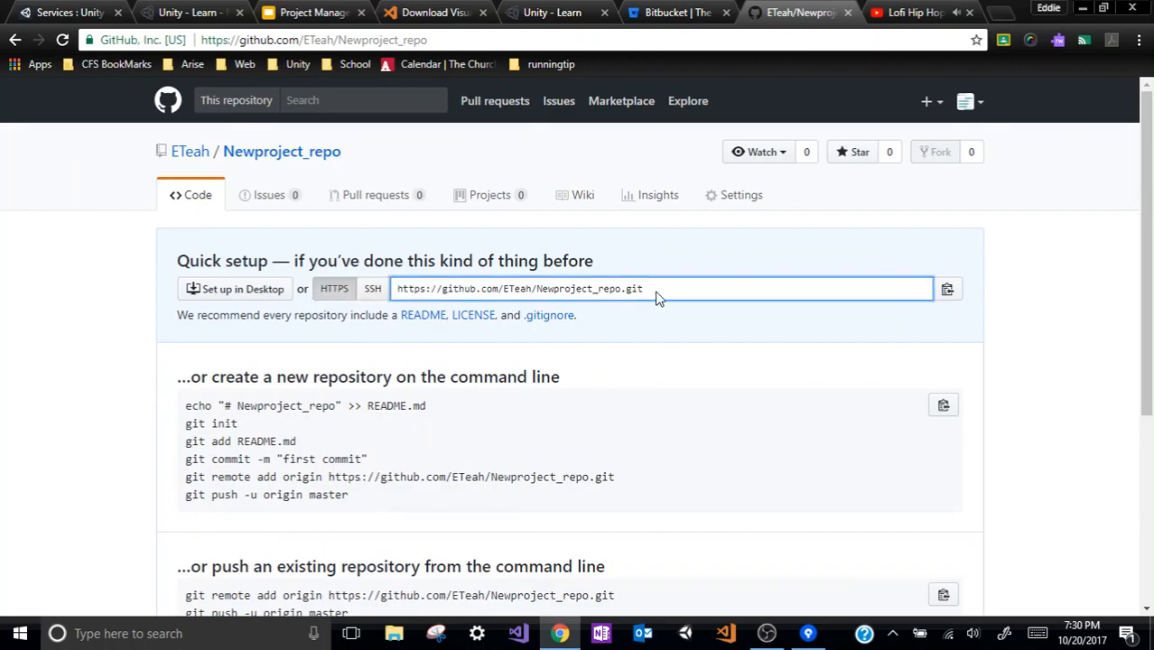
drag(619, 289, 400, 291)
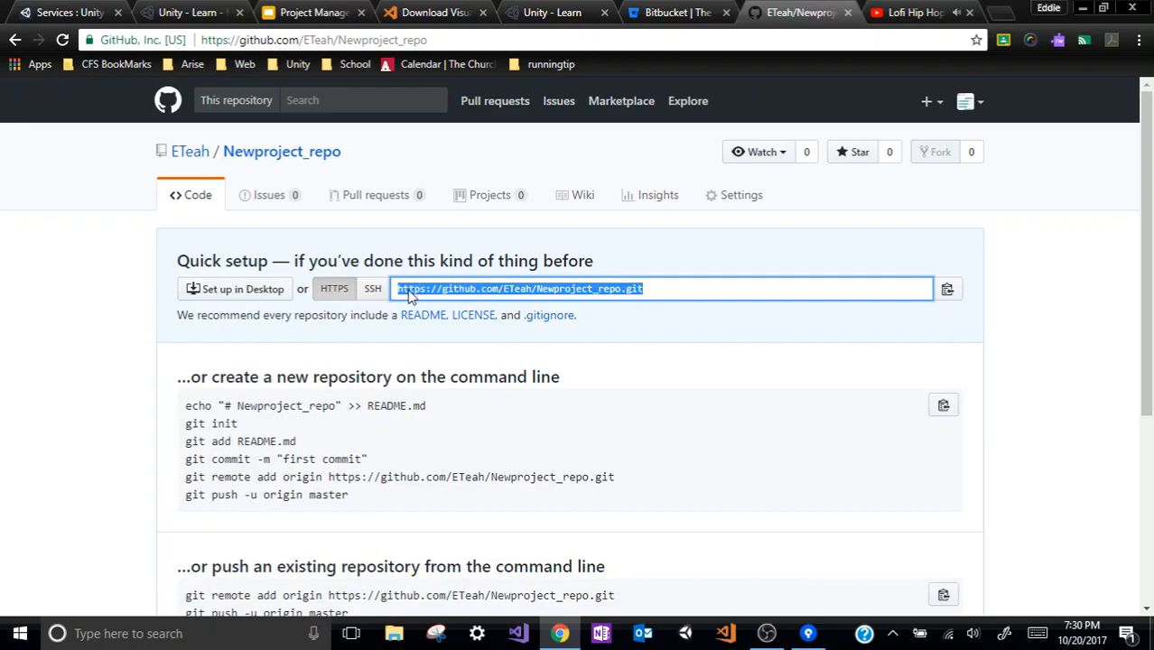
right_click(409, 292)
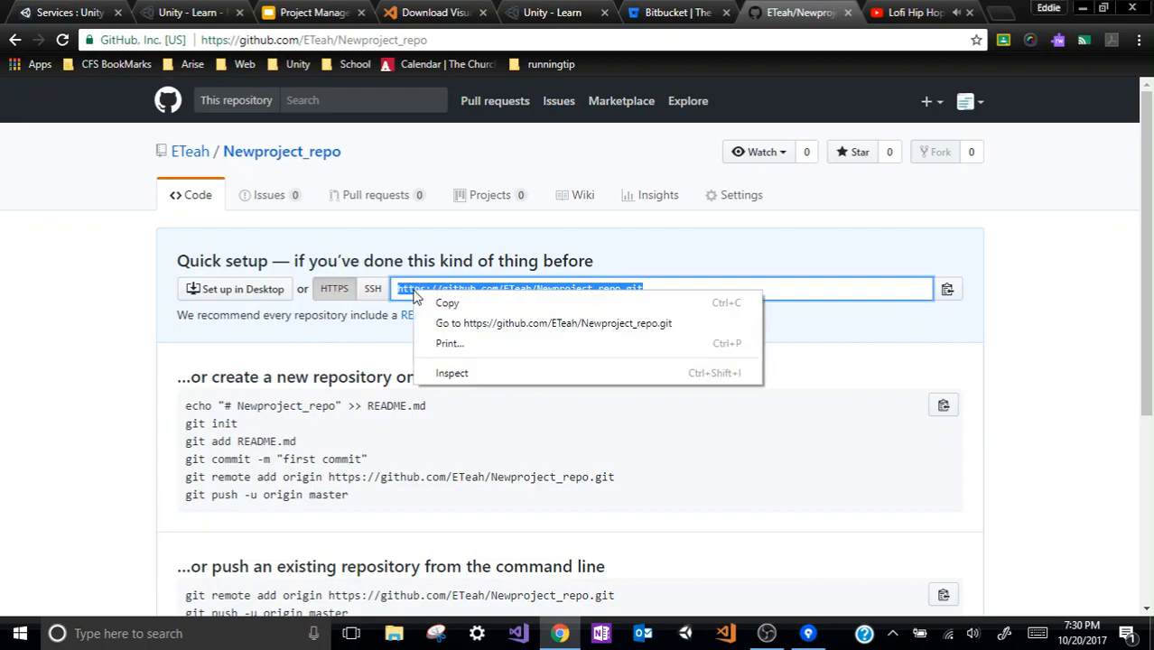
click(471, 307)
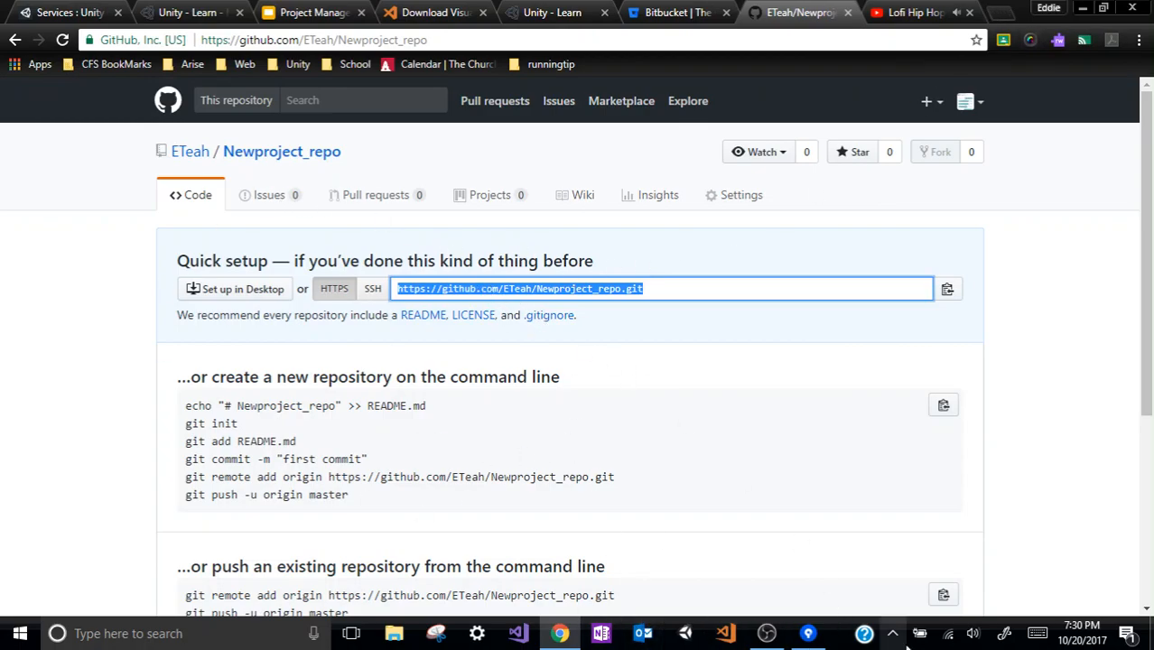
Step: Switch to SourceTree, start a clone, and paste the copied Newproject_repo URL as its source
click(808, 633)
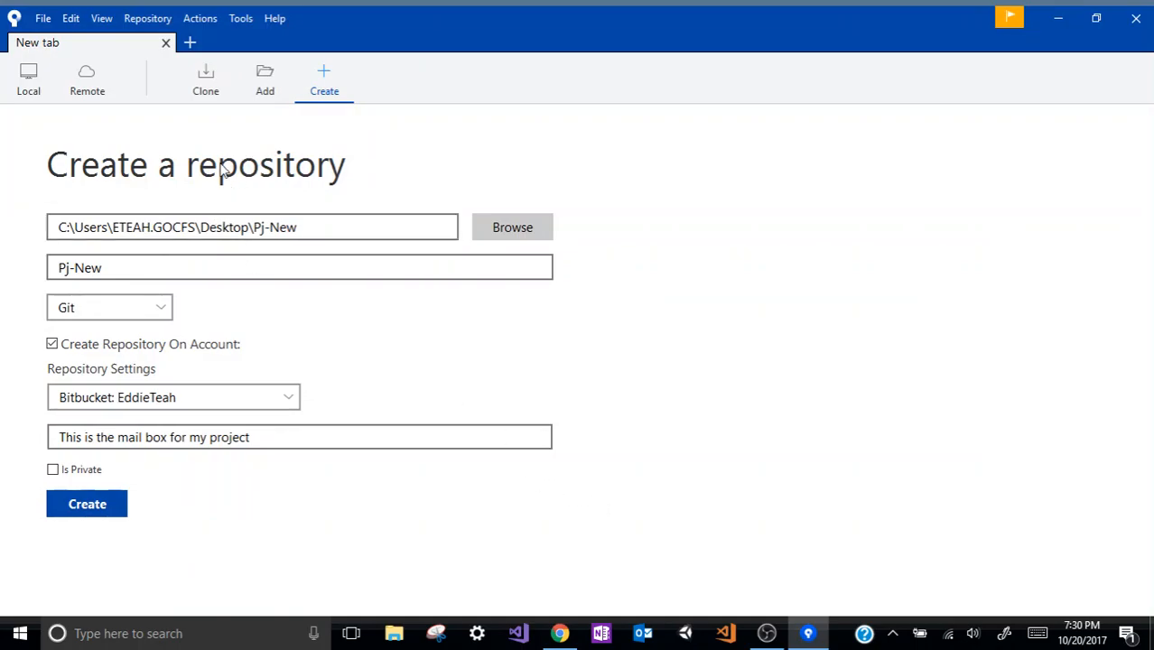
click(205, 85)
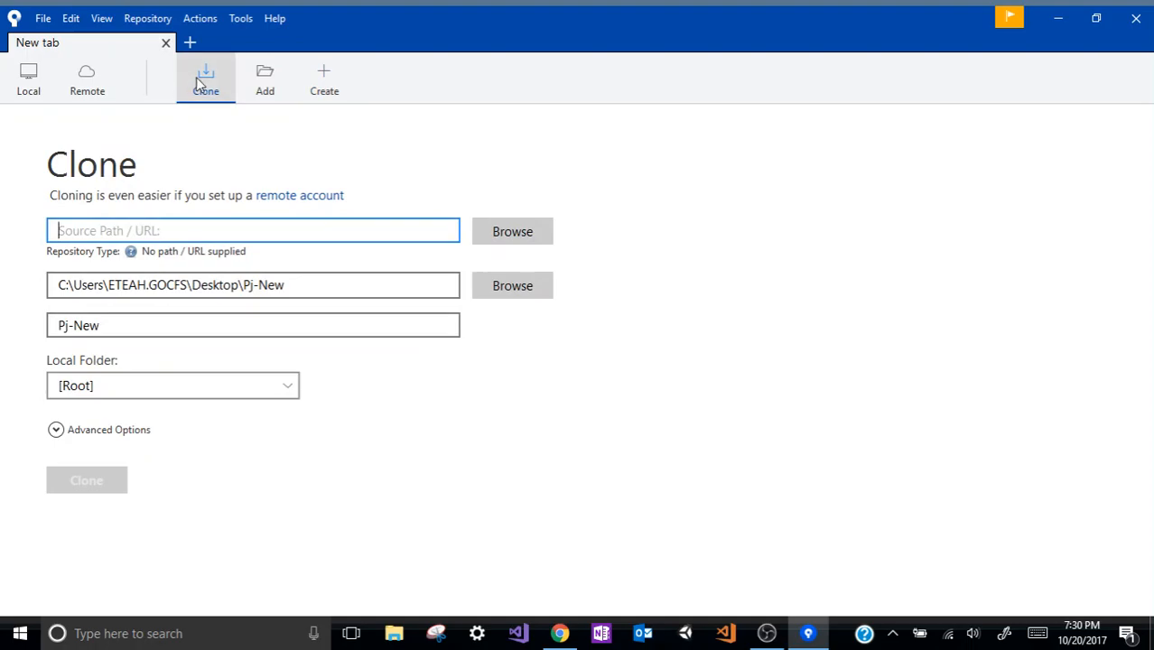
right_click(150, 231)
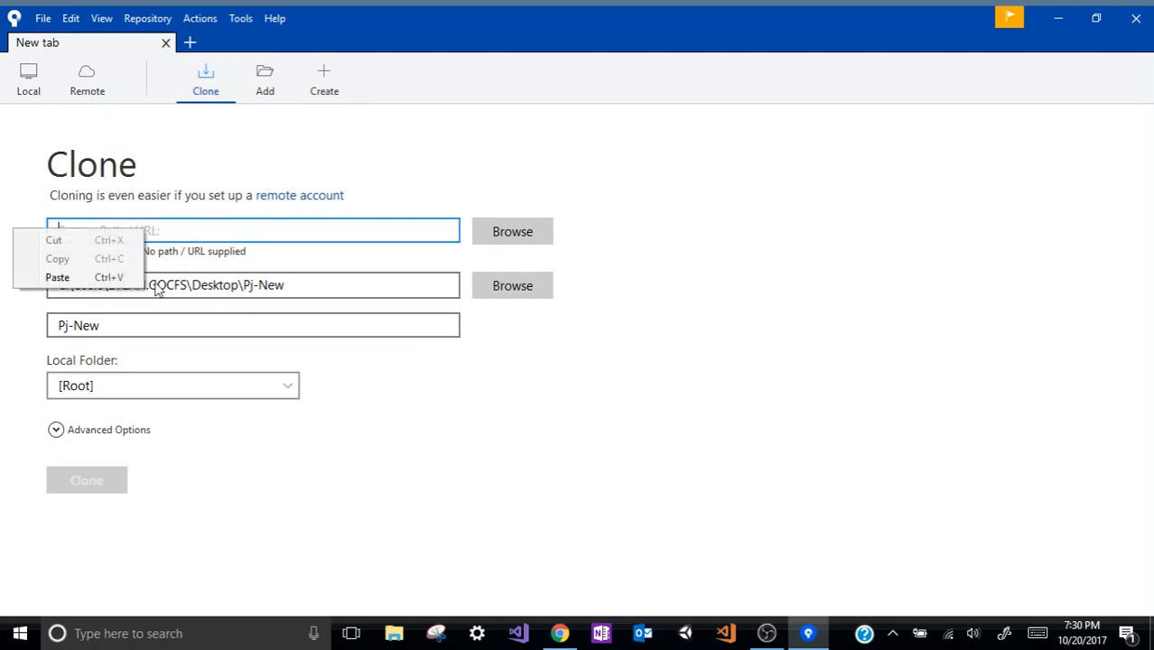
click(108, 286)
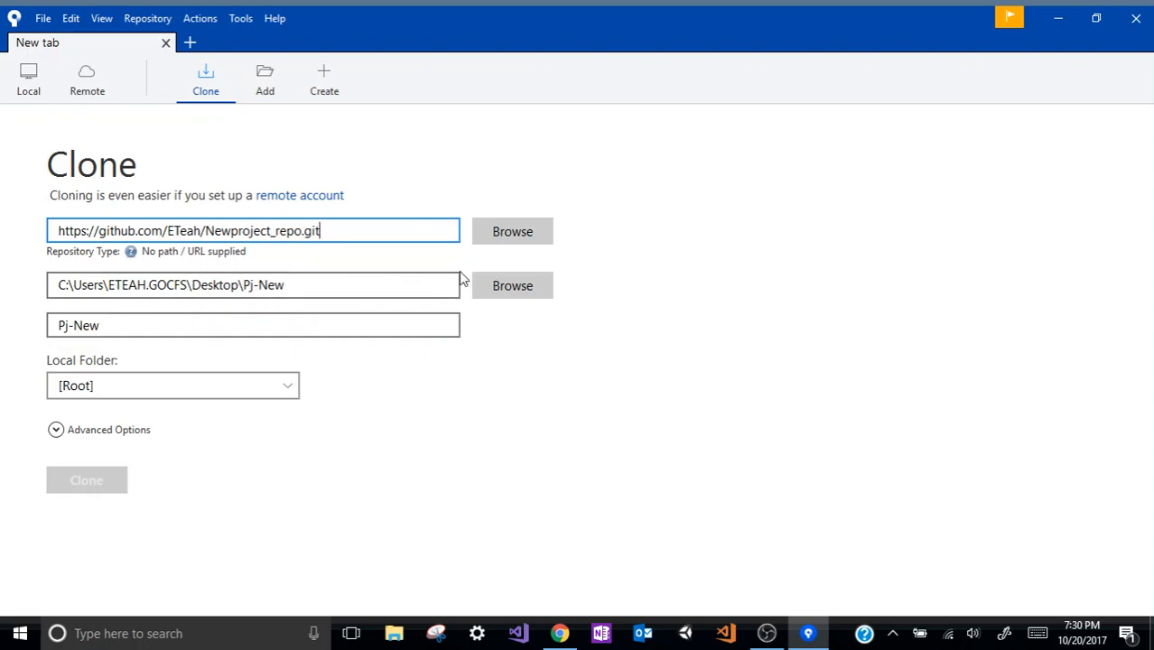
click(99, 400)
click(96, 393)
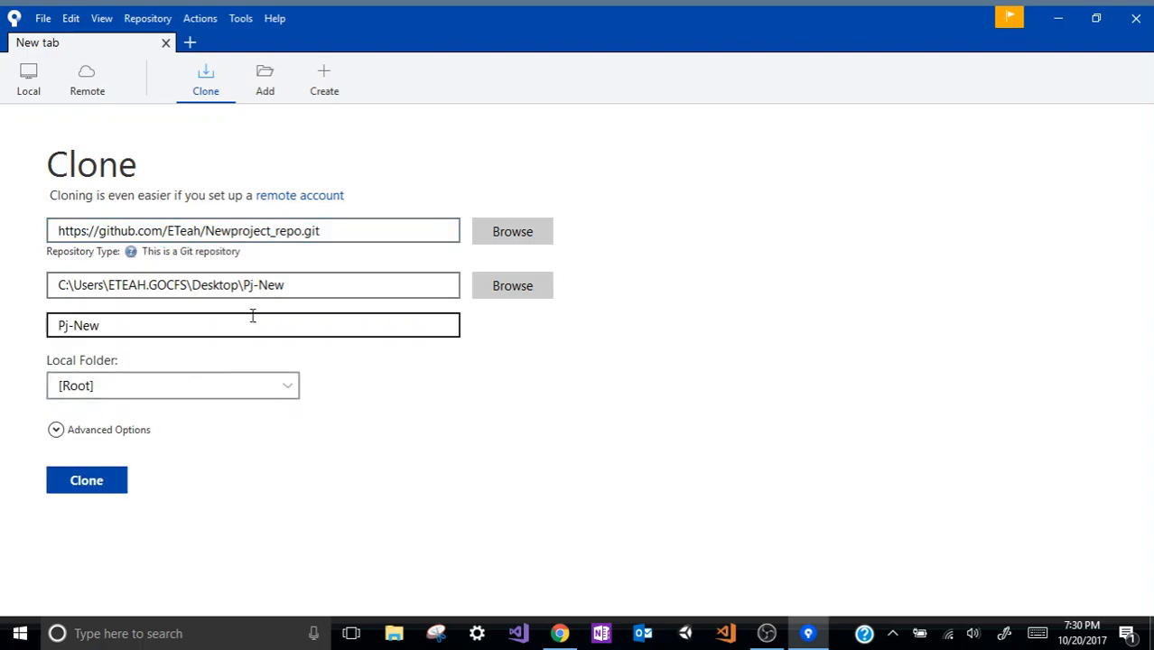
Step: Choose the newrepo folder in Pj-New as the destination path and clone the repository with the name newrepo
click(524, 286)
click(220, 120)
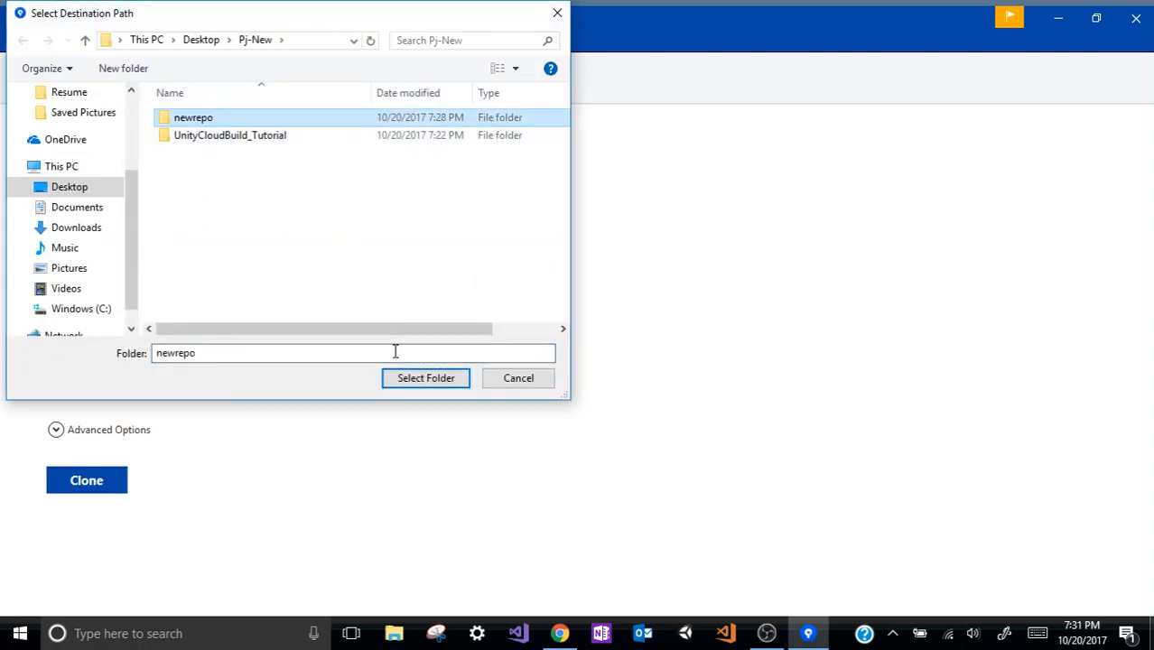
click(408, 381)
click(115, 317)
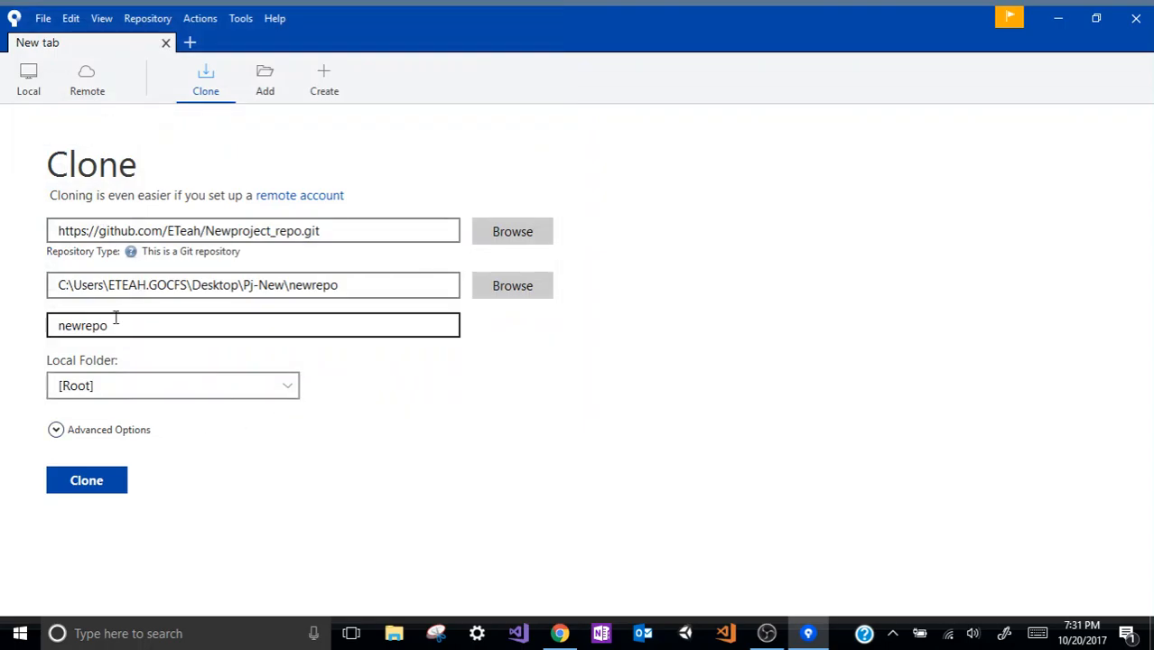
drag(117, 329, 4, 323)
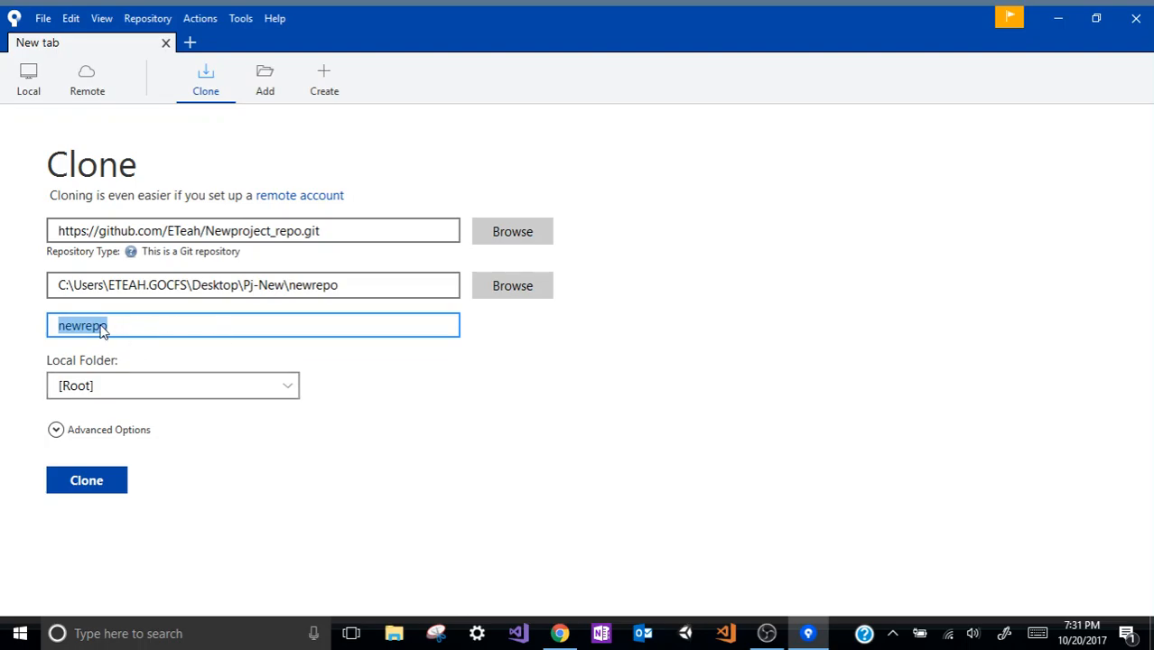
click(106, 325)
click(100, 483)
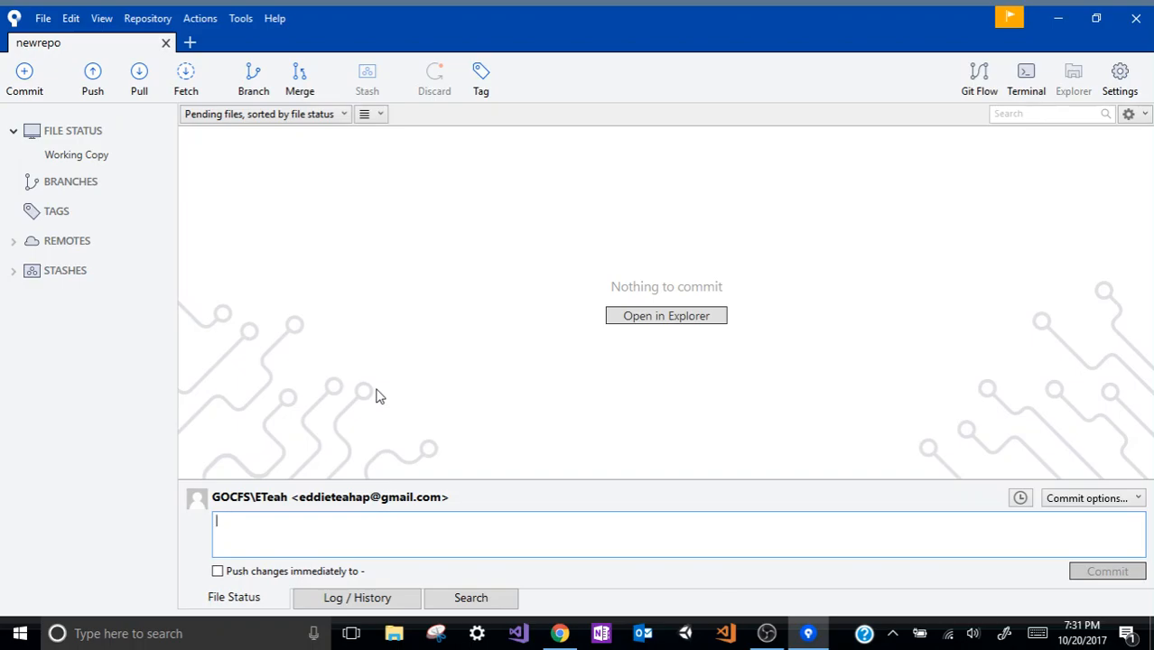
Step: Open the cloned repository's folder in File Explorer, then browse to Pj-New on the Desktop and check the contents of newrepo
click(672, 326)
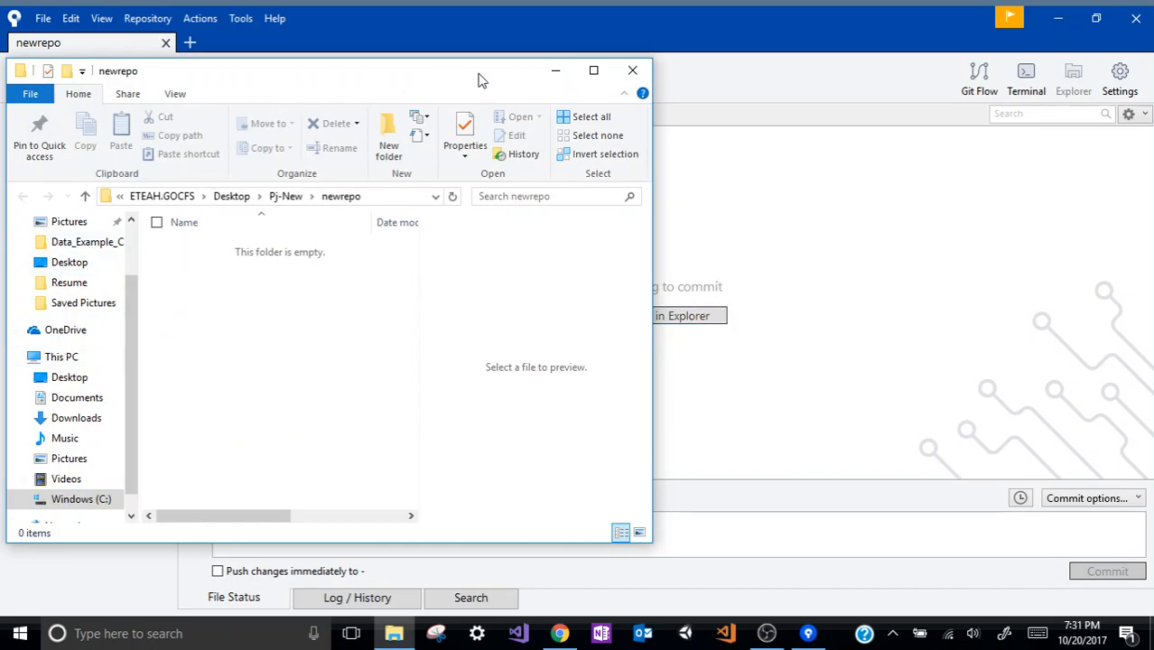
drag(408, 73, 571, 70)
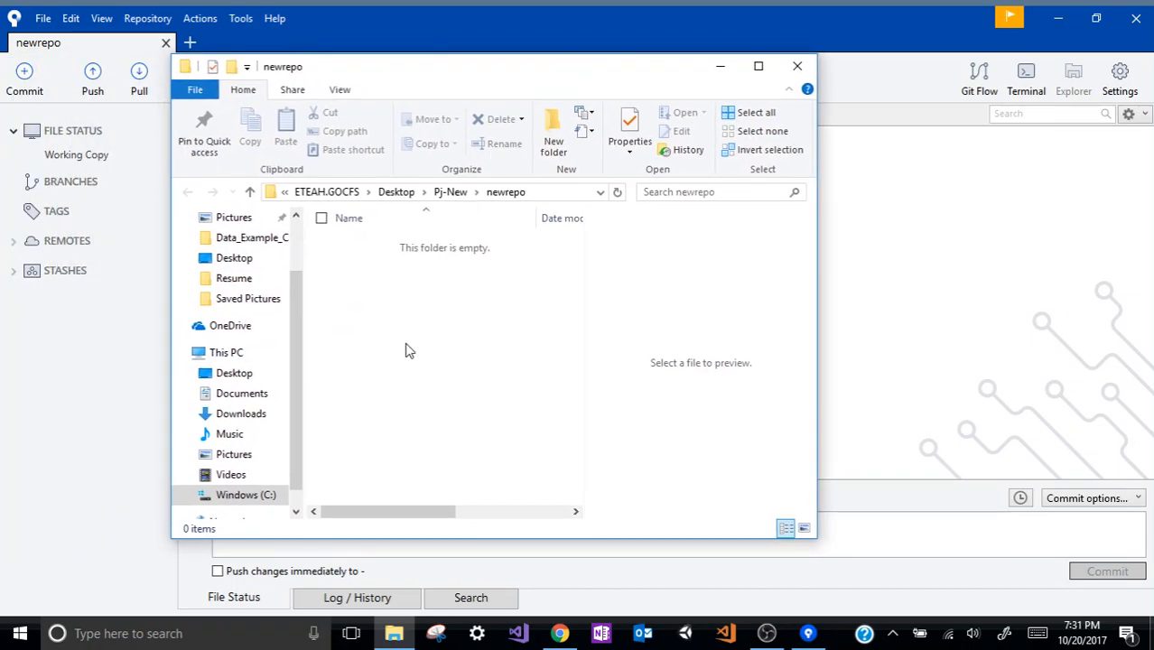
click(239, 260)
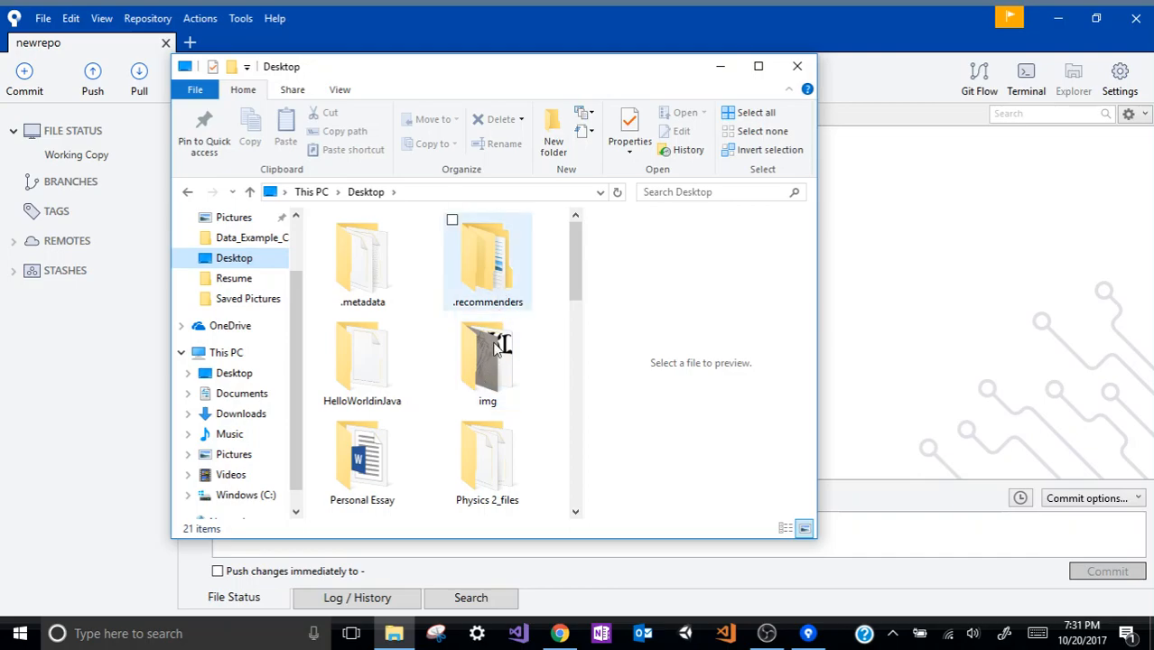
scroll(495, 348, down, 3)
click(368, 260)
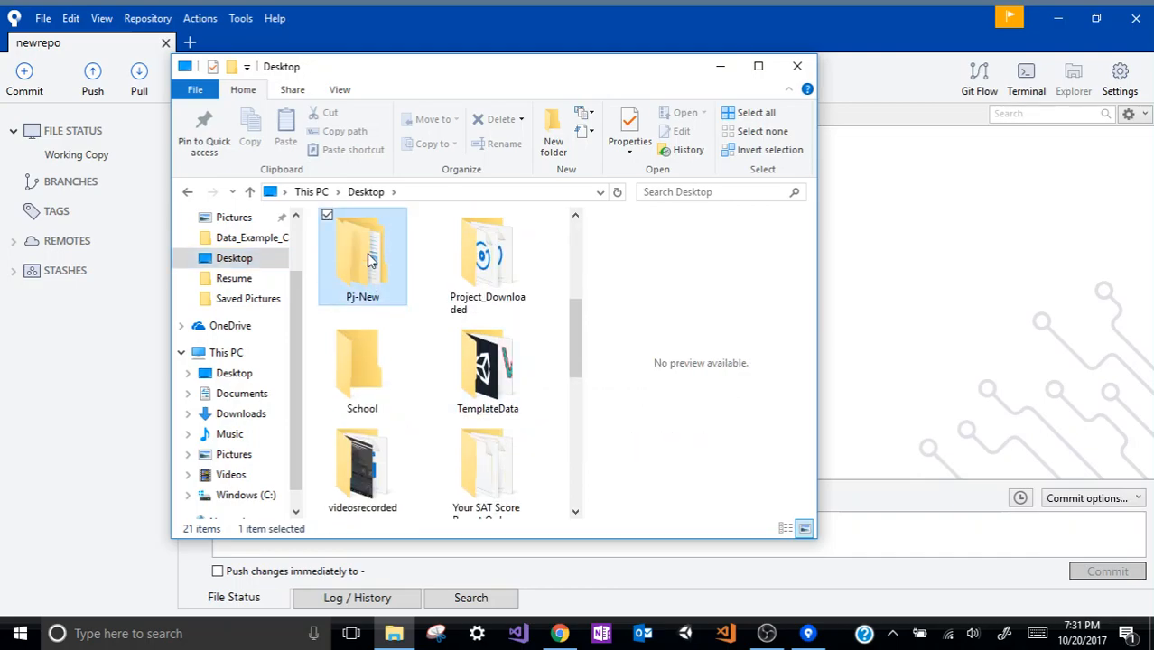
double_click(367, 260)
click(364, 251)
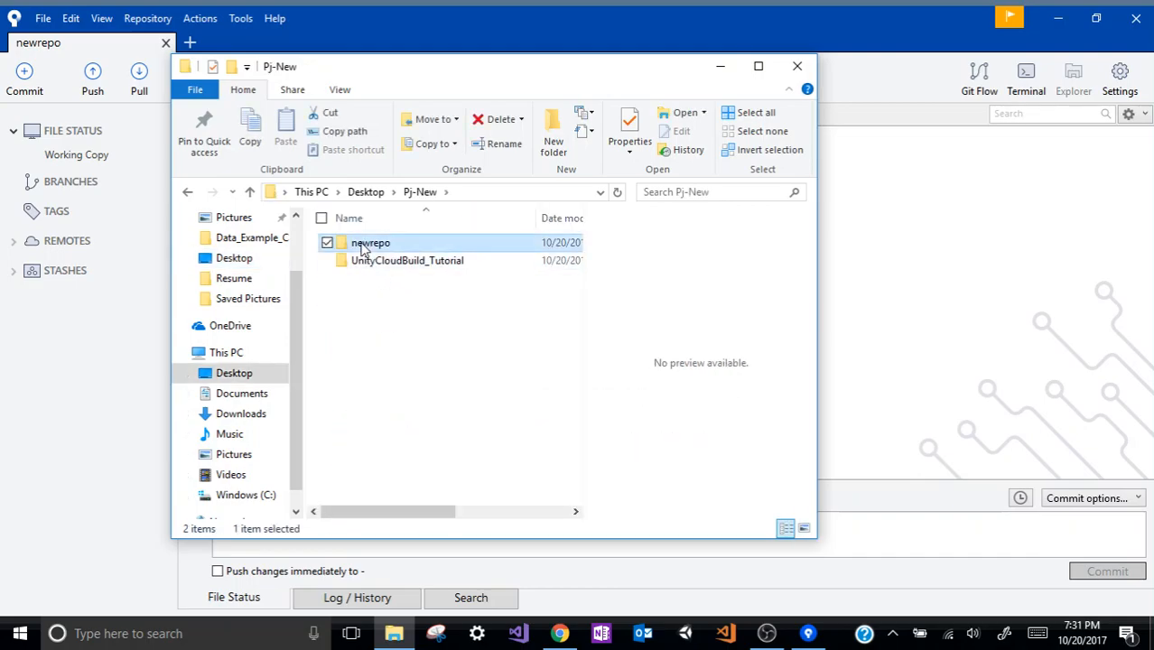
double_click(404, 247)
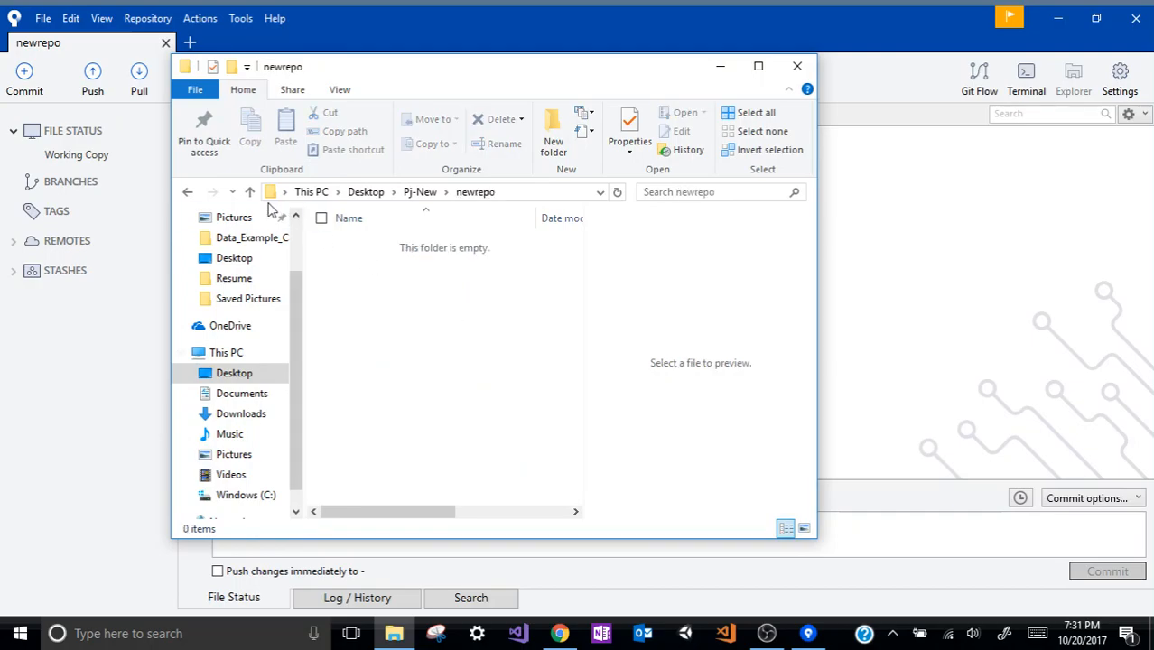
Step: Go back to Pj-New and move the UnityCloudBuild_Tutorial folder into newrepo
click(187, 193)
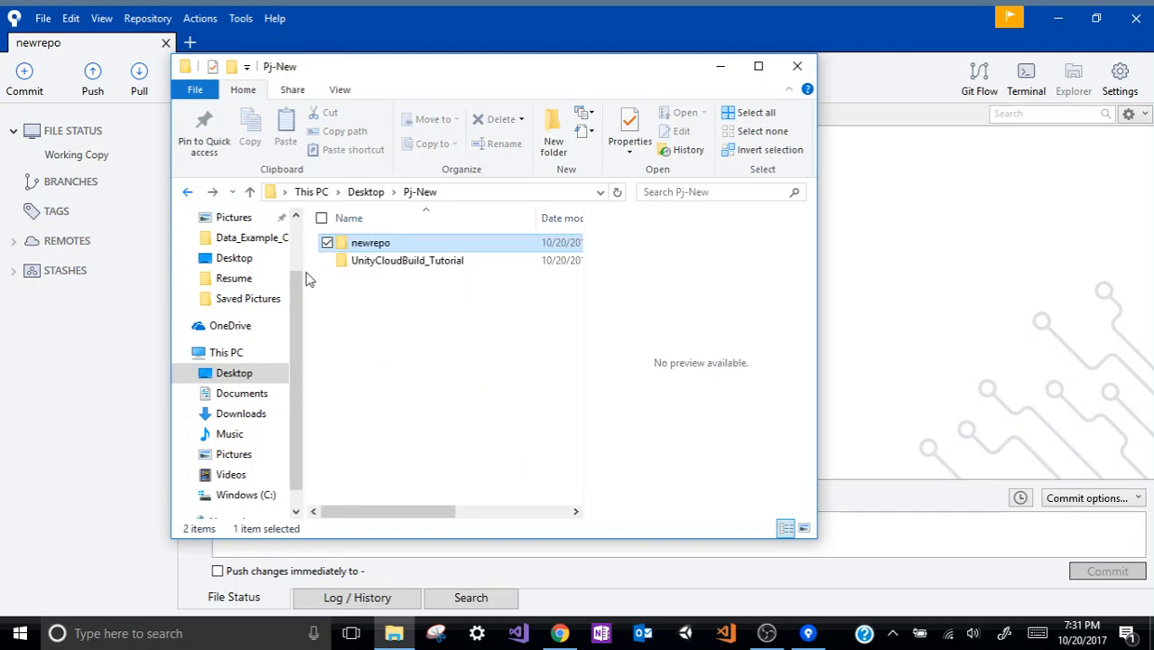
click(403, 287)
drag(404, 274, 372, 249)
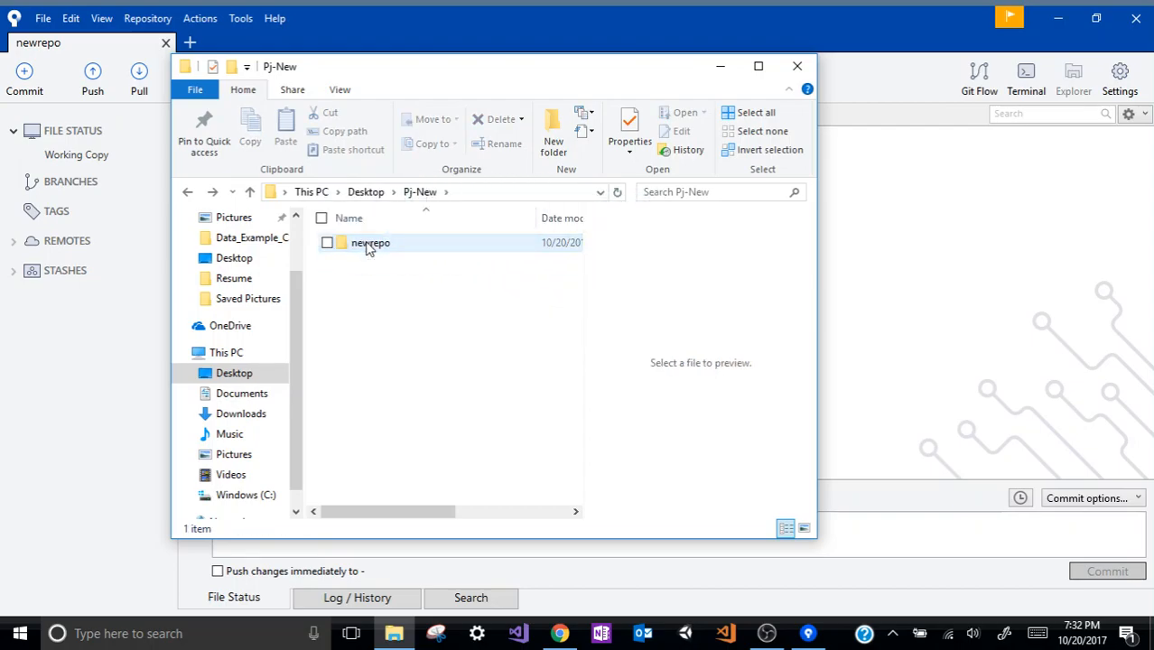
Step: Switch to Chrome and review the Steps slide of Project Management Presentation, from creating a default project to importing and exporting the package
click(560, 635)
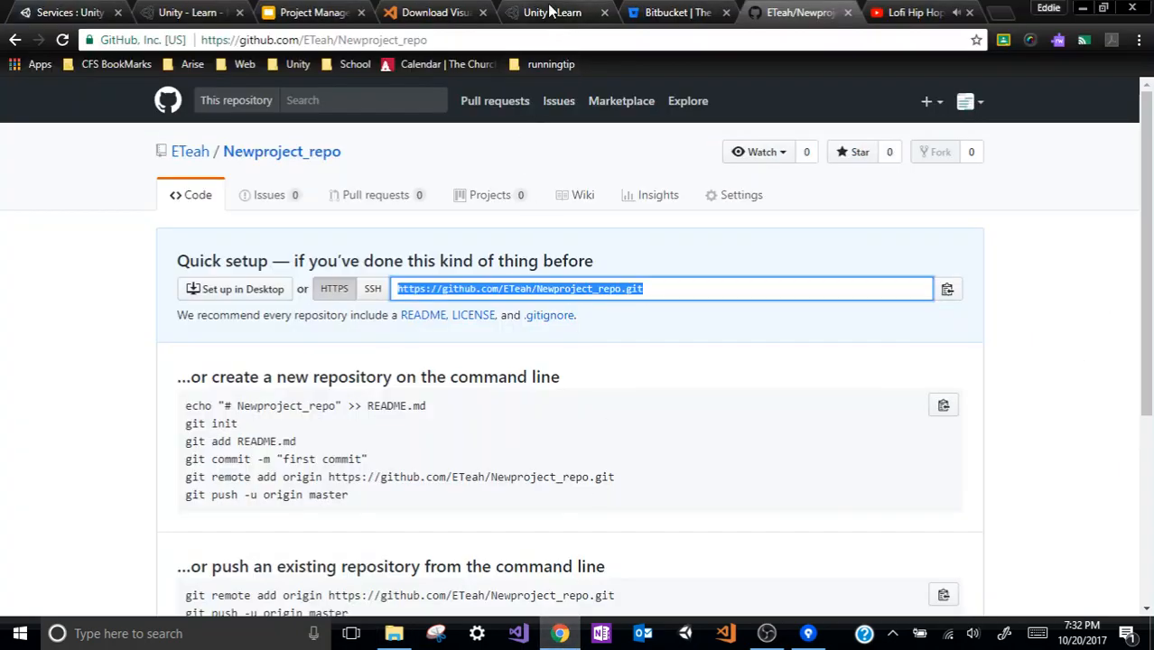
click(542, 12)
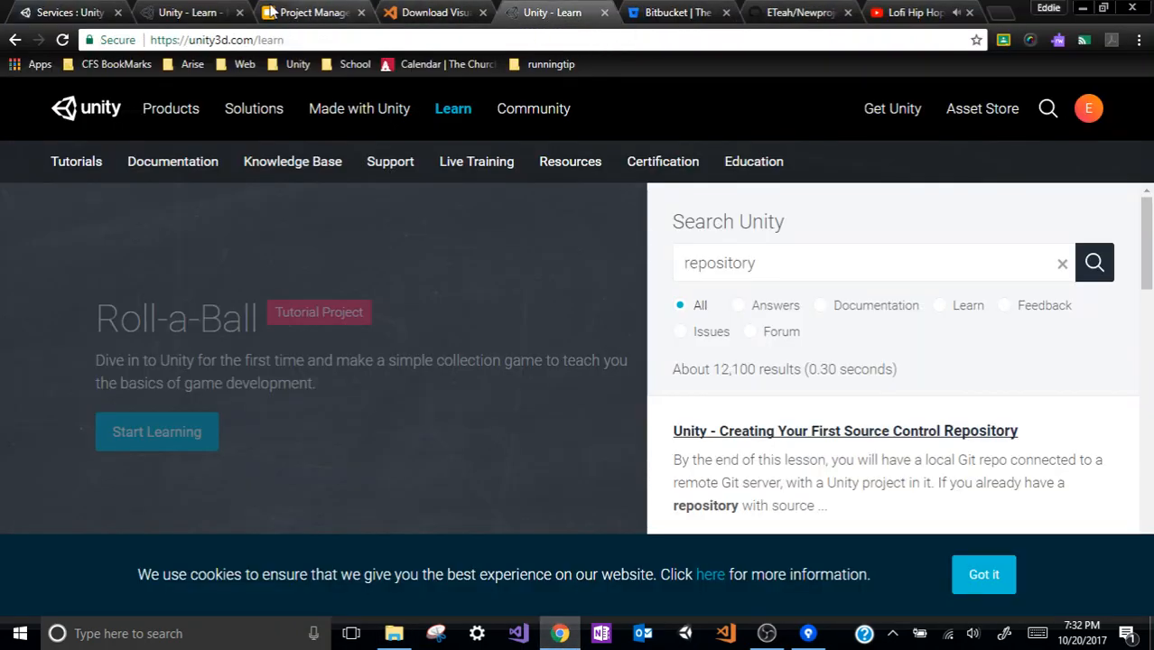
click(311, 12)
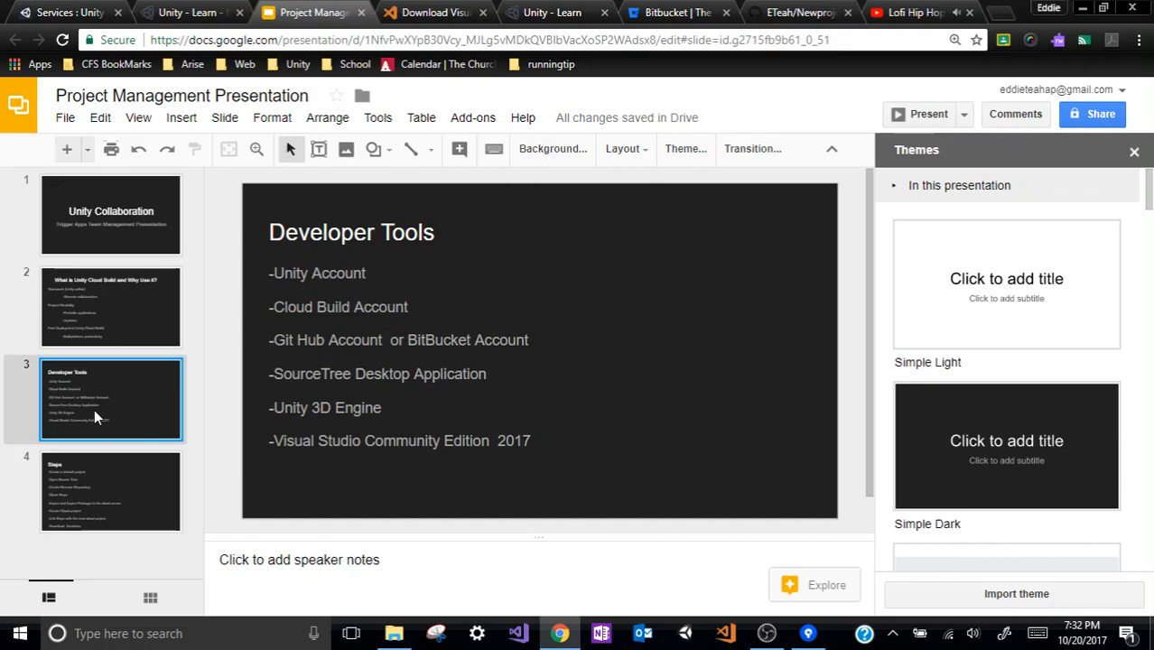
click(78, 469)
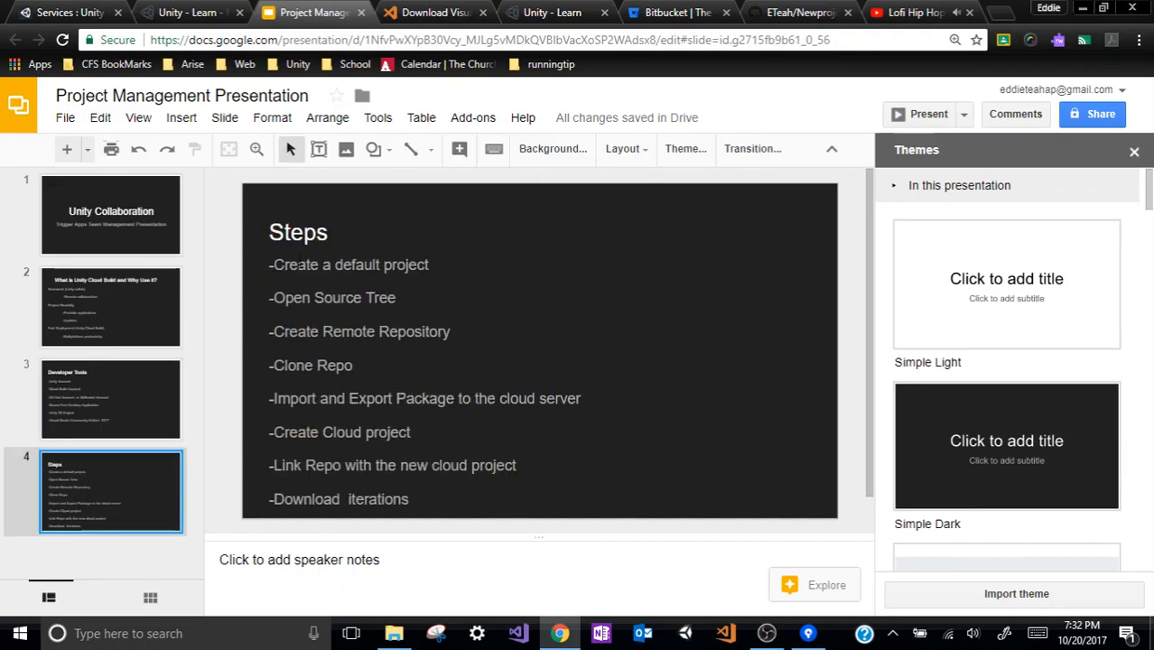
drag(272, 265, 443, 270)
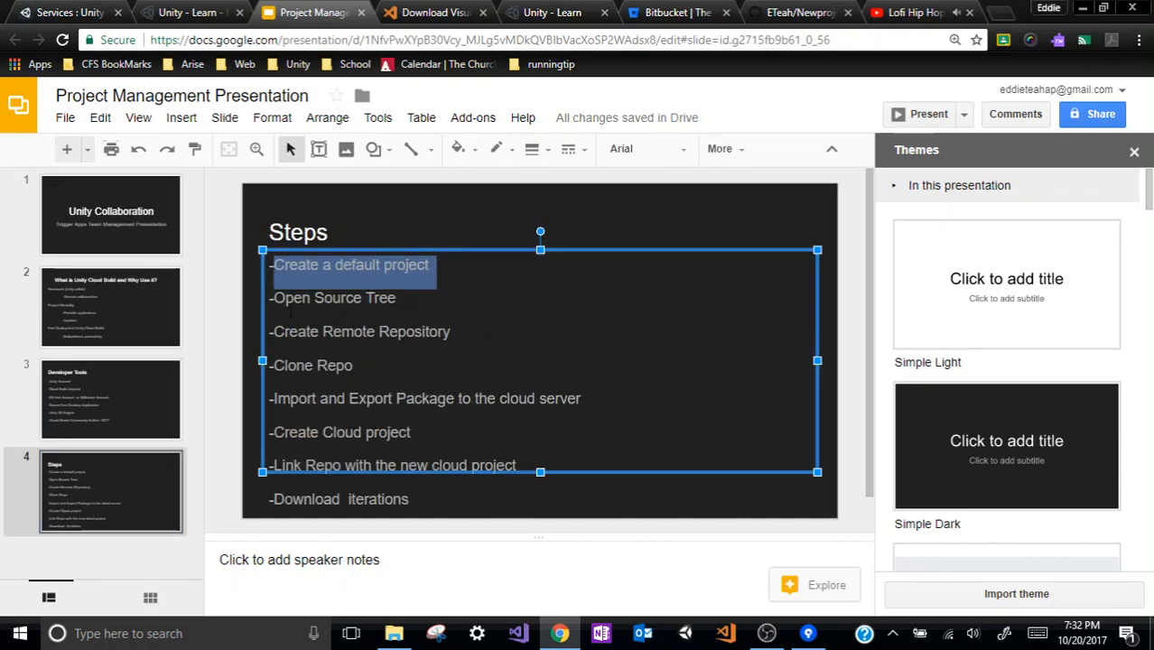
drag(274, 298, 416, 297)
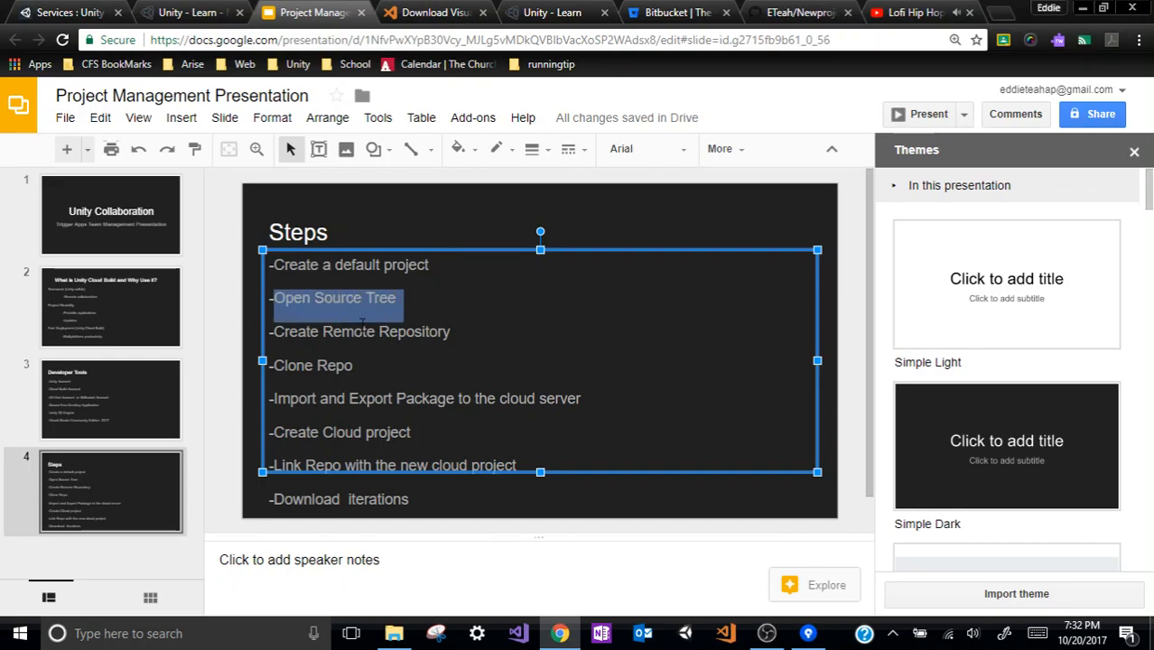
drag(276, 332, 457, 324)
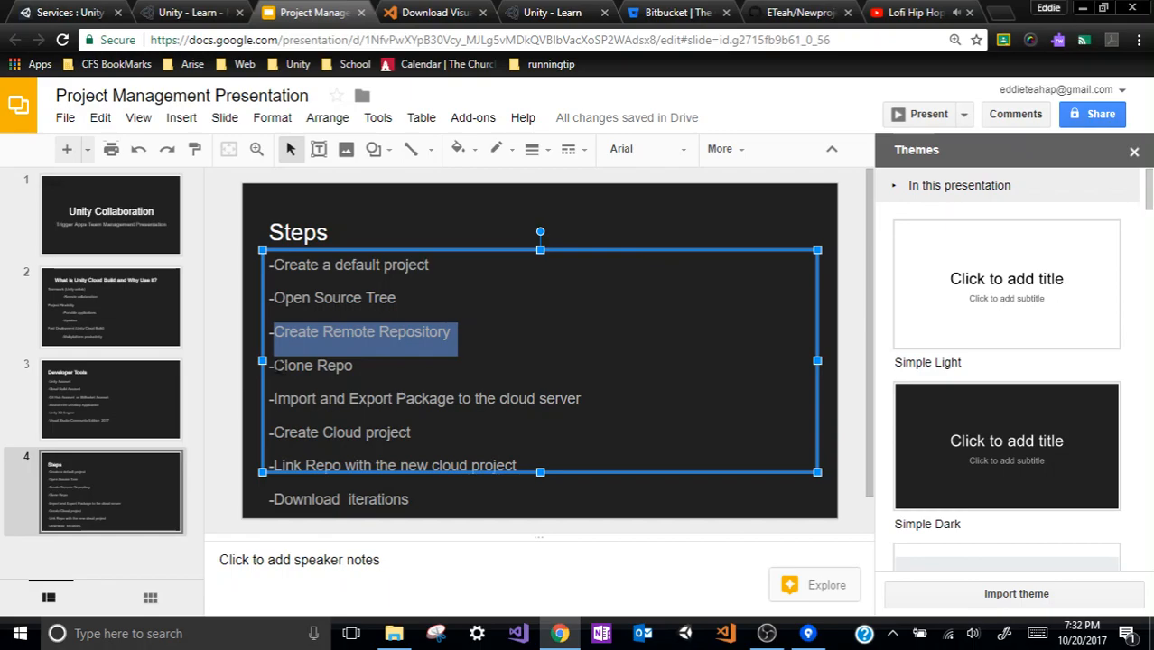
drag(274, 366, 356, 361)
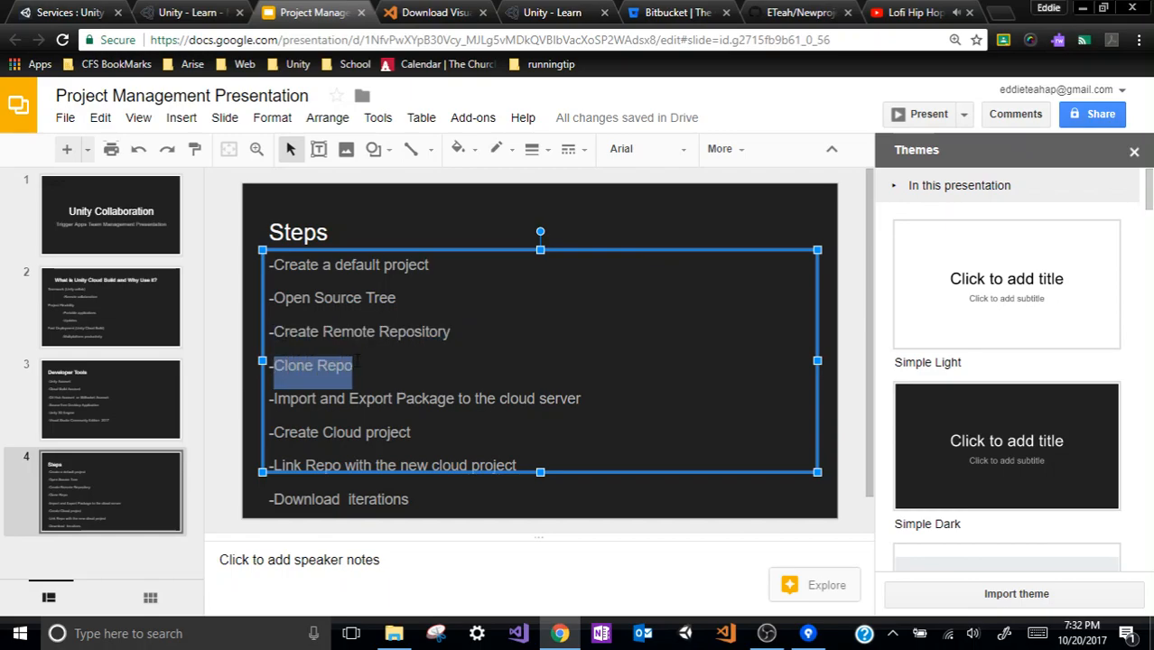
drag(274, 398, 583, 398)
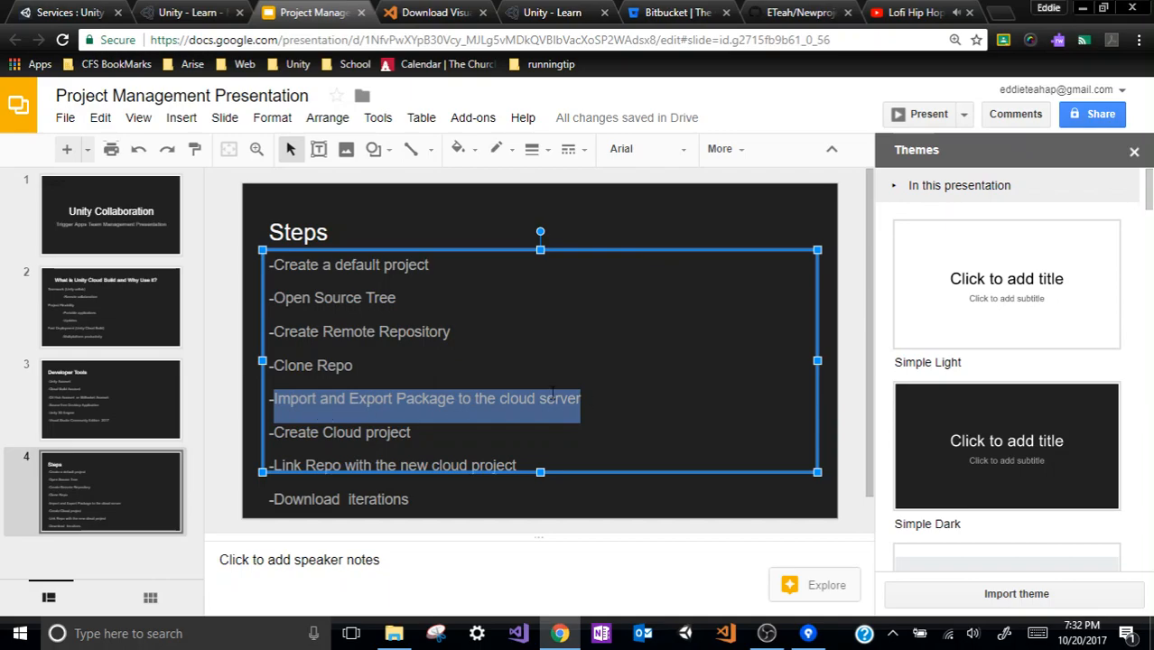
Step: Switch to SourceTree and open the newrepo working folder in File Explorer to check for UnityCloudBuild_Tutorial
click(809, 633)
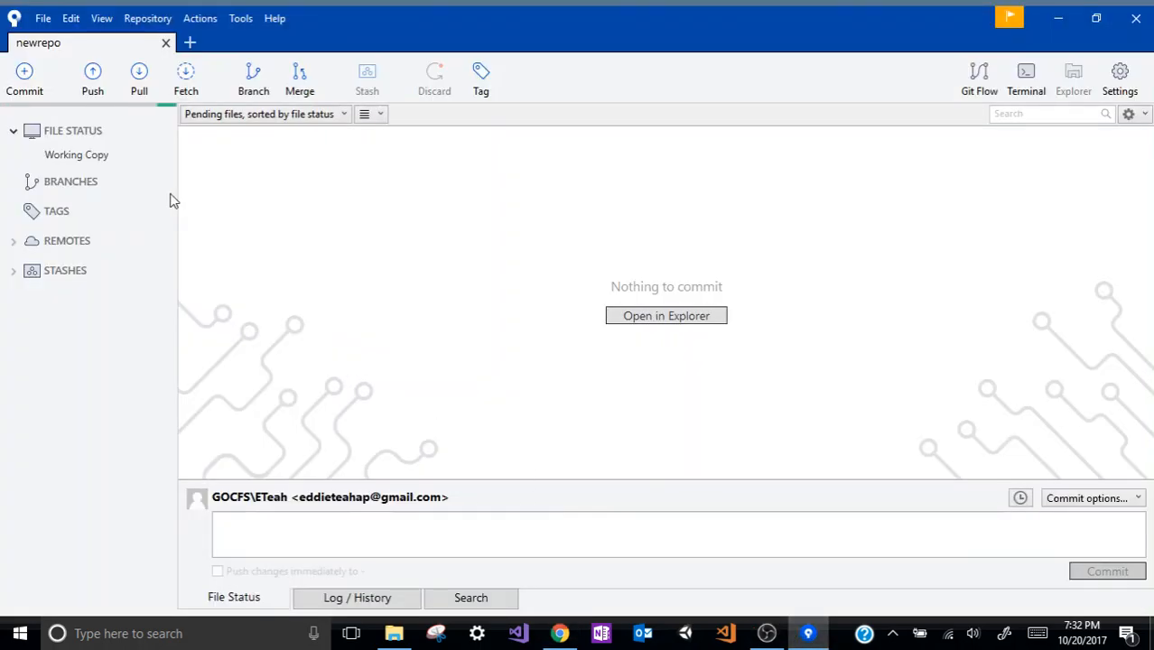
click(646, 321)
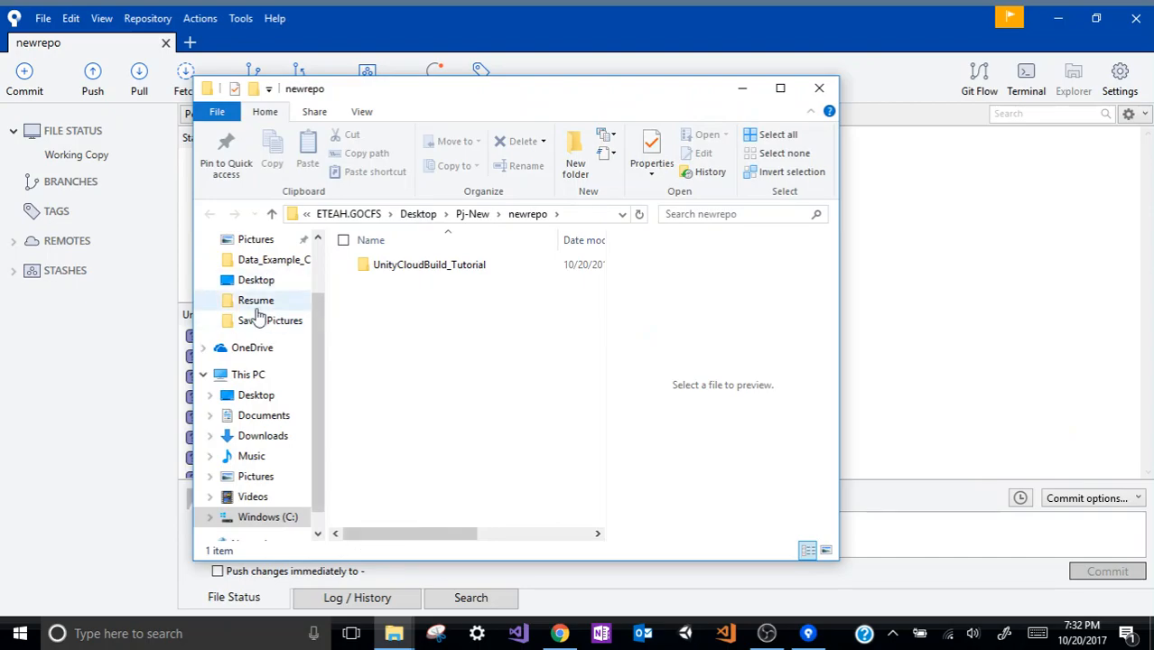
scroll(280, 332, up, 2)
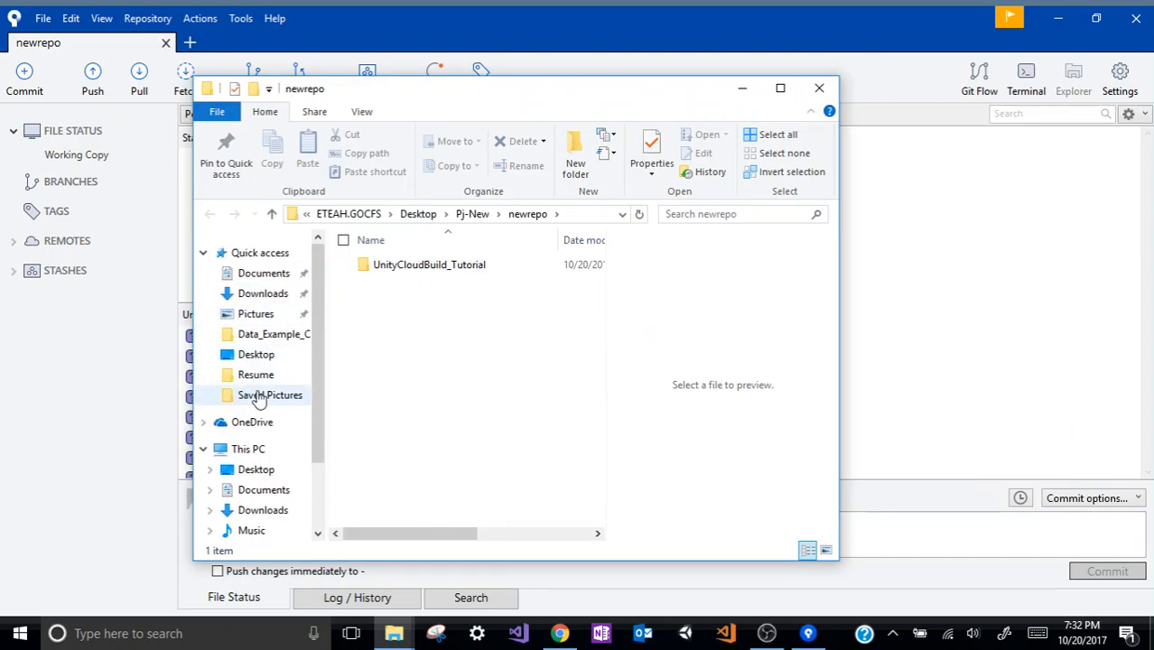
Step: Look through the Desktop folder's contents for the project folder
click(257, 354)
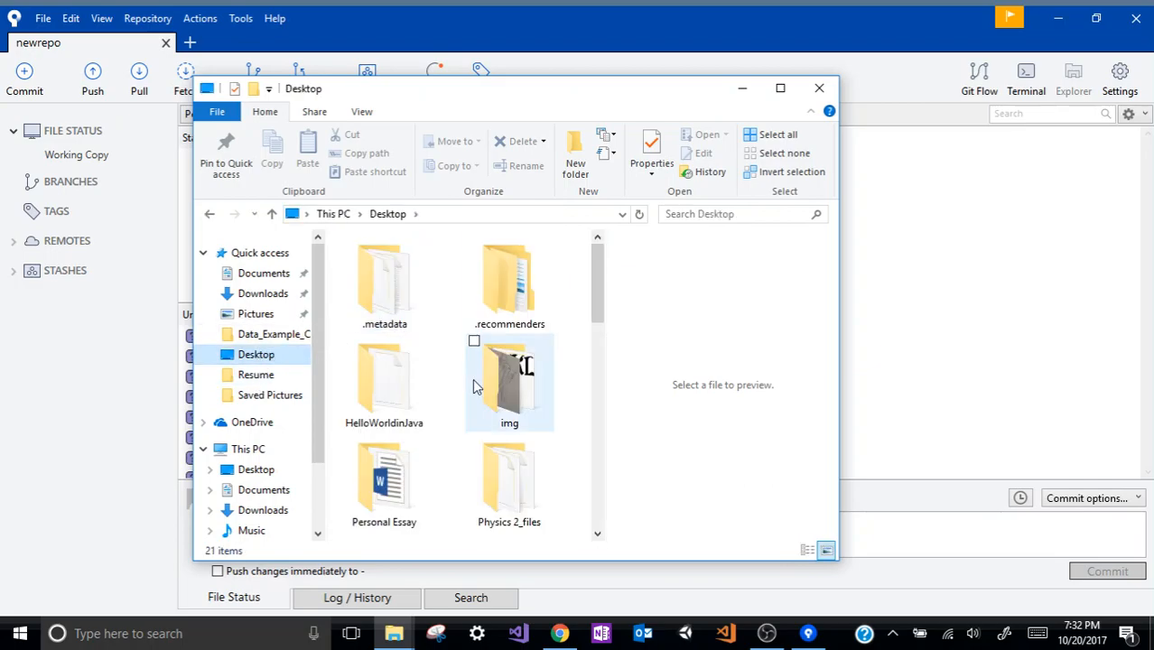
scroll(484, 384, down, 3)
scroll(470, 424, down, 3)
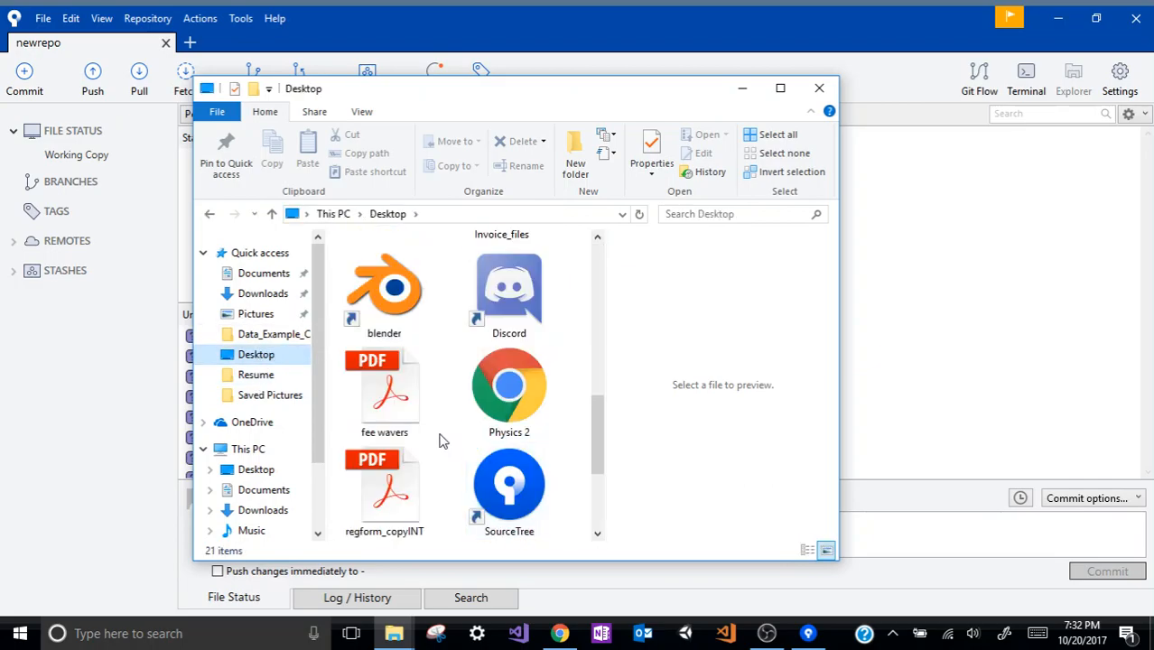
scroll(443, 450, down, 3)
scroll(447, 442, up, 10)
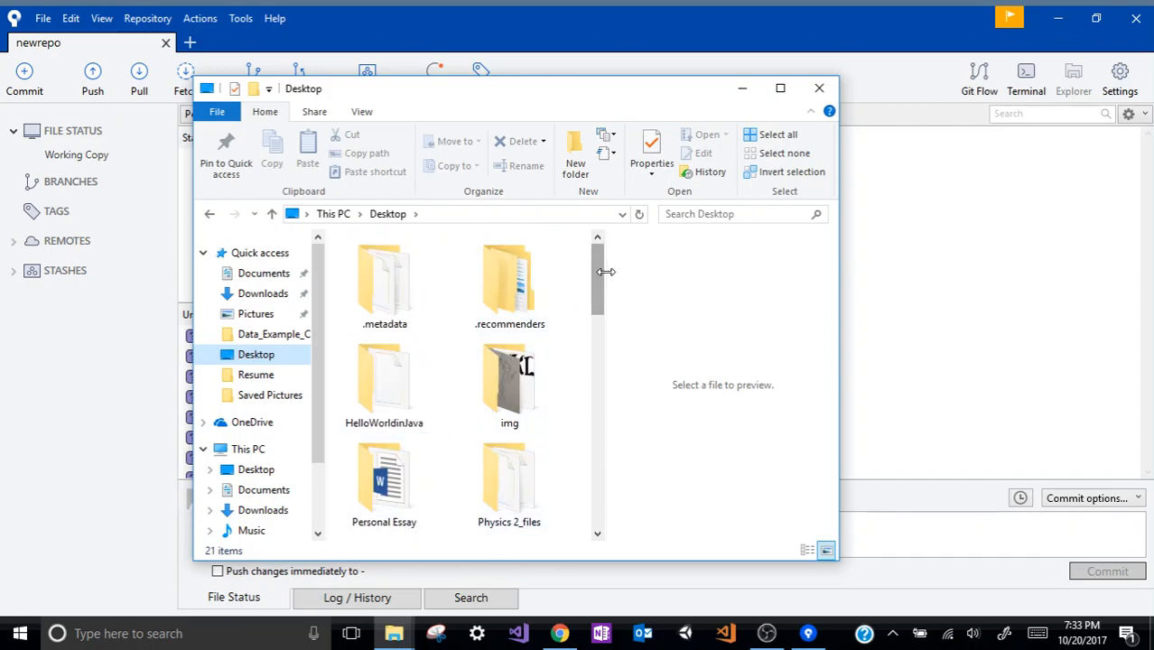
scroll(510, 387, down, 5)
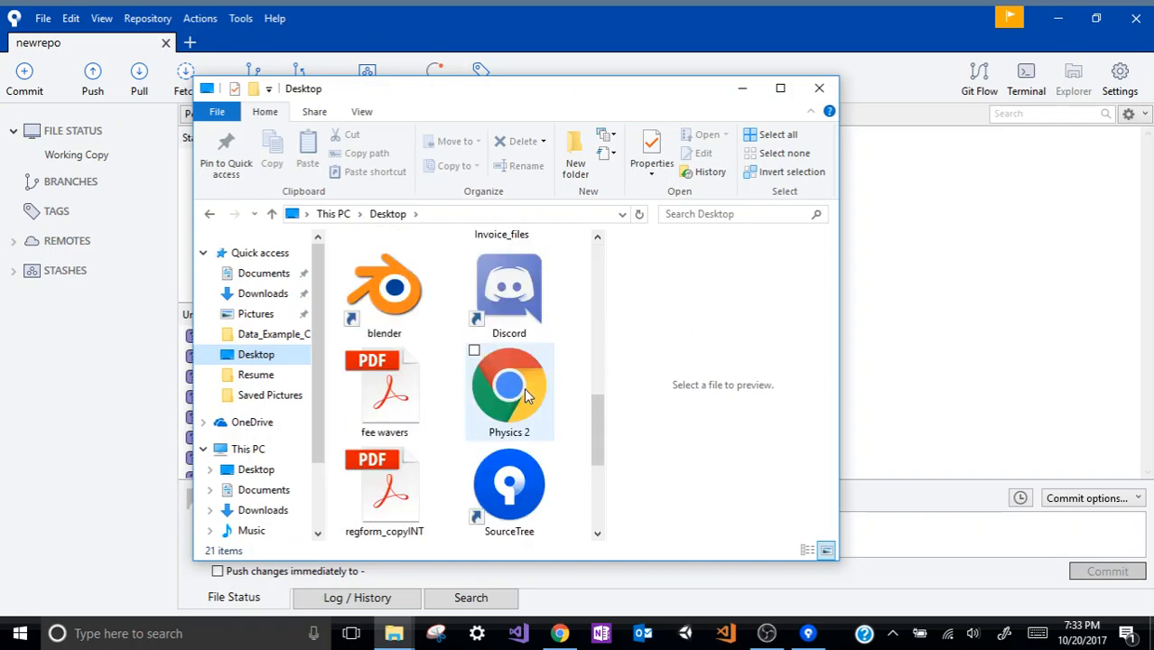
scroll(361, 361, up, 3)
scroll(329, 361, up, 2)
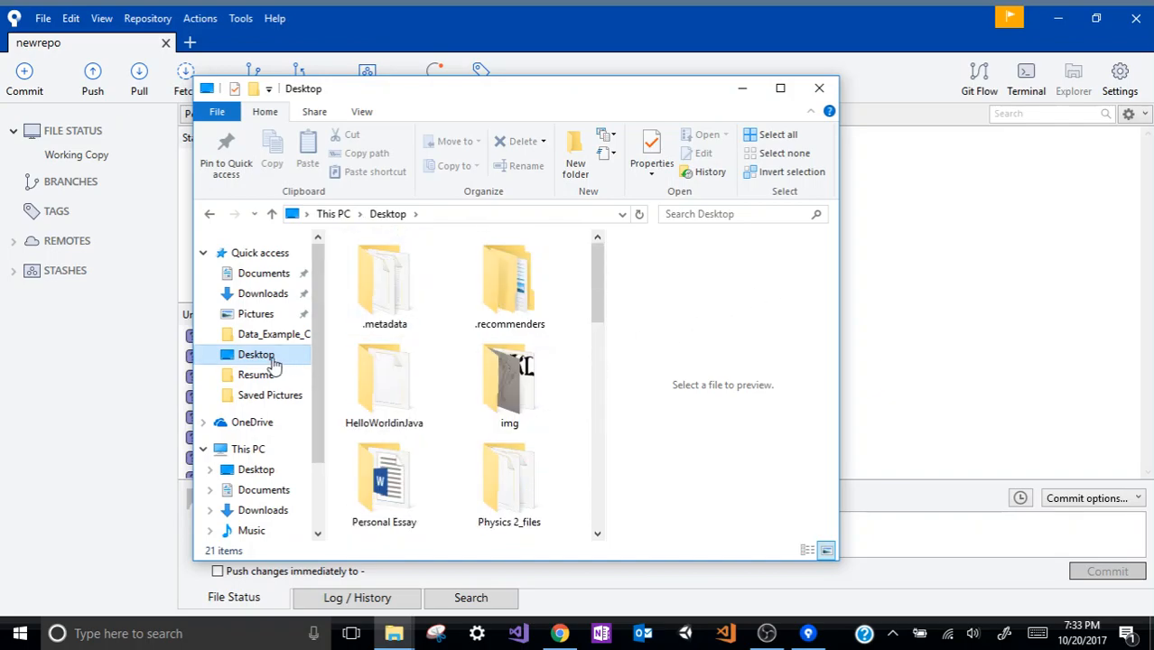
scroll(507, 411, down, 5)
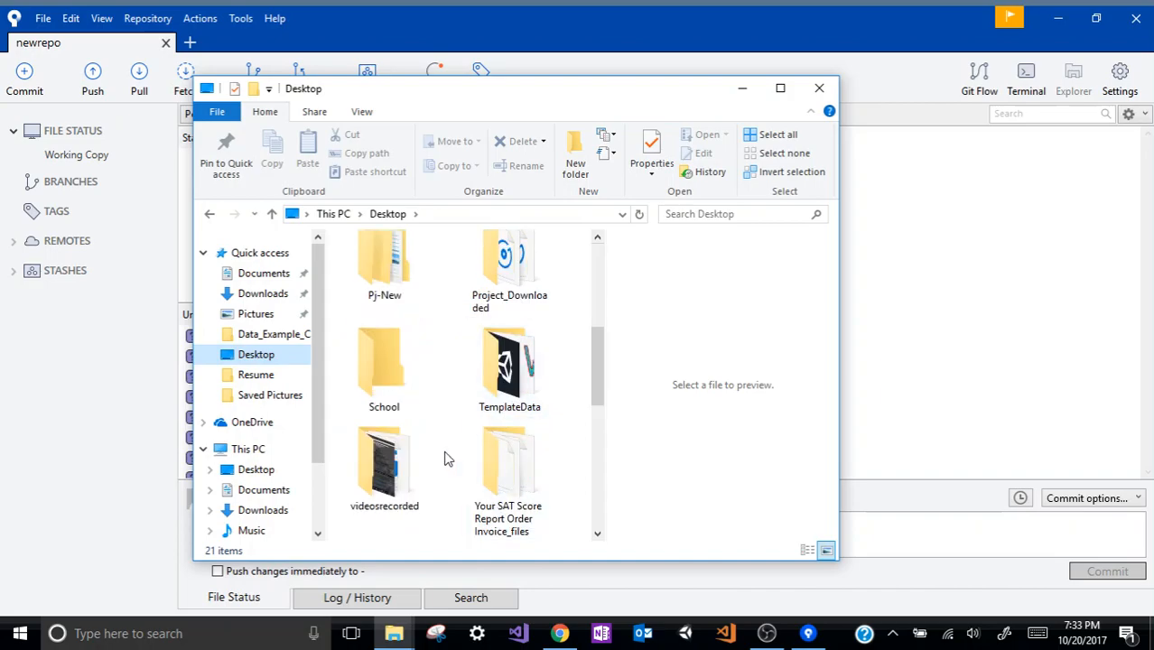
scroll(474, 492, down, 5)
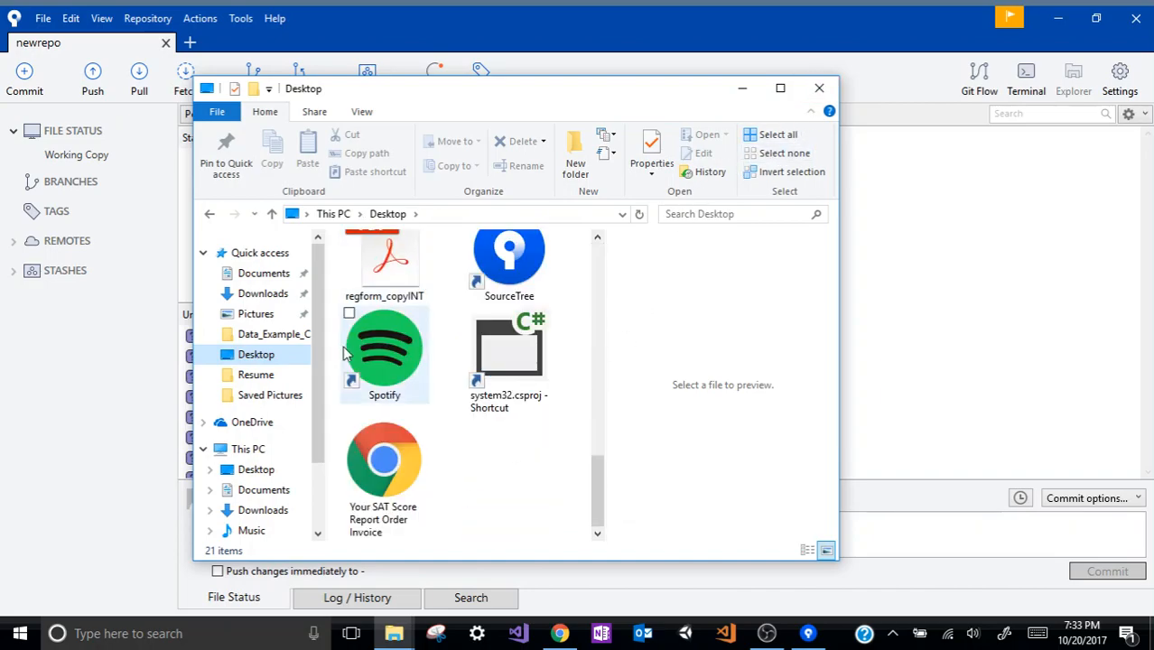
scroll(425, 379, up, 5)
scroll(513, 397, up, 5)
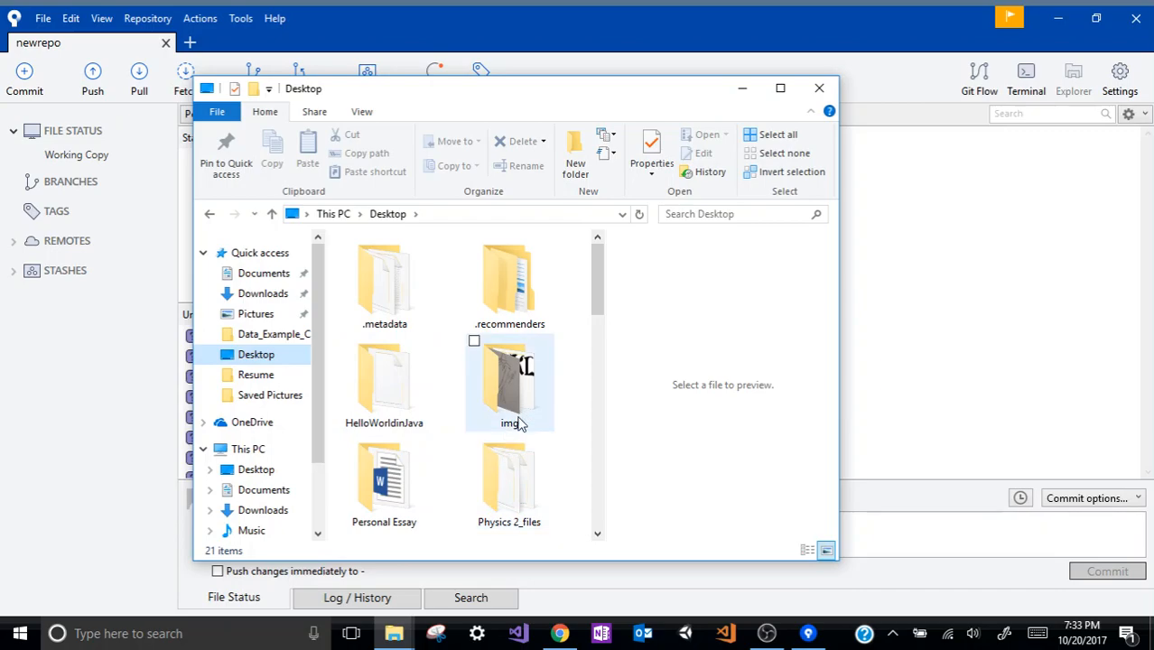
scroll(350, 258, down, 5)
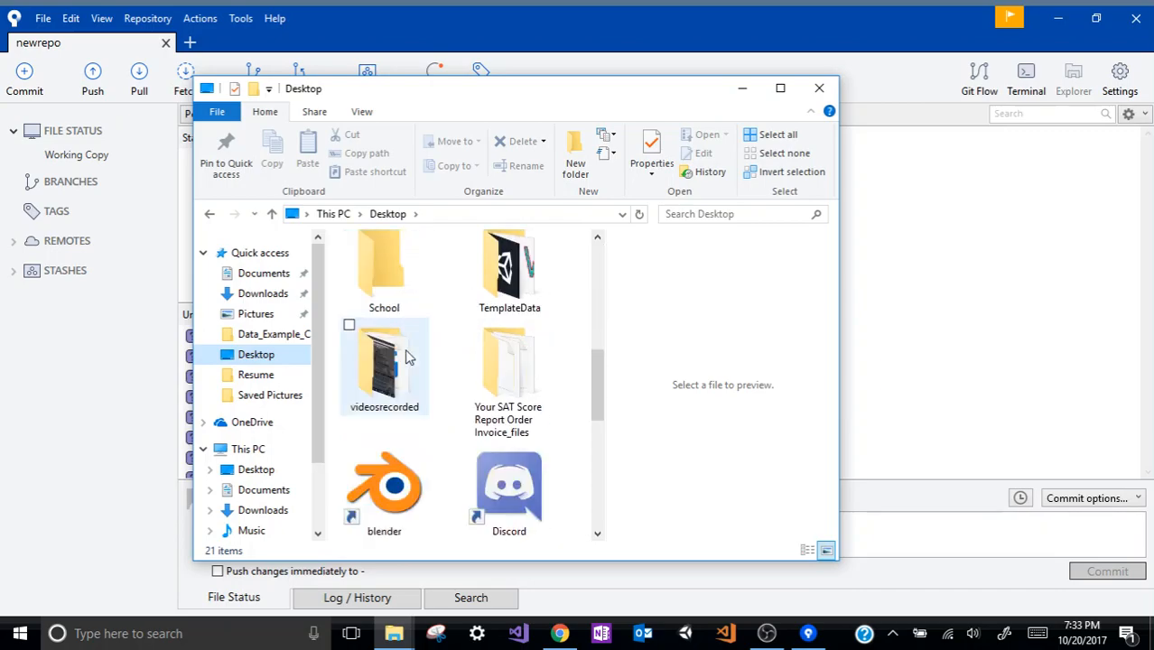
Step: Open the Pj-New folder on the Desktop and select the newrepo folder inside it
click(333, 214)
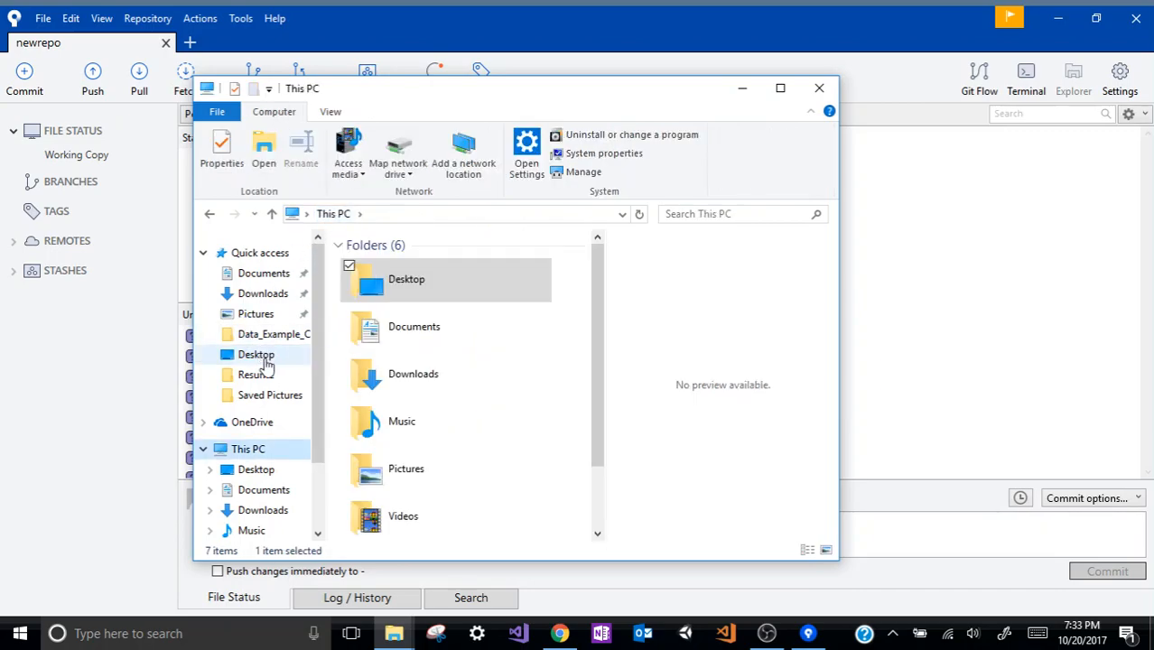
click(261, 358)
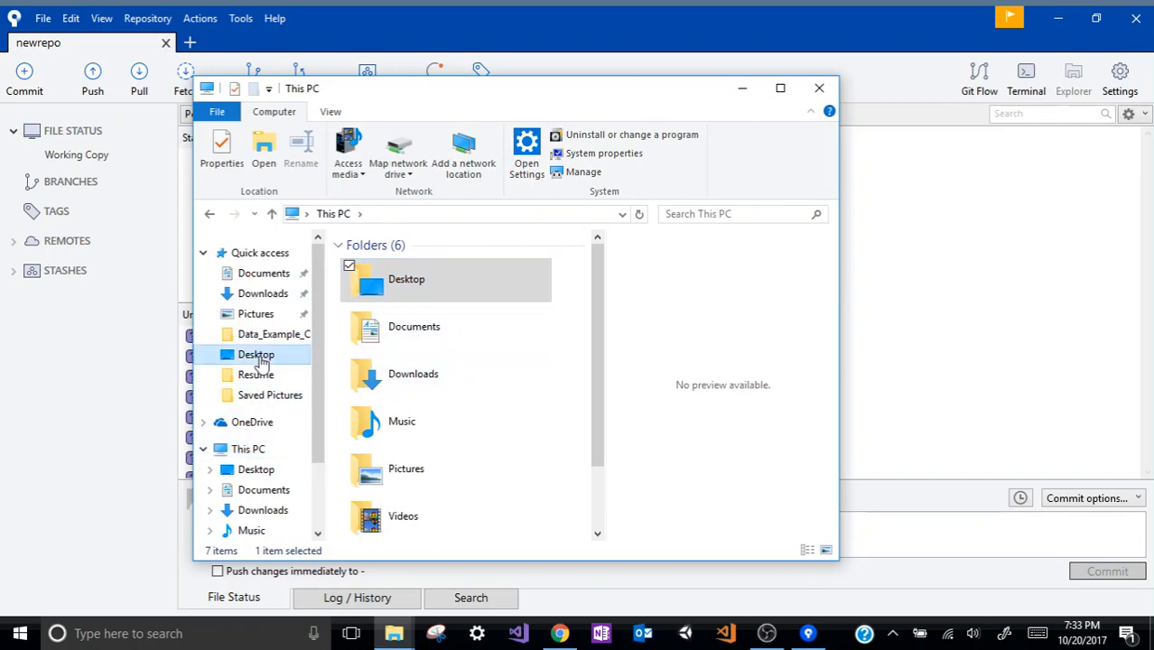
scroll(444, 416, down, 2)
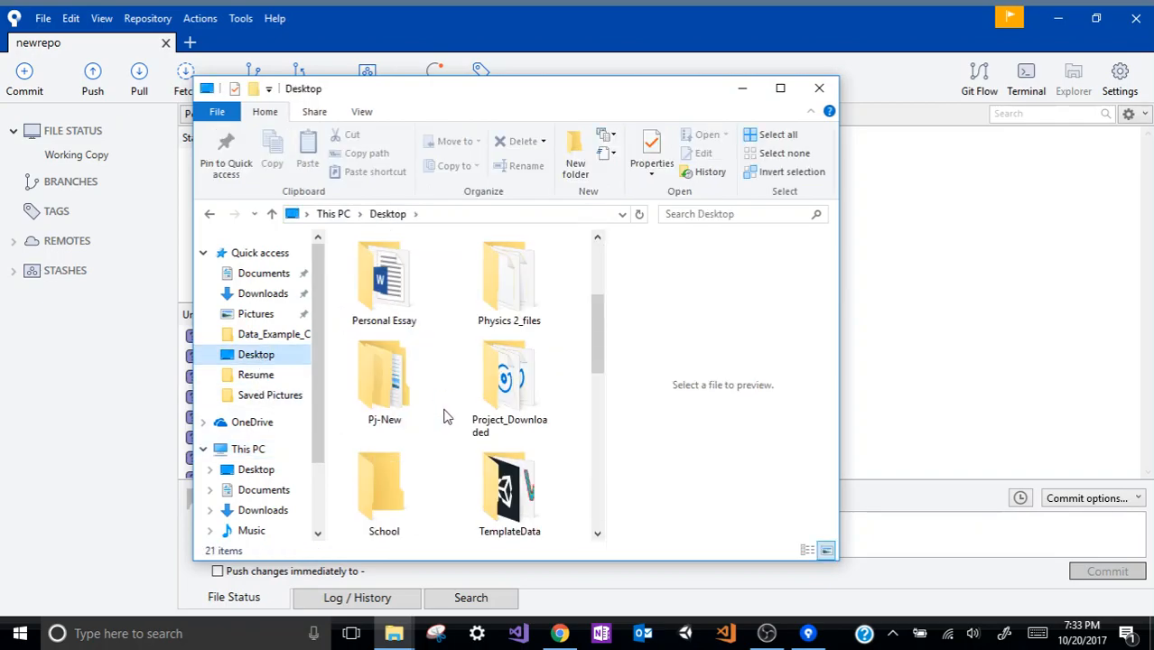
click(401, 402)
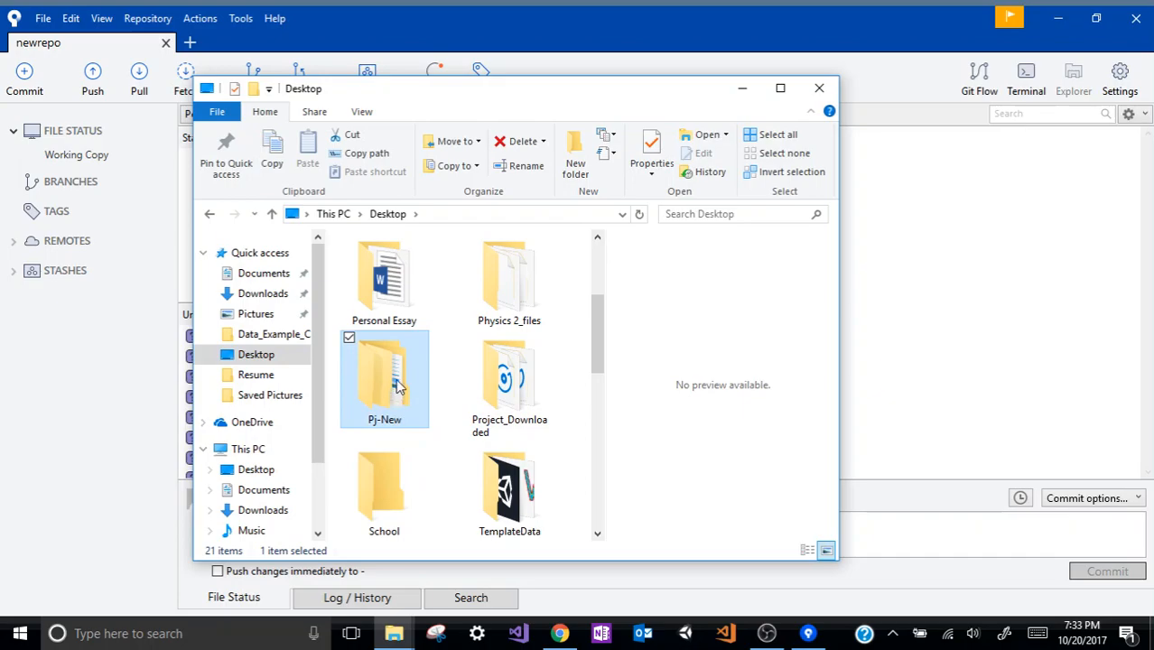
double_click(398, 382)
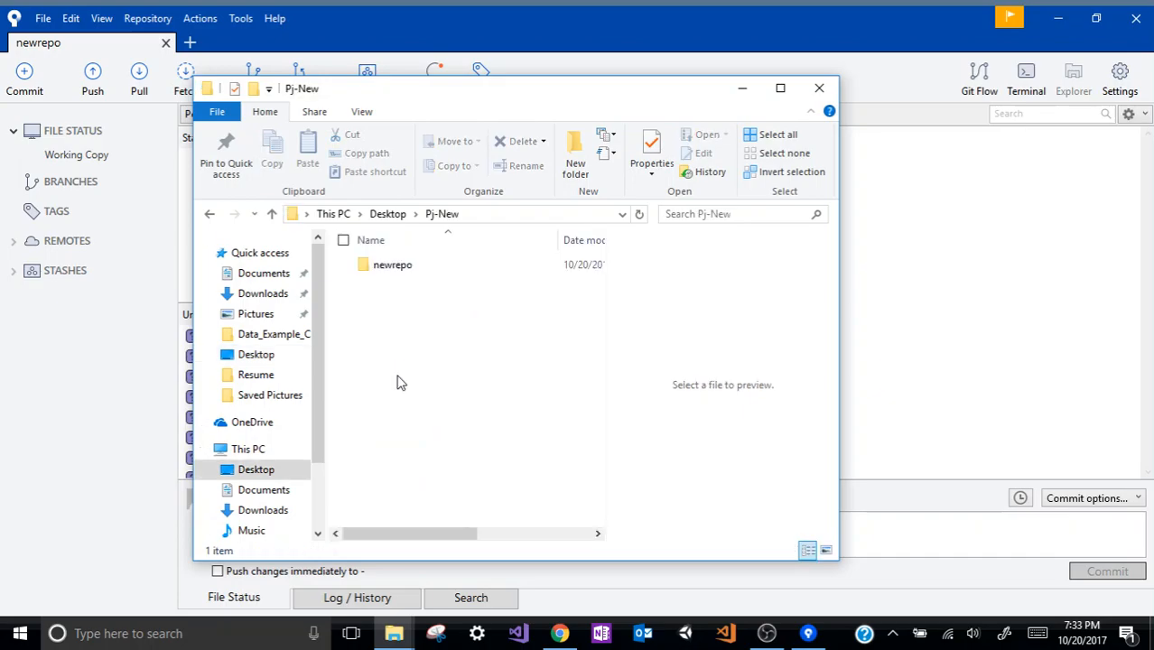
click(431, 269)
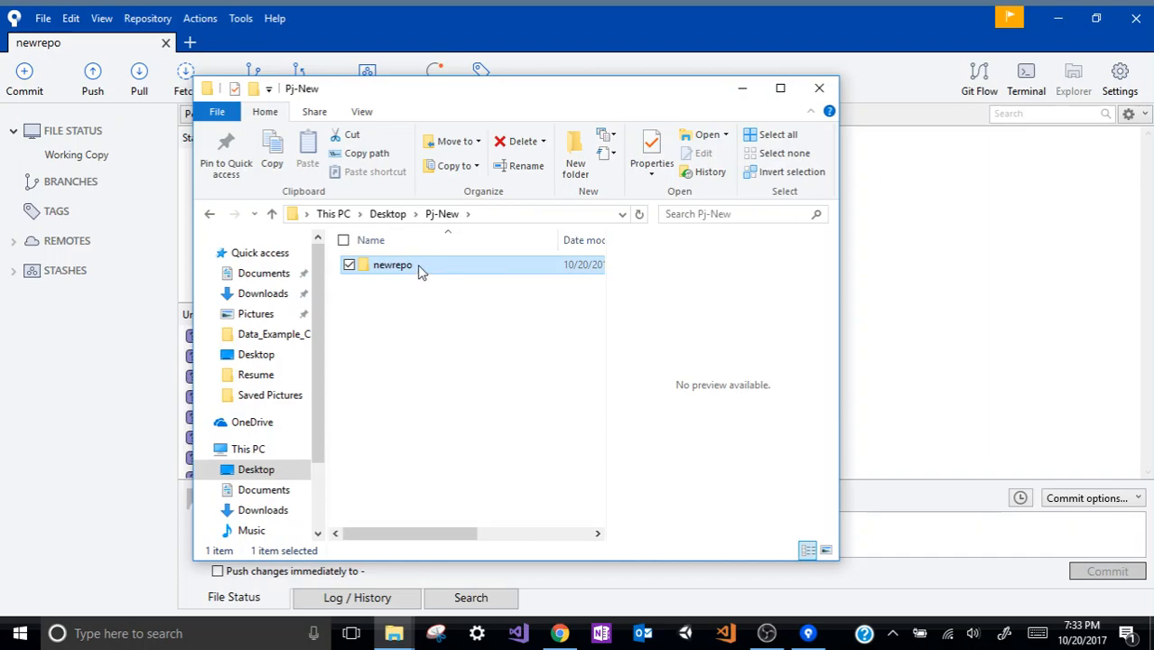
Step: Open the newrepo folder to check for the UnityCloudBuild_Tutorial folder, and close File Explorer
double_click(418, 269)
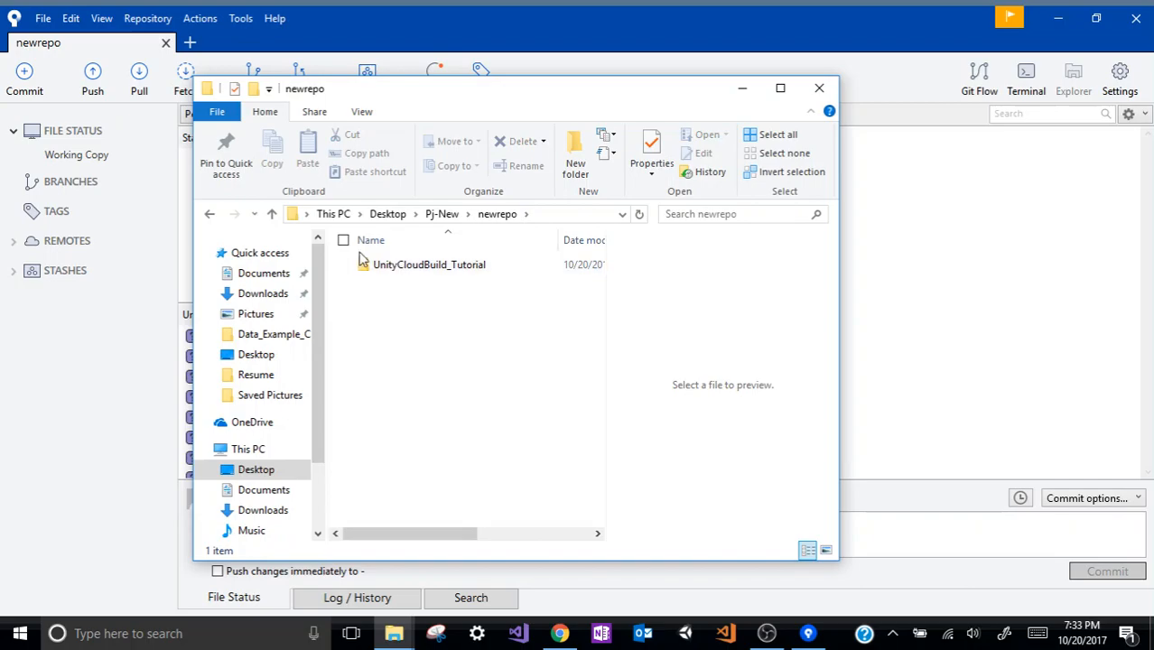
click(820, 87)
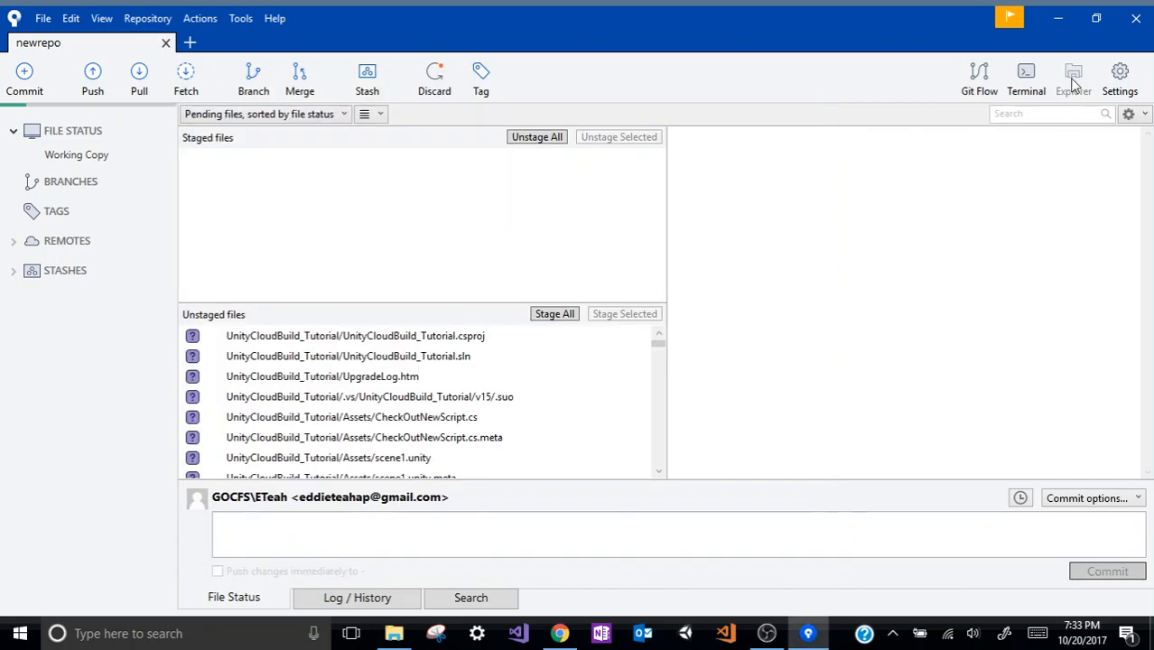
Step: Preview UnityCloudBuild_Tutorial.sln and look through the unstaged files to the end of the list
click(344, 355)
scroll(492, 398, down, 3)
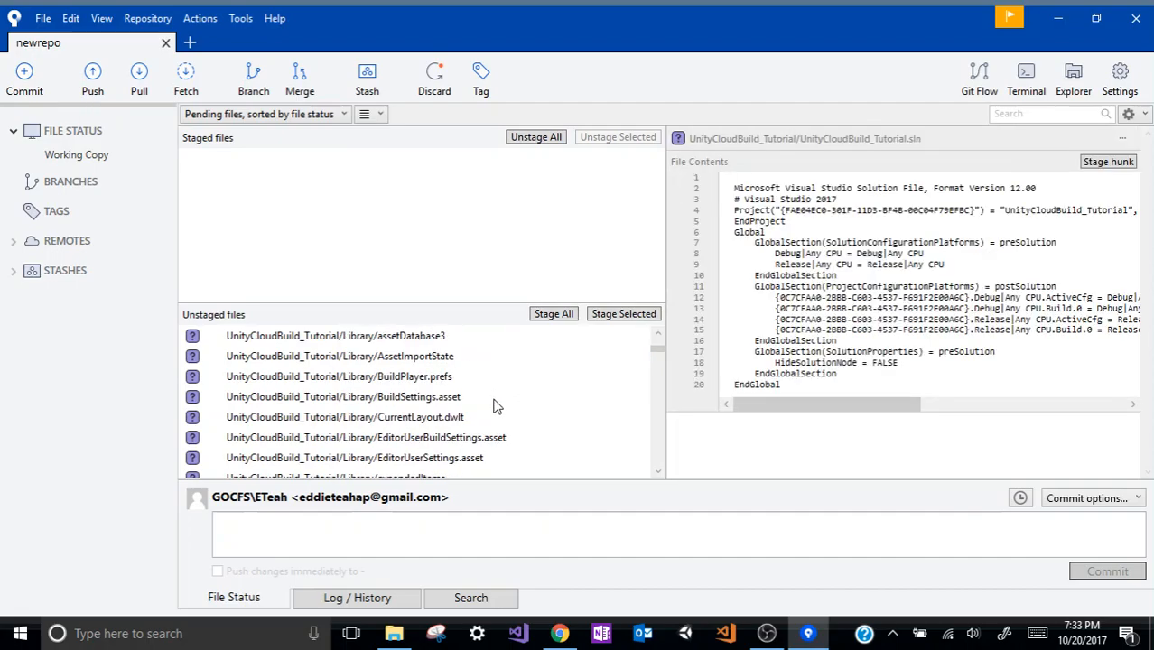
scroll(495, 406, down, 3)
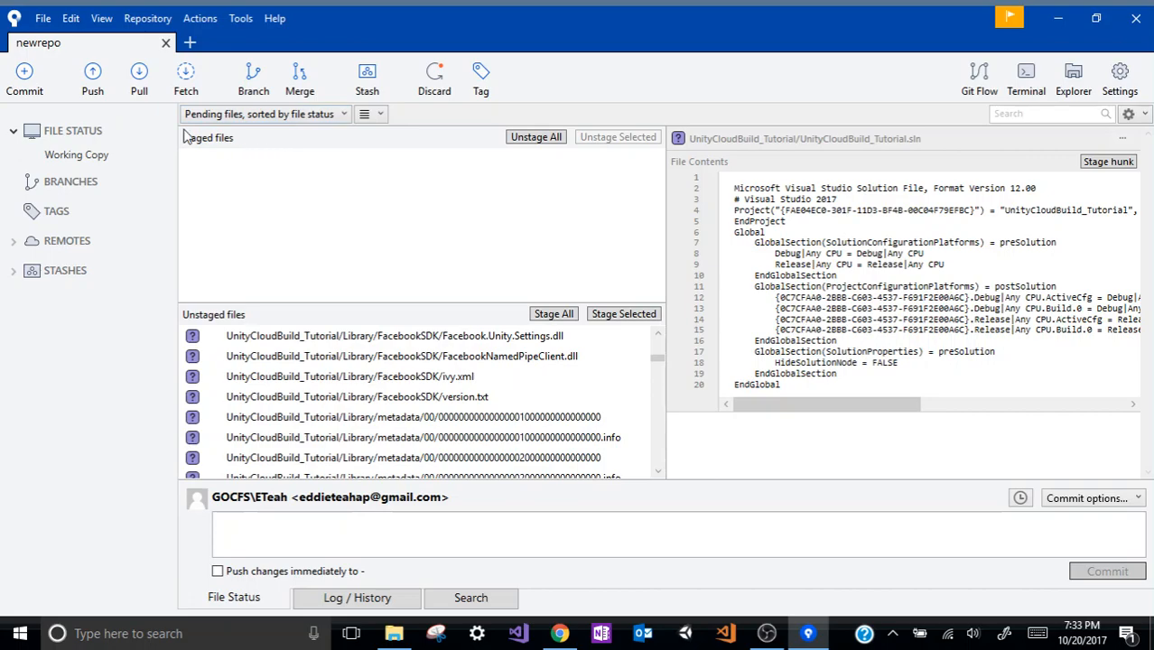
scroll(338, 402, down, 7)
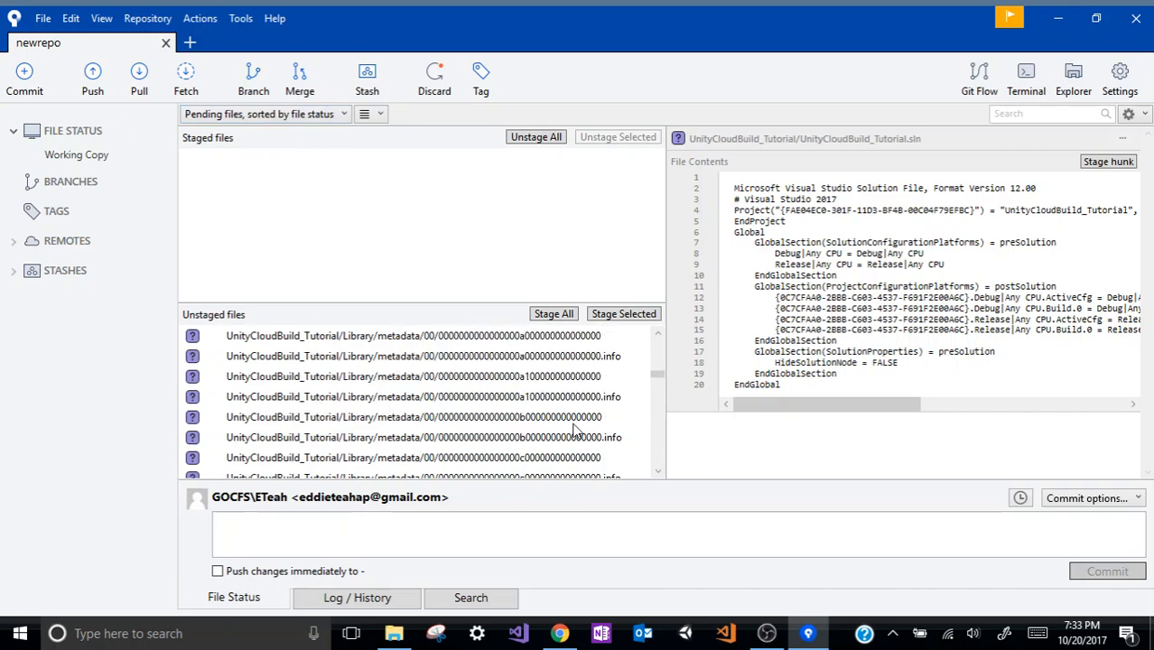
drag(654, 374, 655, 472)
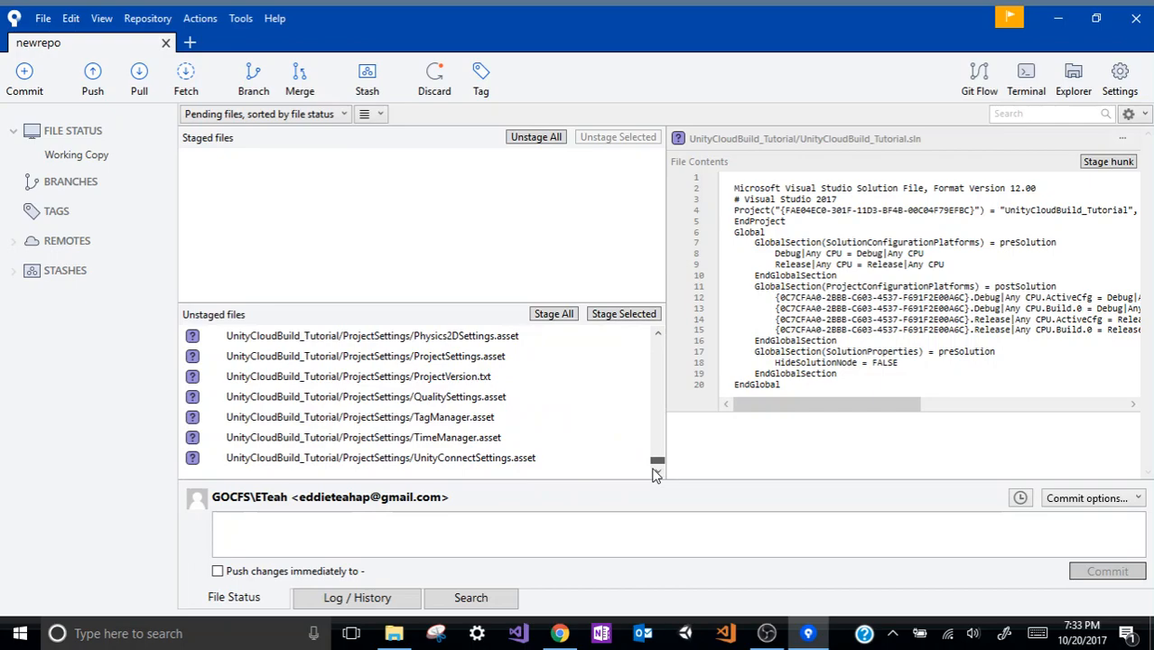
Step: Examine the contents of the unstaged ProjectSettings files, including ProjectSettings.asset and InputManager.asset
click(395, 460)
key(Up)
key(Up)
key(Up)
key(Up)
key(Up)
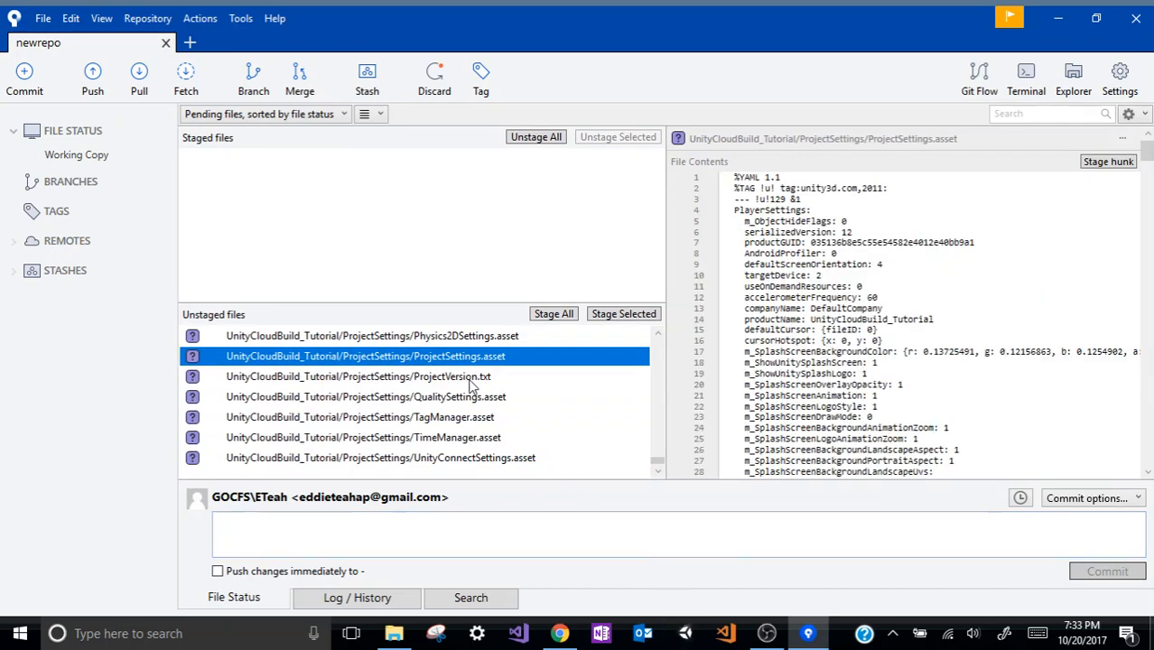
scroll(469, 397, up, 3)
click(431, 457)
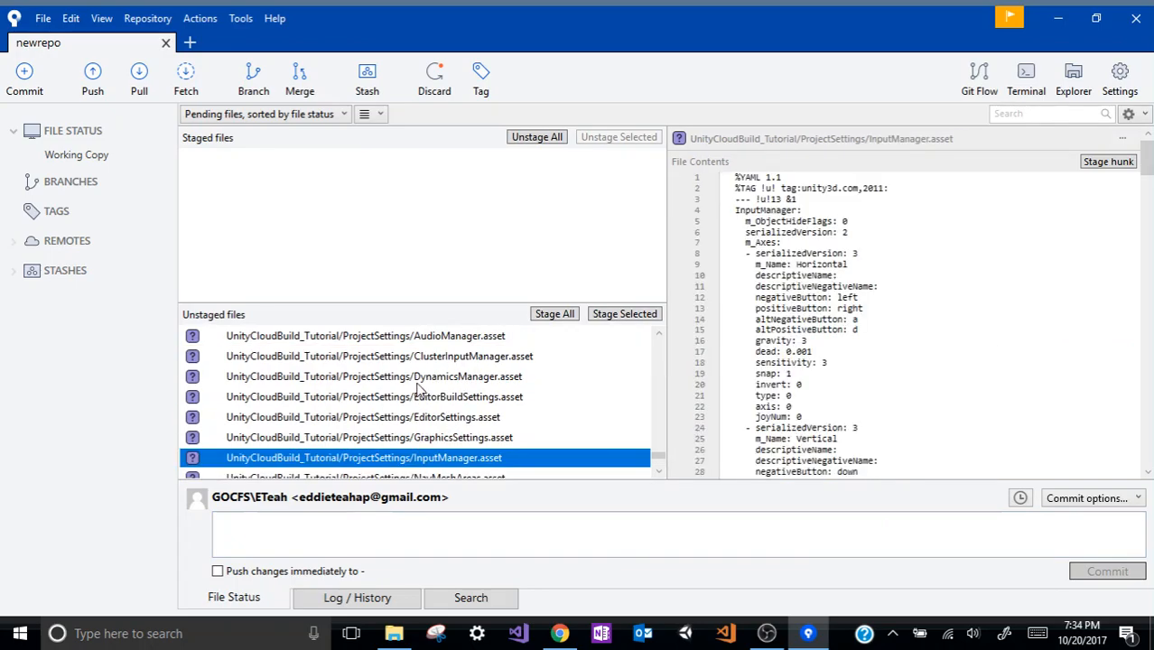
click(418, 380)
Step: Look through the unstaged Library files, previewing entries in UnityAssemblies, ScriptAssemblies and metadata
scroll(418, 386, down, 5)
click(434, 395)
scroll(445, 402, down, 5)
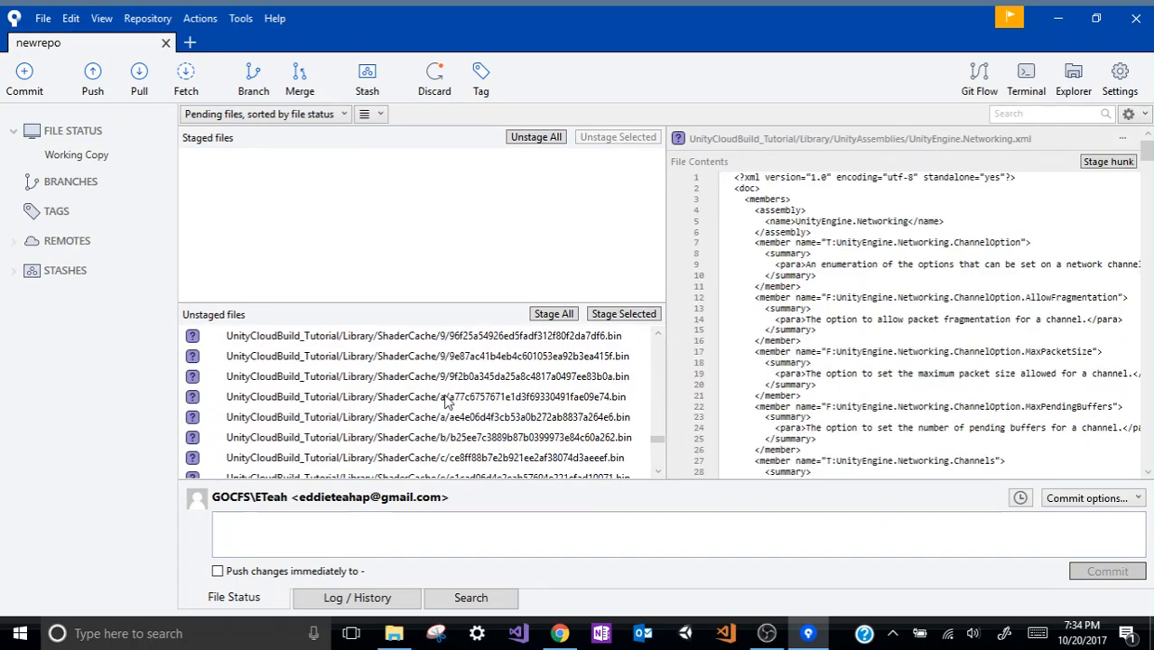
click(446, 402)
scroll(445, 402, down, 10)
click(428, 361)
scroll(452, 360, up, 3)
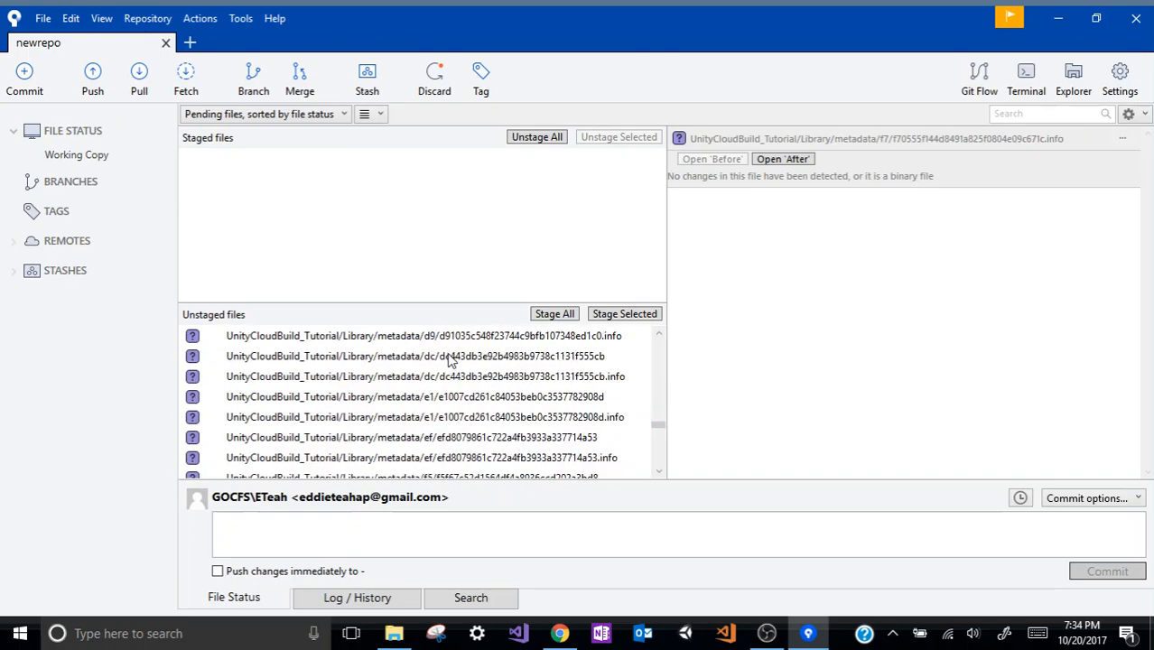
scroll(452, 359, up, 1)
scroll(438, 398, down, 6)
scroll(427, 404, up, 4)
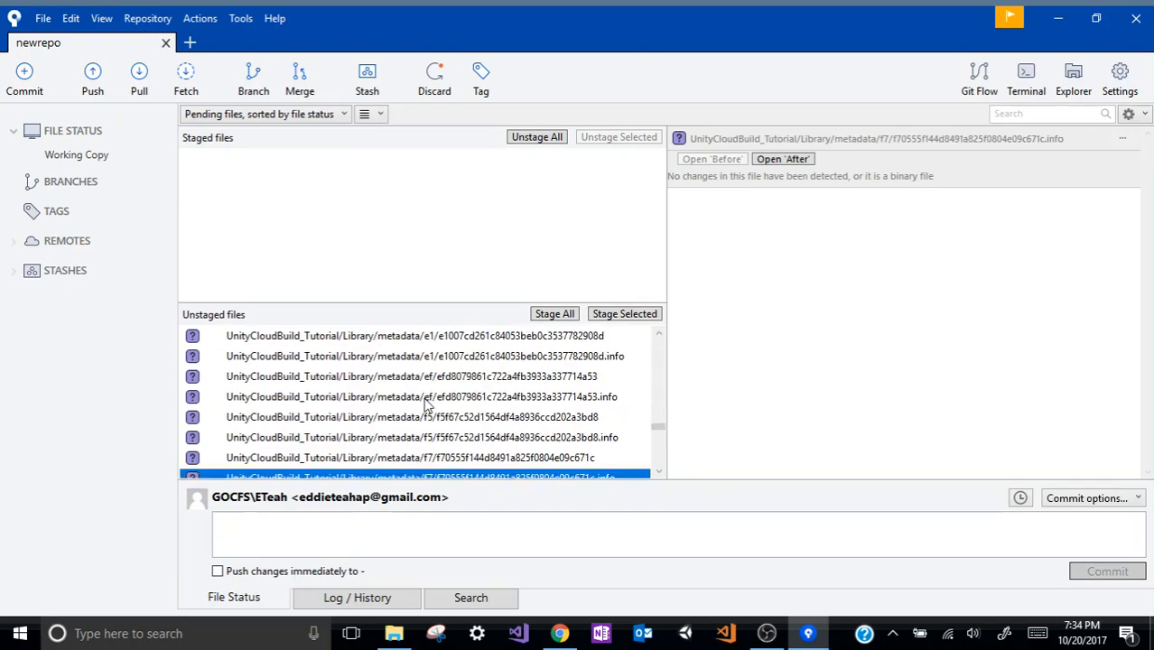
scroll(427, 405, down, 3)
click(430, 378)
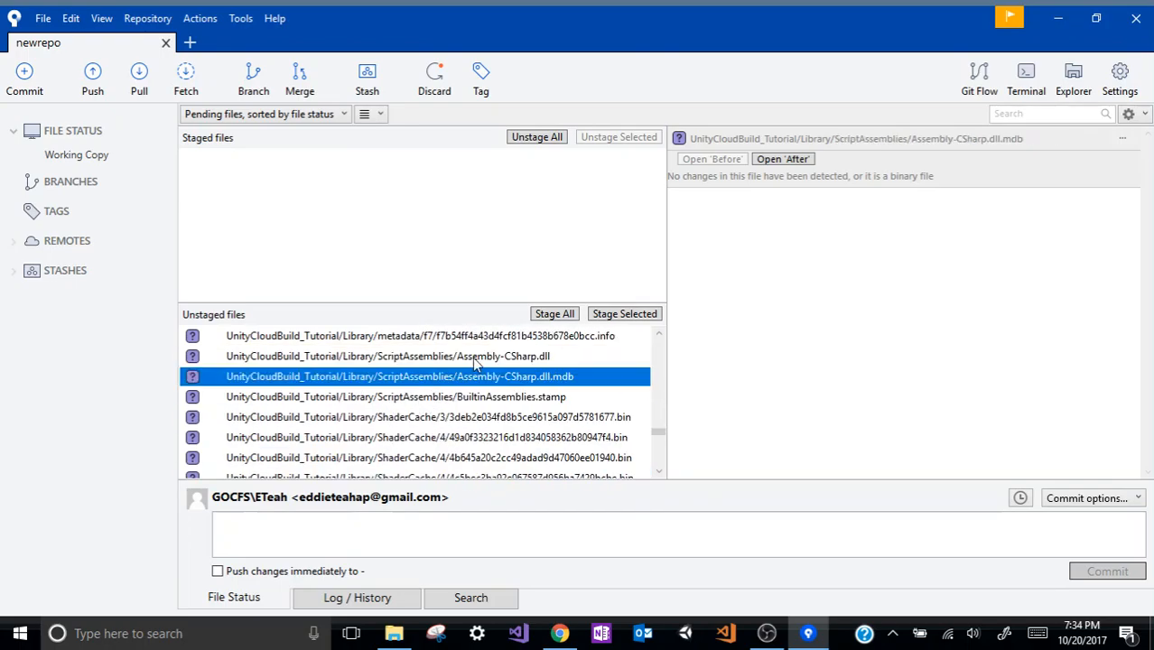
scroll(456, 380, up, 5)
click(457, 377)
scroll(456, 377, up, 10)
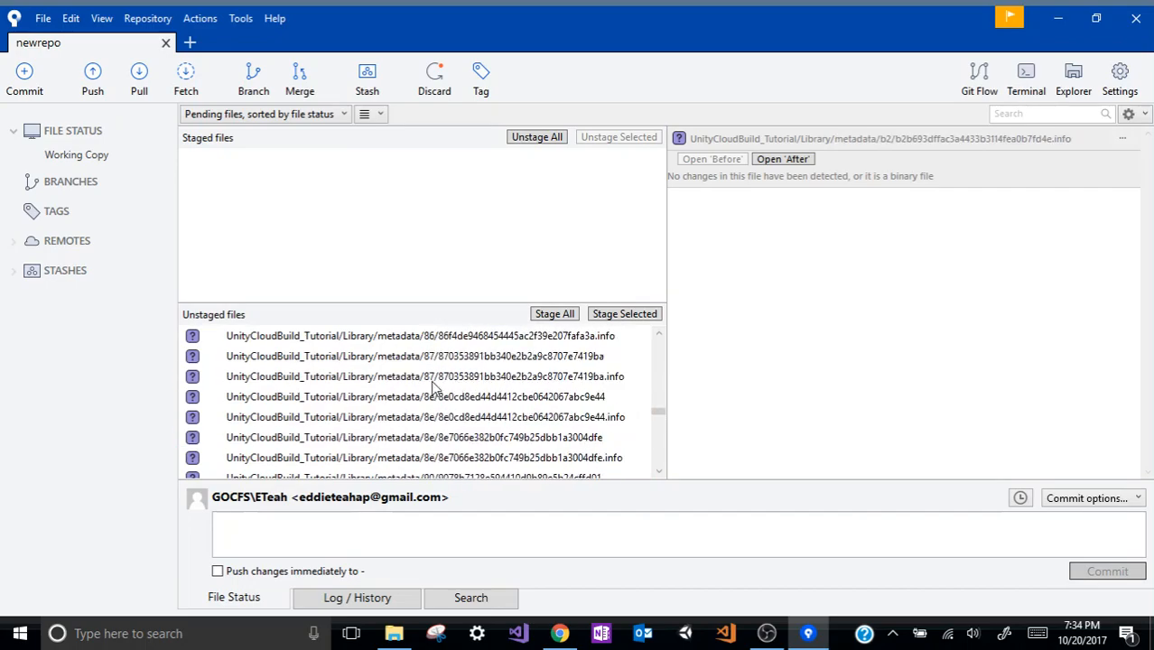
click(229, 341)
scroll(275, 337, up, 5)
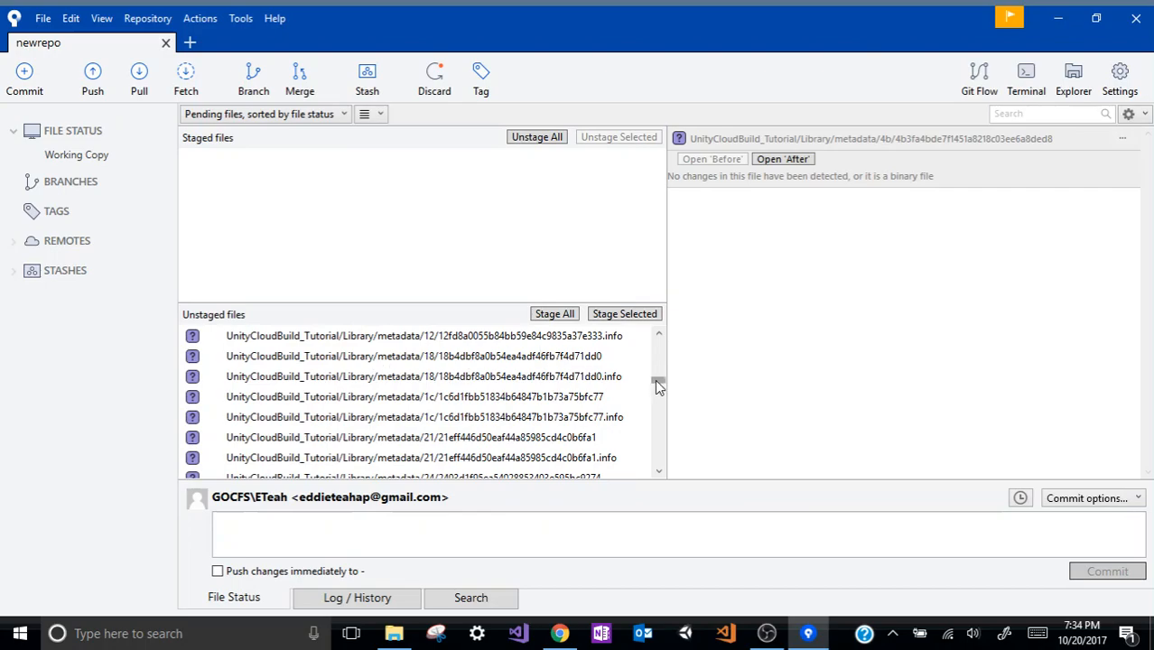
Step: Preview UnityCloudBuild_Tutorial.csproj, stage all the unstaged project files and look over the staged list
drag(658, 384, 656, 338)
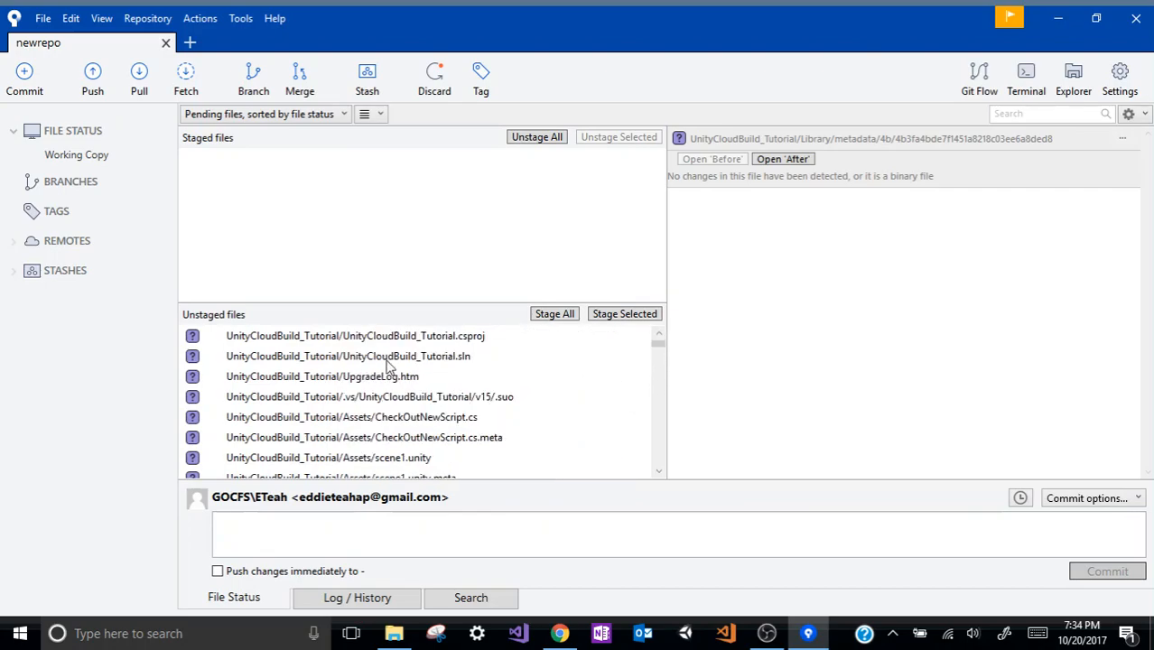
click(311, 338)
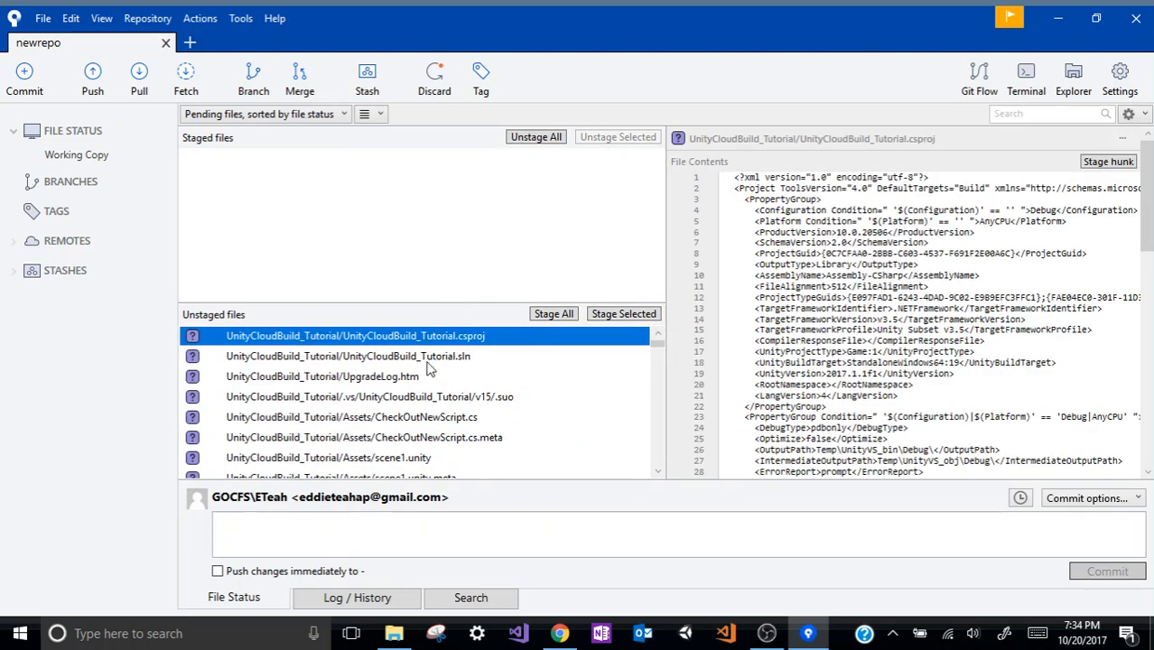
click(548, 315)
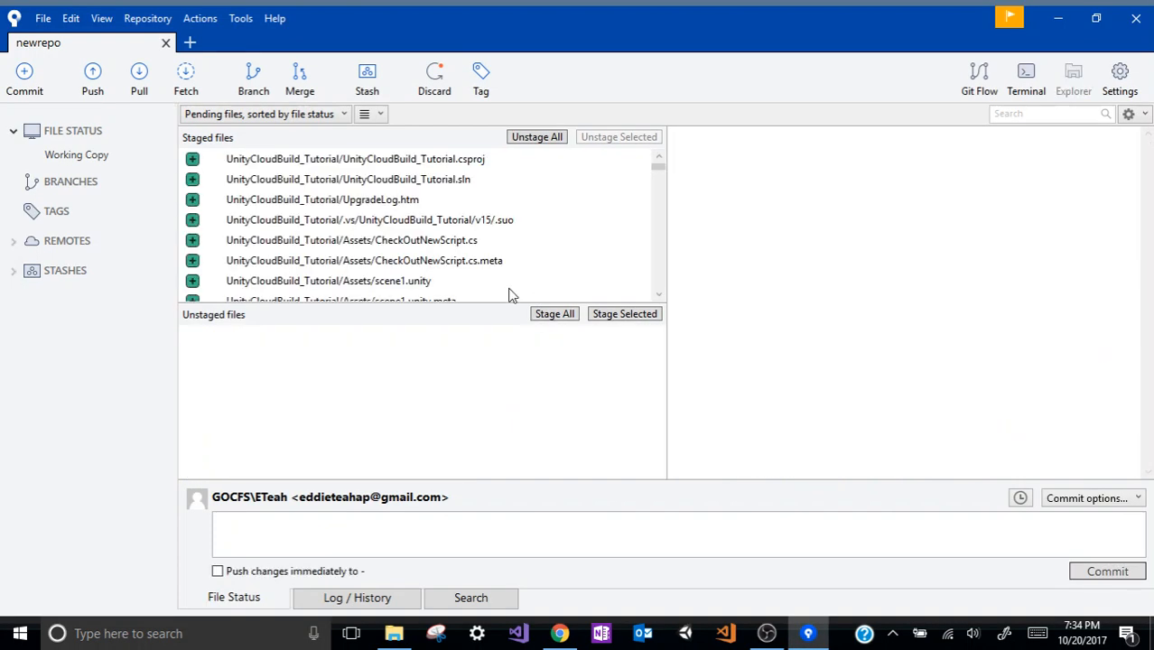
scroll(384, 244, down, 10)
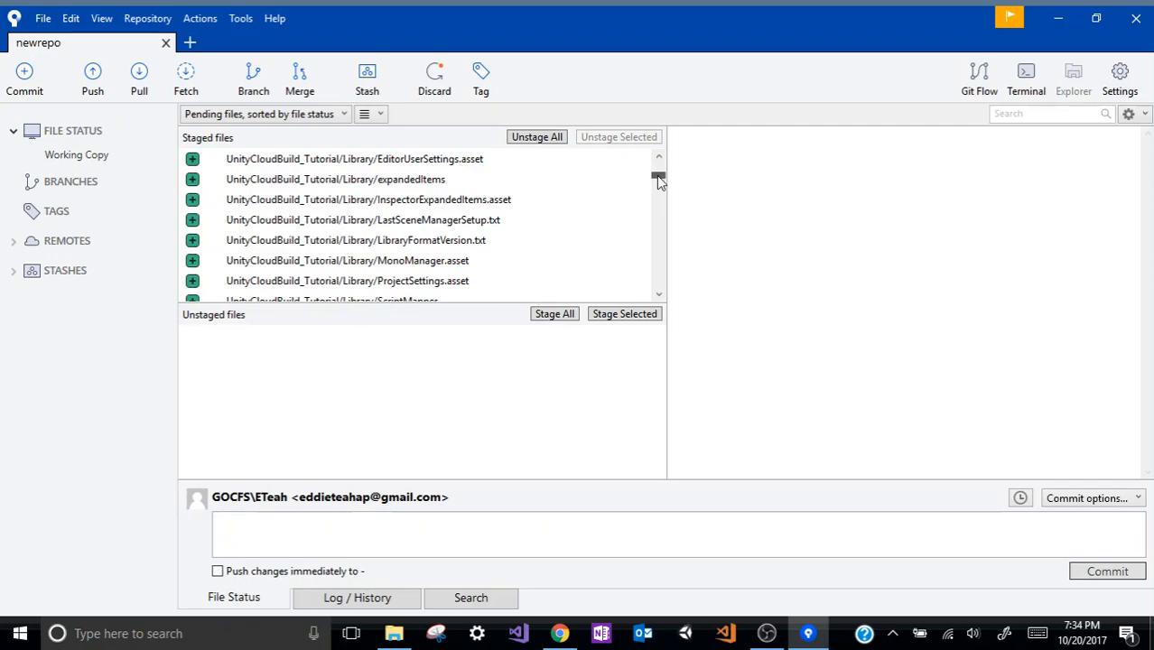
drag(656, 177, 665, 147)
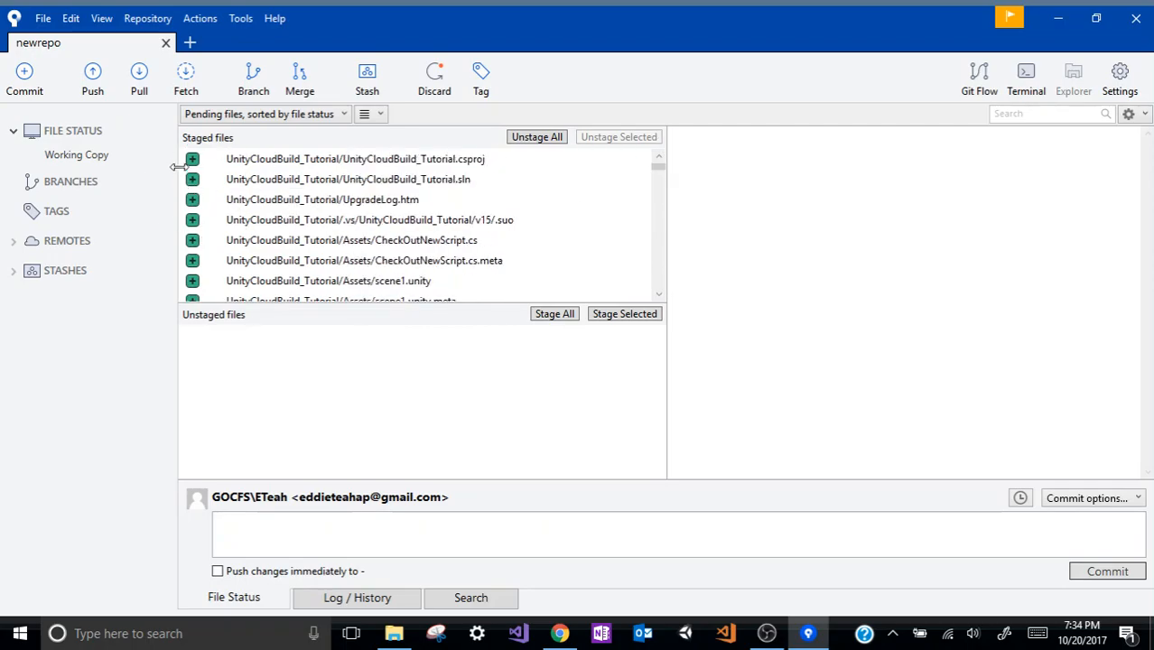
Step: Commit the staged files with the message "Hi delivery dude, please take this to my best friend...."
click(333, 527)
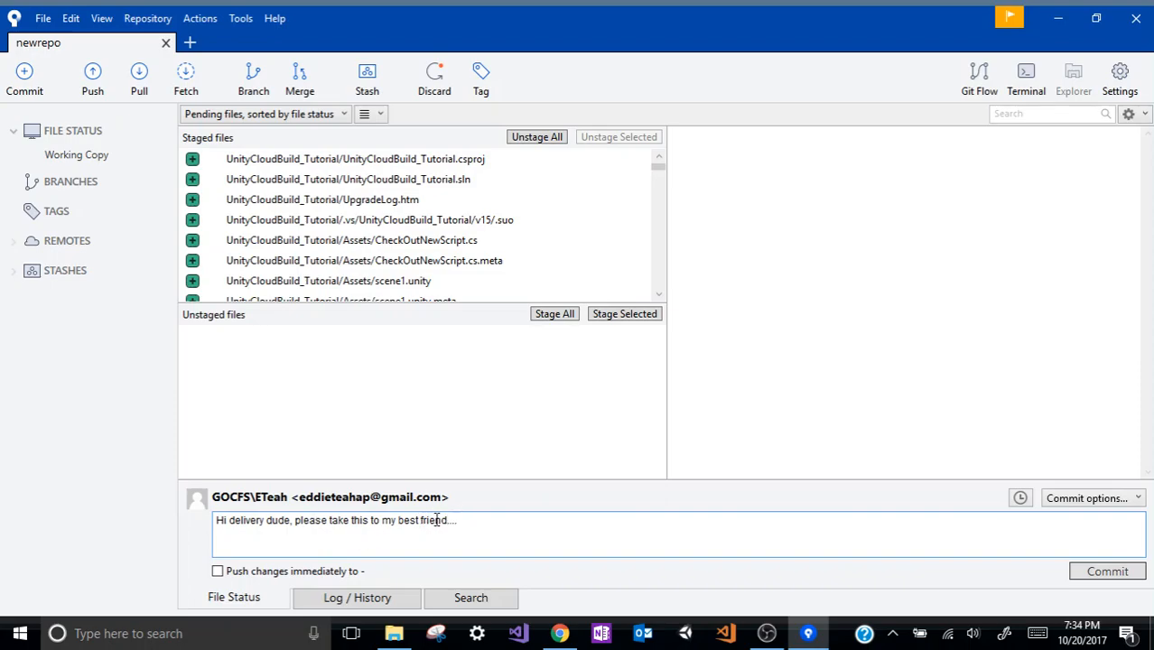
drag(457, 520, 167, 504)
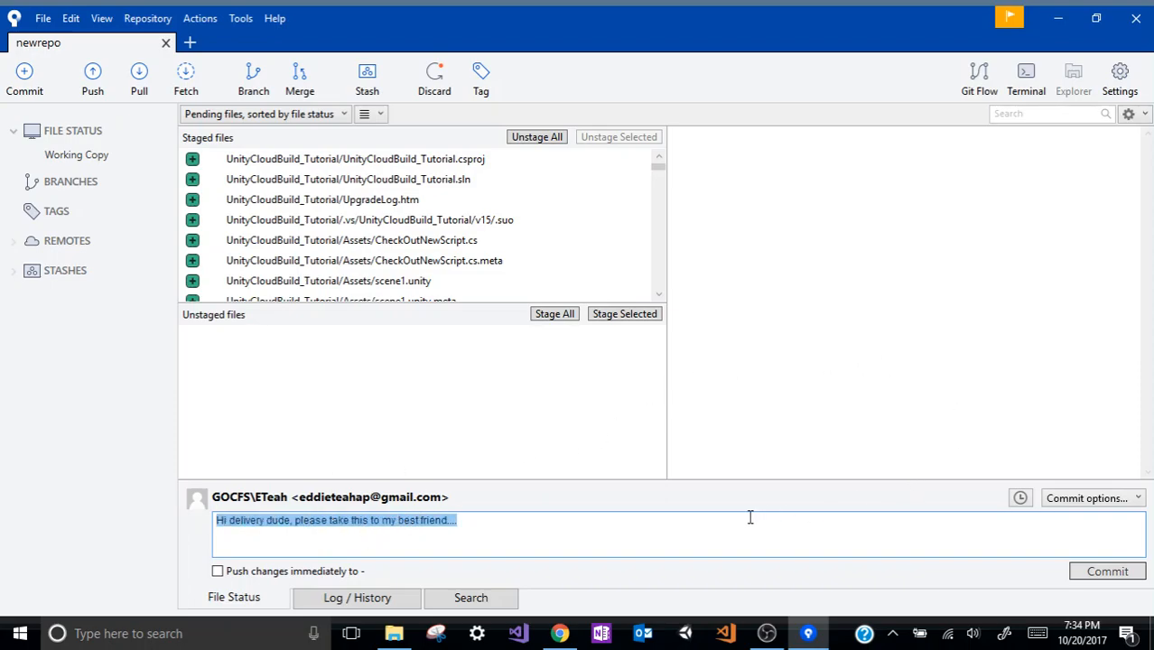
click(1089, 578)
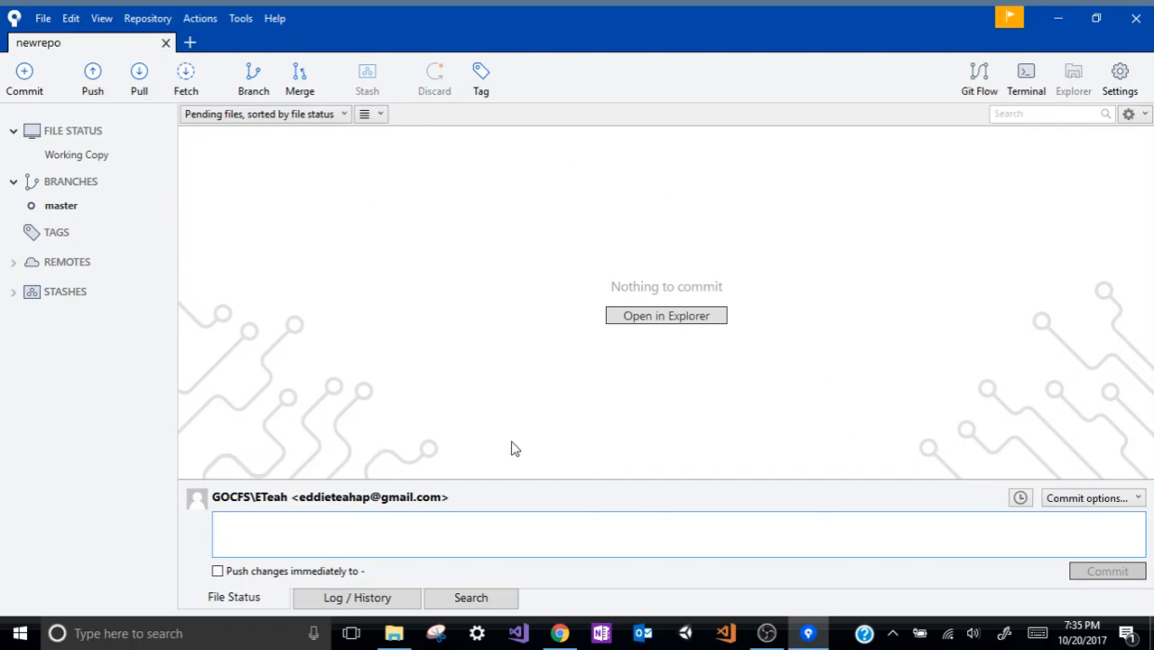
Step: Push the local master branch to master on the origin repository, with tracking and all tags included
click(91, 79)
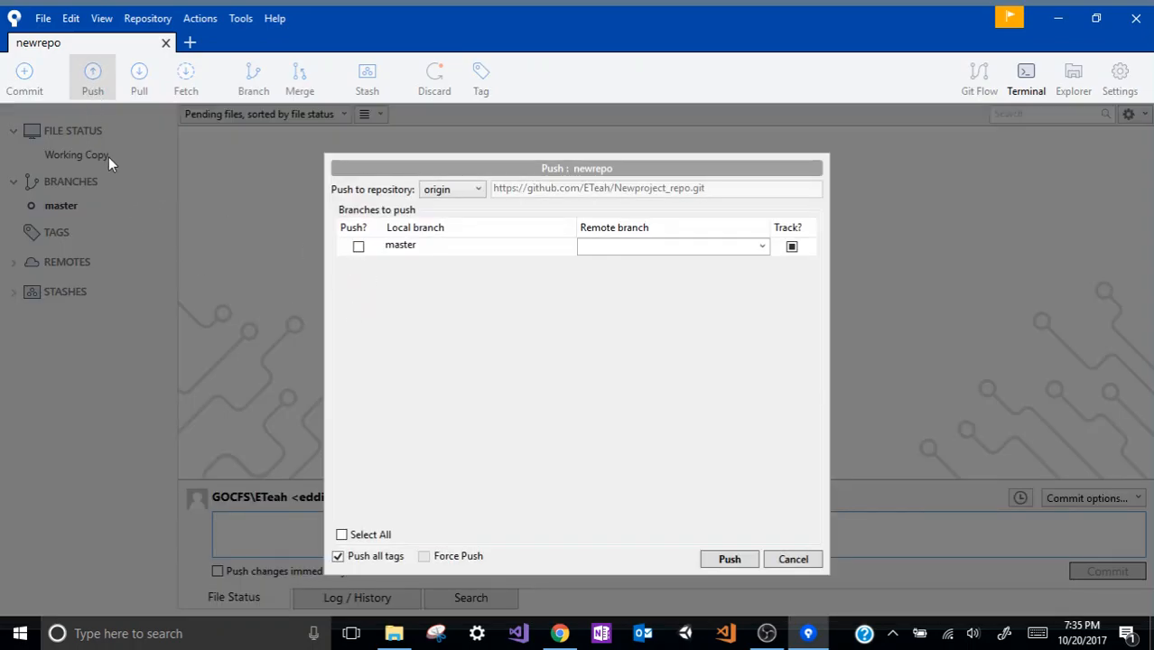
click(358, 246)
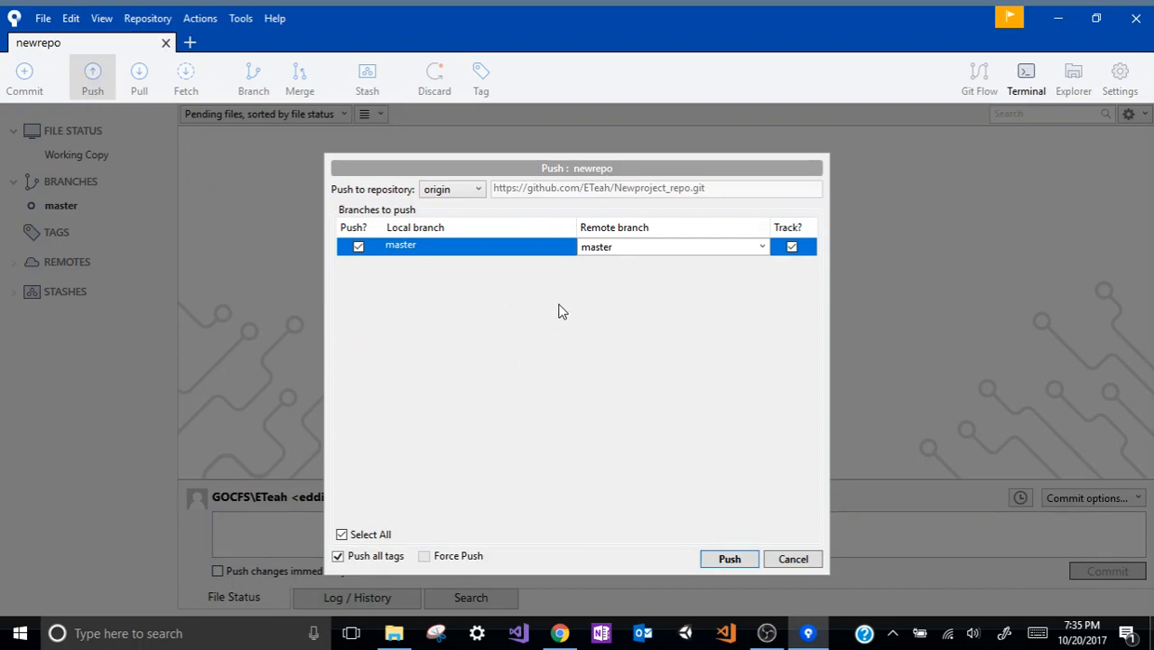
click(729, 560)
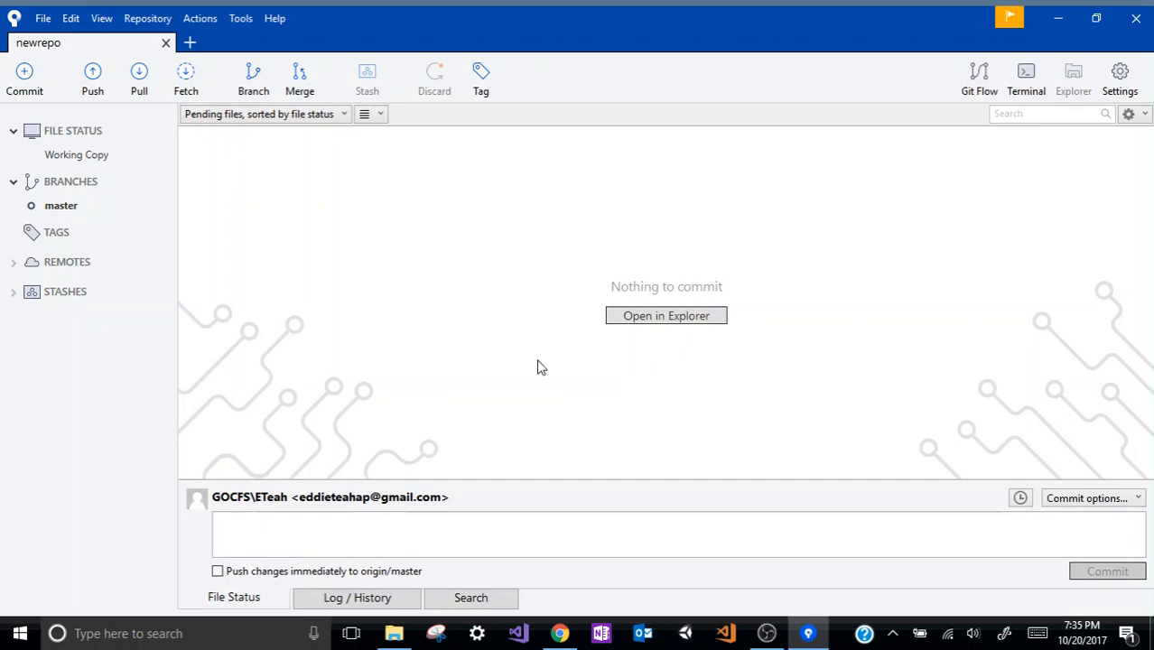
Step: Switch to Chrome and highlight the "Create Cloud project" line on the Steps slide of Project Management Presentation
click(561, 635)
click(603, 447)
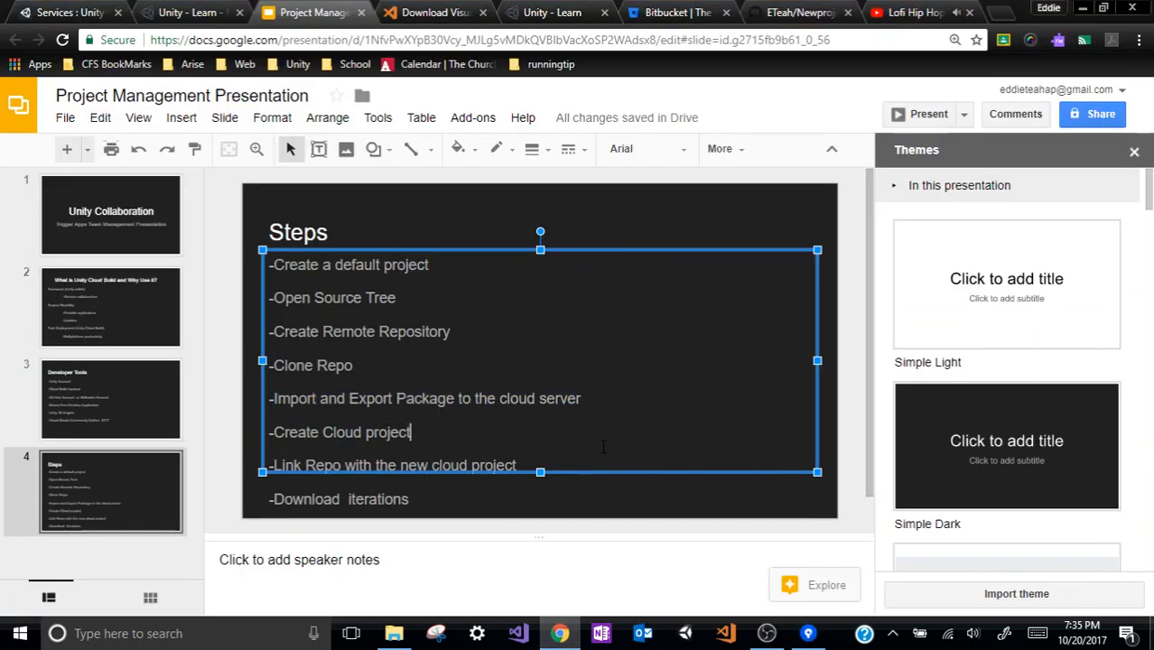
drag(274, 433, 436, 432)
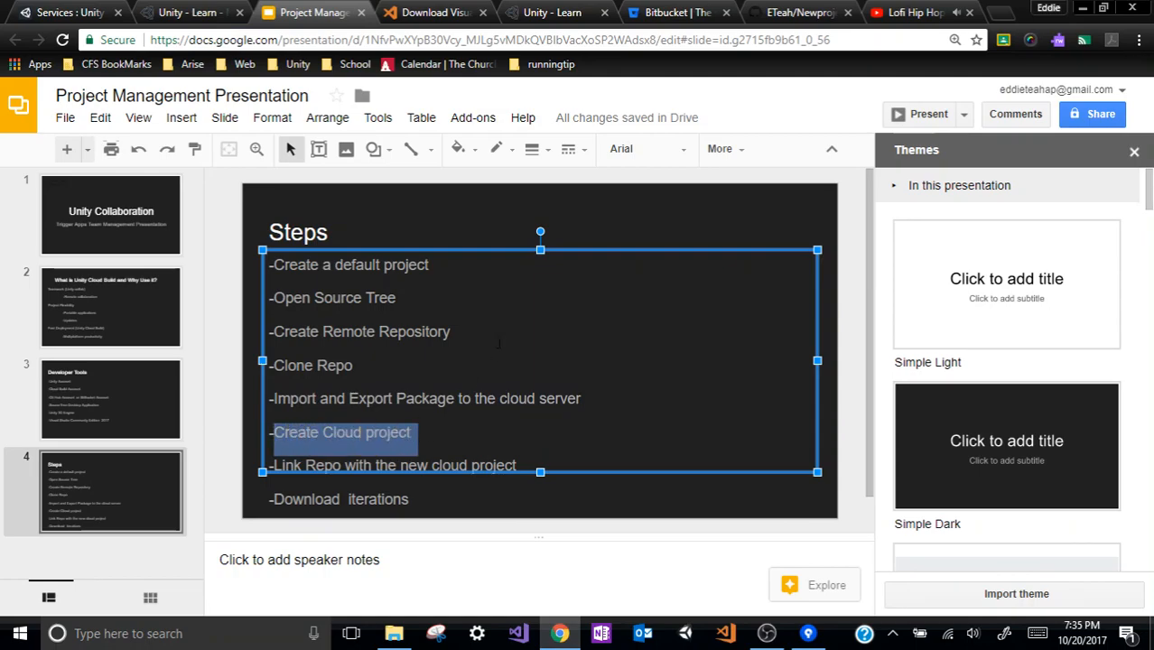
click(278, 399)
drag(274, 432, 416, 431)
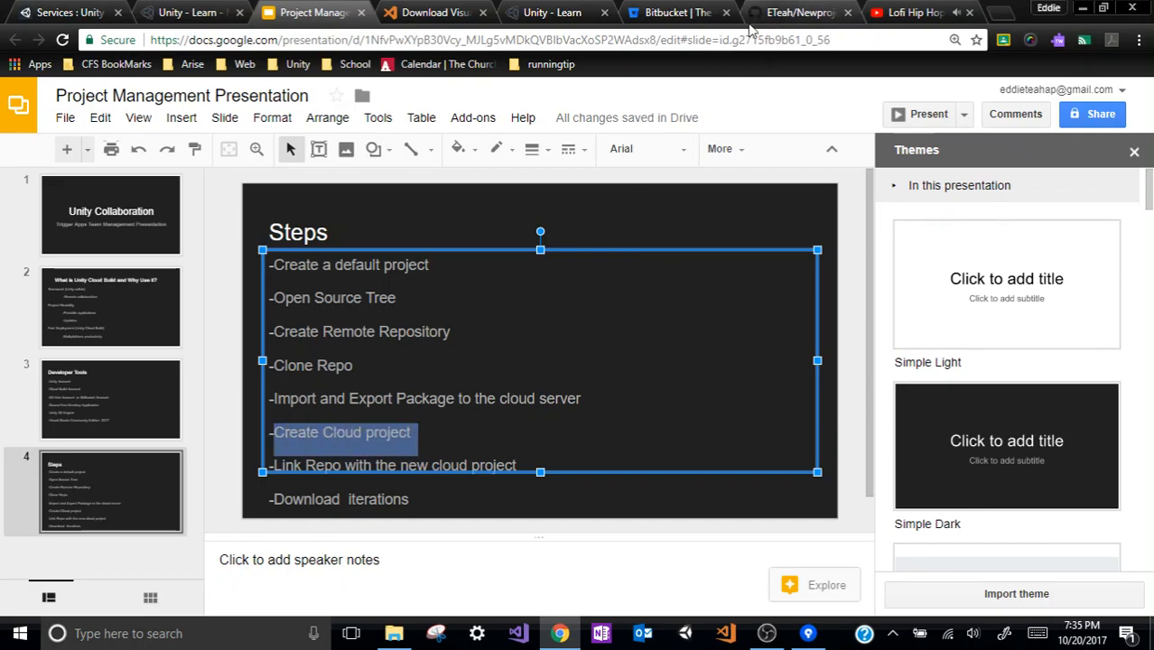
Step: Go to the already open Unity Dashboard page and open its list of Develop projects
click(558, 13)
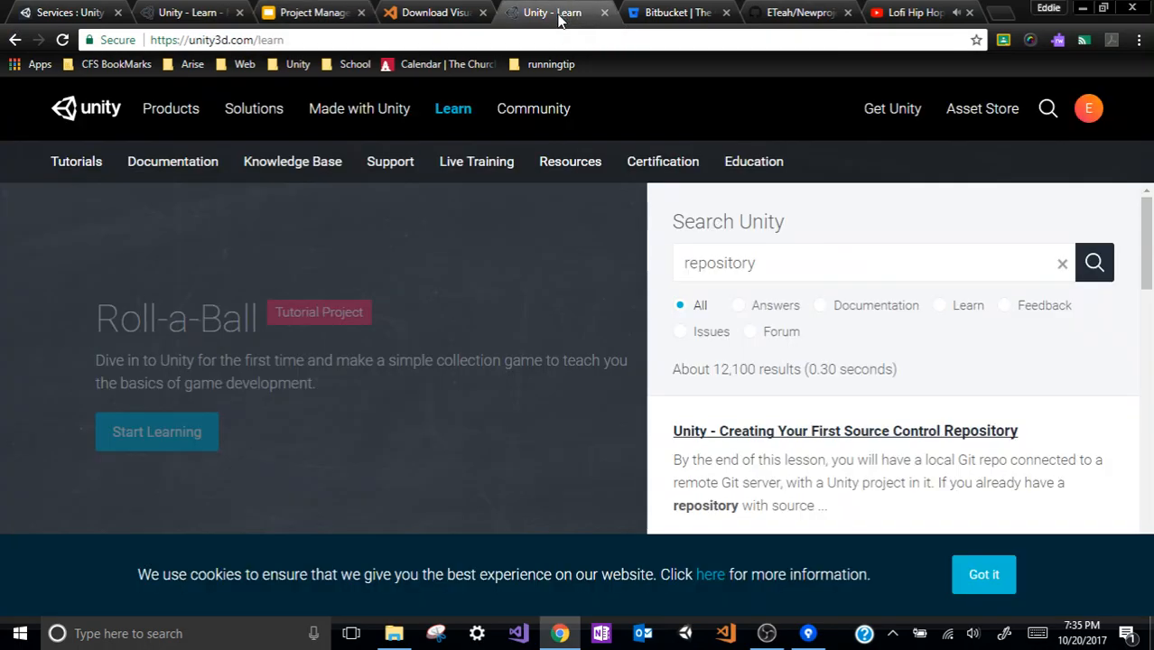
click(91, 13)
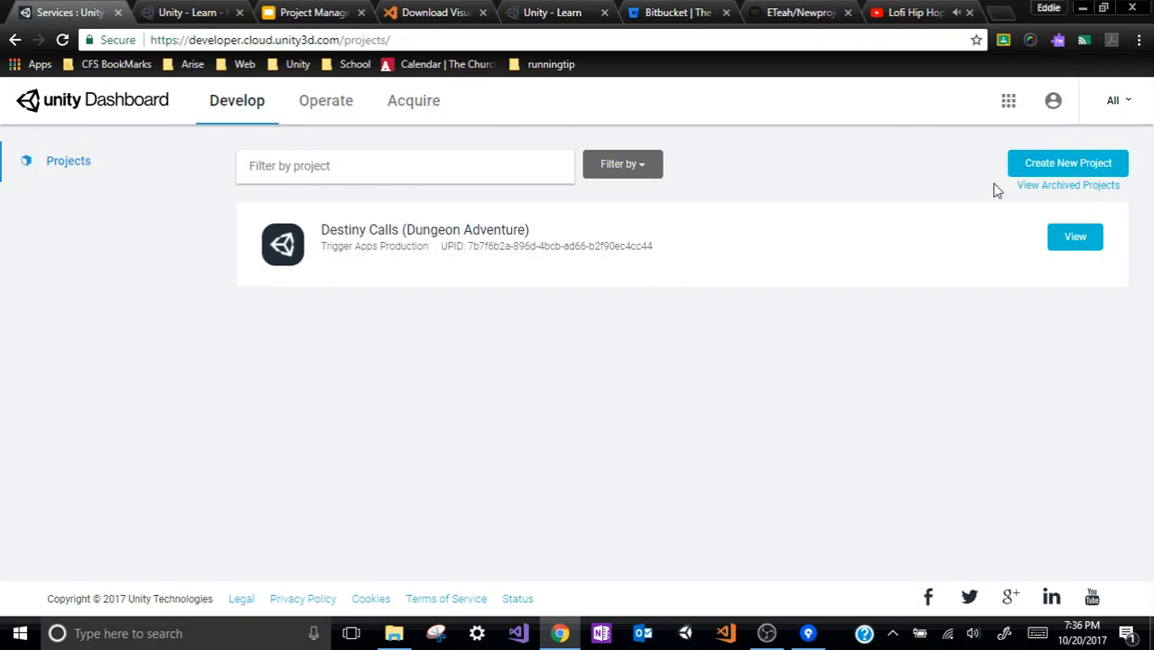
click(1005, 102)
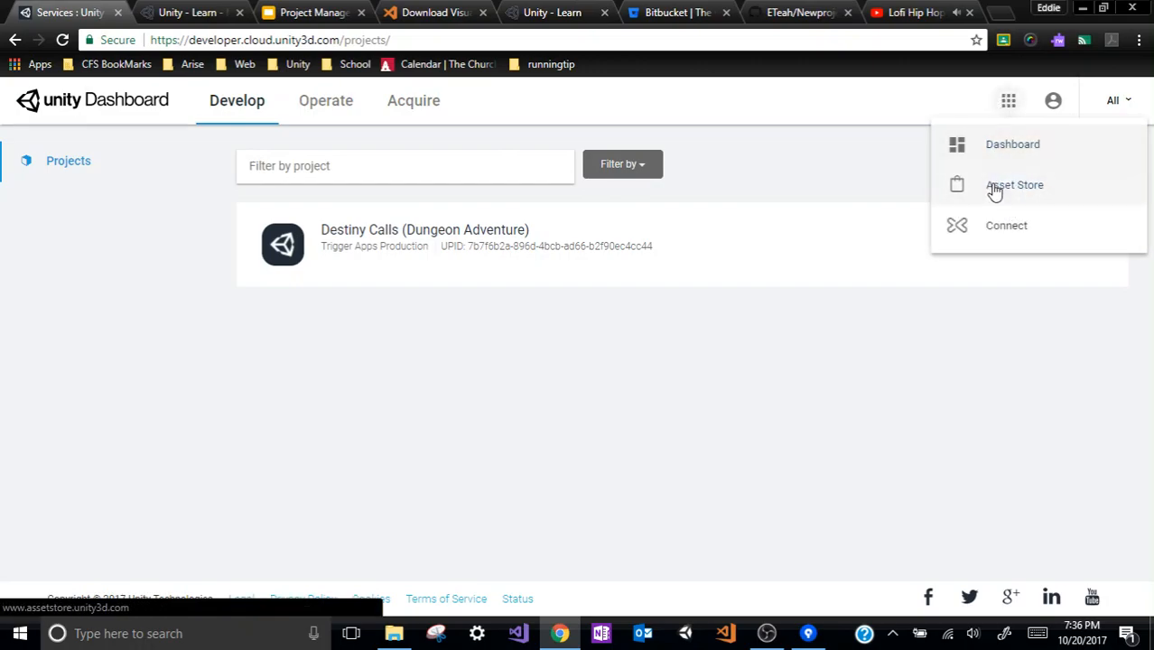
click(1002, 153)
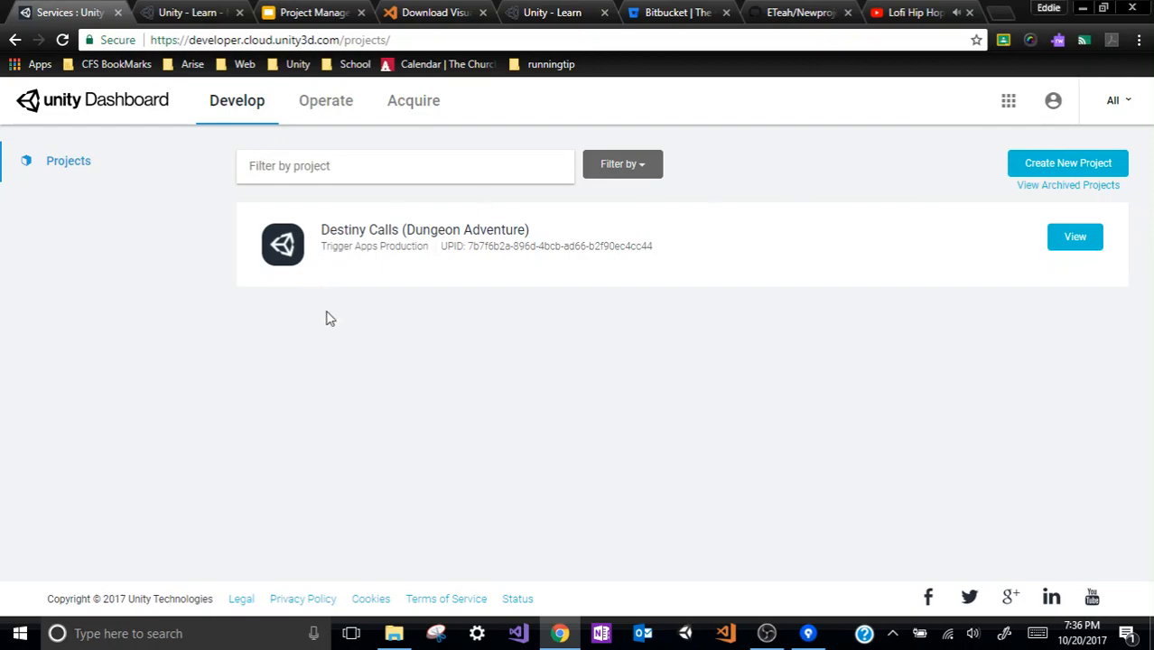
Step: Create a new project named "This is the online version of UnityCloudBuild_Tut" in the Trigger Apps Production organization
click(1086, 171)
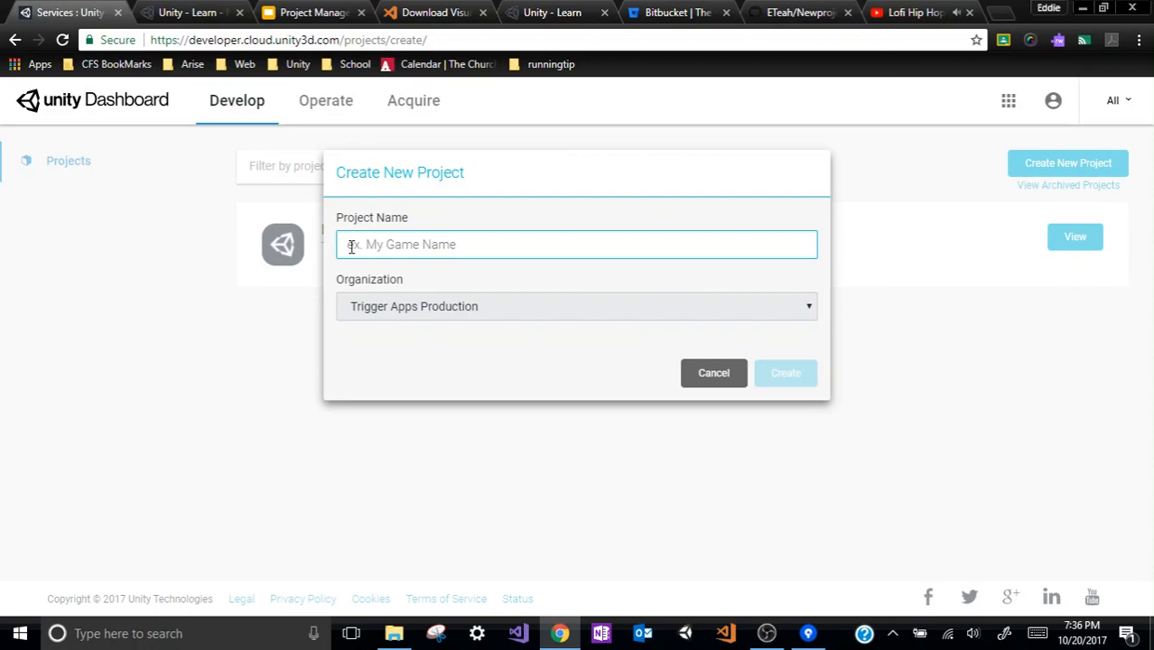
text(T)
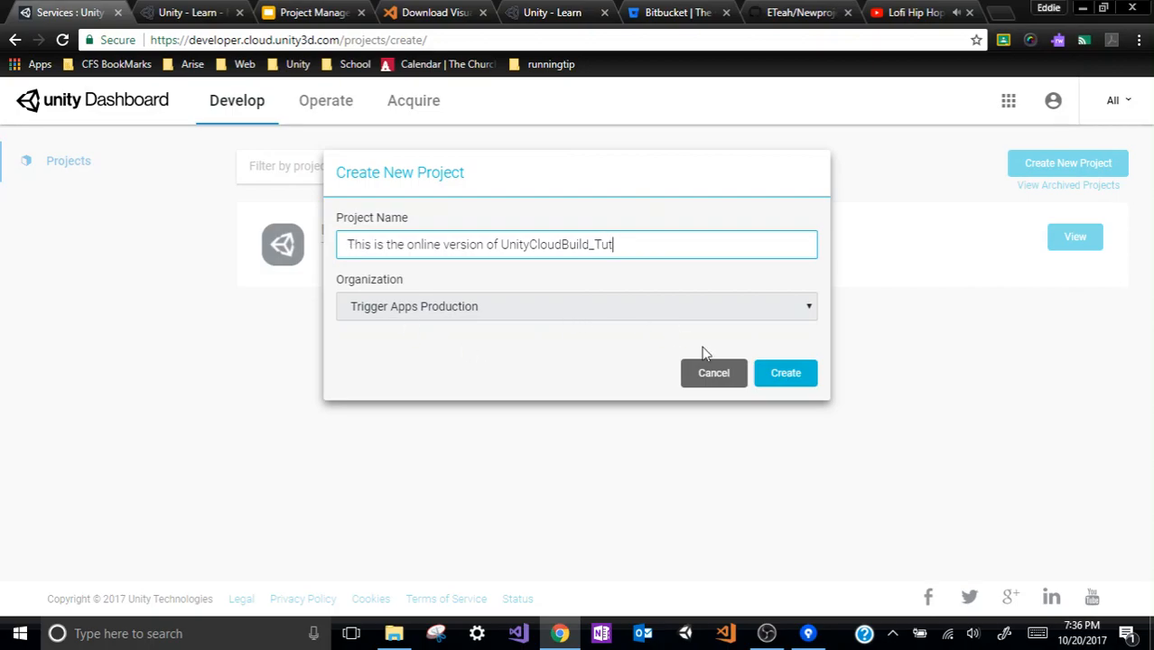
click(782, 373)
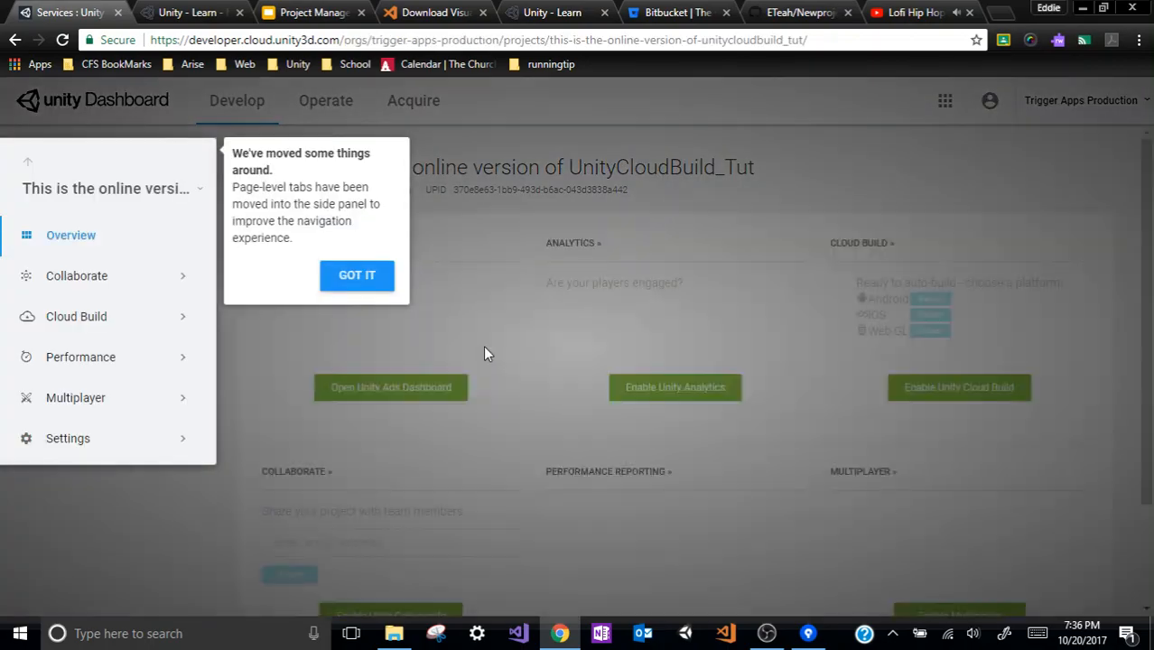
Step: Dismiss the navigation notice and enable Unity Collaborate for the new project
click(356, 276)
scroll(812, 479, down, 1)
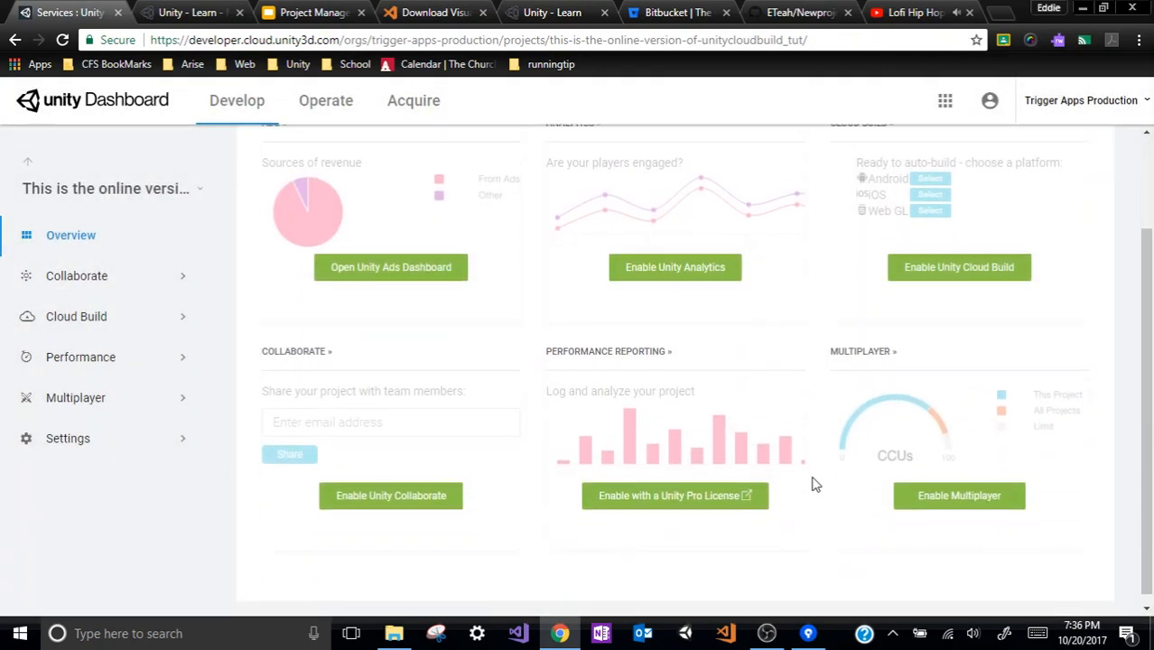
scroll(577, 141, up, 1)
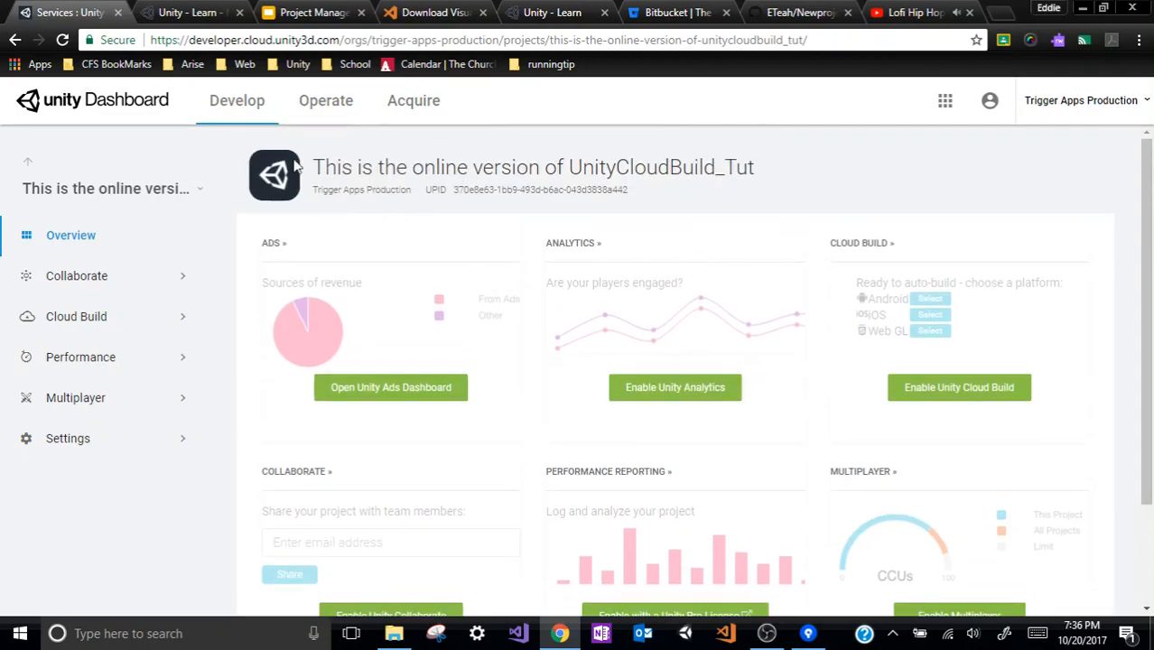
scroll(695, 432, down, 1)
scroll(382, 299, up, 1)
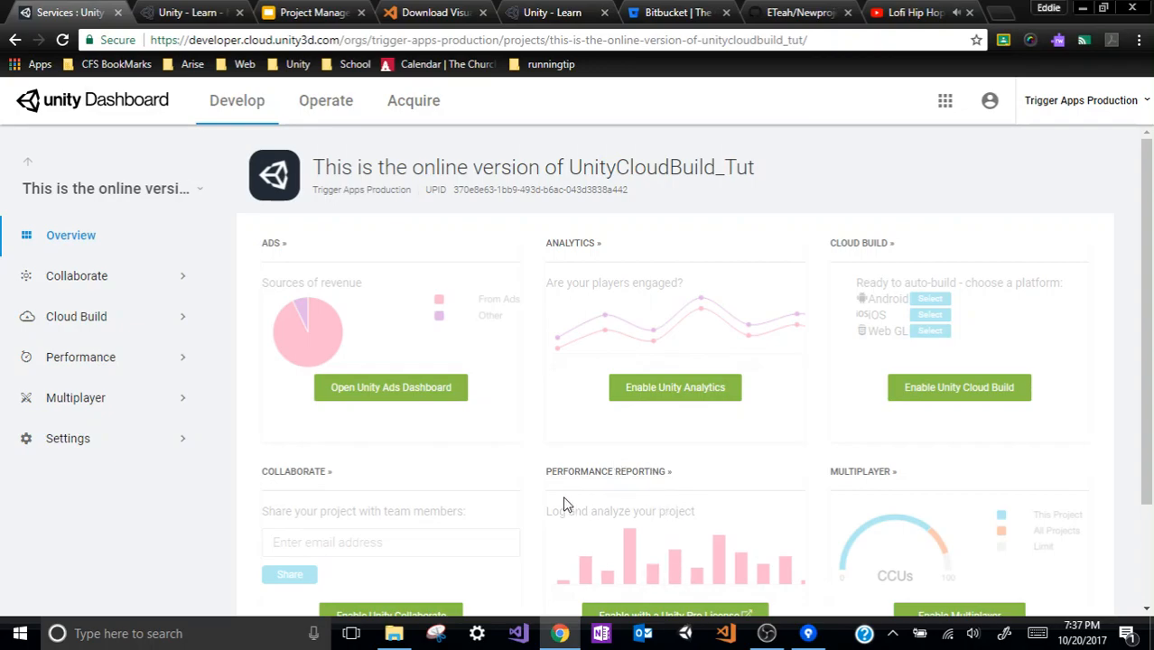
scroll(657, 501, down, 1)
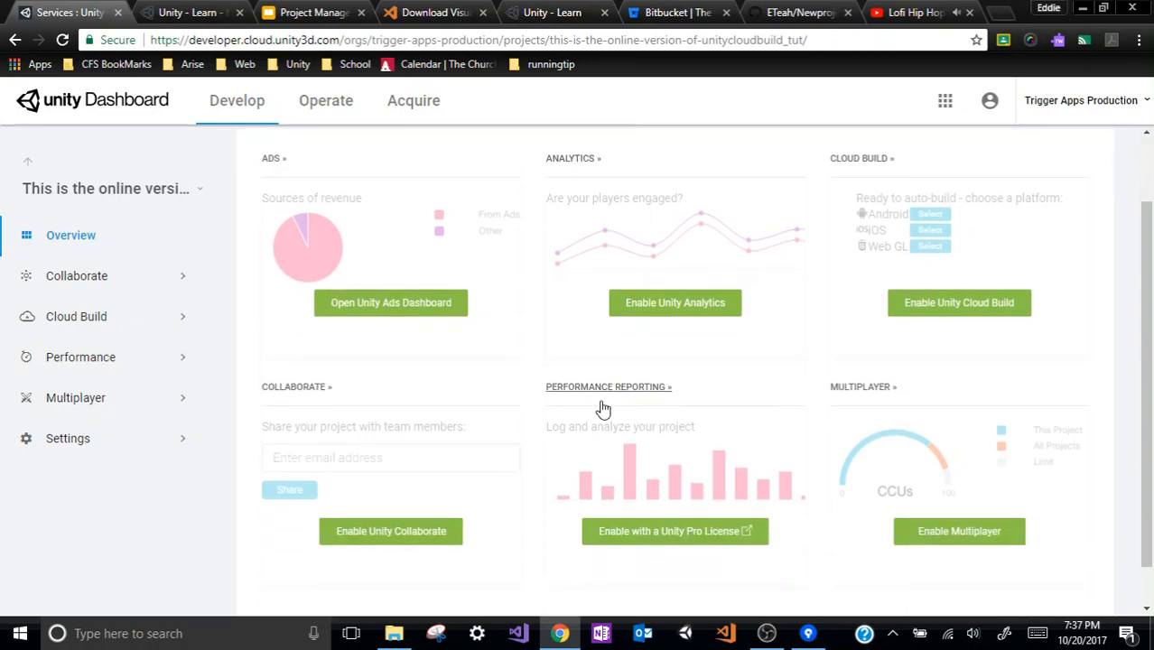
scroll(382, 508, up, 1)
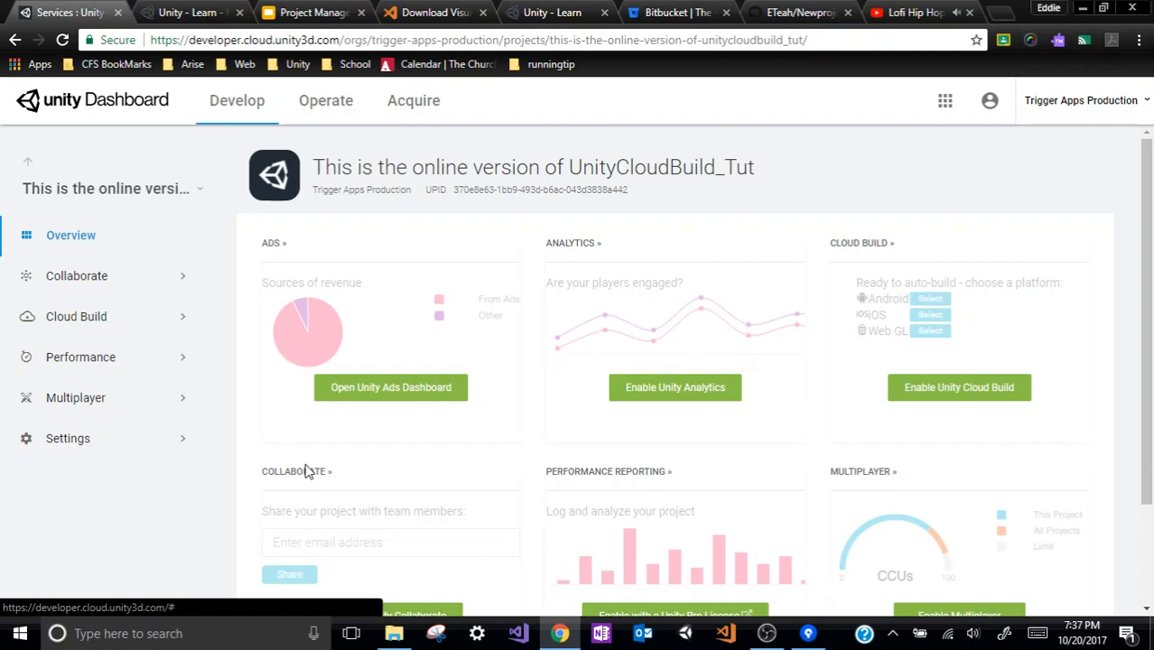
scroll(307, 471, down, 2)
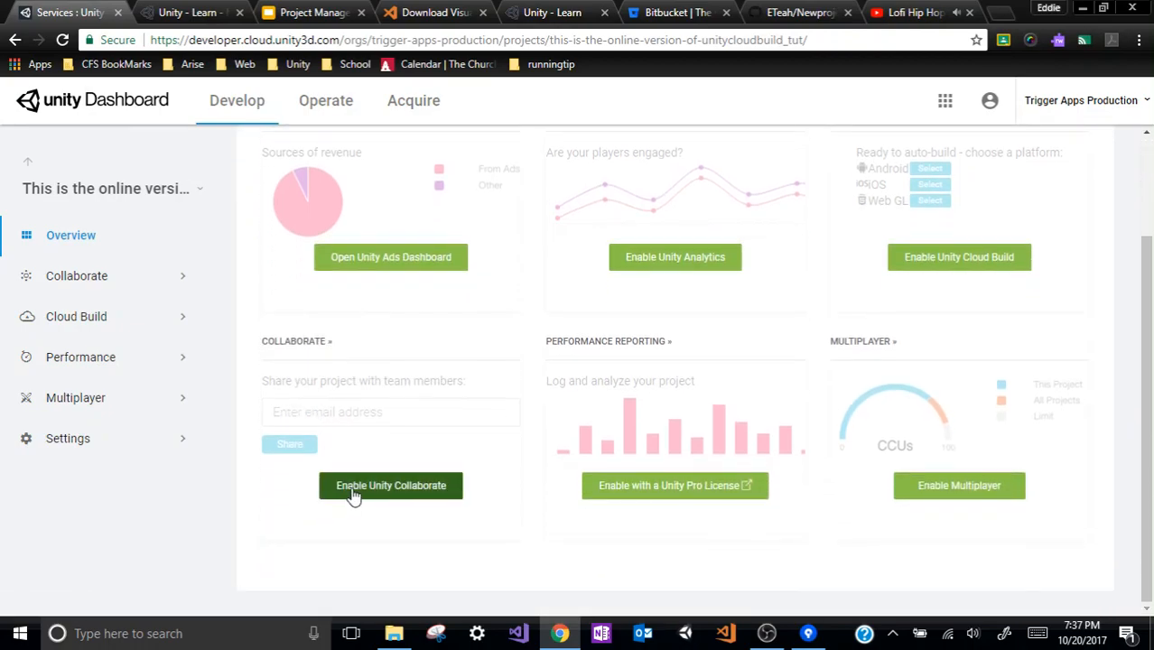
click(353, 496)
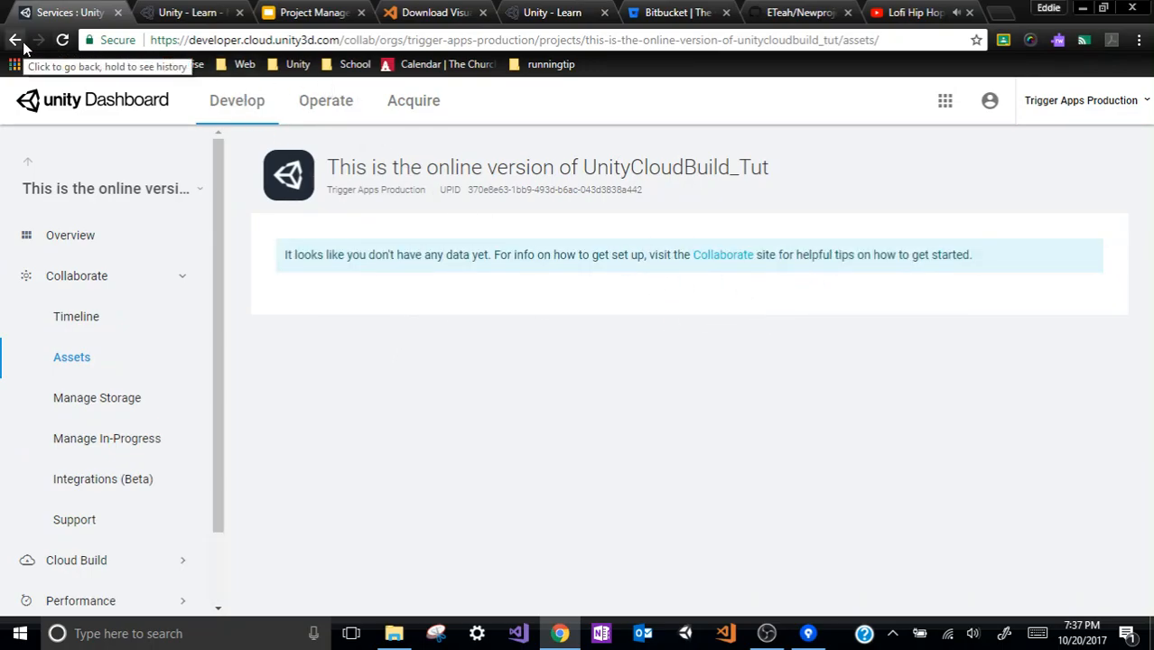
Step: Return to the project overview and enable Unity Cloud Build
click(65, 235)
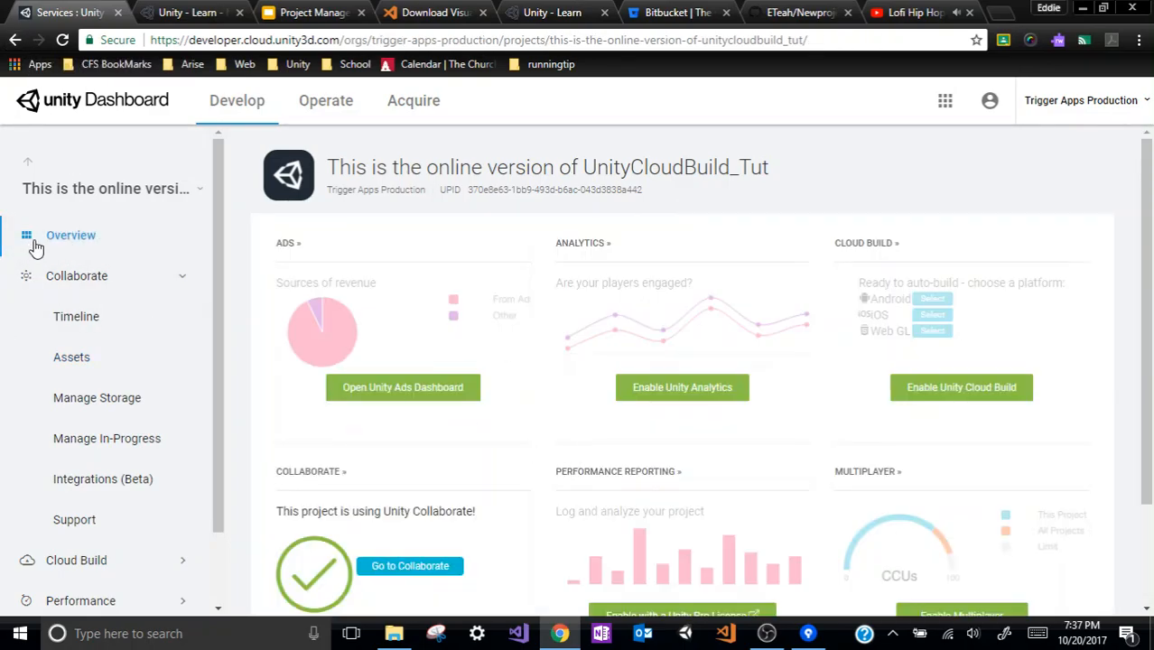
scroll(578, 438, down, 2)
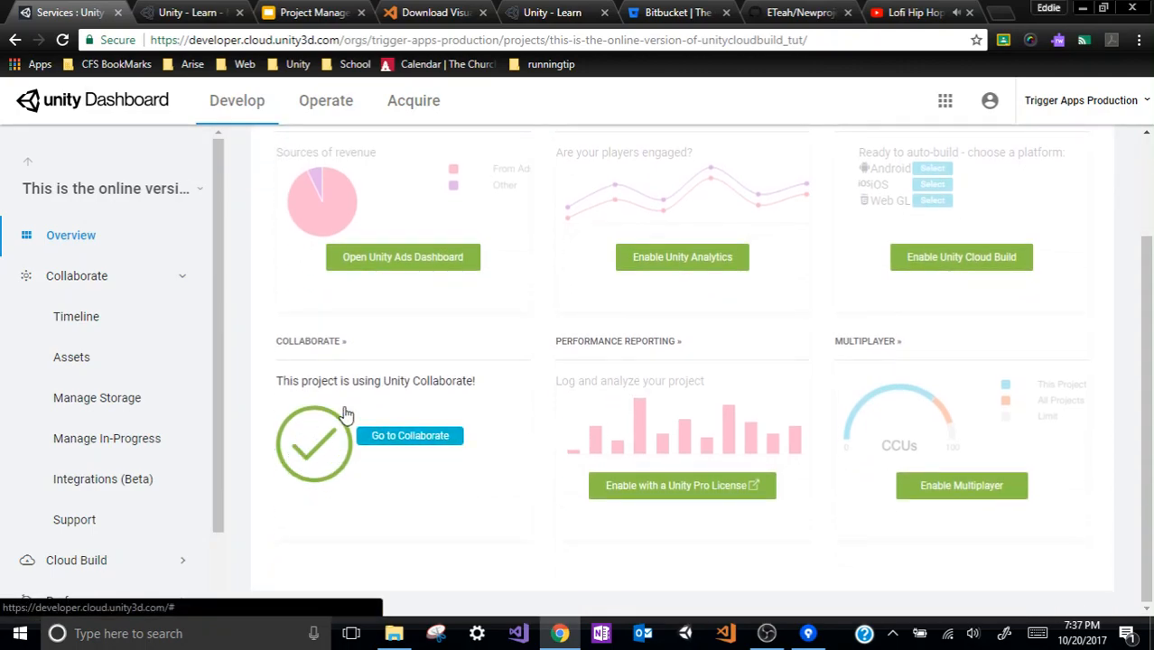
scroll(847, 354, up, 2)
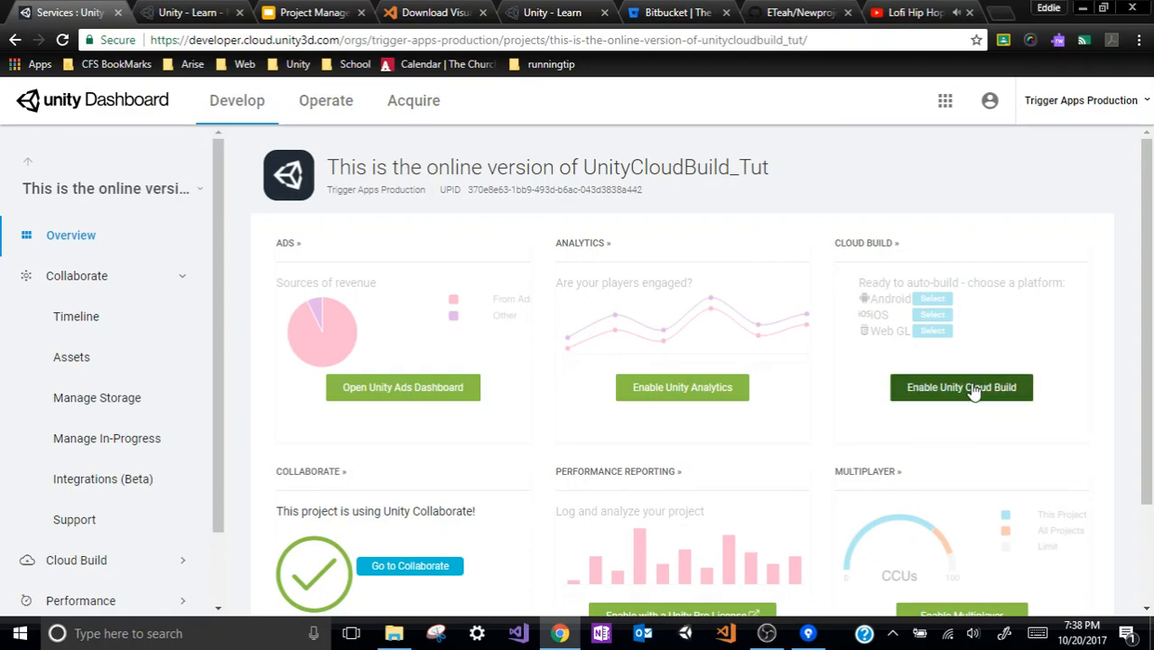
click(947, 398)
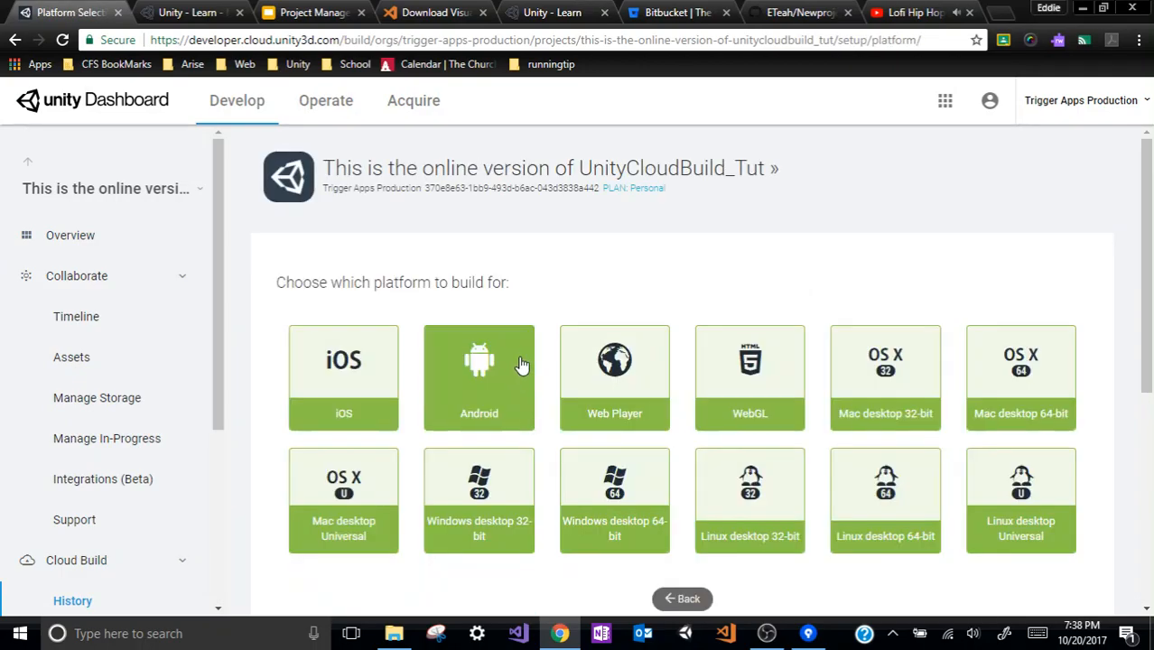
Step: Choose Windows desktop 64-bit as the build platform and examine the new build target's basic info
scroll(461, 397, down, 1)
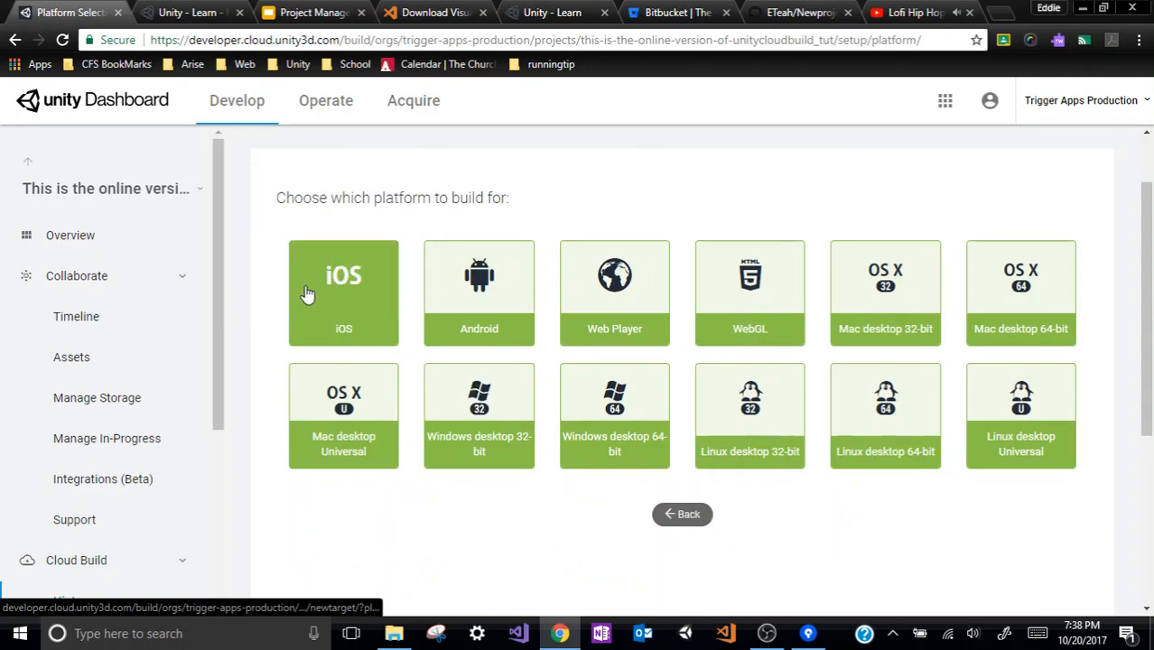
click(598, 410)
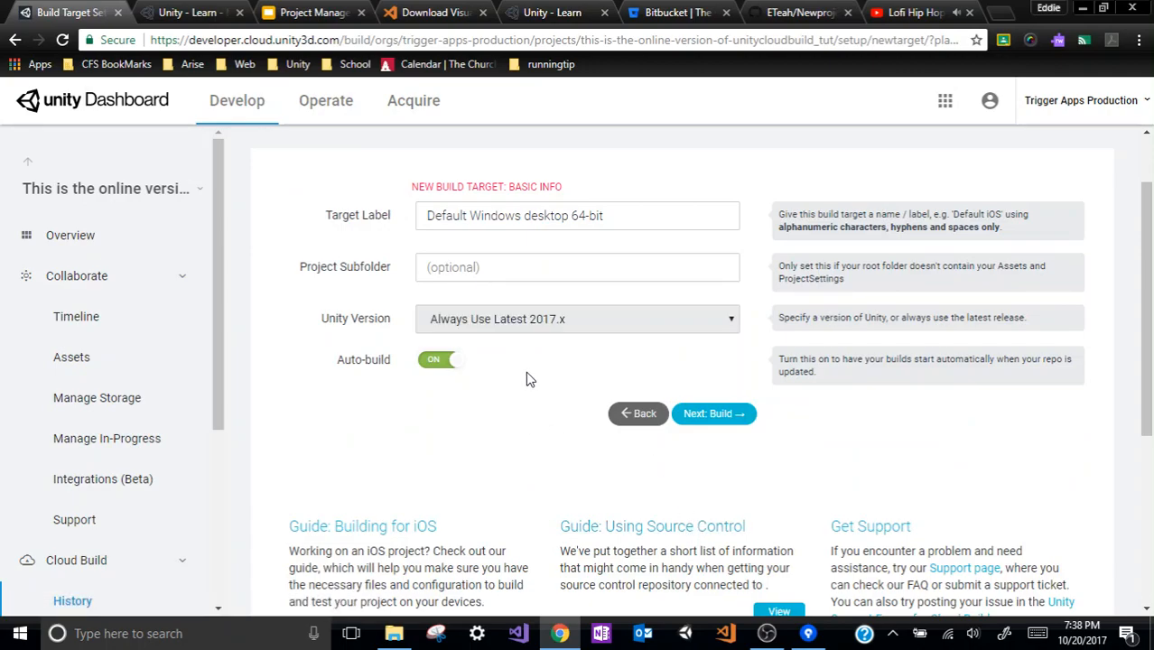
scroll(527, 379, down, 2)
scroll(526, 379, up, 2)
scroll(503, 406, down, 1)
scroll(503, 409, up, 2)
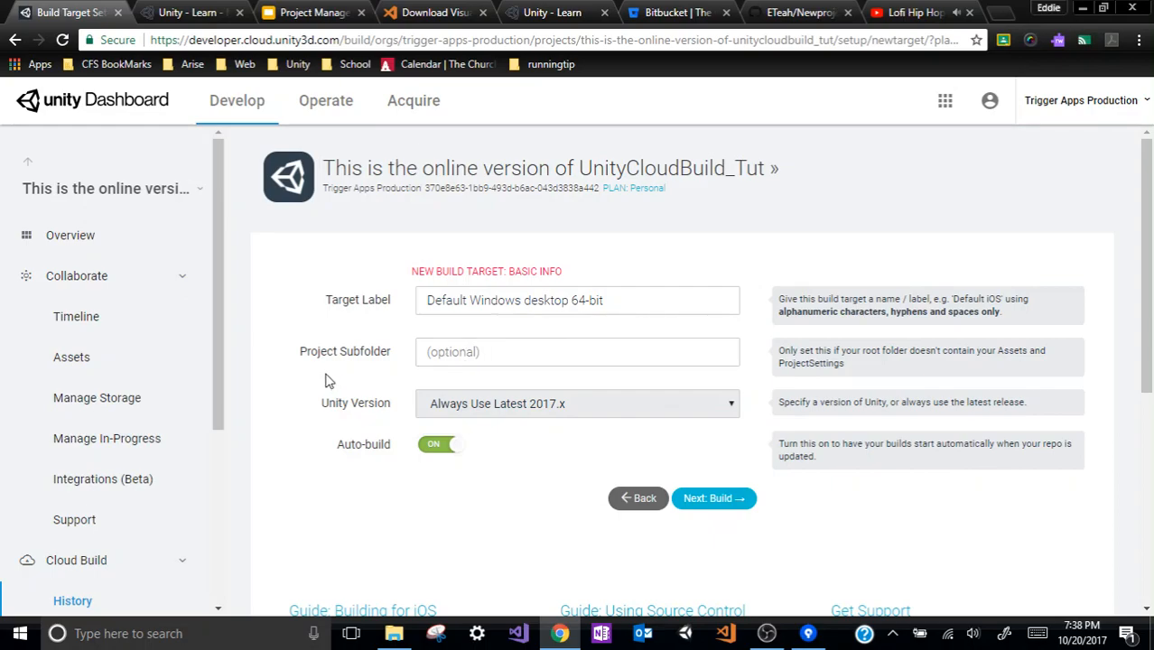
scroll(522, 470, down, 1)
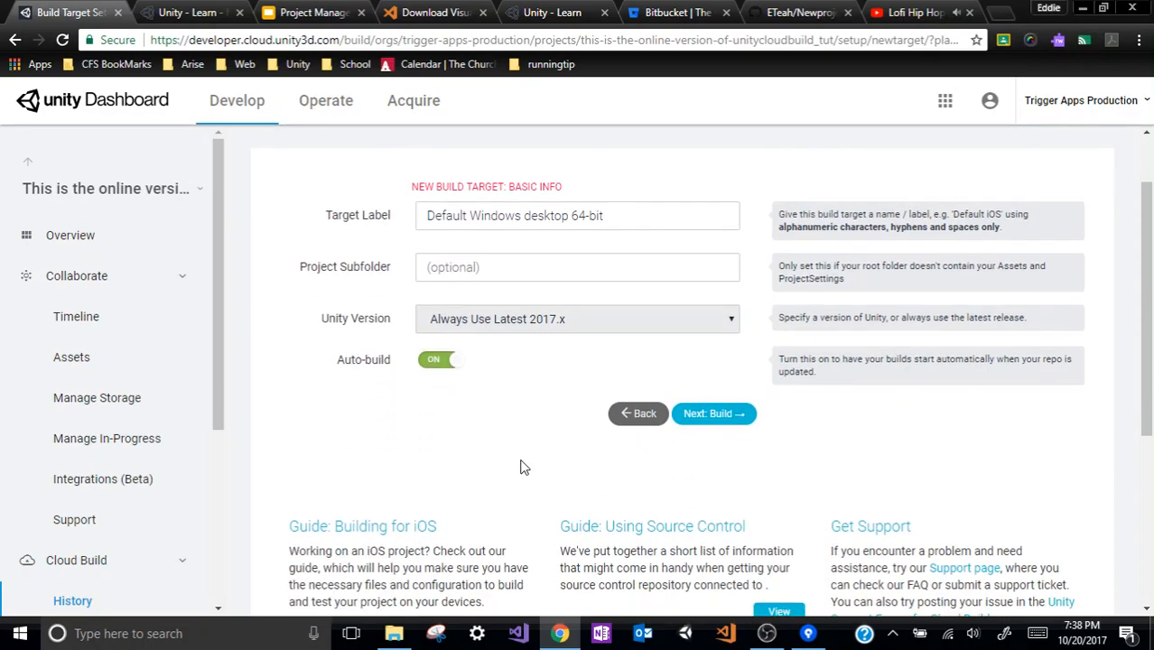
Step: Go back through platform selection to the source control setup and examine the available SCM types
click(619, 413)
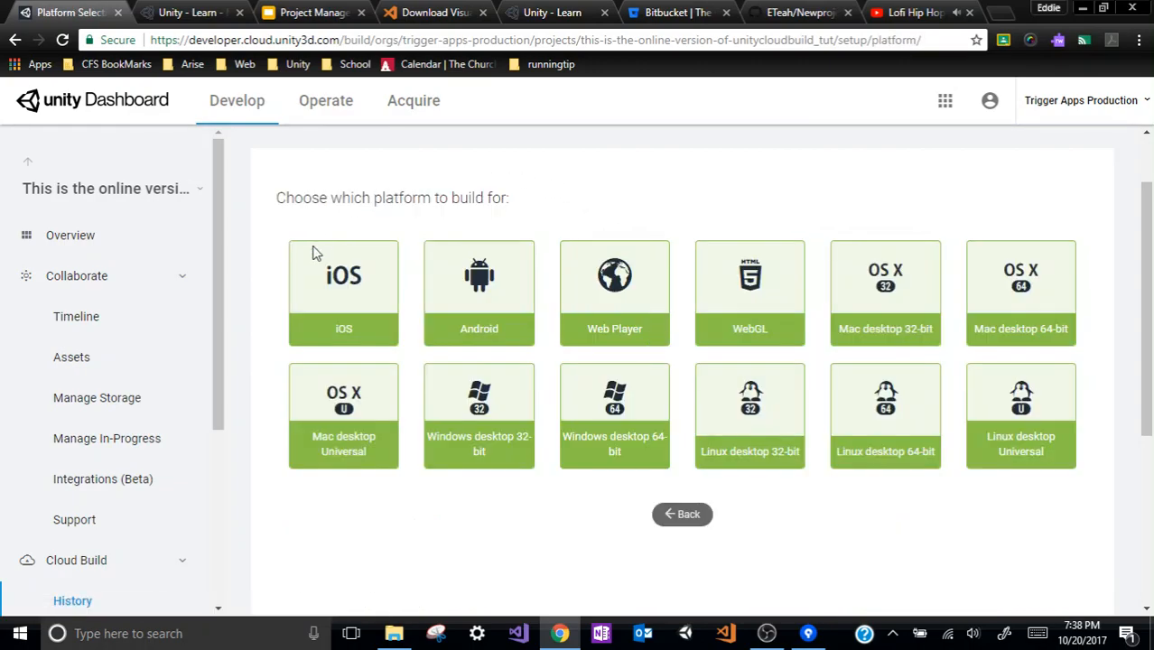
click(680, 522)
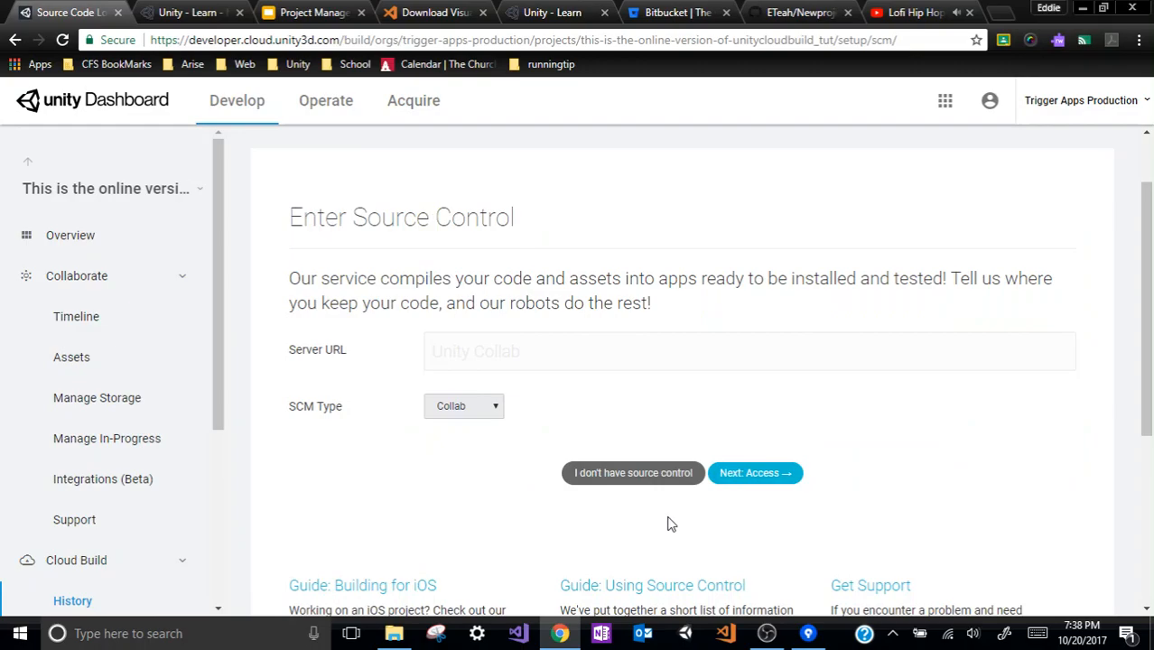
scroll(469, 355, down, 1)
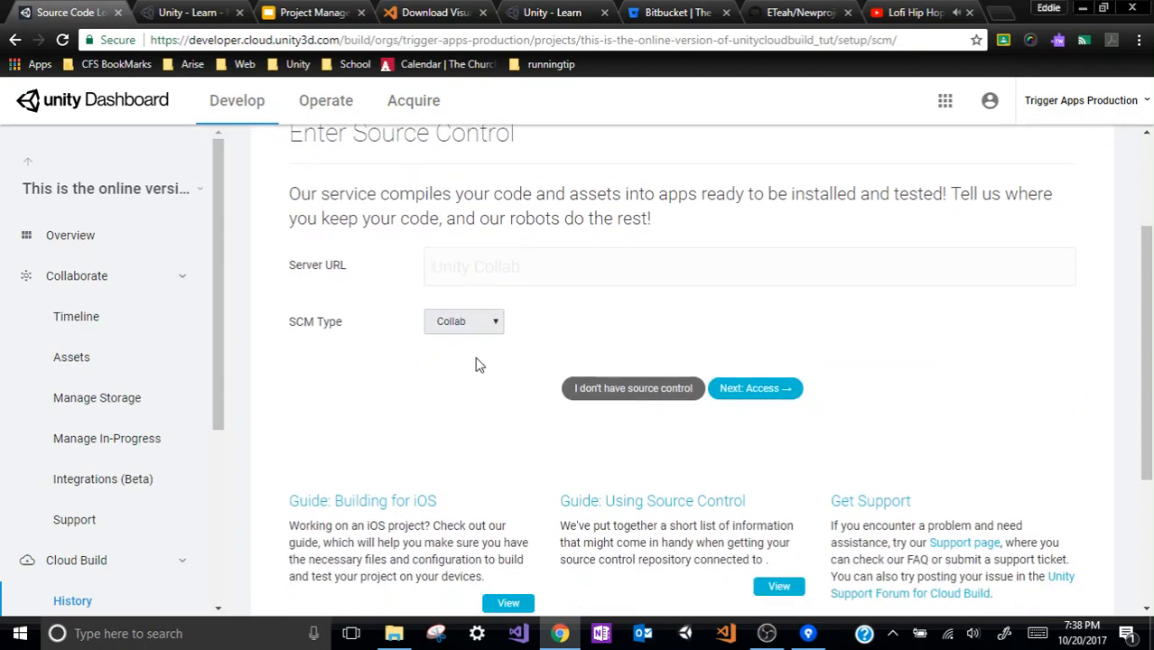
click(469, 325)
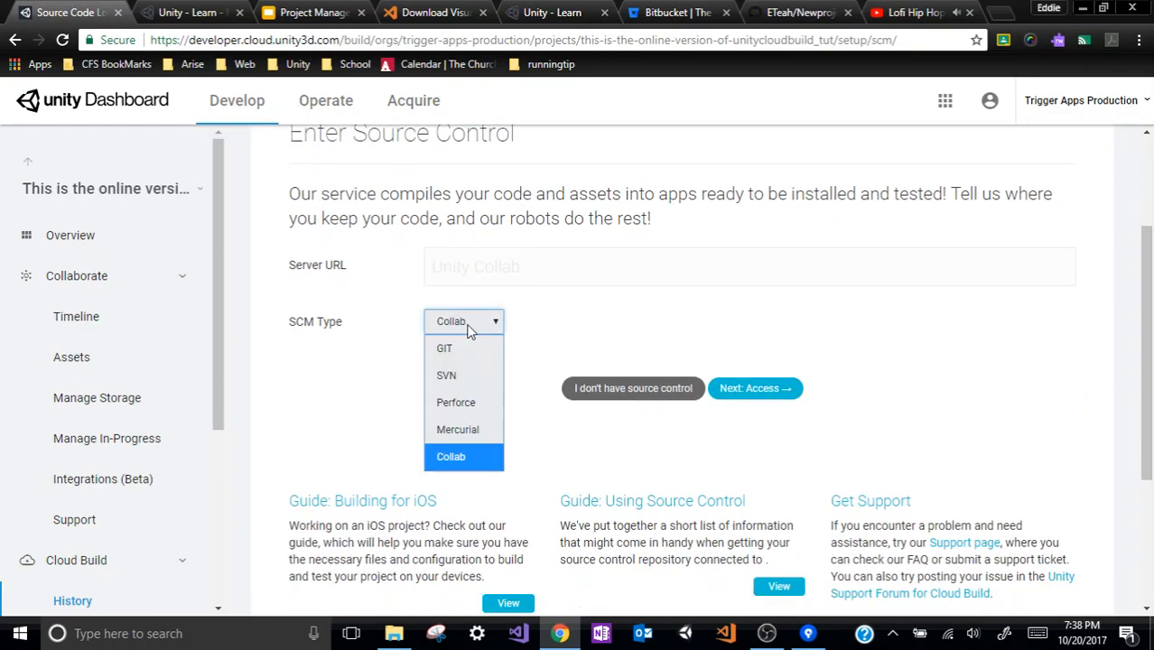
click(468, 330)
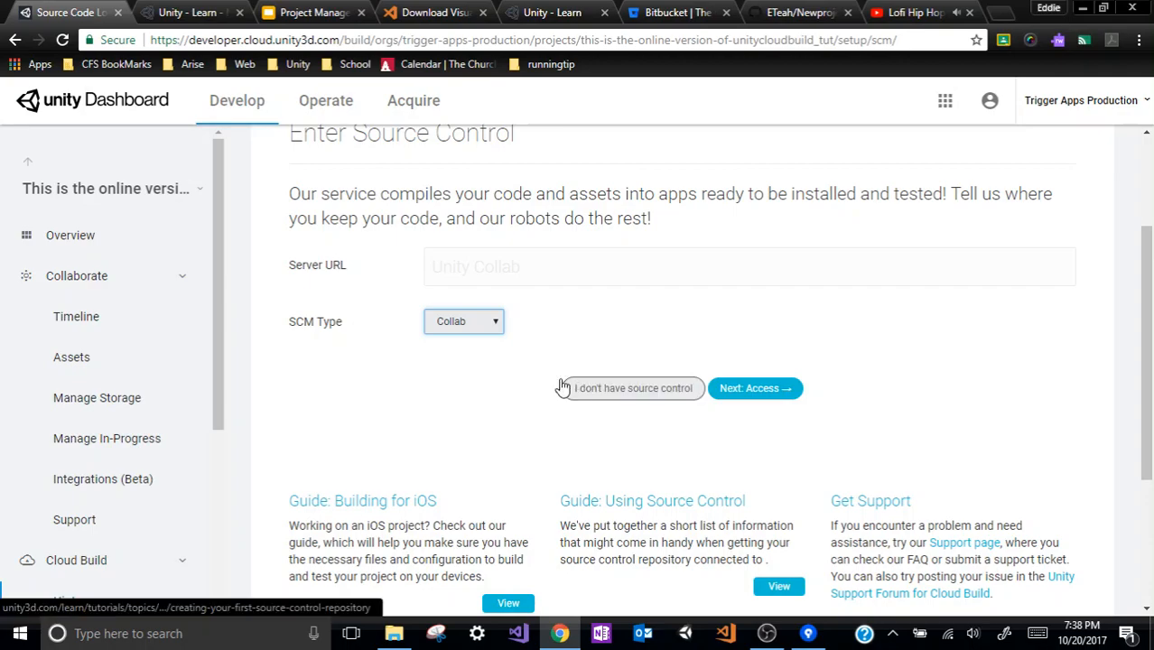
scroll(367, 340, up, 2)
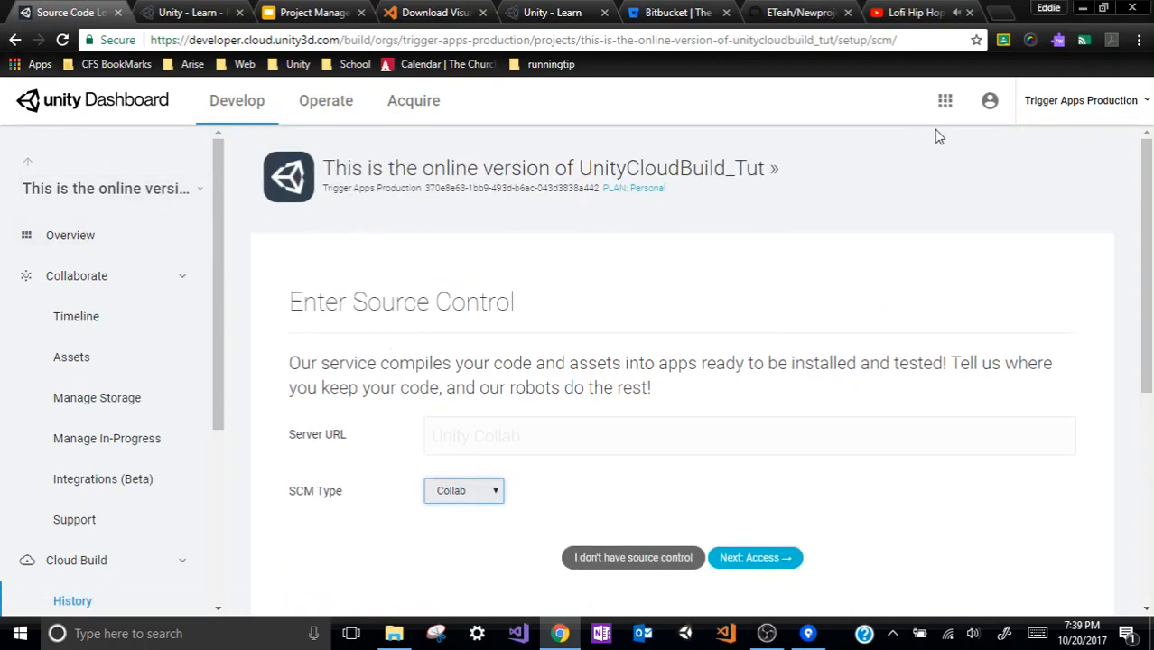
Step: Return to the project overview and open the project's Cloud Build page
click(951, 108)
click(962, 149)
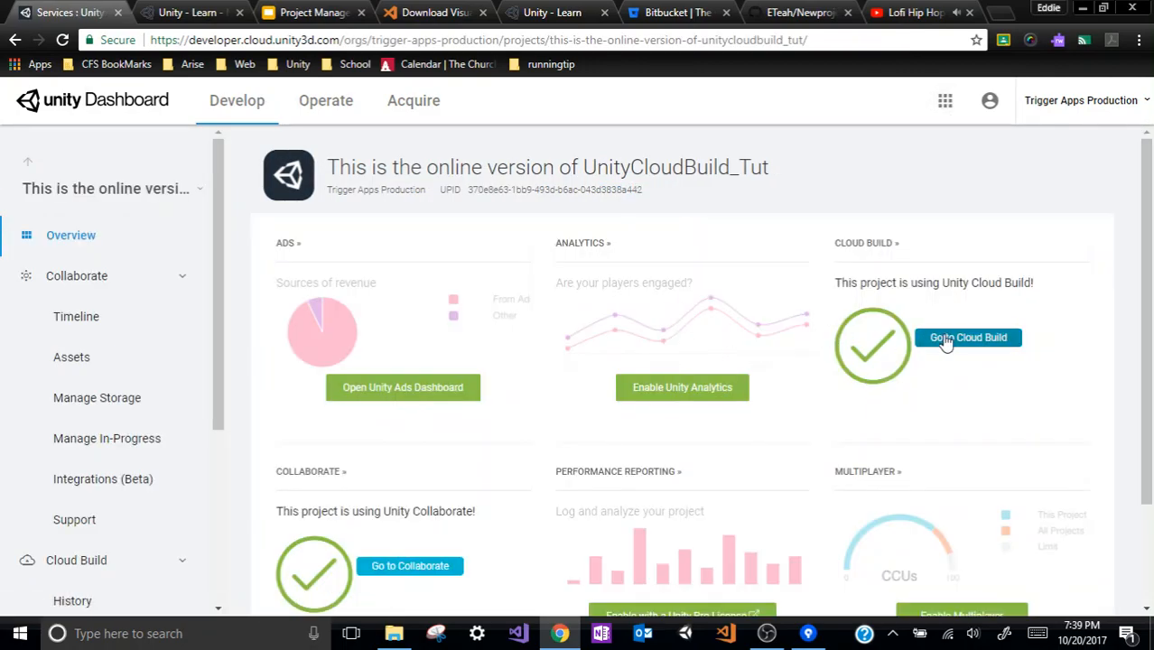
click(940, 341)
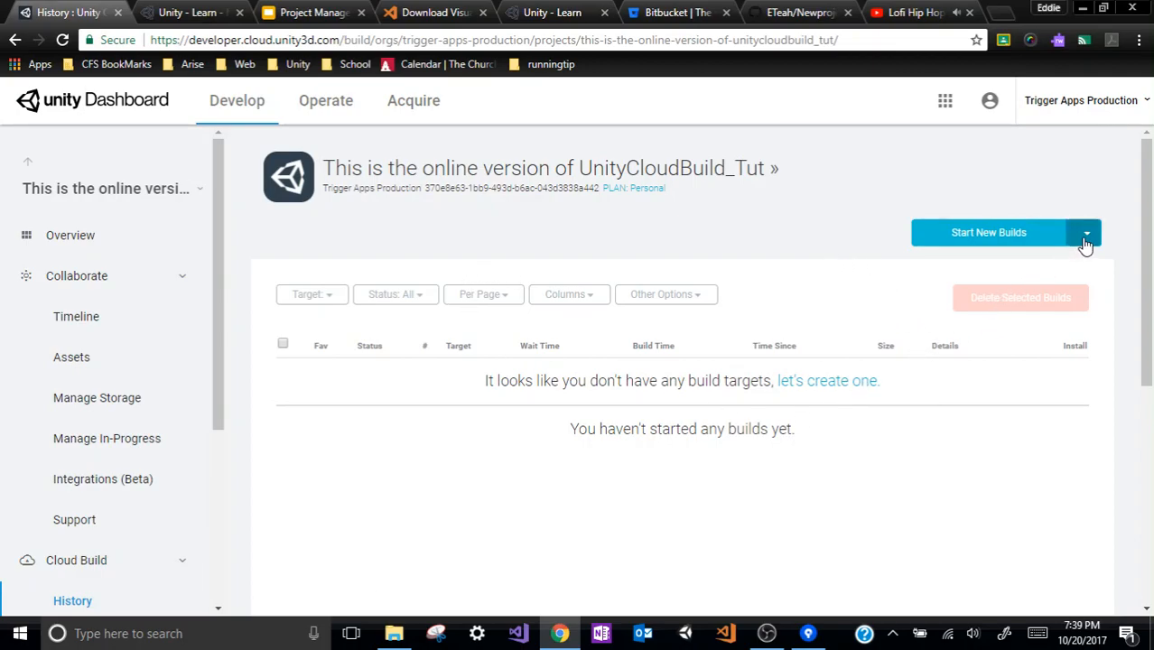
Step: Go to the already open GitHub page of Newproject_repo and select its HTTPS repository URL
click(652, 15)
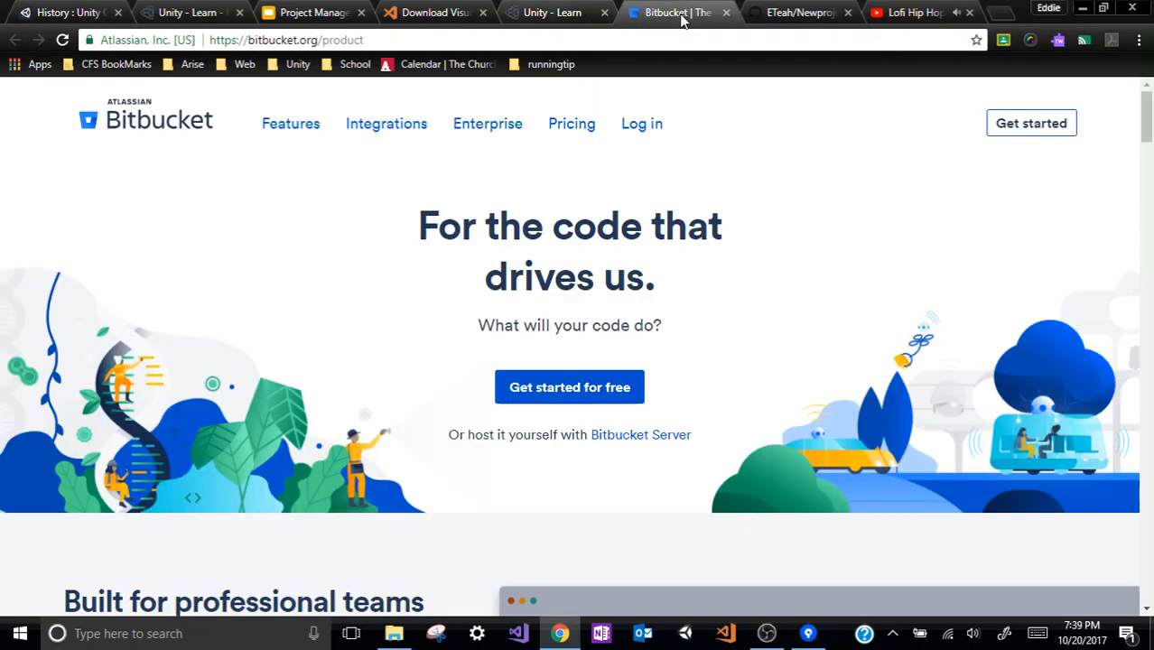
click(553, 12)
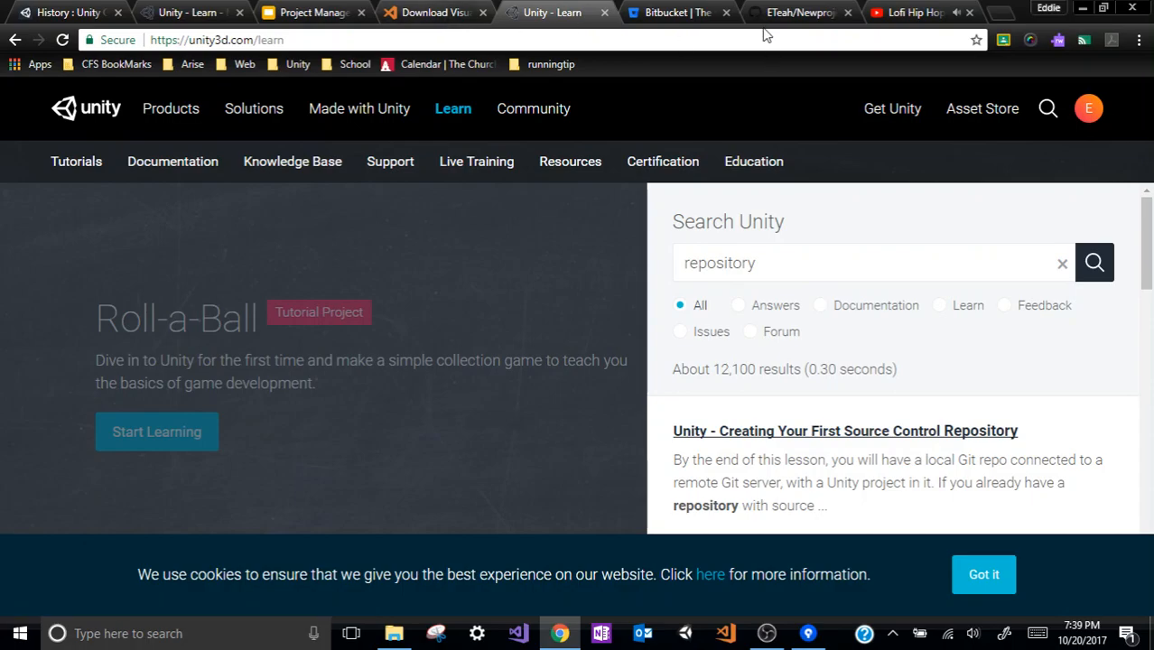
click(787, 12)
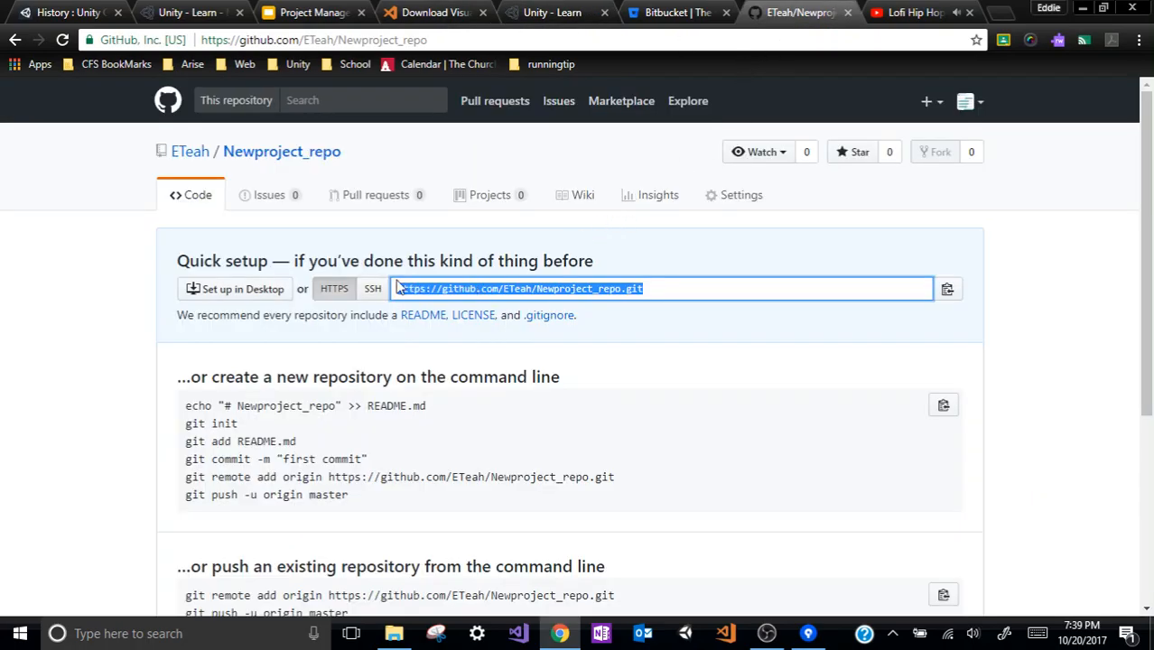
click(408, 297)
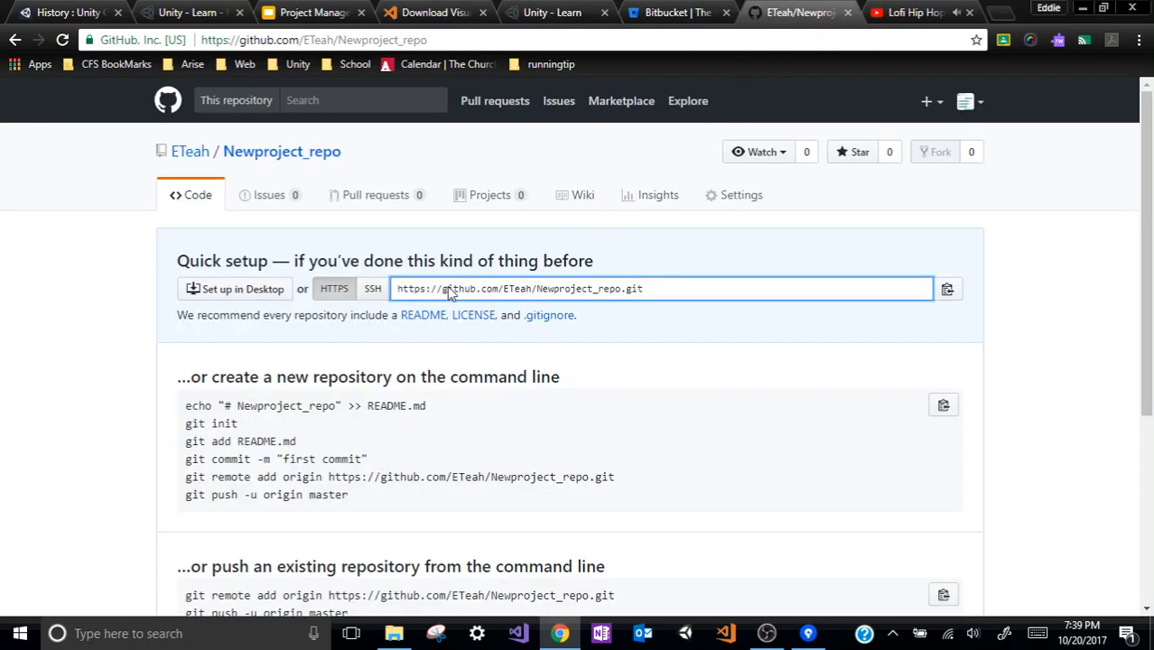
drag(632, 282, 421, 276)
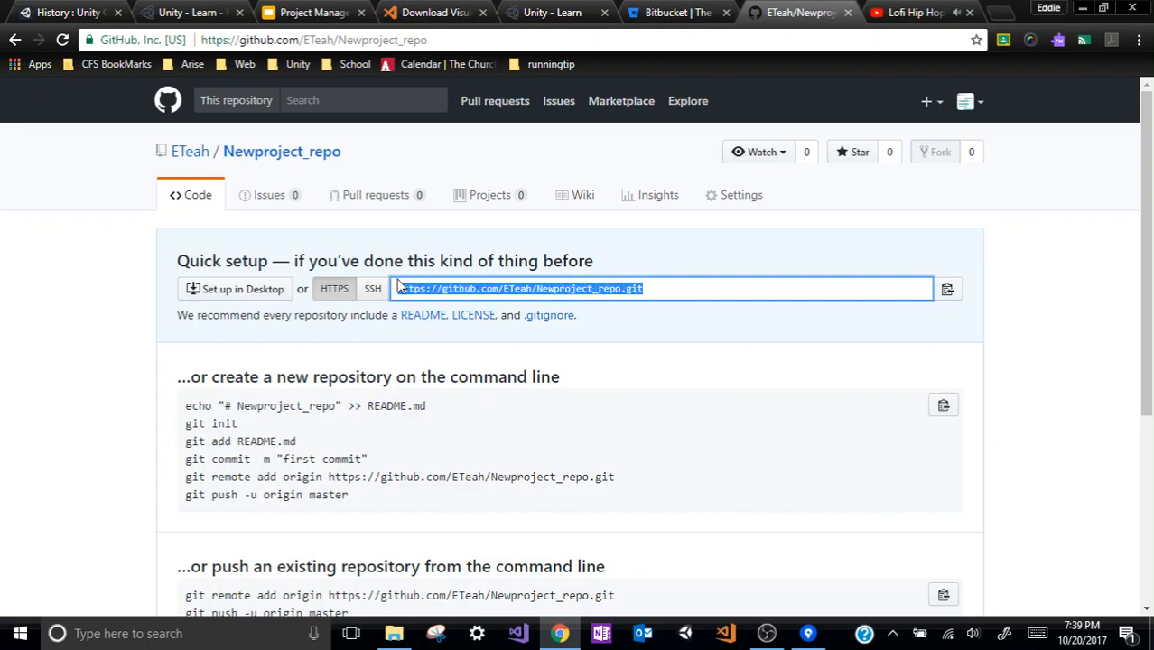
click(560, 12)
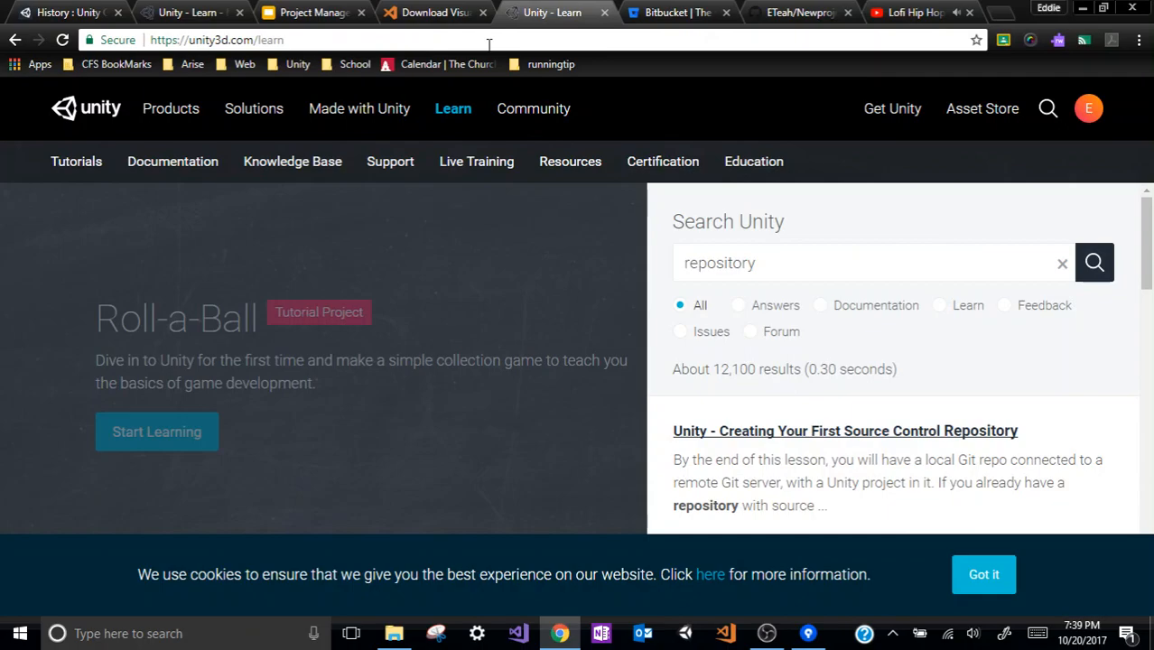
click(296, 13)
click(429, 13)
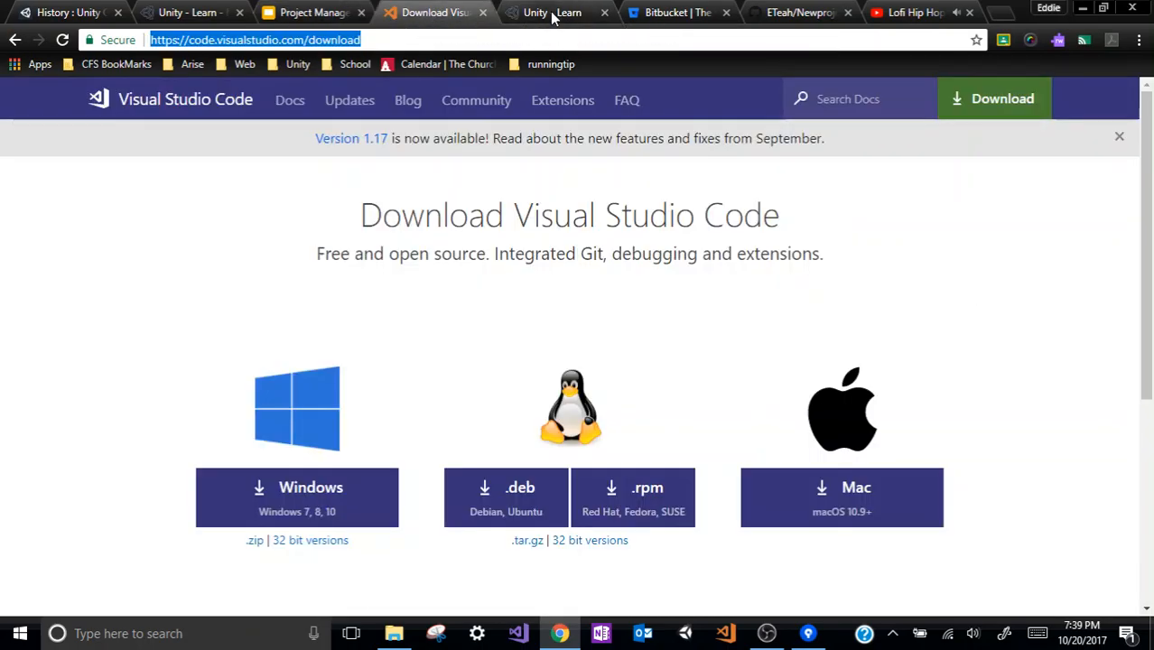
click(553, 13)
click(213, 20)
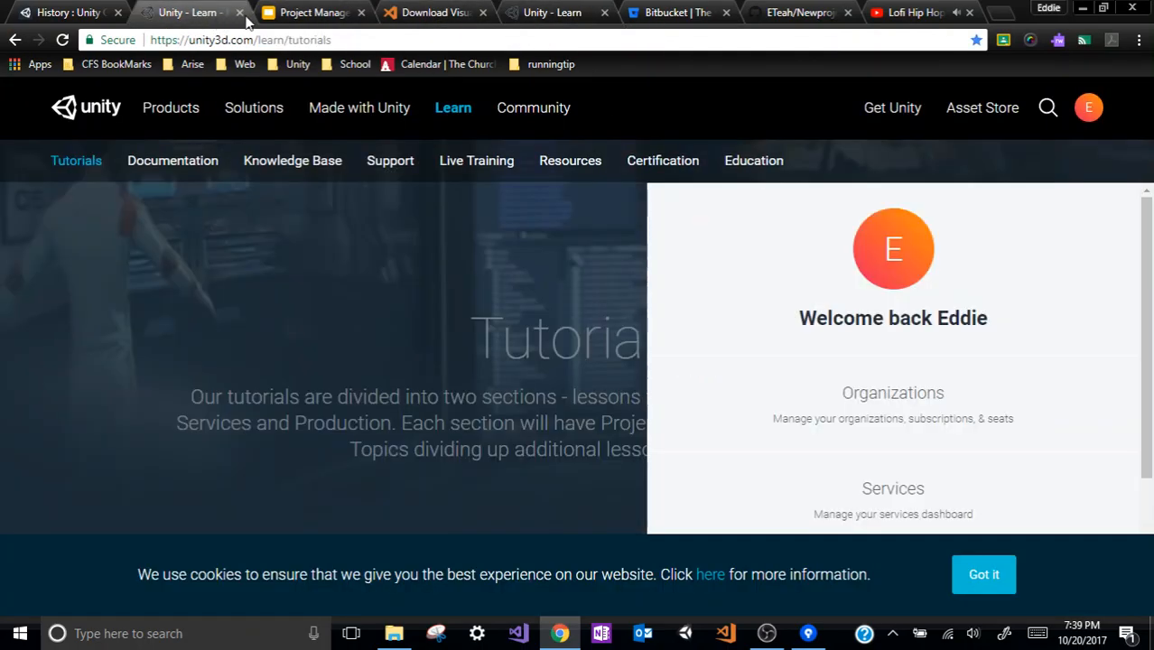
click(806, 18)
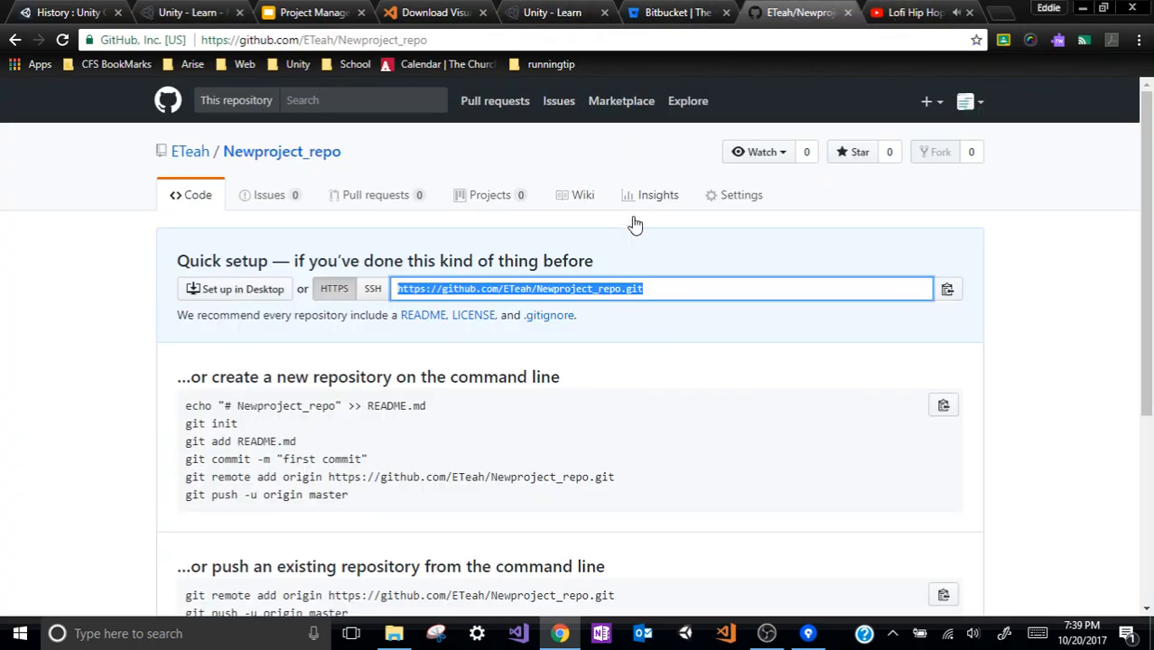
Step: Return to the project's Cloud Build history page and move its browser tab next to the GitHub repository's tab
click(81, 13)
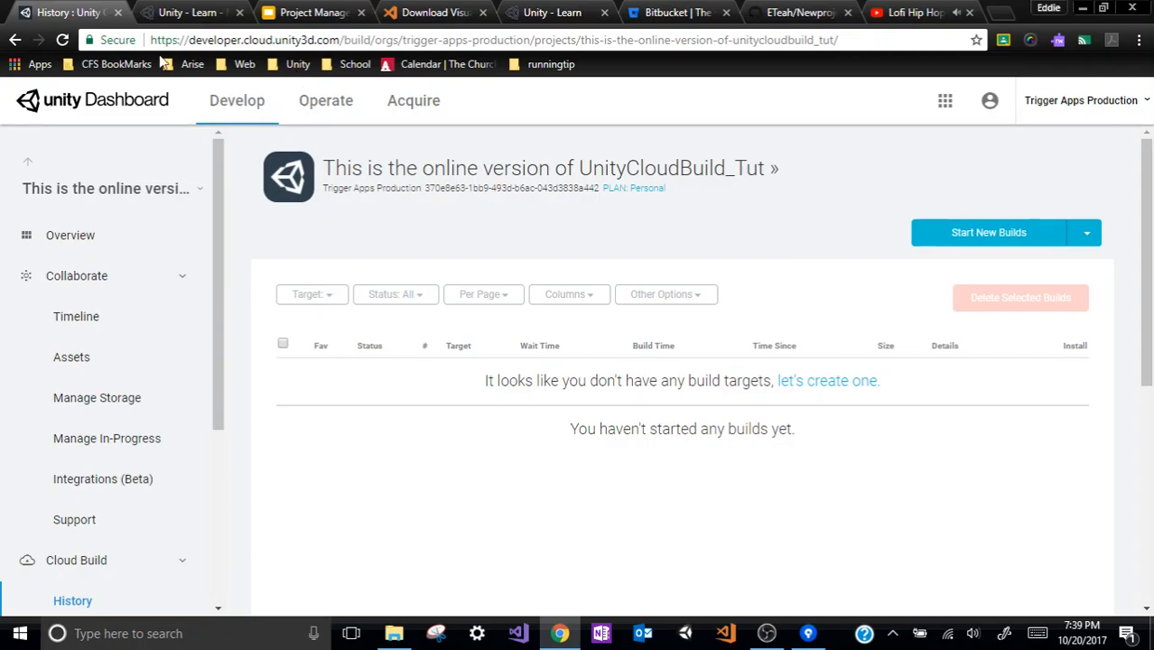
drag(82, 13, 686, 12)
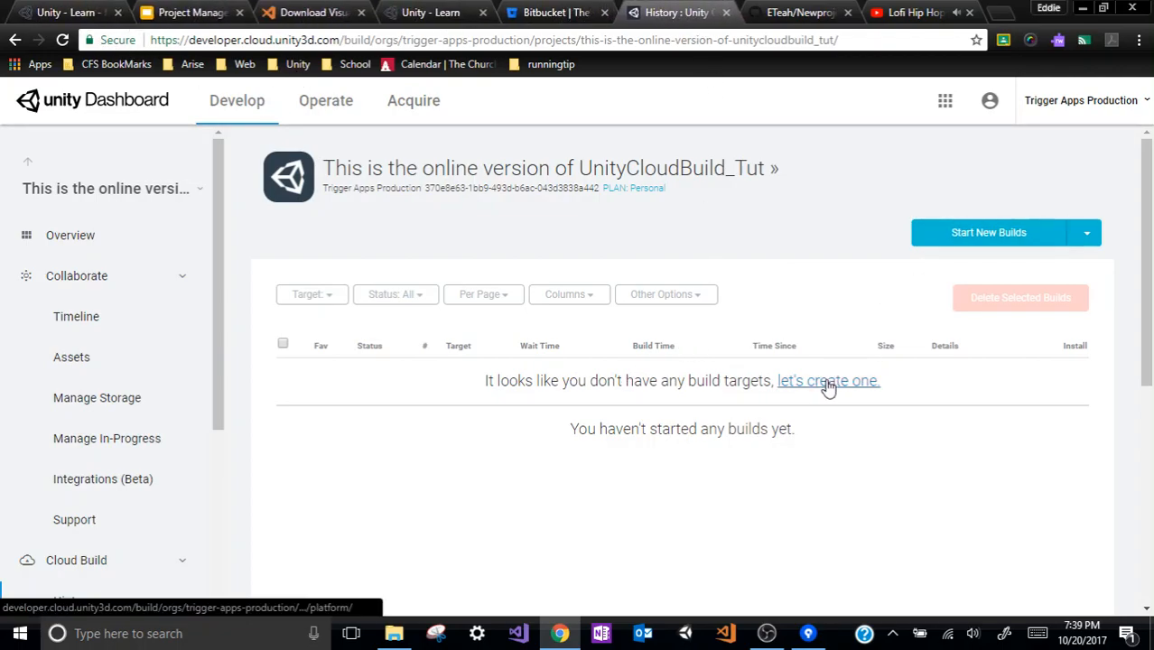
Step: Try to start new builds, and go back to the project overview and reload it
click(1089, 234)
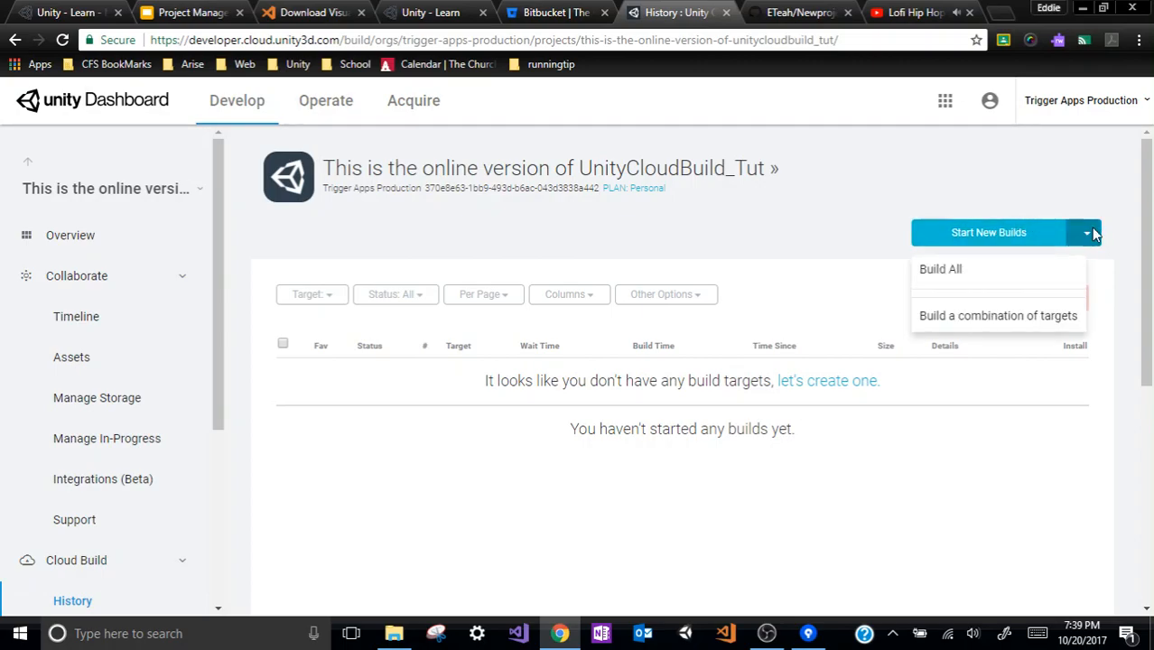
click(1049, 234)
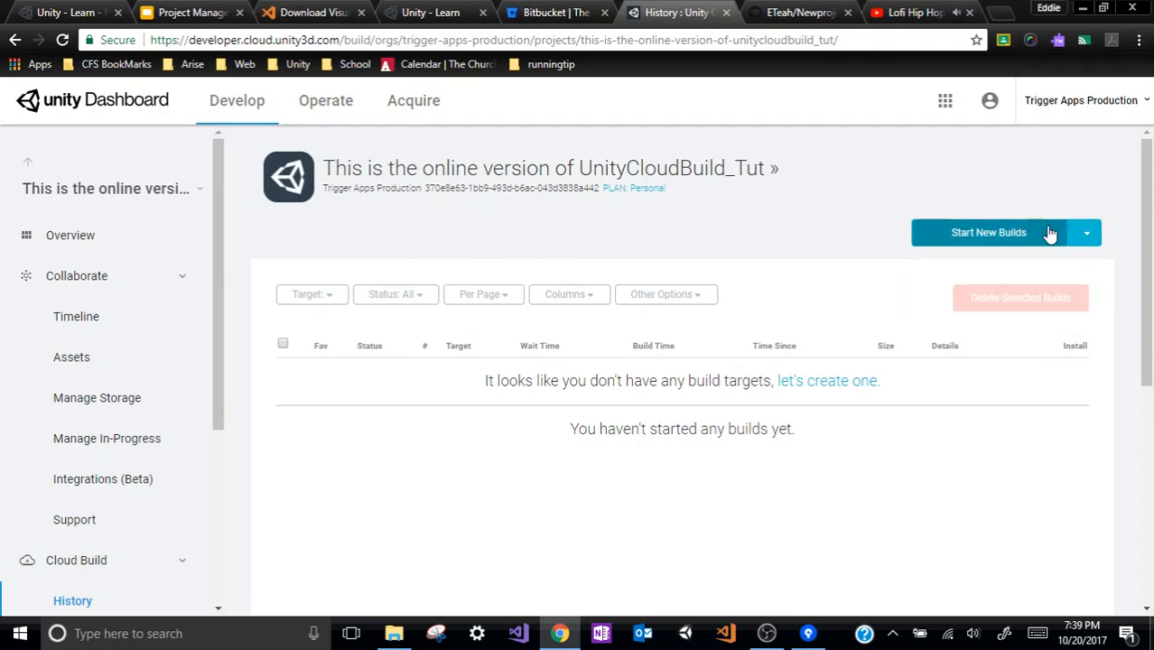
click(1050, 234)
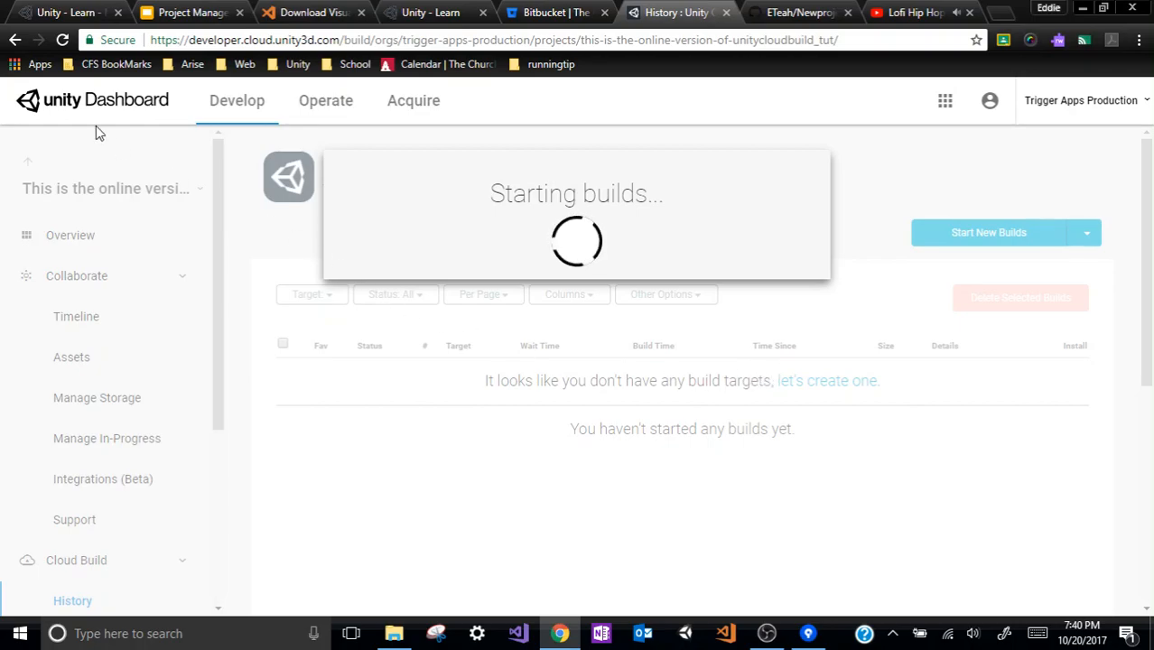
click(16, 40)
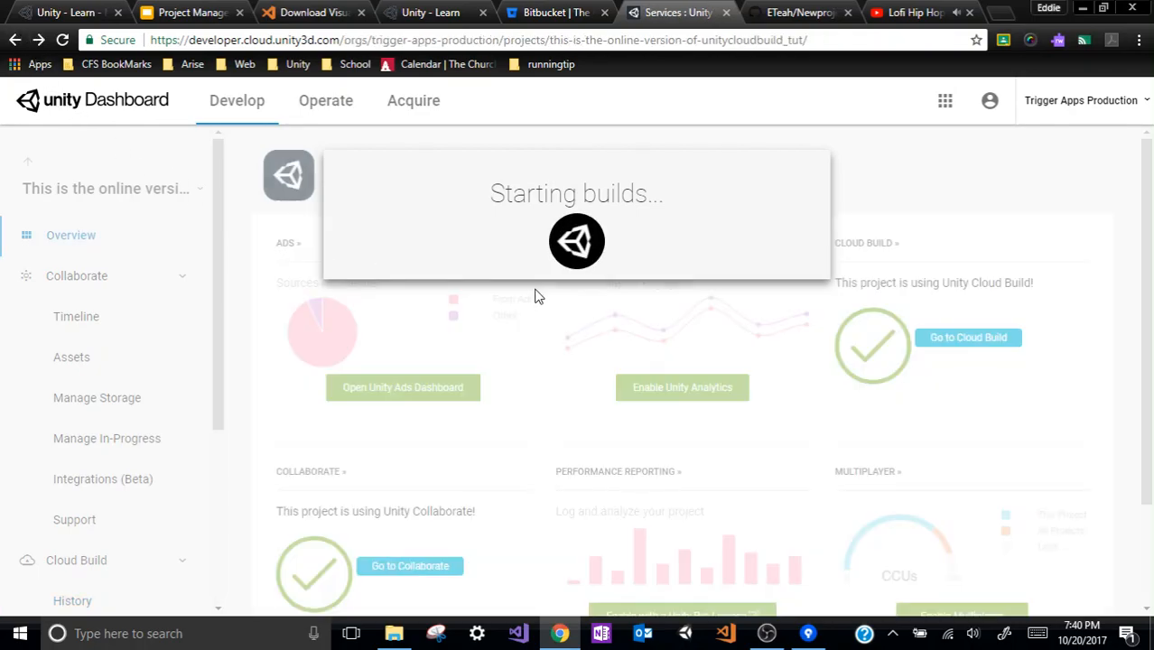
click(63, 40)
click(62, 39)
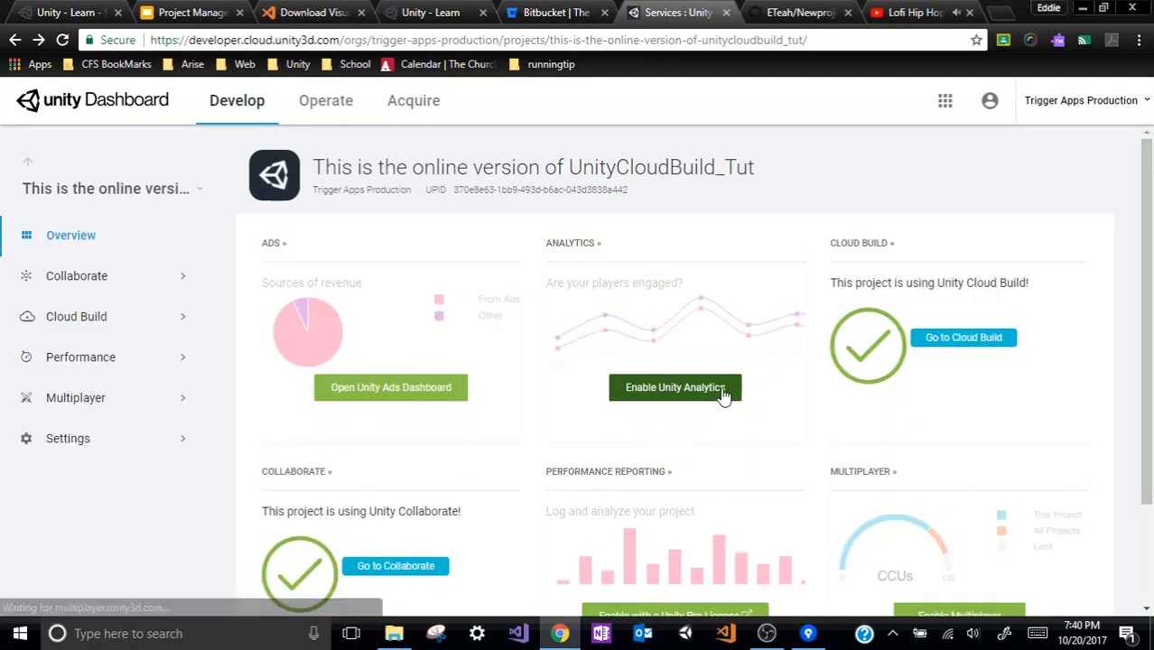
Step: Reopen the project's Cloud Build page and try to build all targets
click(921, 337)
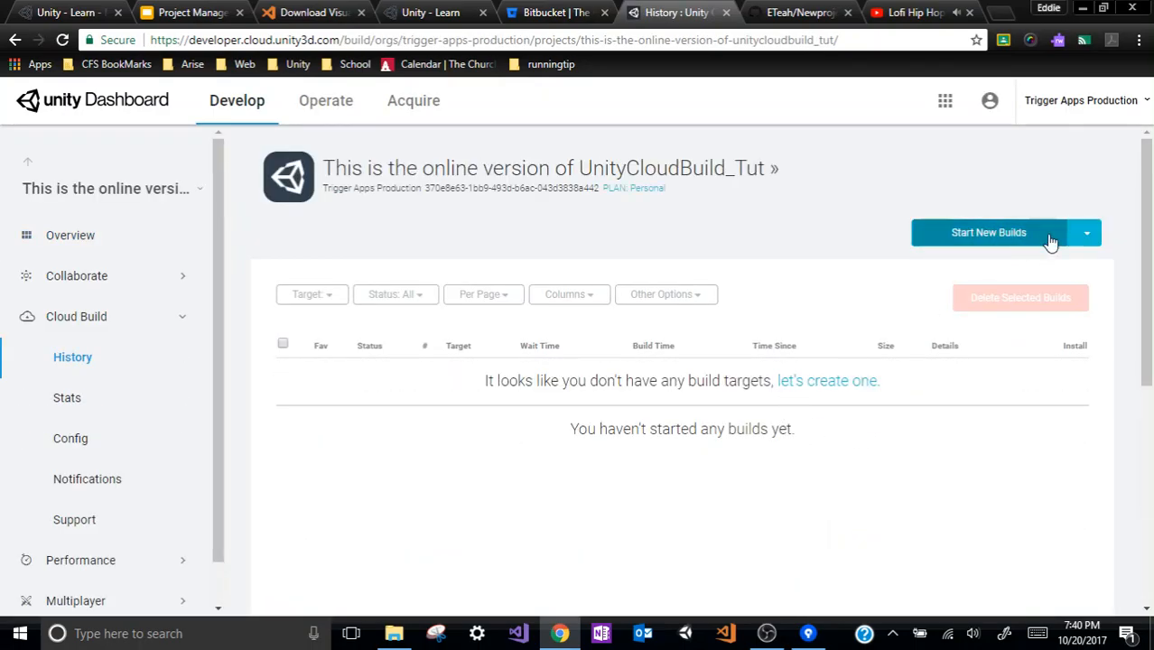
click(1084, 233)
click(980, 273)
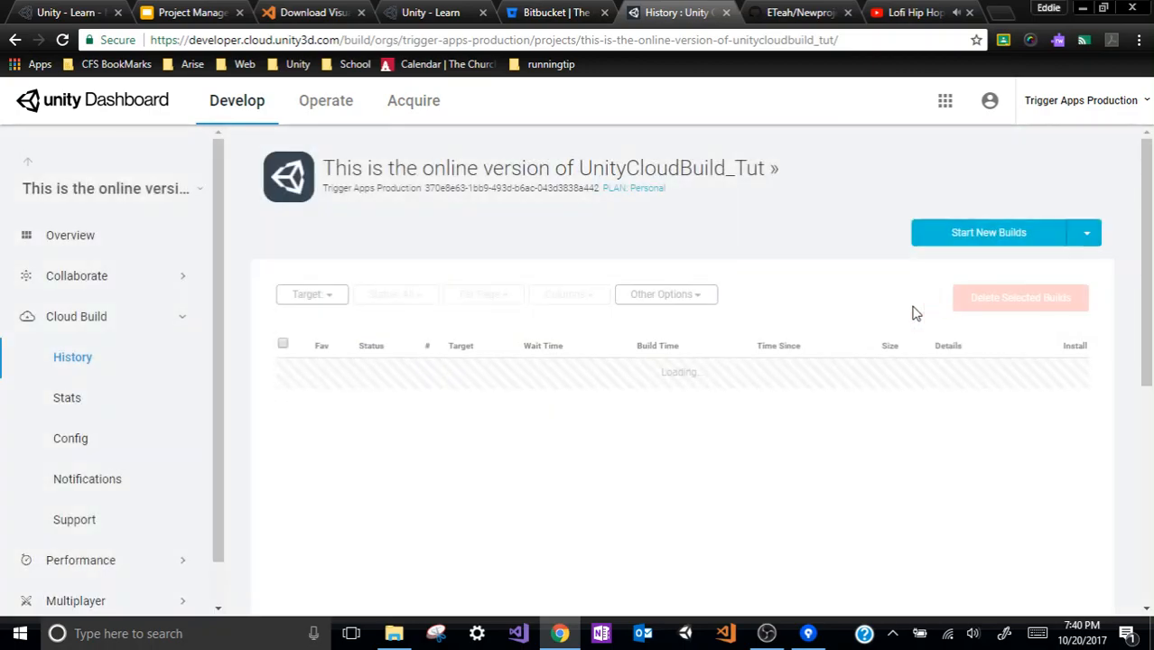
Step: Begin creating a build target, and go back from platform selection to examine the source control setup and its Server URL setting
click(838, 383)
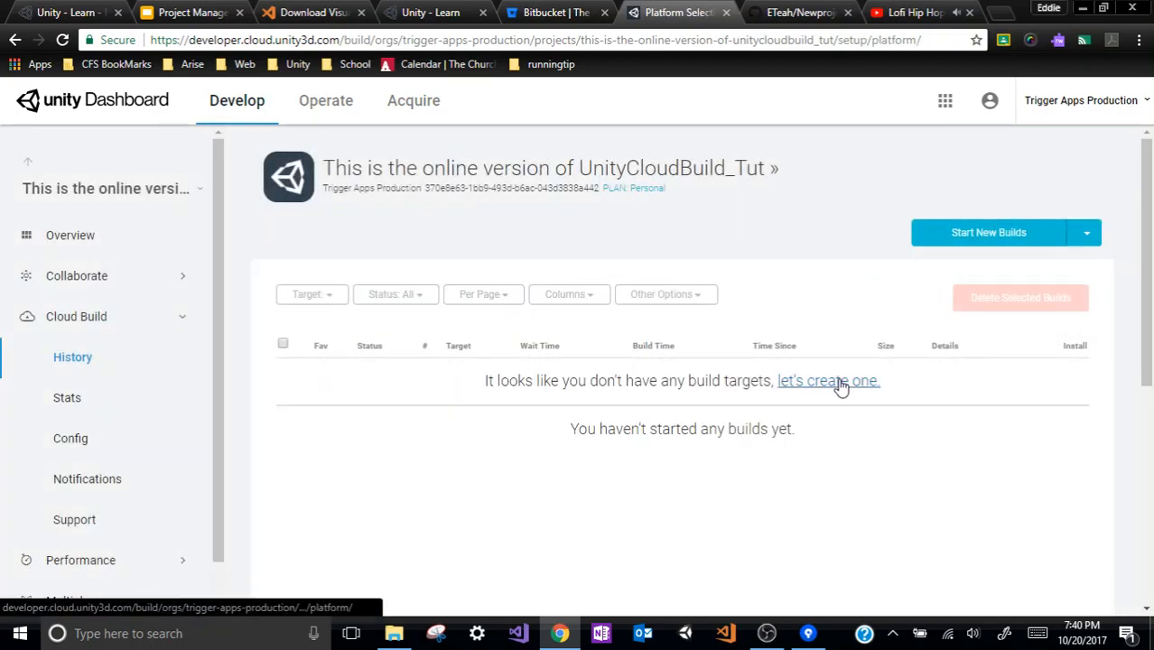
scroll(470, 342, down, 2)
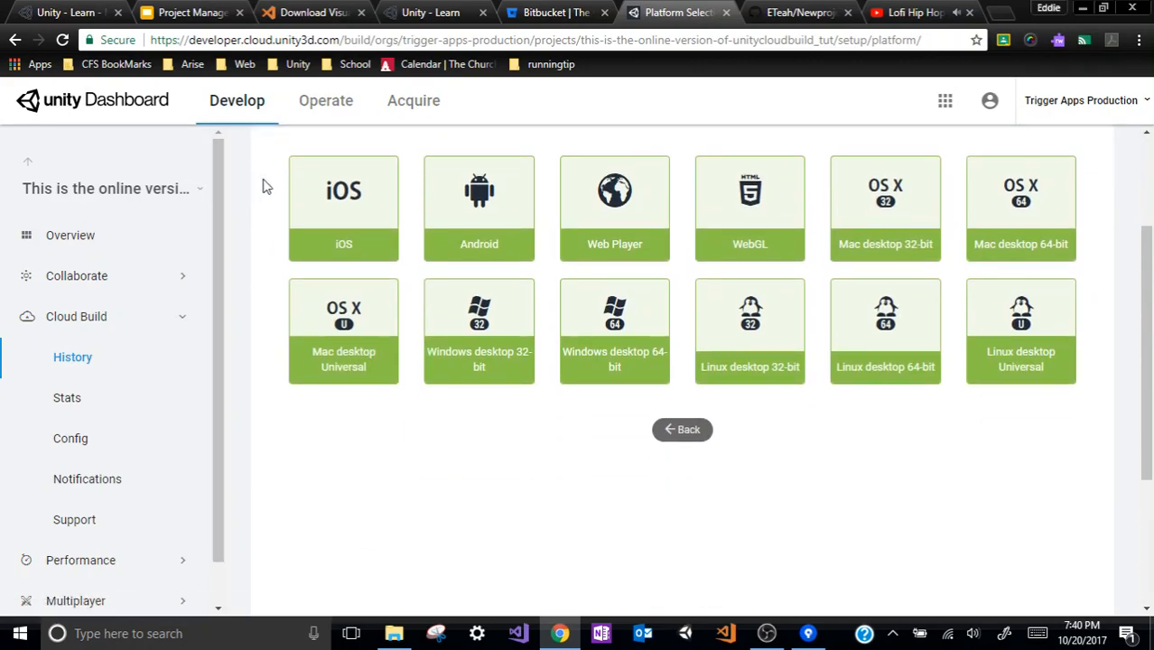
scroll(614, 317, up, 2)
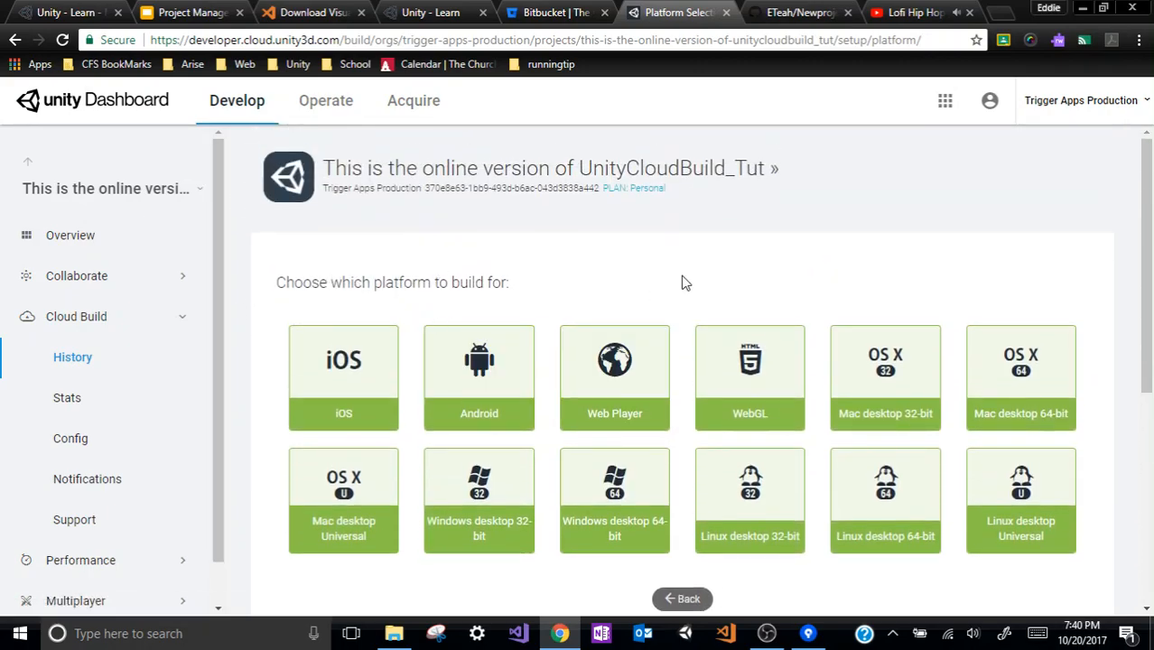
scroll(541, 352, down, 2)
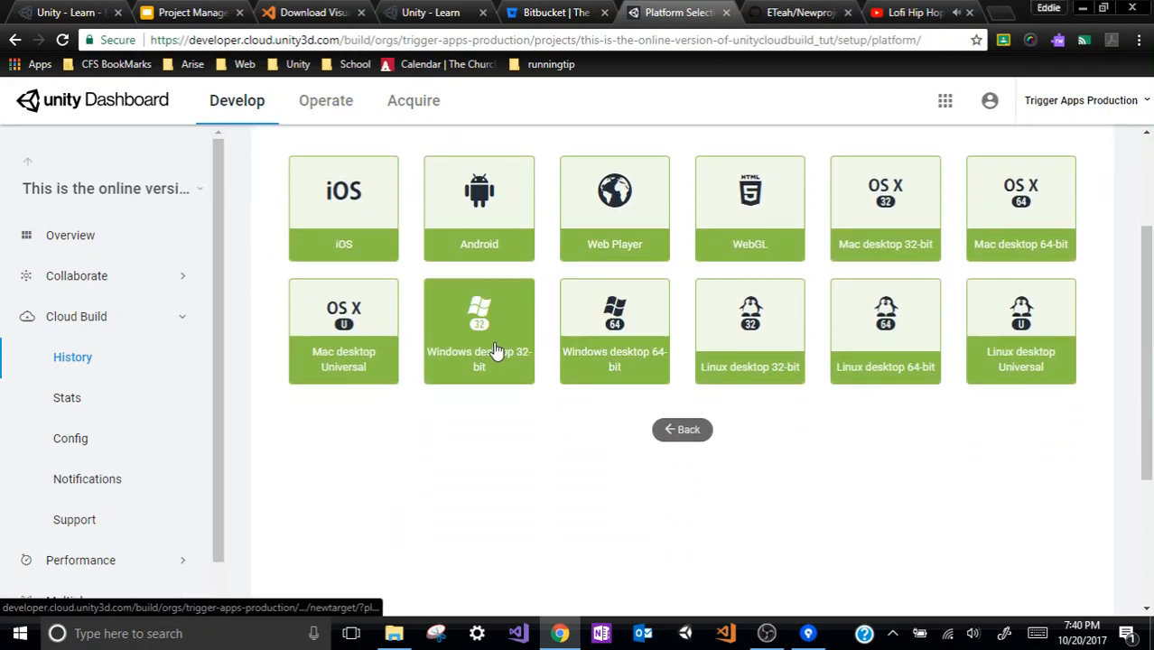
click(673, 422)
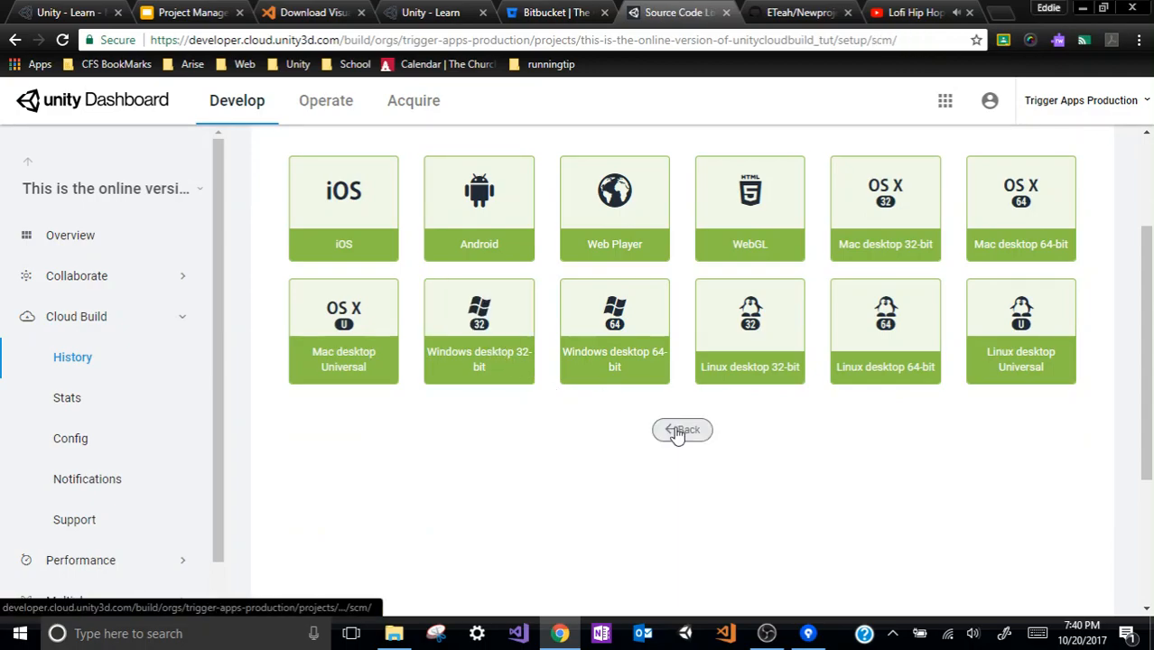
scroll(686, 278, up, 5)
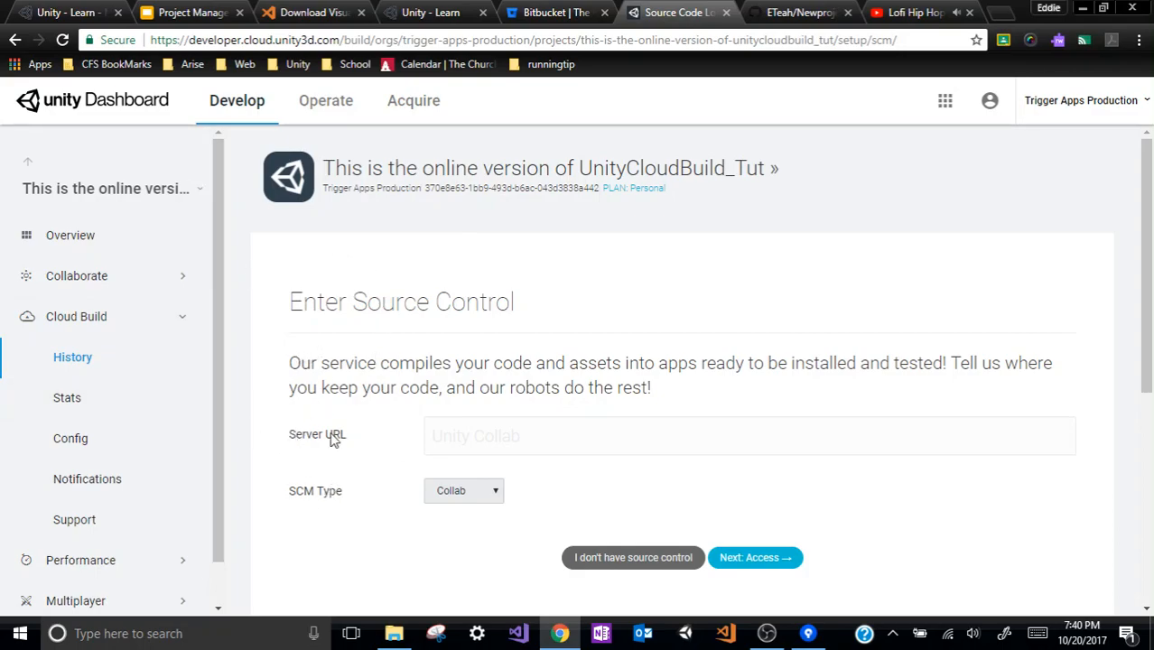
drag(285, 312, 885, 524)
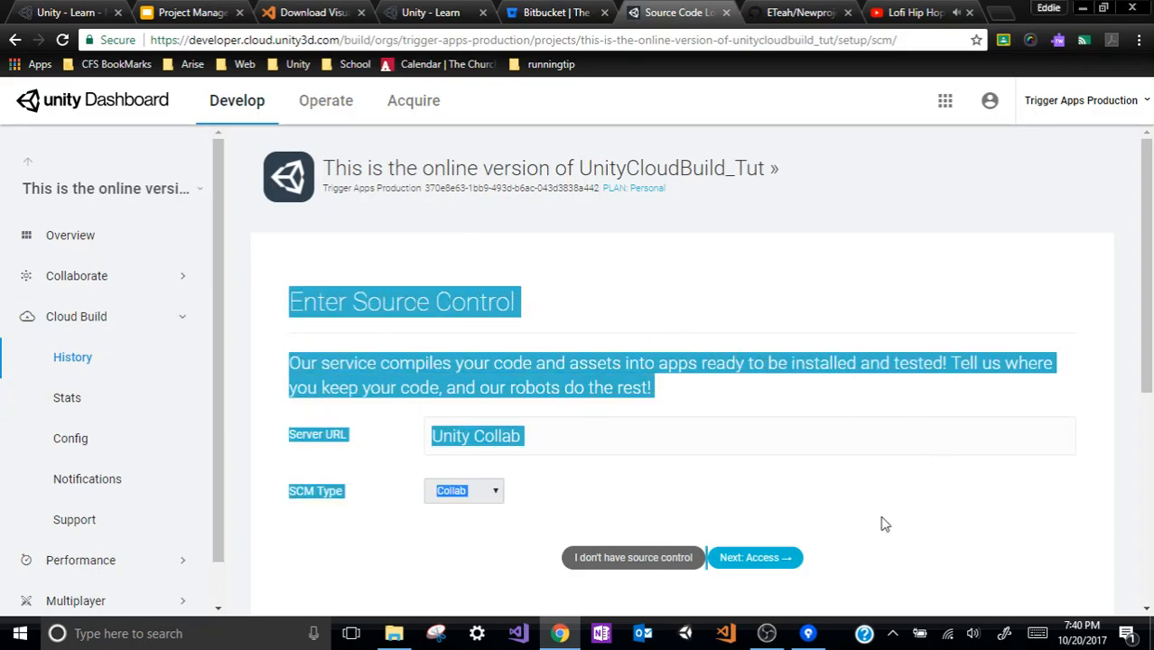
click(920, 553)
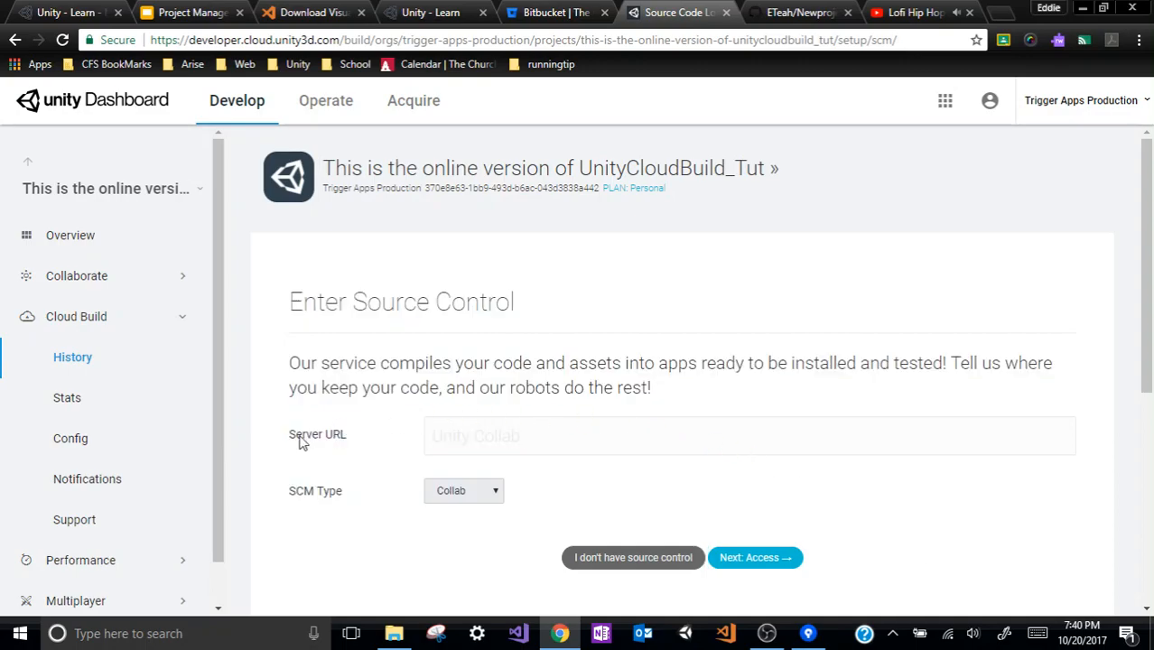
drag(285, 441, 340, 437)
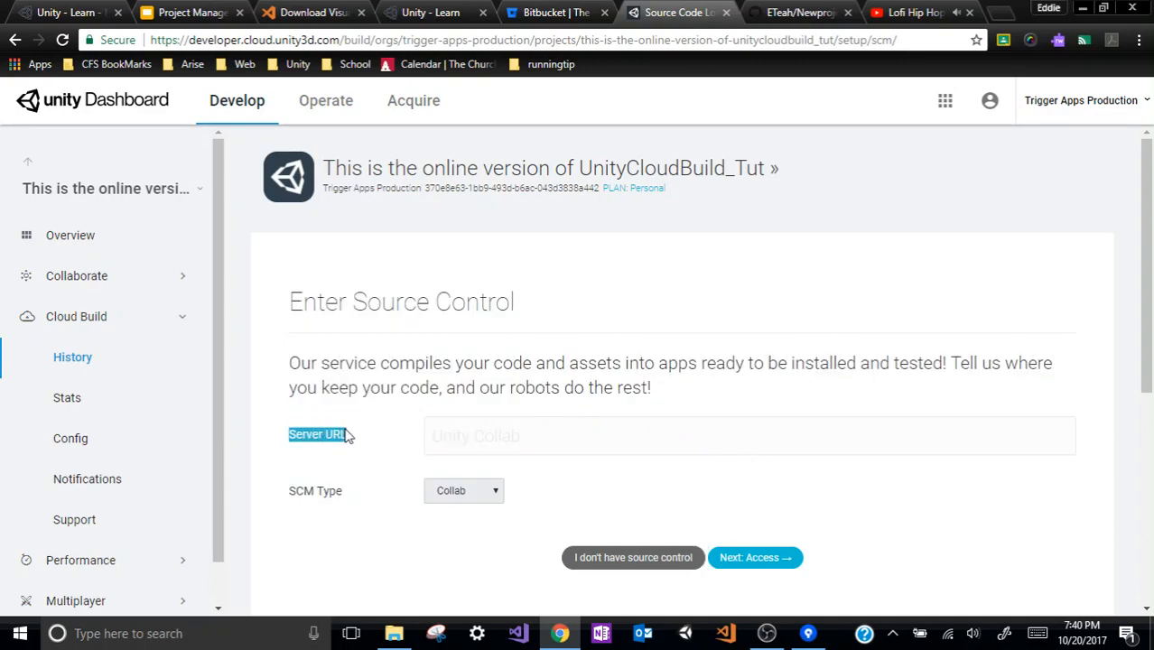
Step: Set the SCM type to GIT and clear the server URL
scroll(361, 424, down, 1)
click(447, 414)
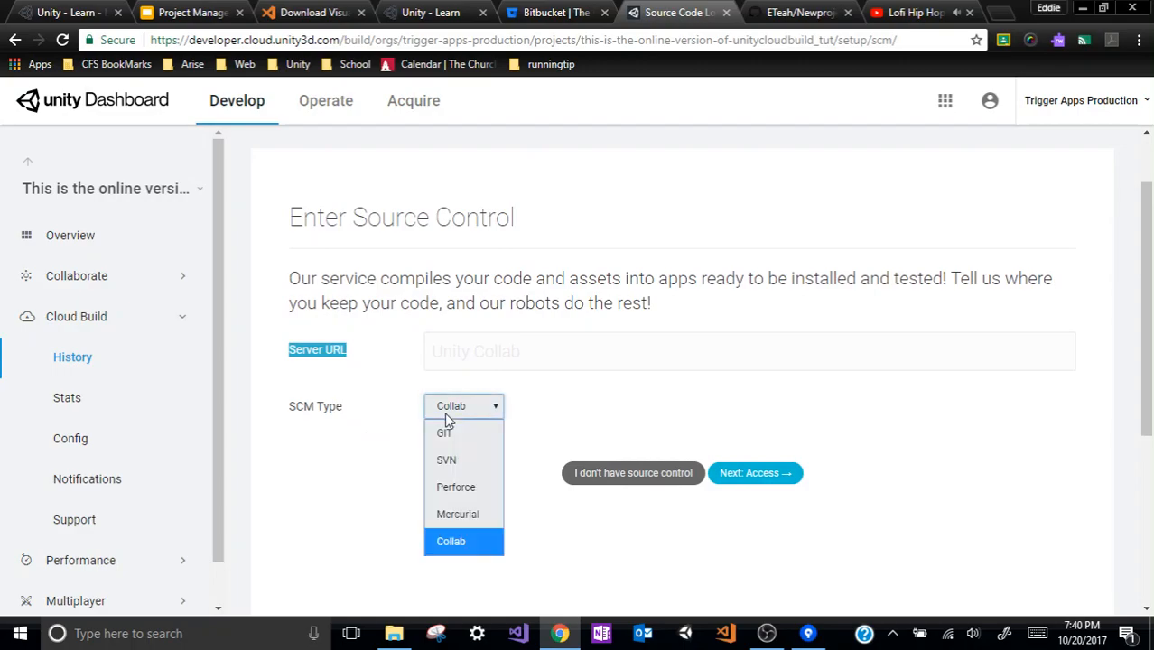
click(445, 435)
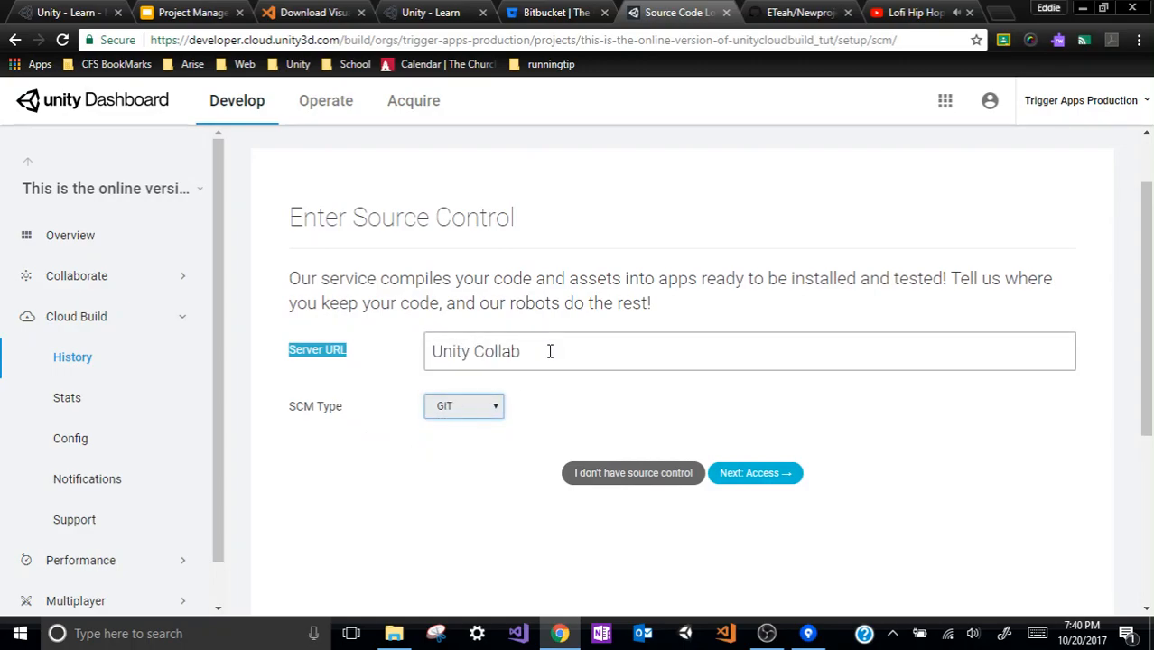
drag(547, 353, 411, 359)
key(BackSpace)
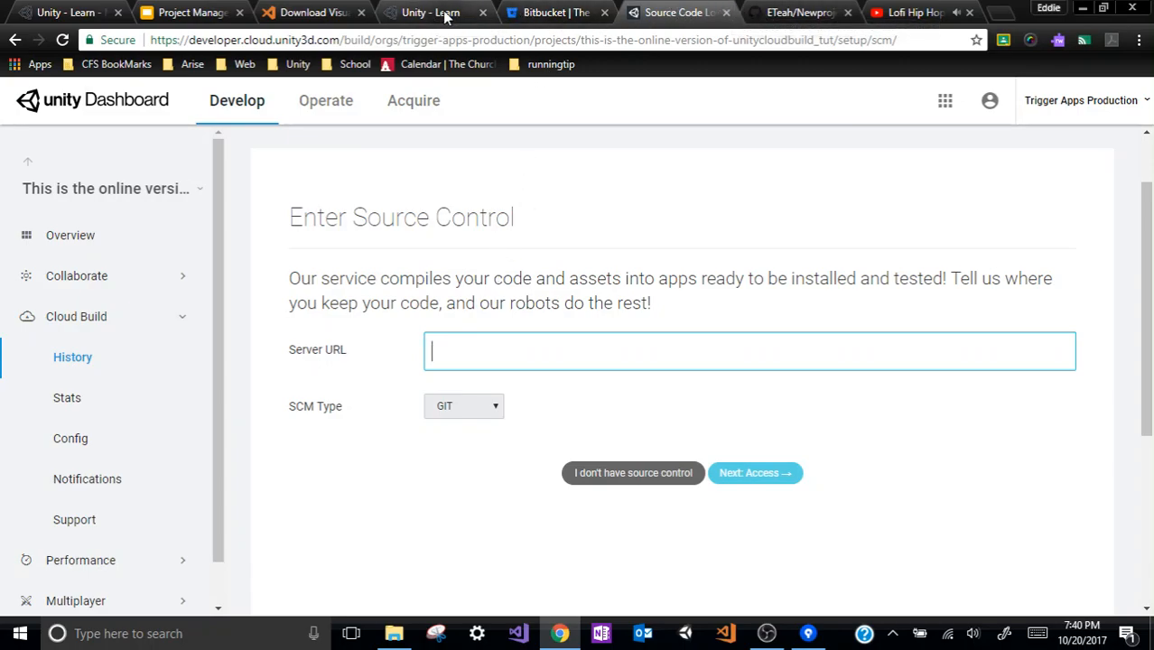
Step: Copy the HTTPS URL of Newproject_repo from GitHub and paste it as the Cloud Build server URL
click(799, 12)
right_click(496, 288)
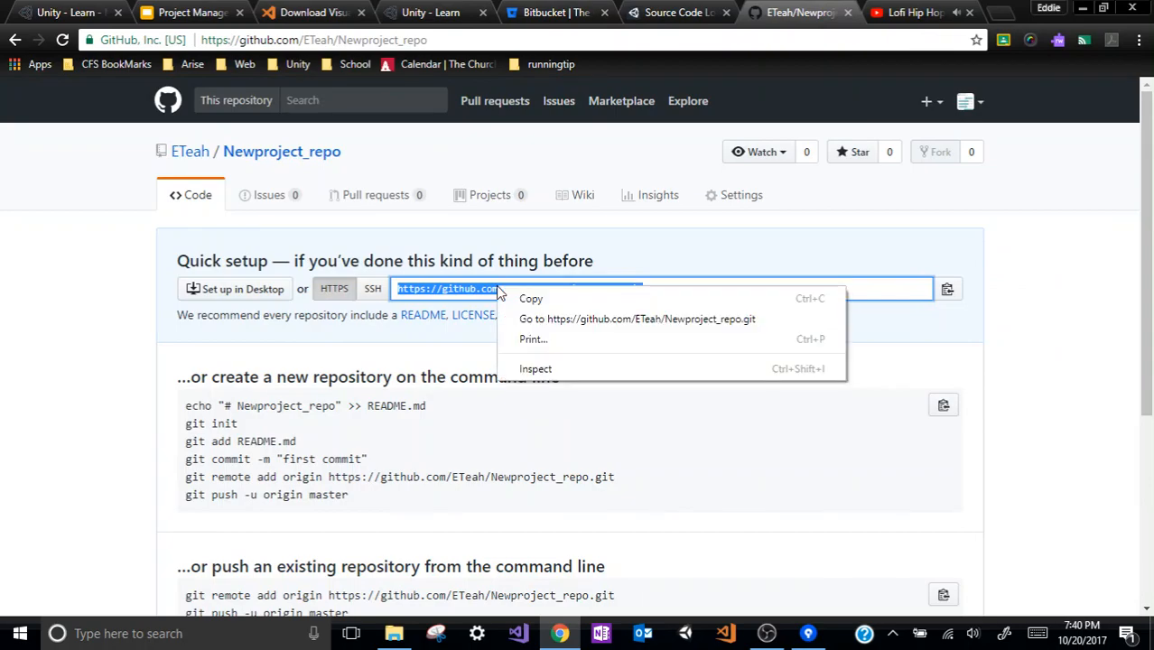
click(521, 301)
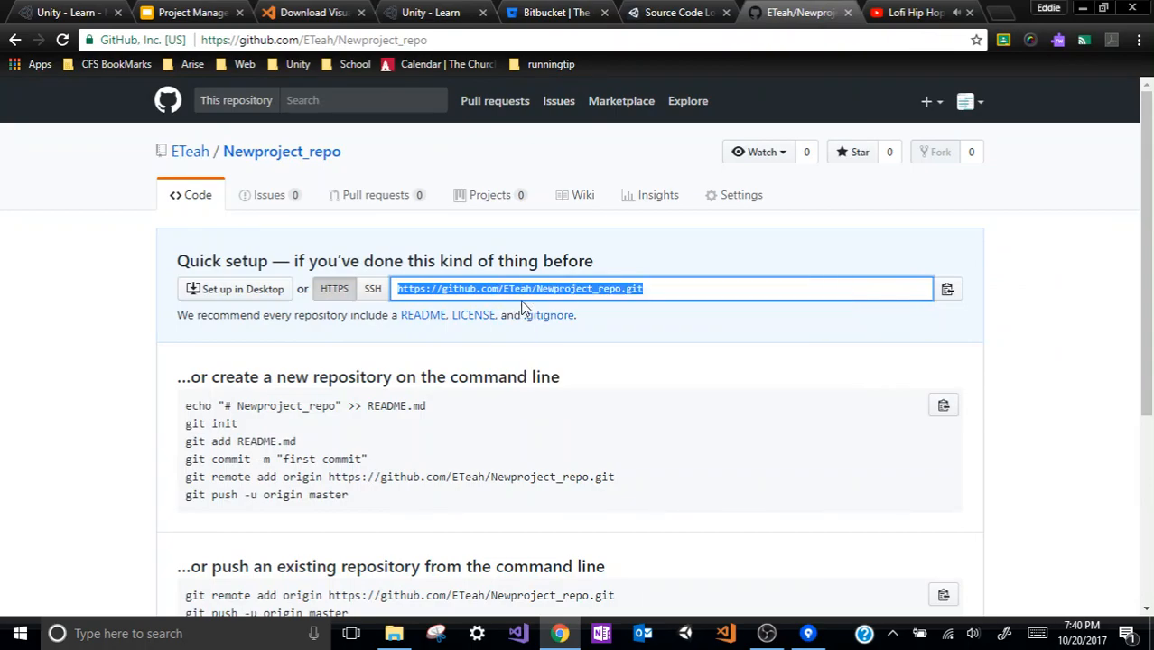
click(370, 289)
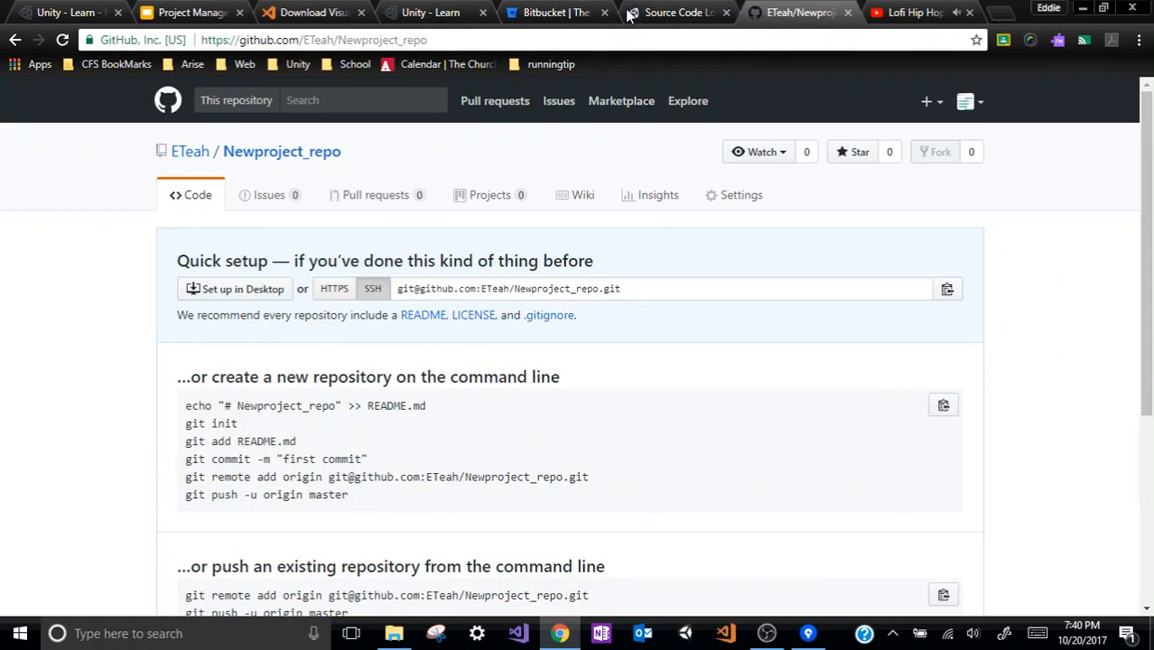
click(665, 10)
click(468, 352)
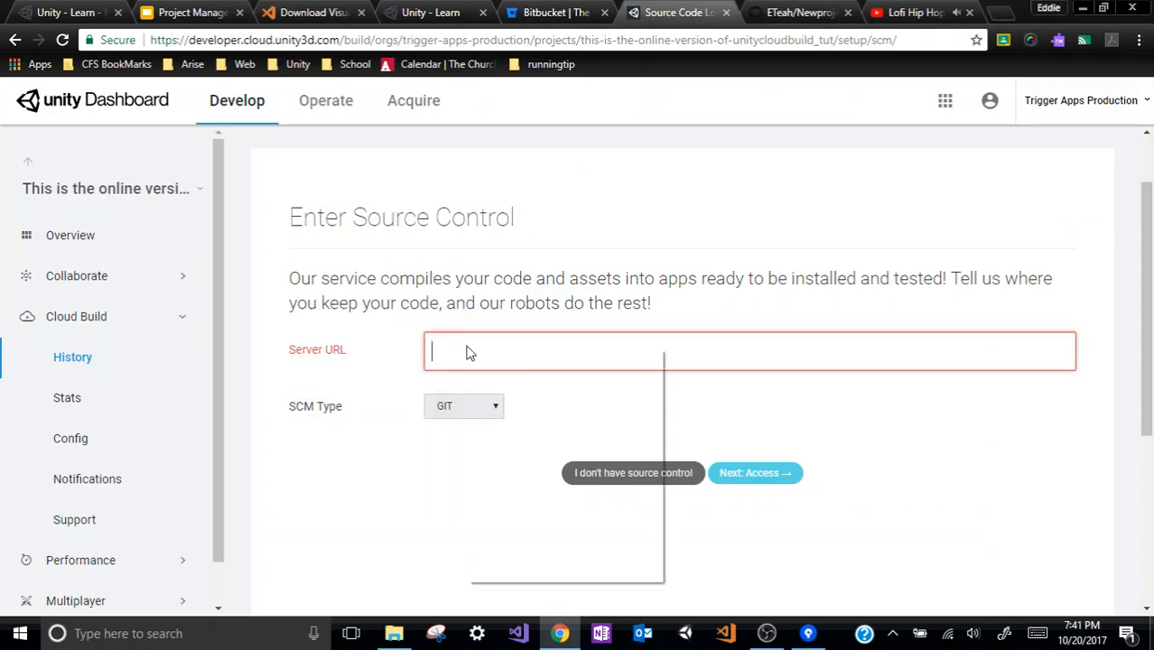
right_click(468, 352)
click(496, 456)
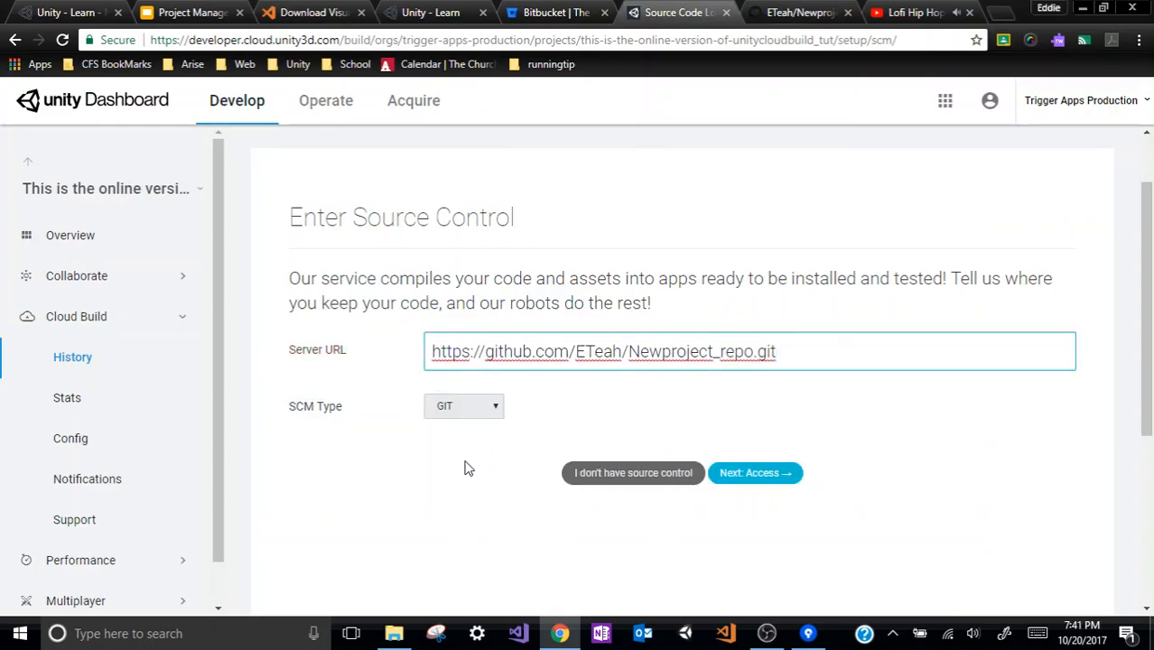
drag(280, 355, 341, 354)
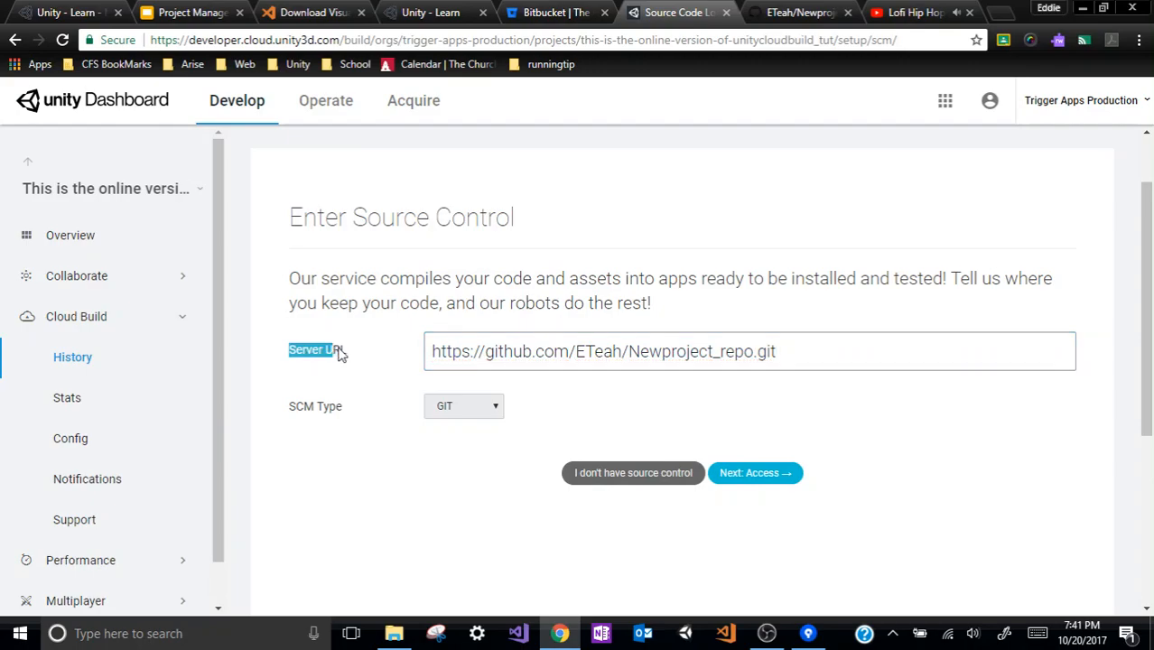
drag(433, 351, 488, 347)
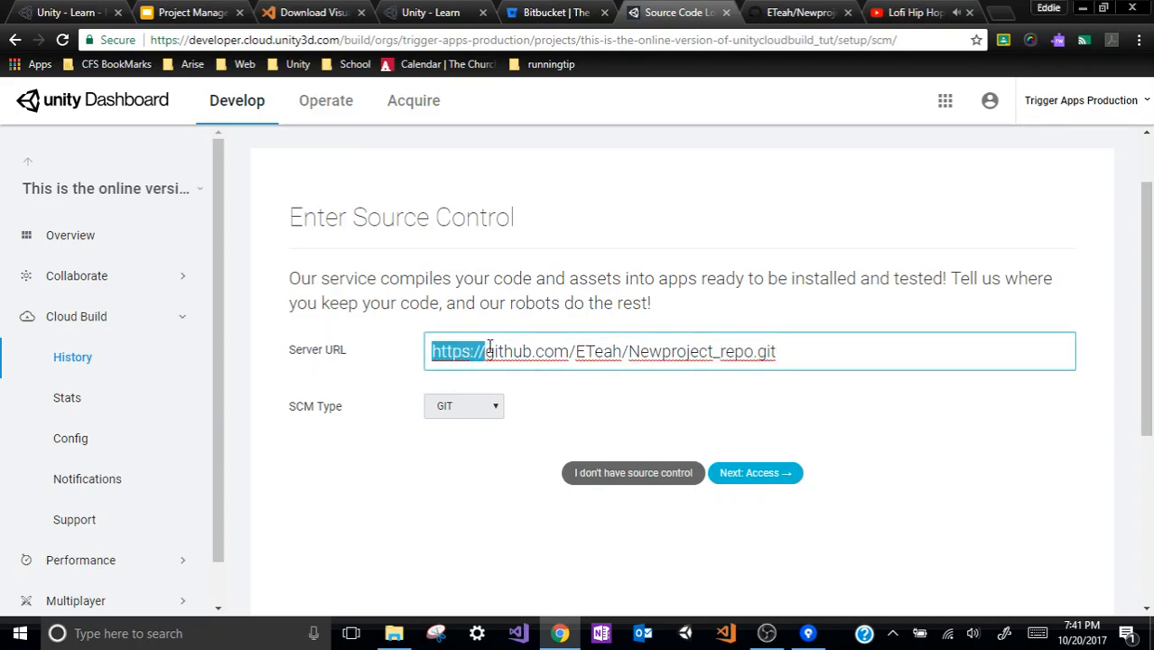
drag(295, 354, 343, 351)
click(281, 358)
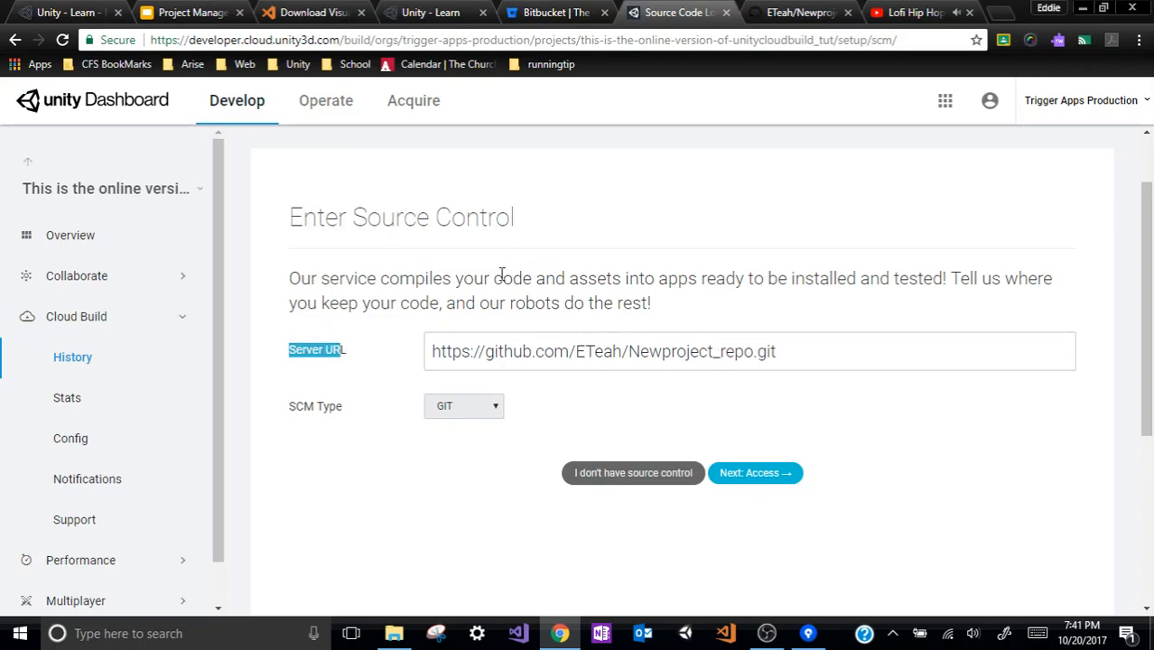
Step: Switch the GitHub repository's clone URL back to HTTPS, and submit the Cloud Build source control settings to continue to access
click(813, 13)
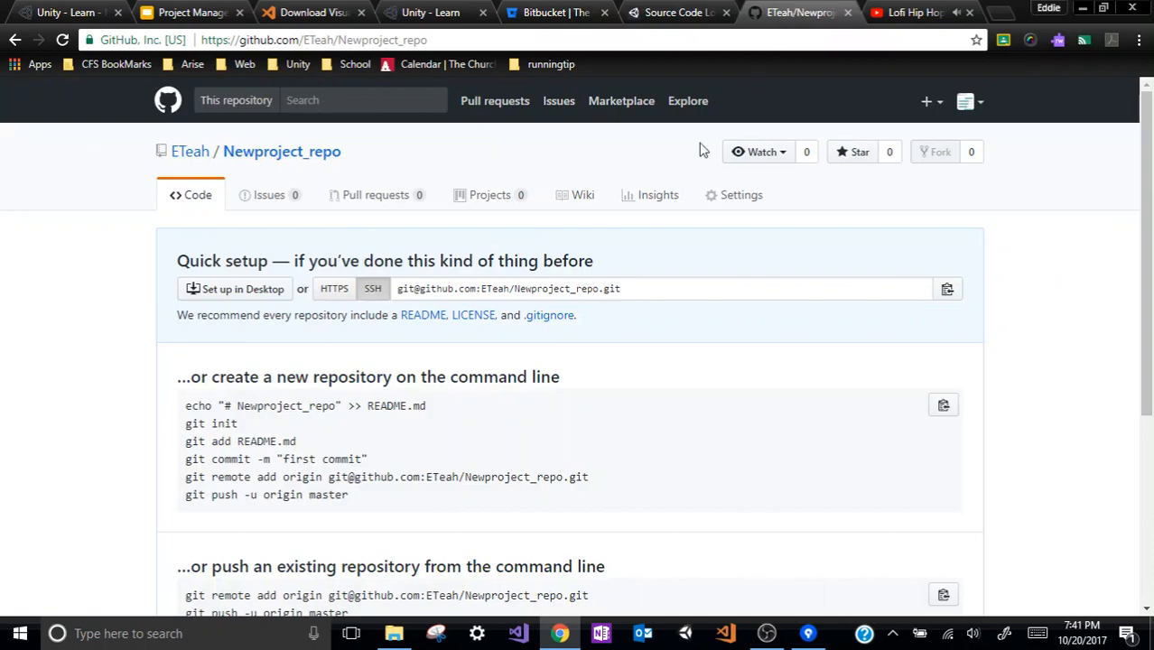
click(342, 294)
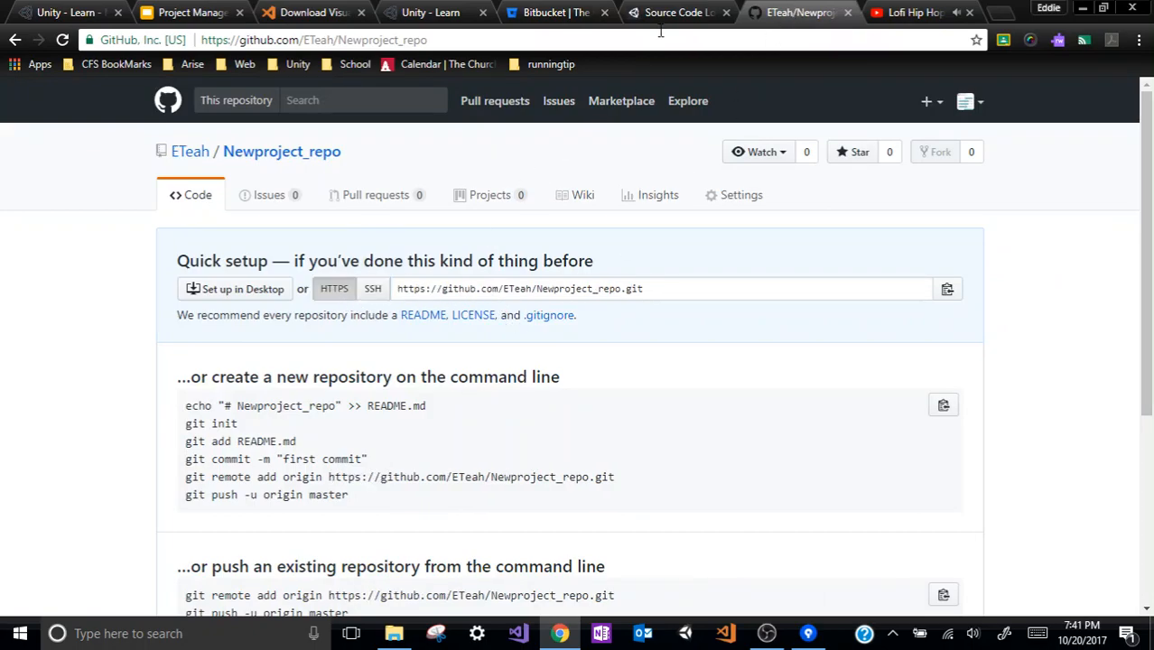
click(684, 12)
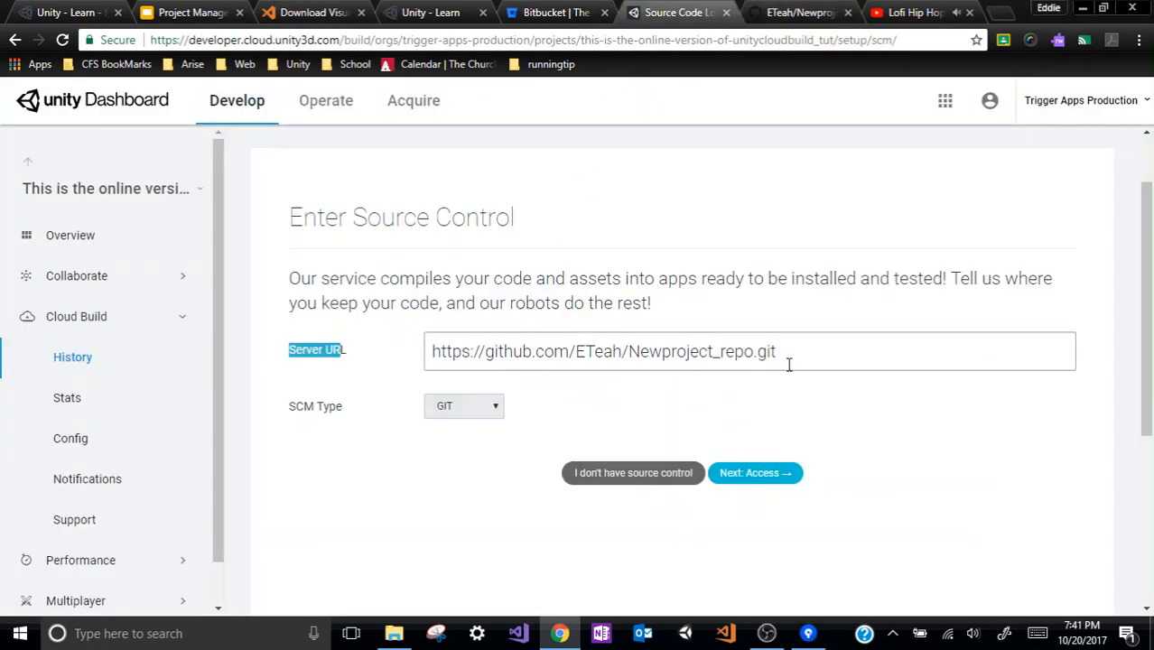
click(755, 474)
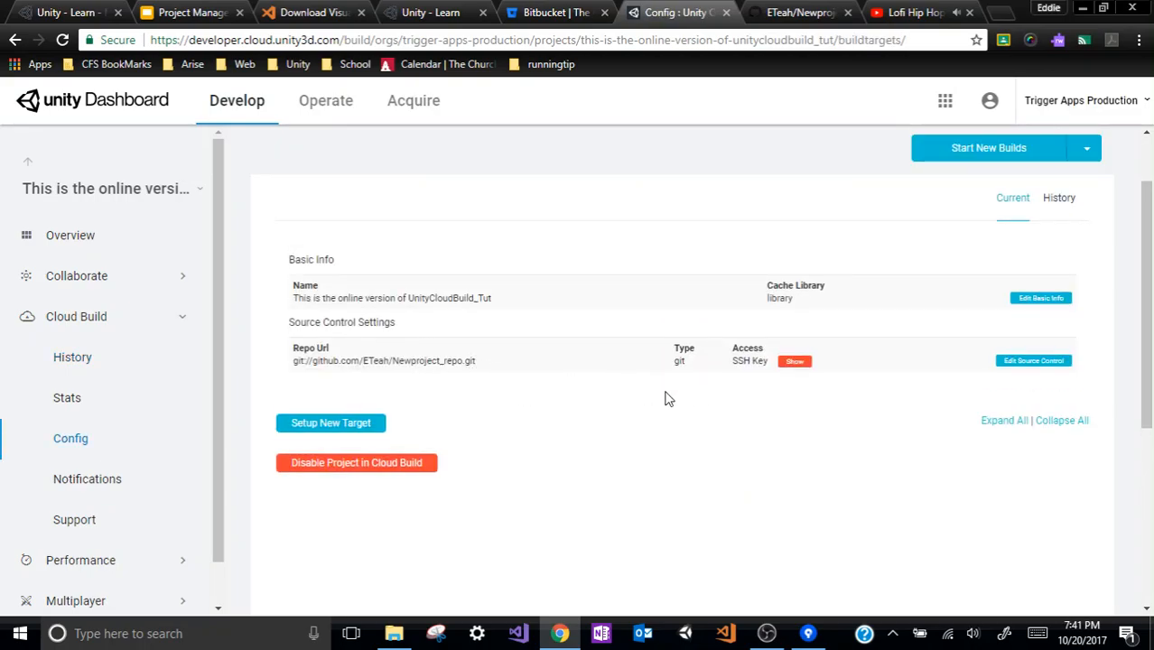
Step: View the SSH key in the project's source control settings and close it
click(797, 367)
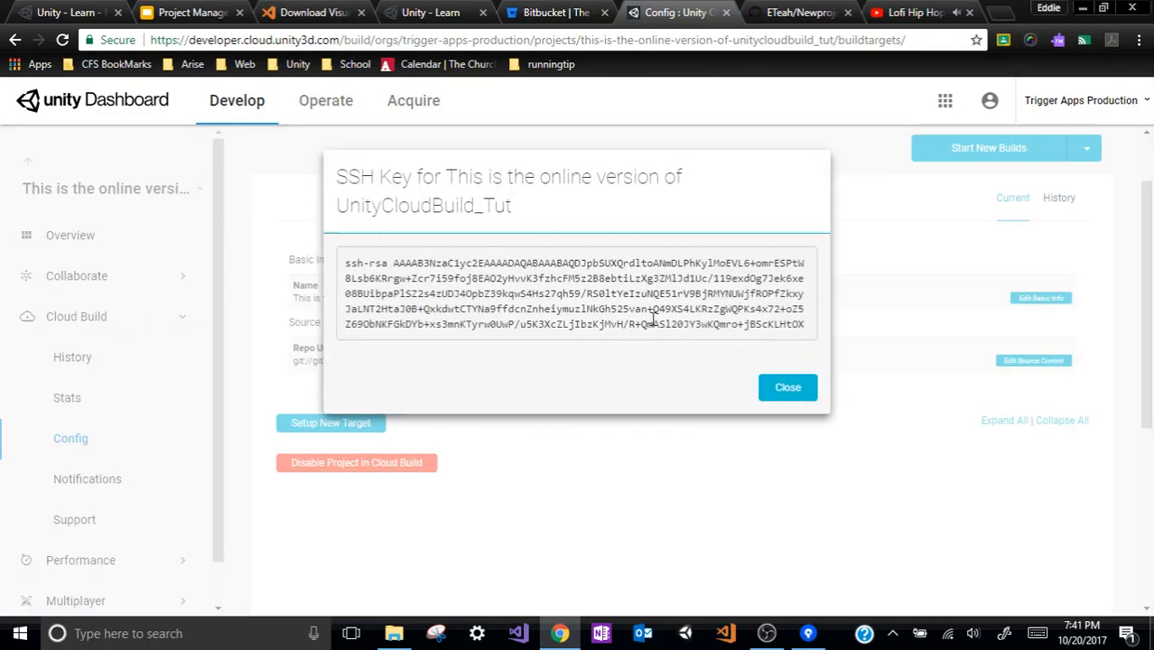
click(788, 388)
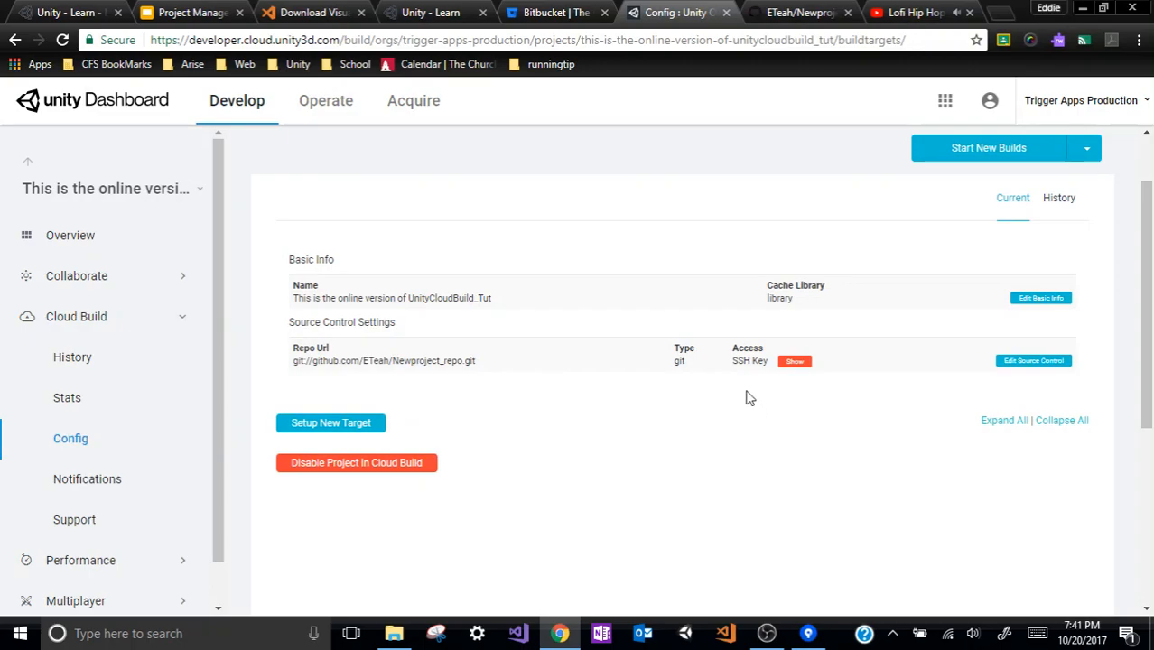
drag(747, 394, 750, 362)
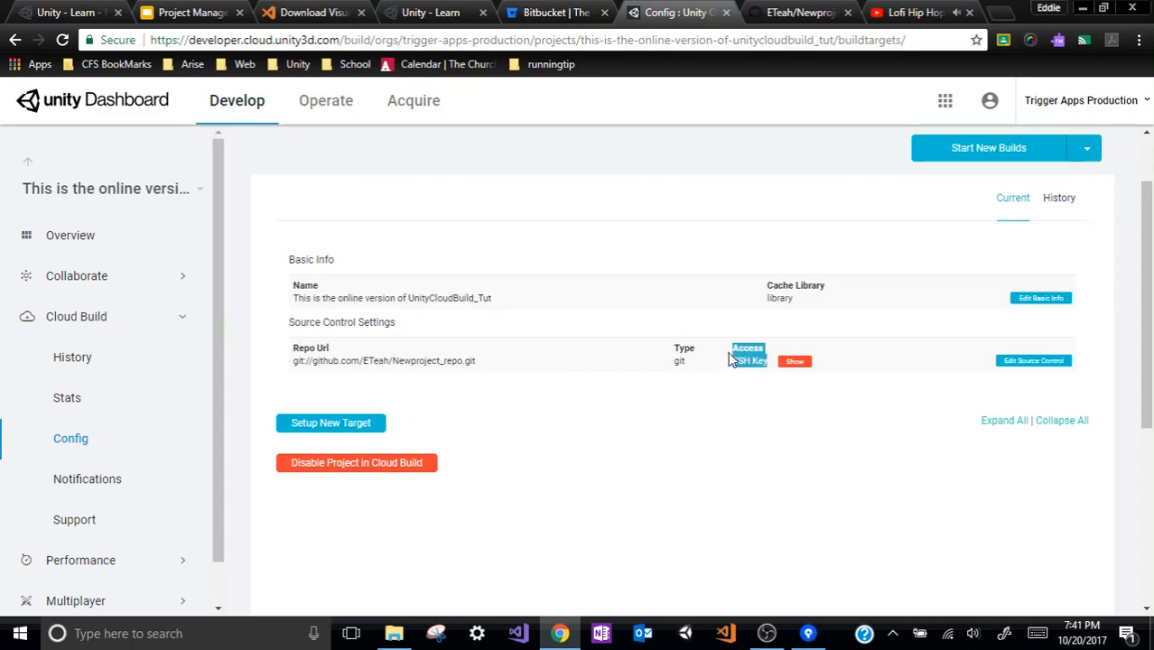
mouse_move(730, 355)
mouse_down()
mouse_move(760, 364)
mouse_move(733, 360)
mouse_move(738, 345)
mouse_move(766, 364)
mouse_move(730, 357)
mouse_up()
click(763, 386)
Step: Close the spare Unity Learn page and open the settings of Newproject_repo on GitHub
click(456, 13)
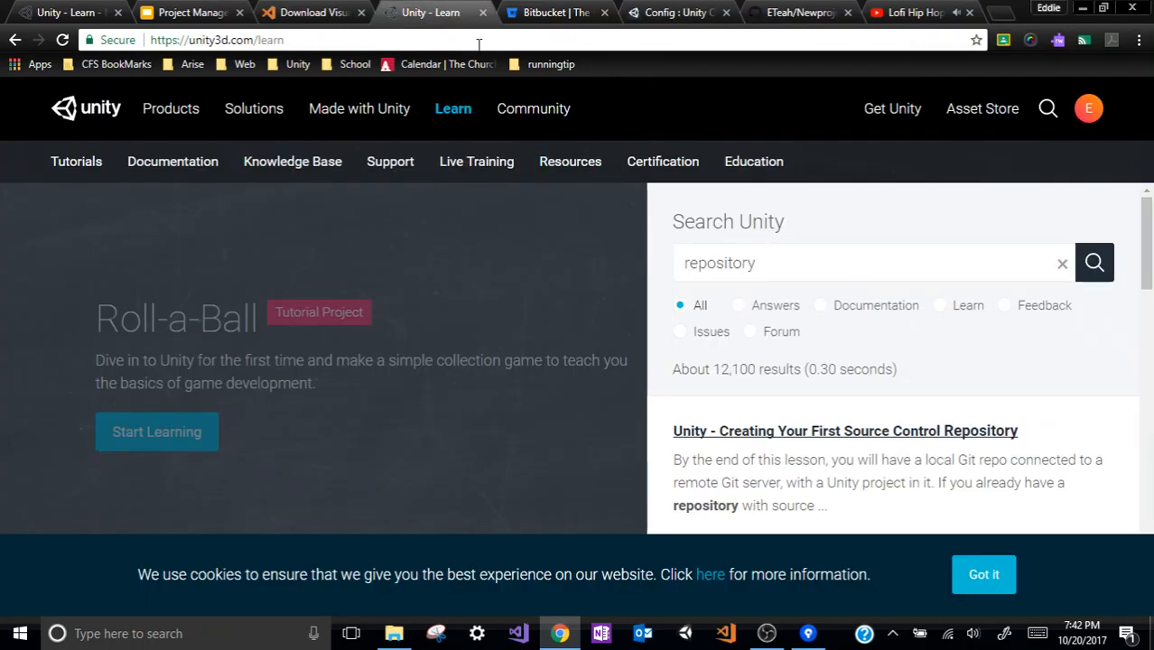
click(484, 13)
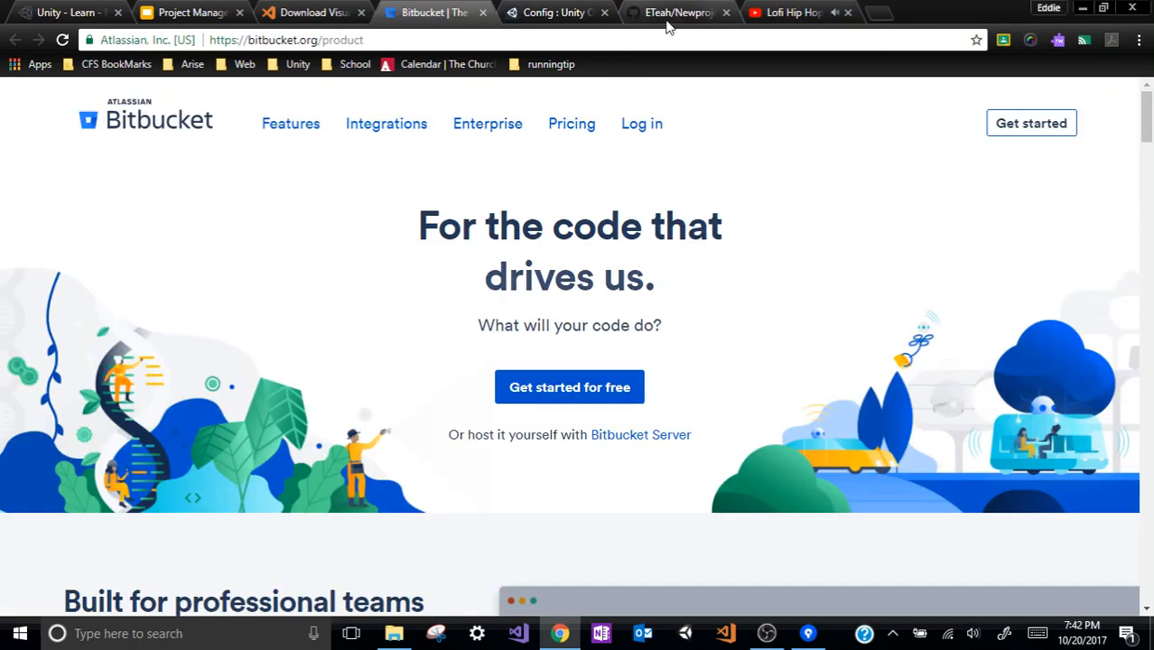
click(668, 14)
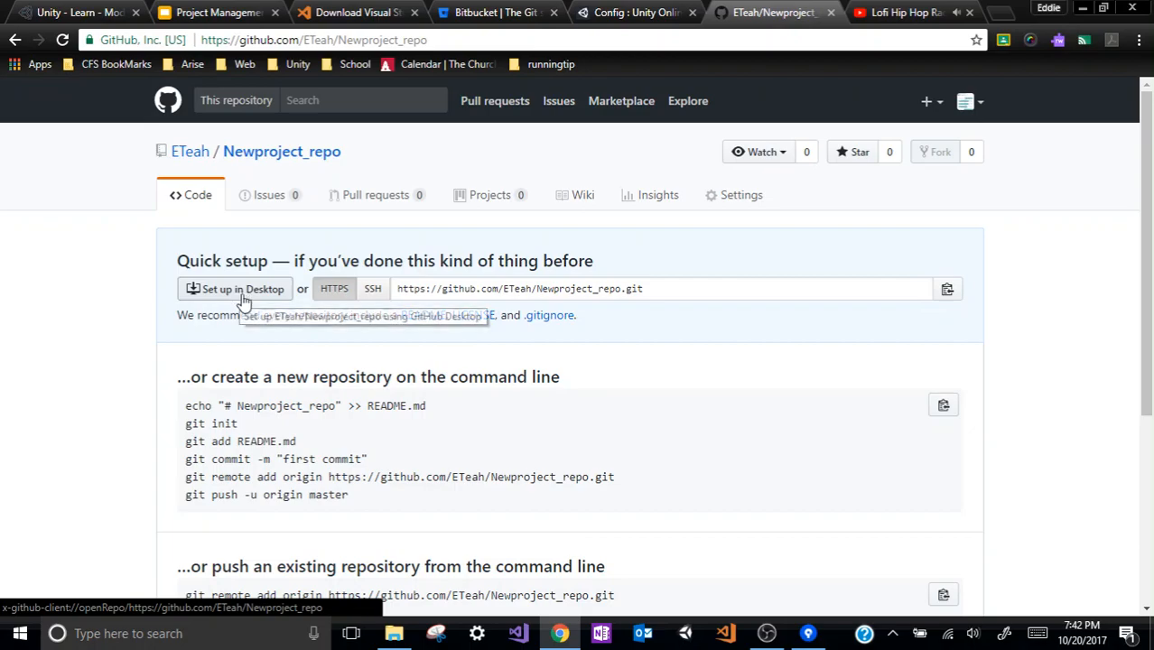
click(736, 200)
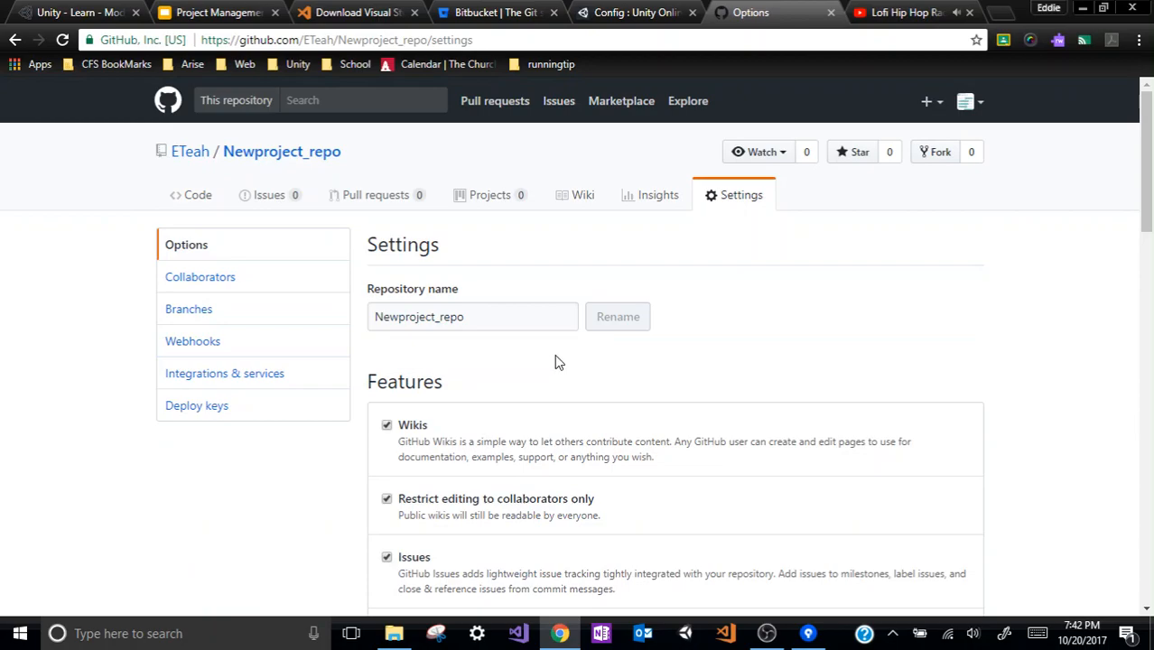
Step: Look through the repository's general options for key settings, and open its Deploy keys
scroll(555, 386, down, 5)
scroll(553, 389, down, 5)
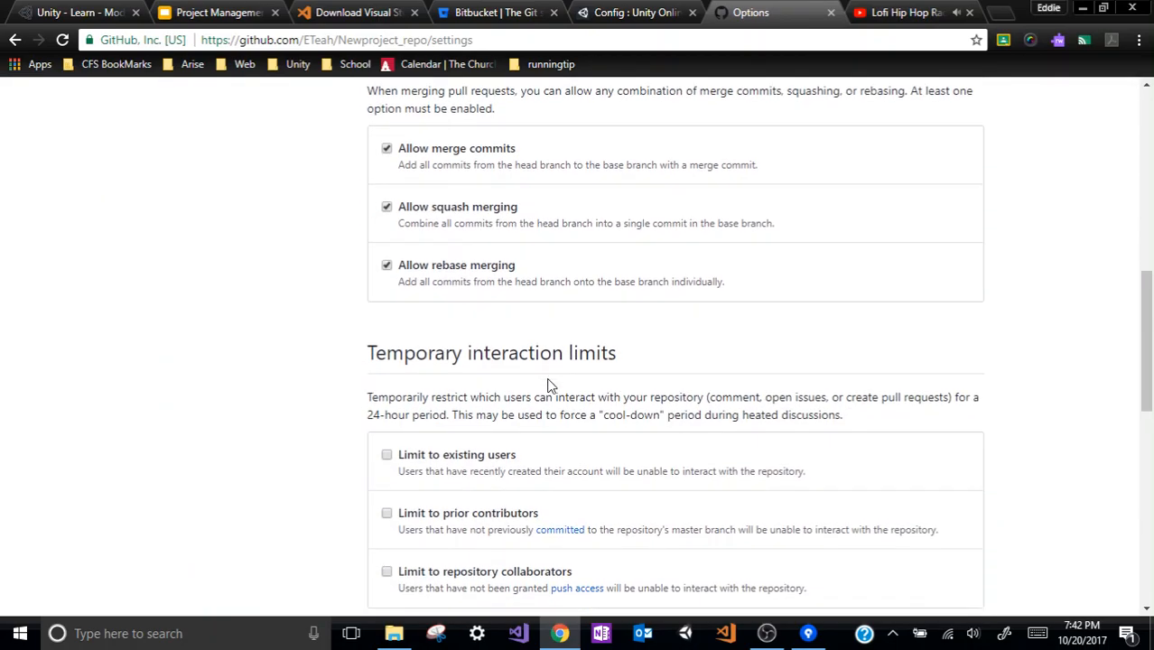
scroll(551, 386, down, 3)
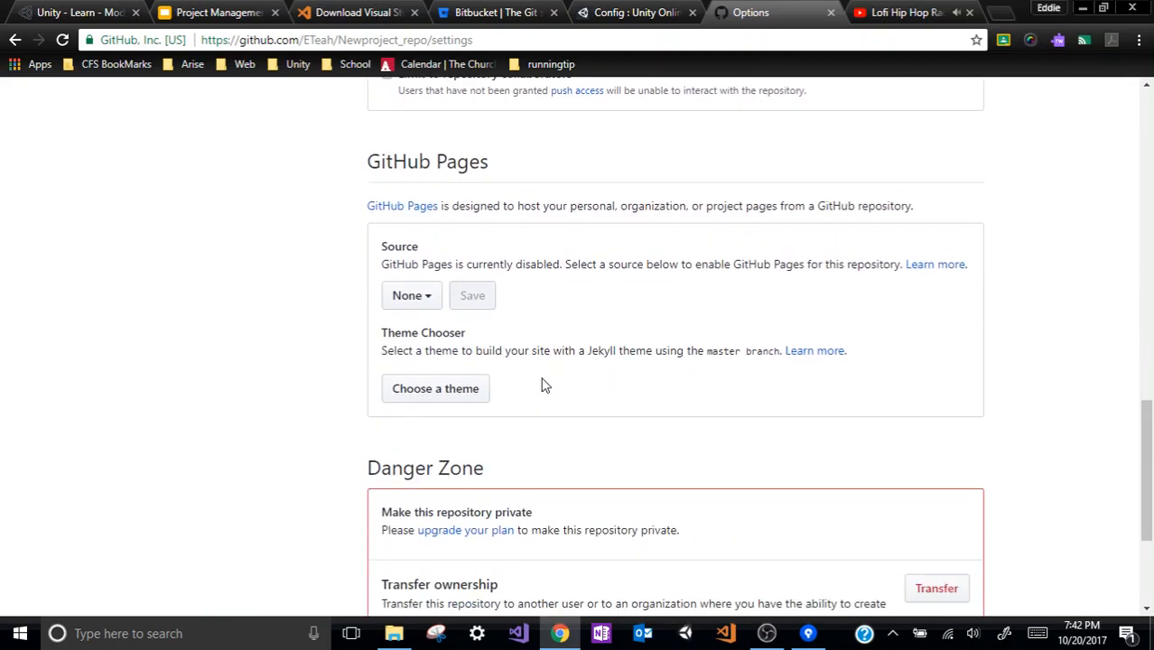
scroll(545, 385, down, 3)
scroll(545, 365, up, 8)
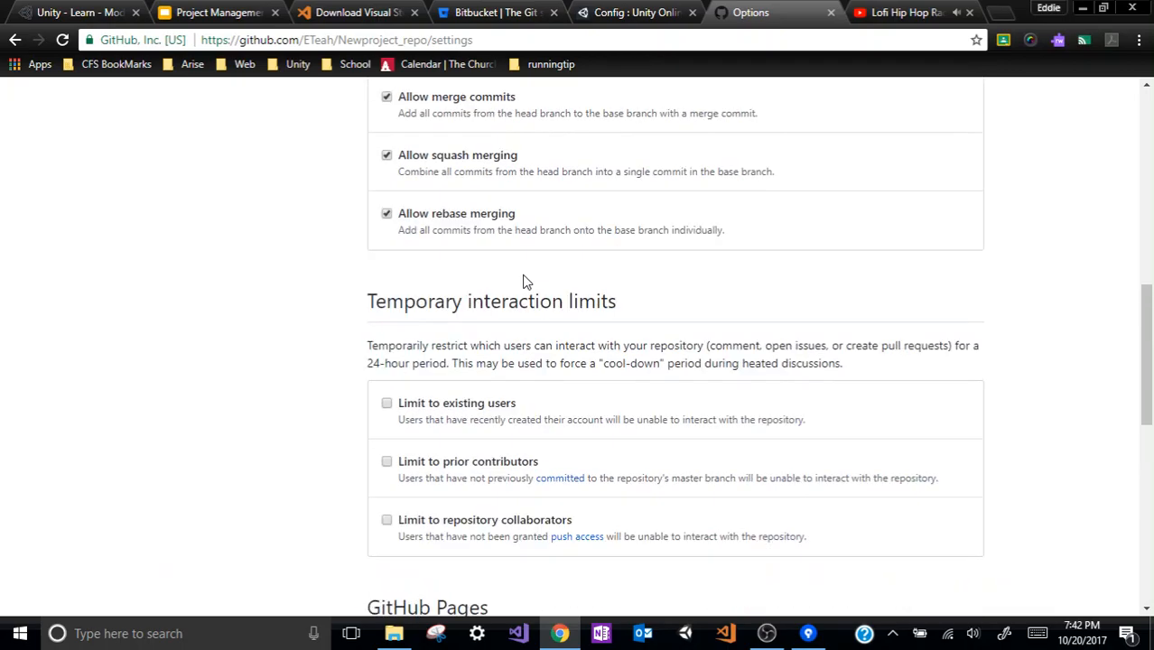
scroll(345, 315, up, 8)
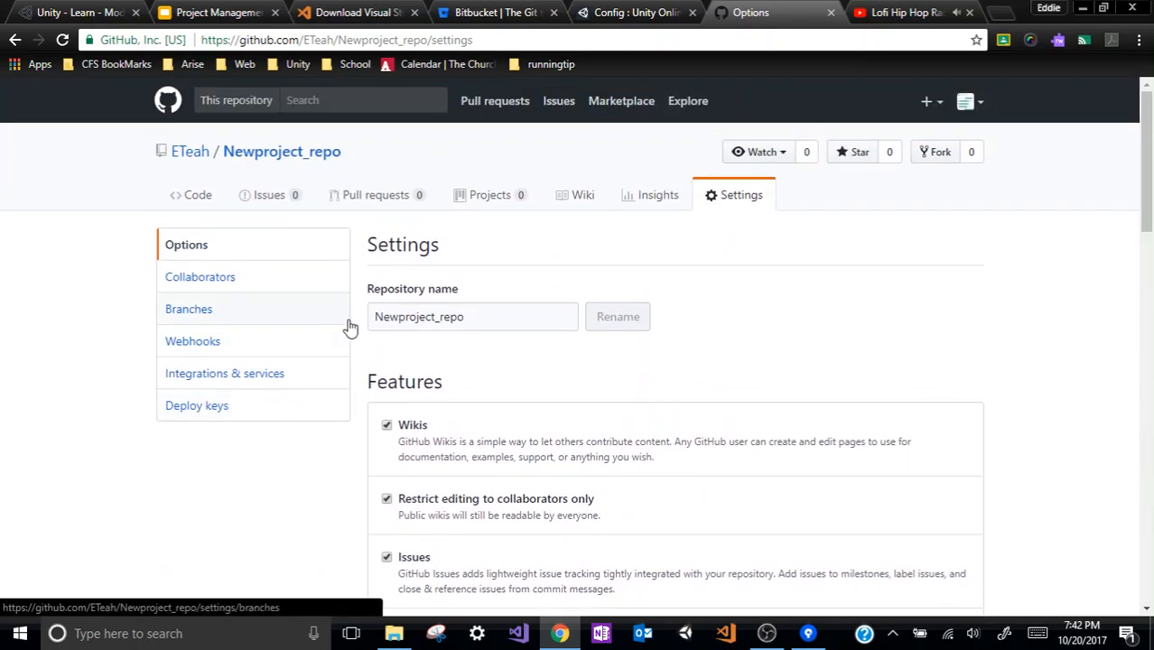
click(200, 409)
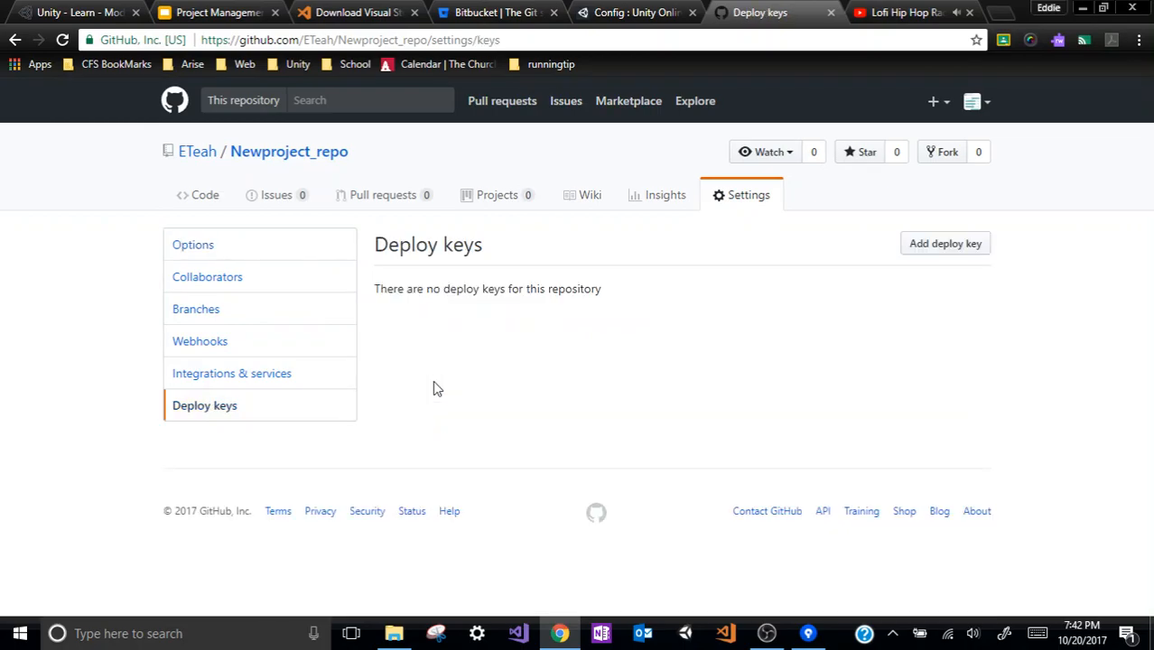
Step: Return to the main page of Newproject_repo and check its clone options and description editor without changing anything
click(241, 160)
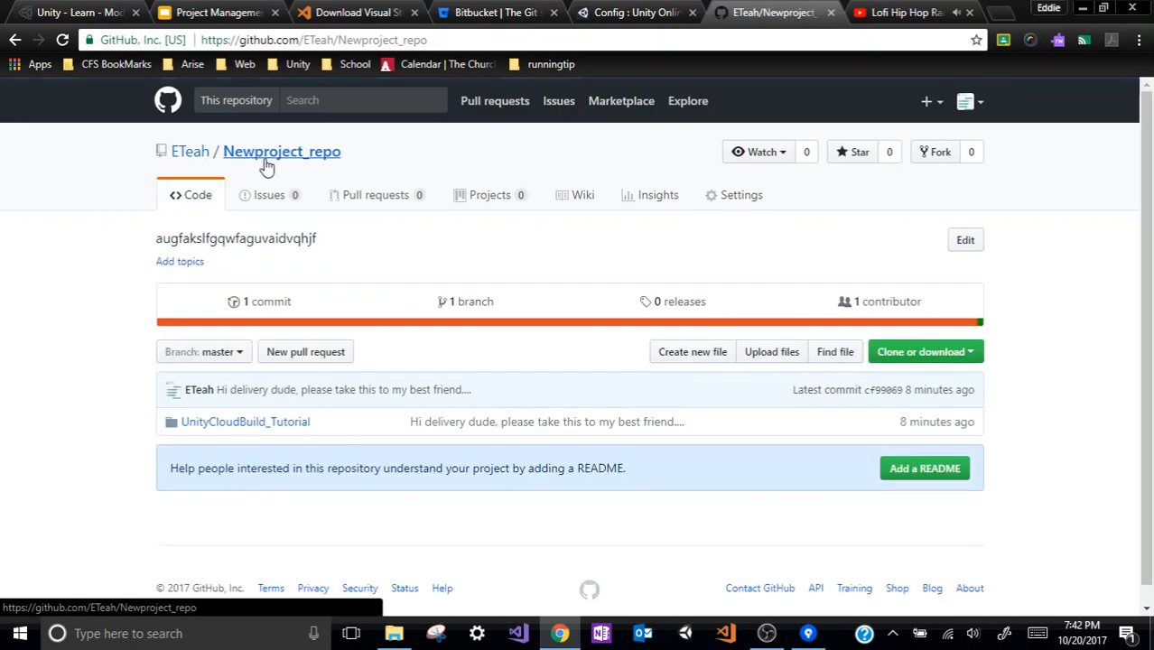
click(976, 359)
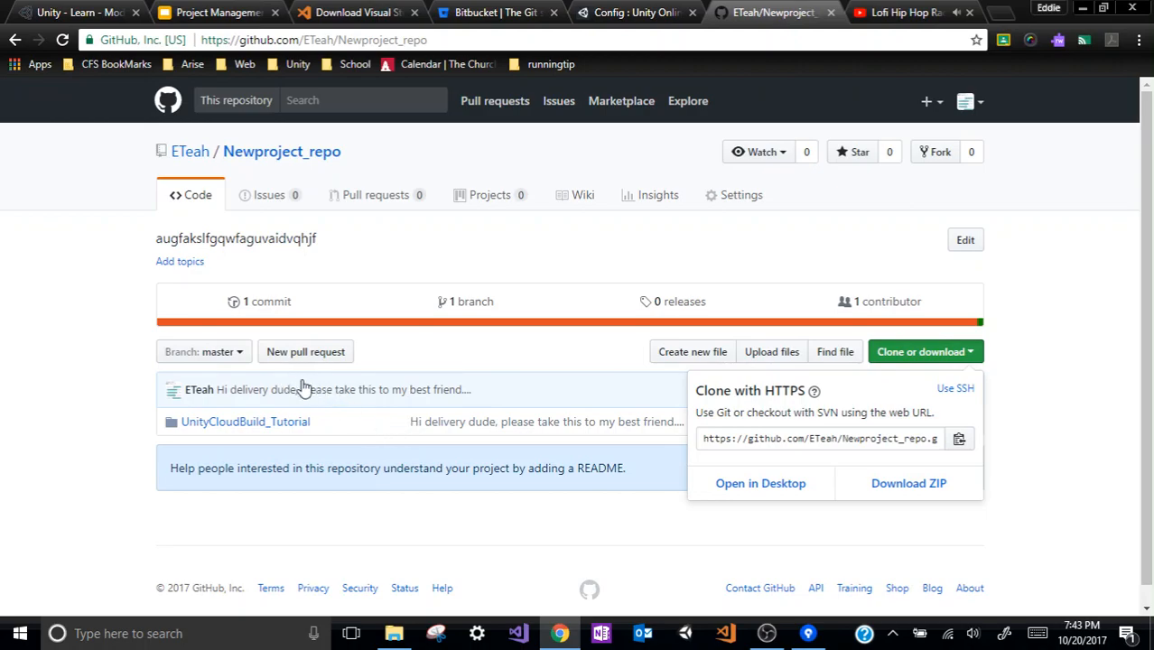
click(613, 531)
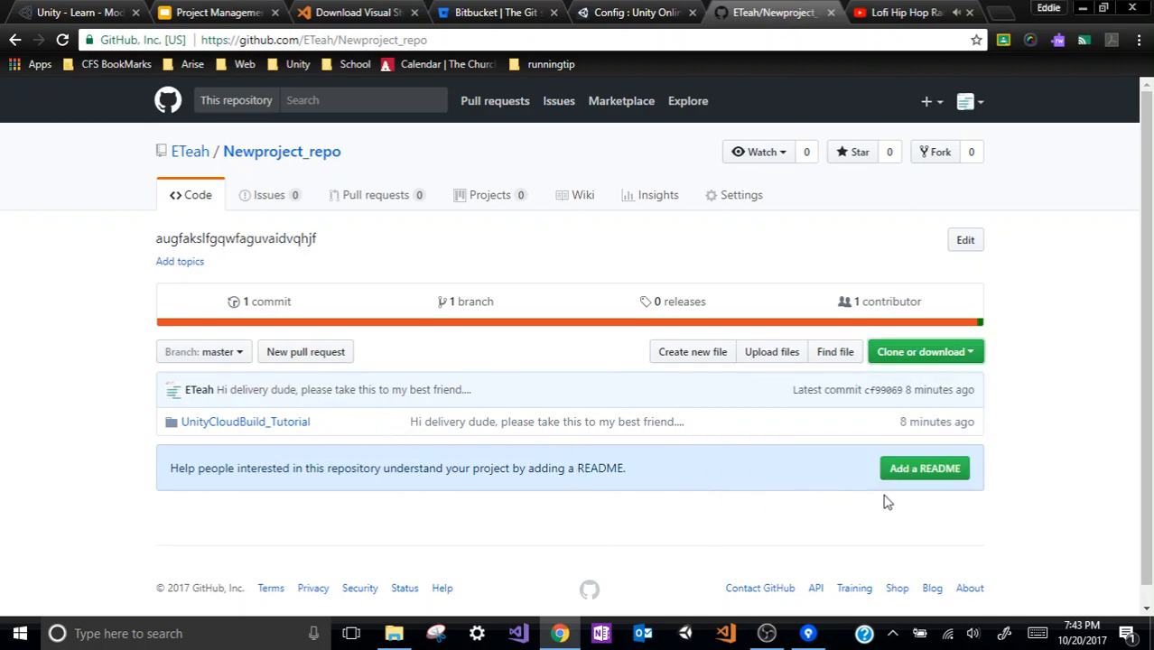
click(965, 241)
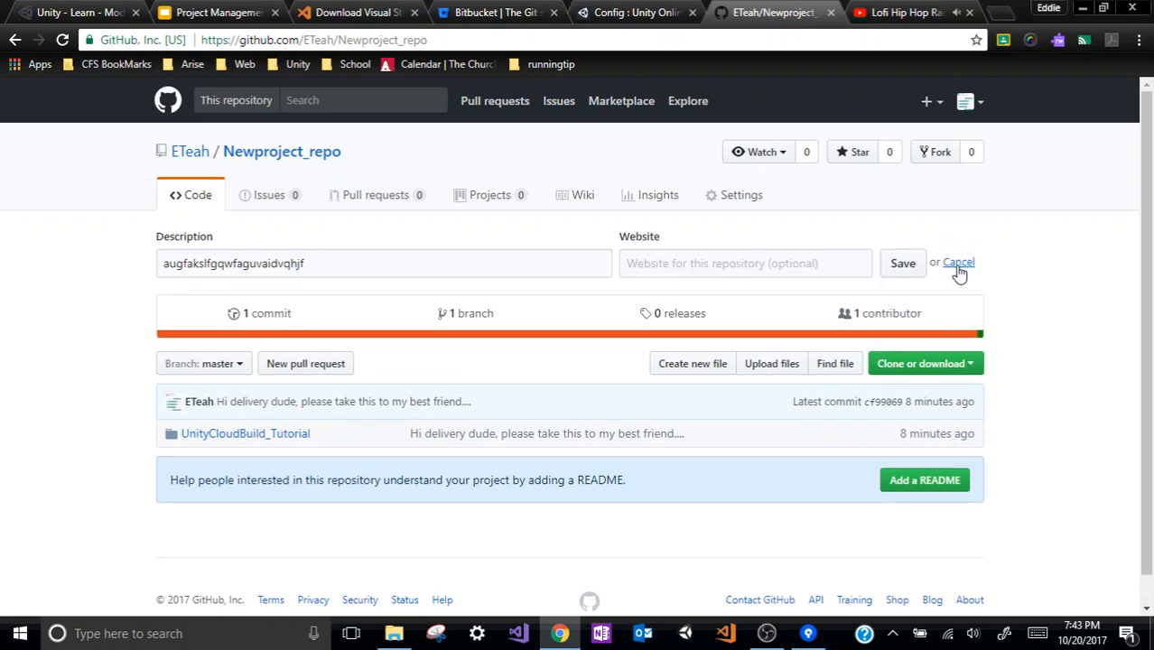
click(959, 263)
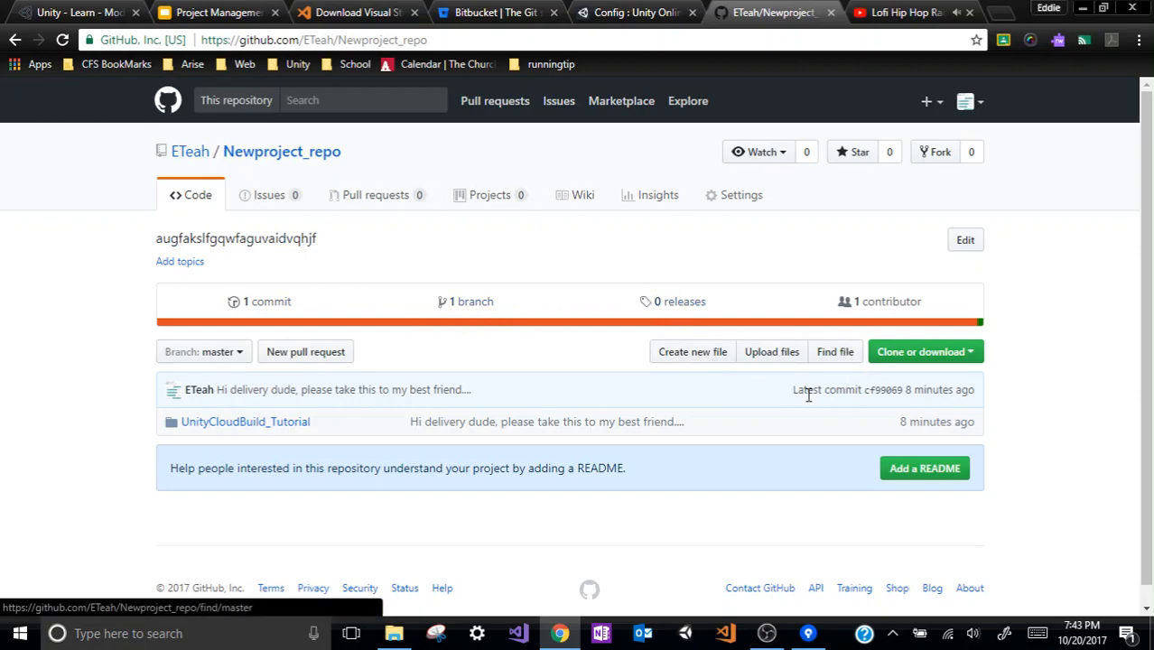
click(913, 361)
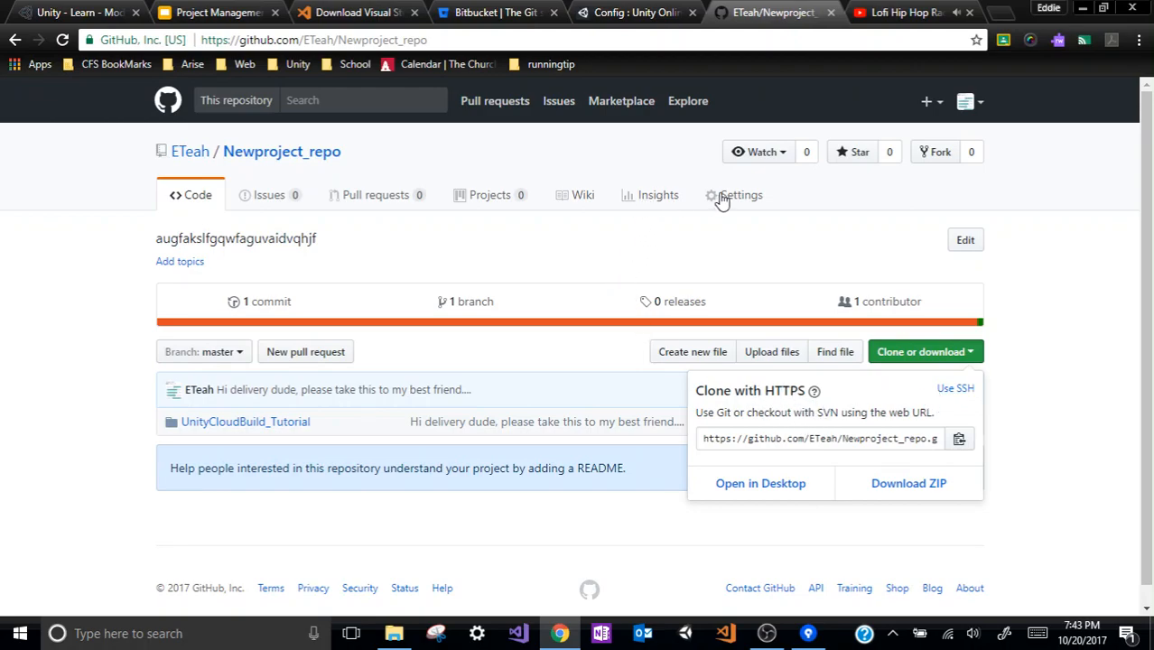
click(168, 150)
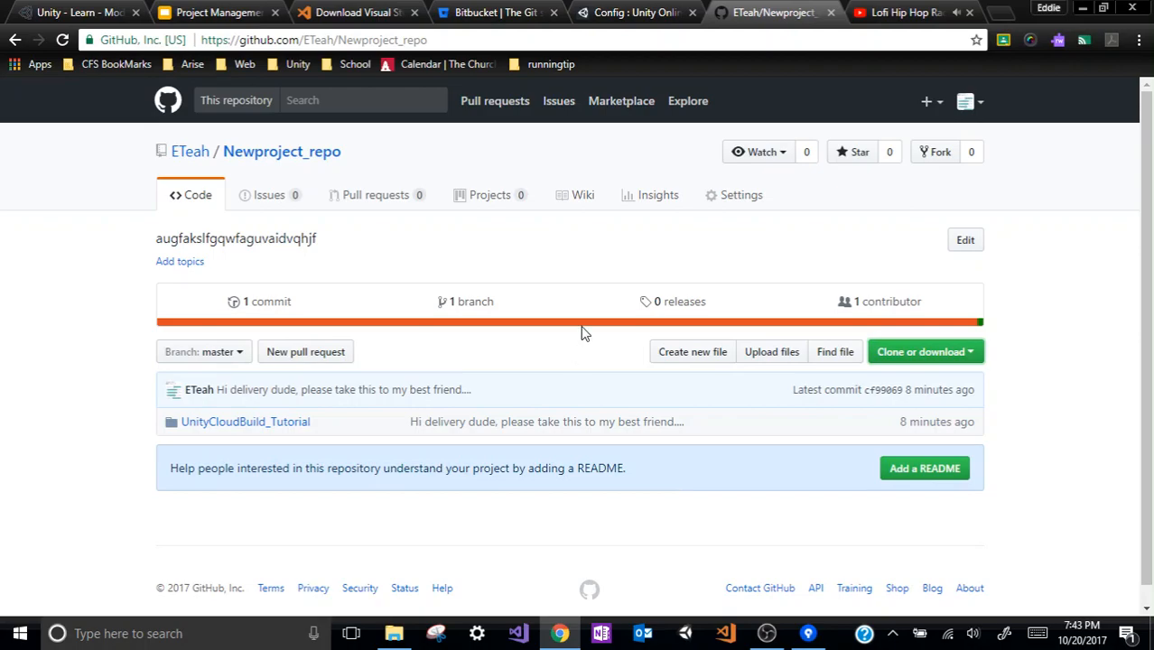
Step: Open the repository owner's GitHub profile and look through its repositories and contribution activity
click(191, 154)
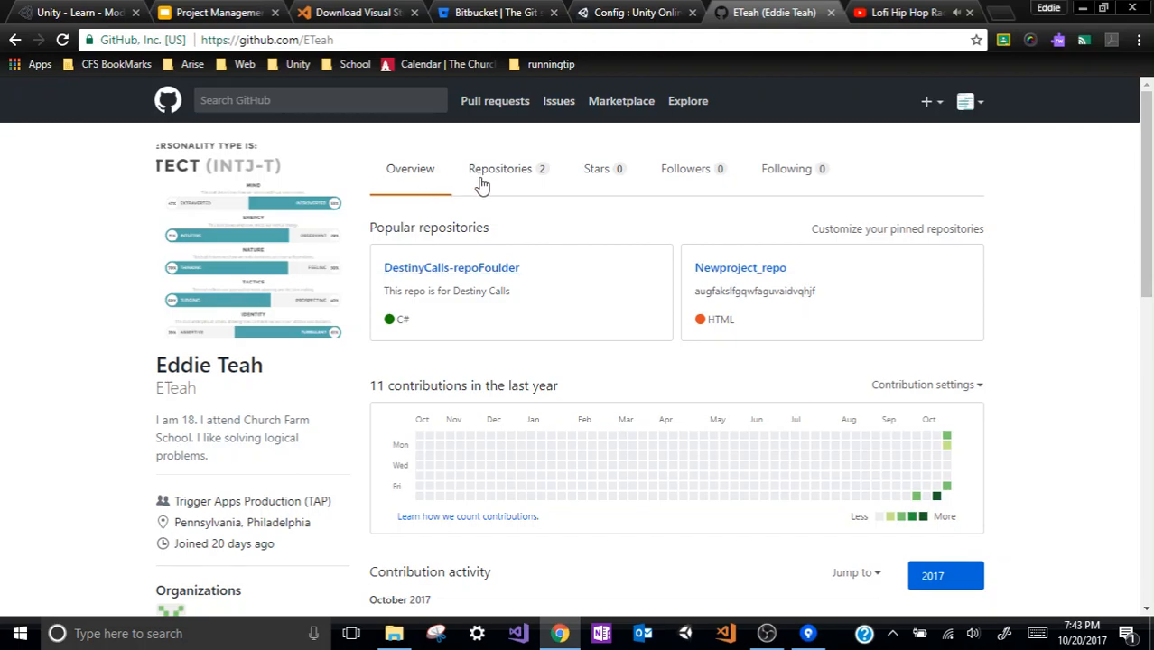
scroll(476, 308, down, 3)
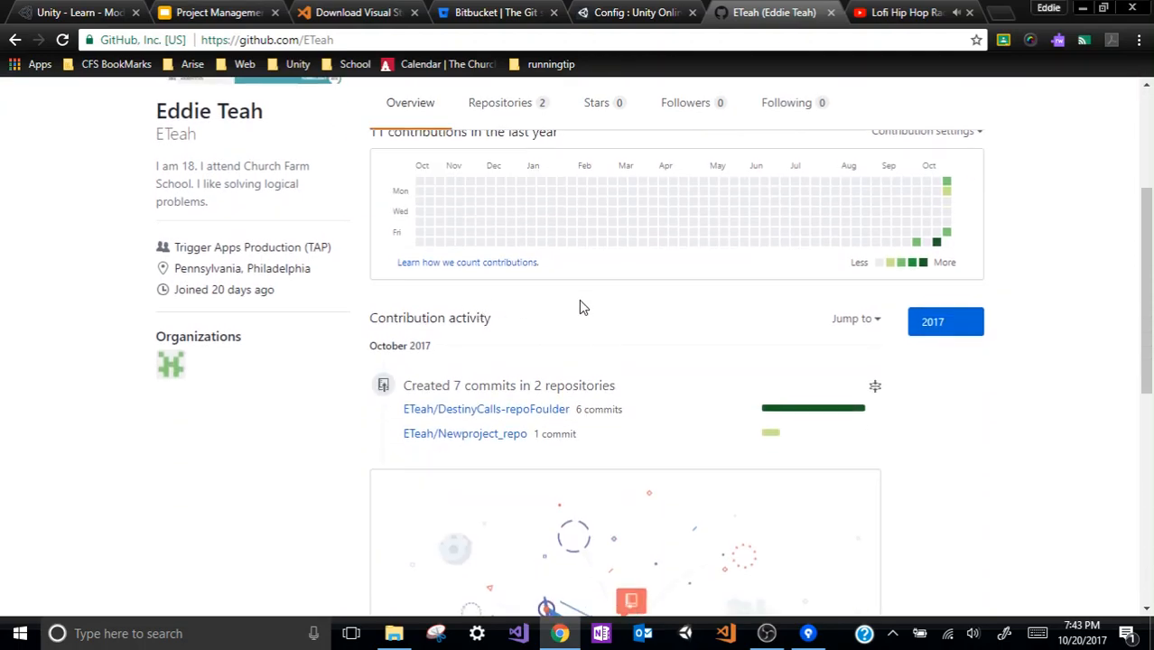
scroll(730, 352, down, 2)
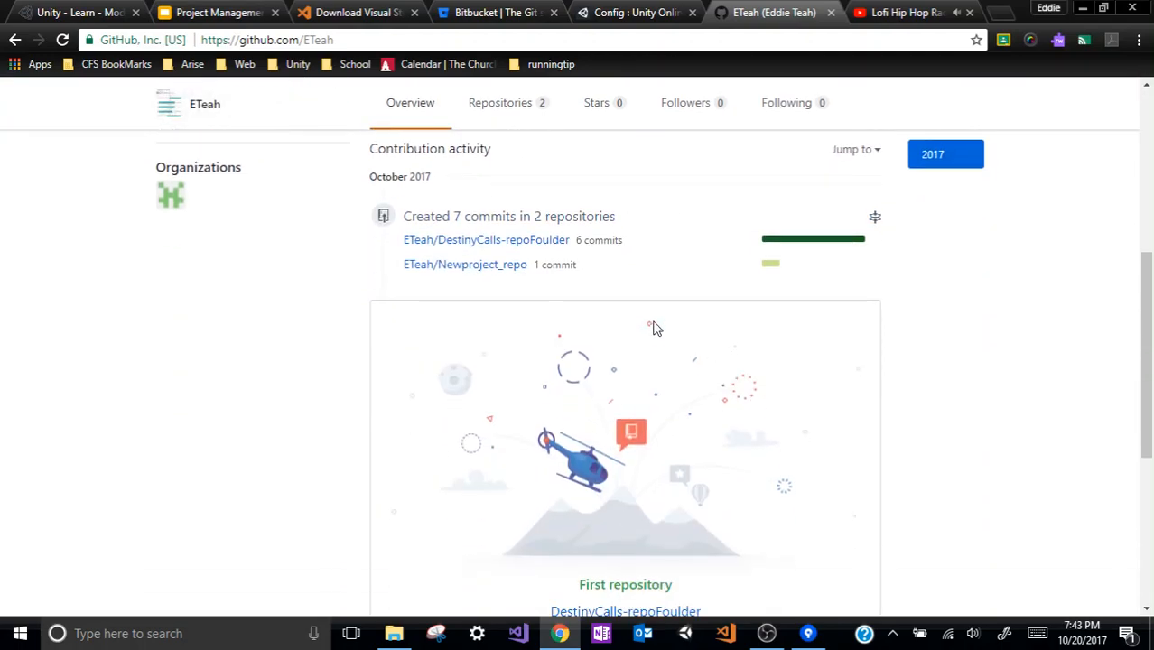
scroll(762, 357, down, 4)
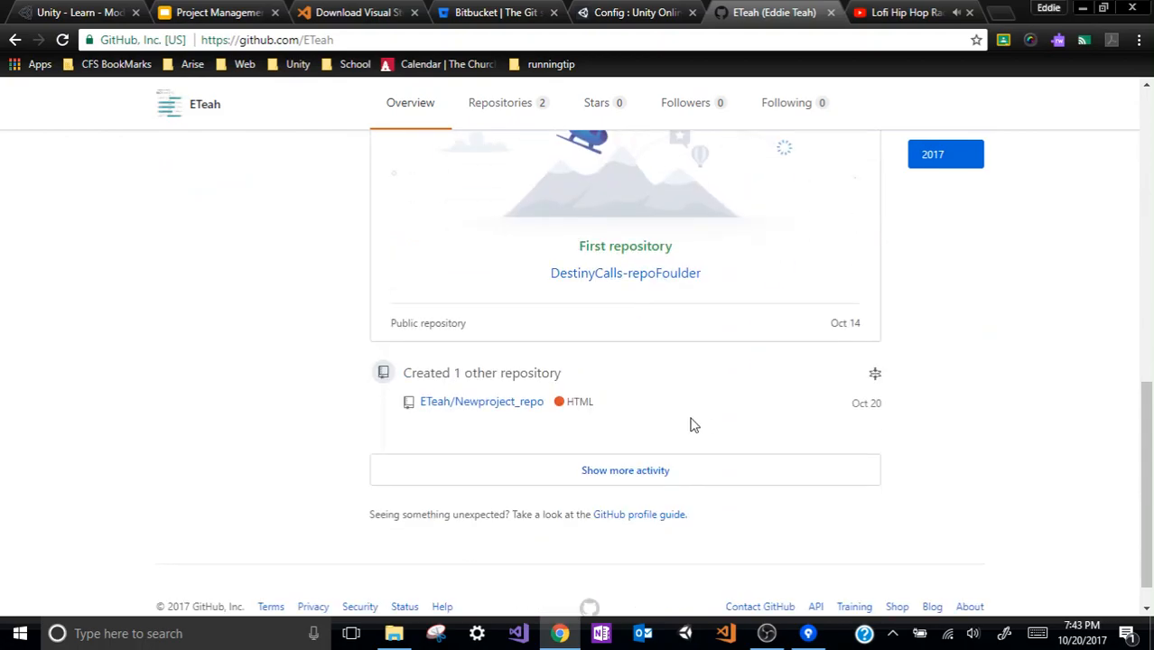
scroll(717, 224, up, 10)
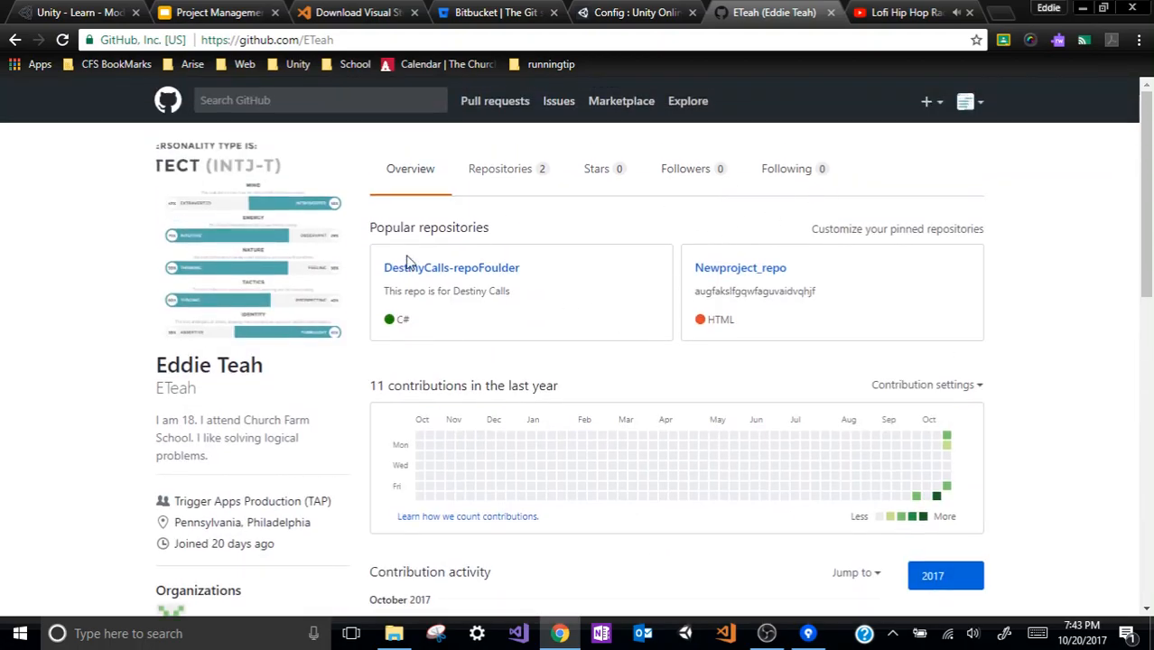
Step: Open the GitHub account settings and look through the public profile page
click(969, 102)
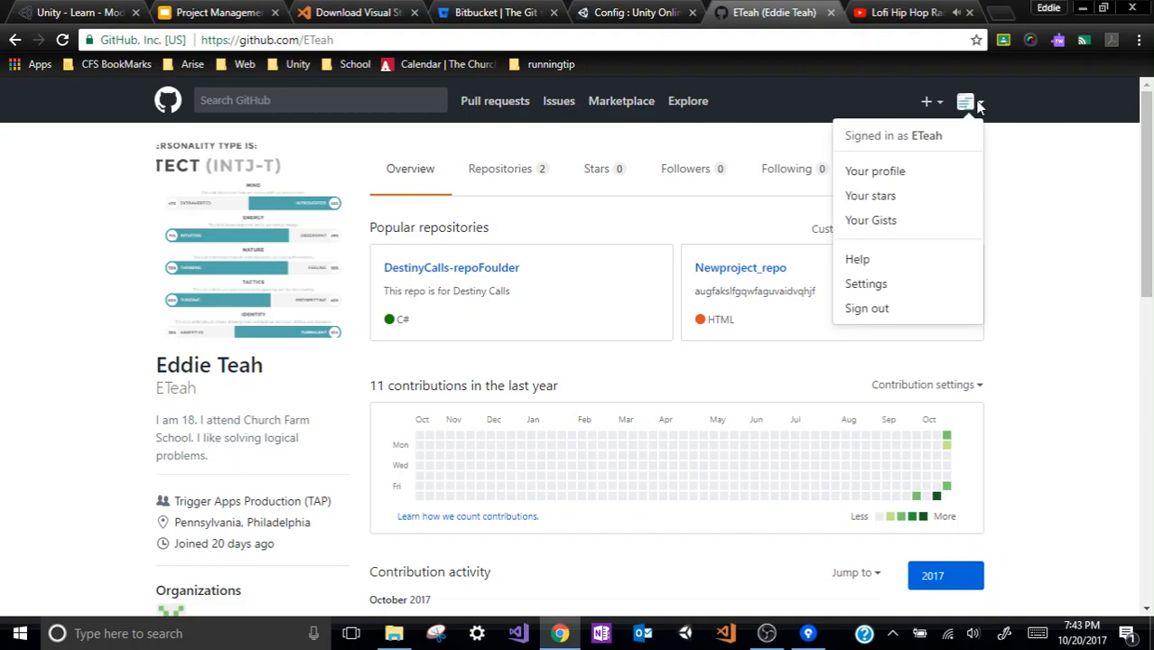
click(874, 286)
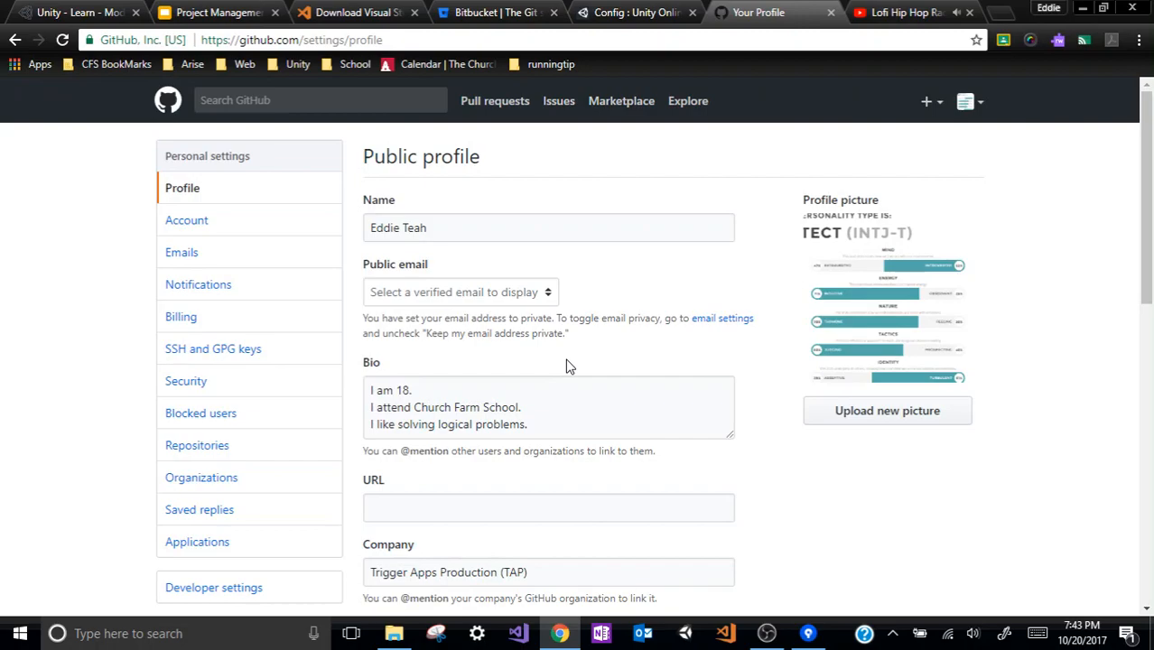
scroll(544, 398, down, 1)
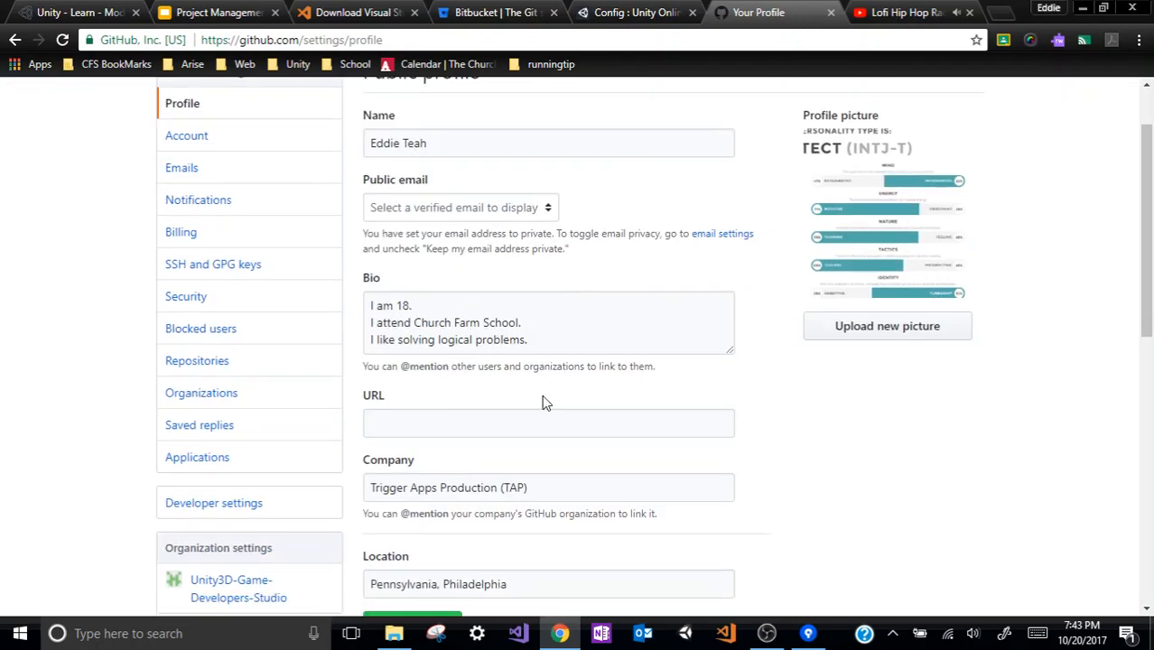
scroll(543, 400, up, 1)
scroll(542, 400, down, 3)
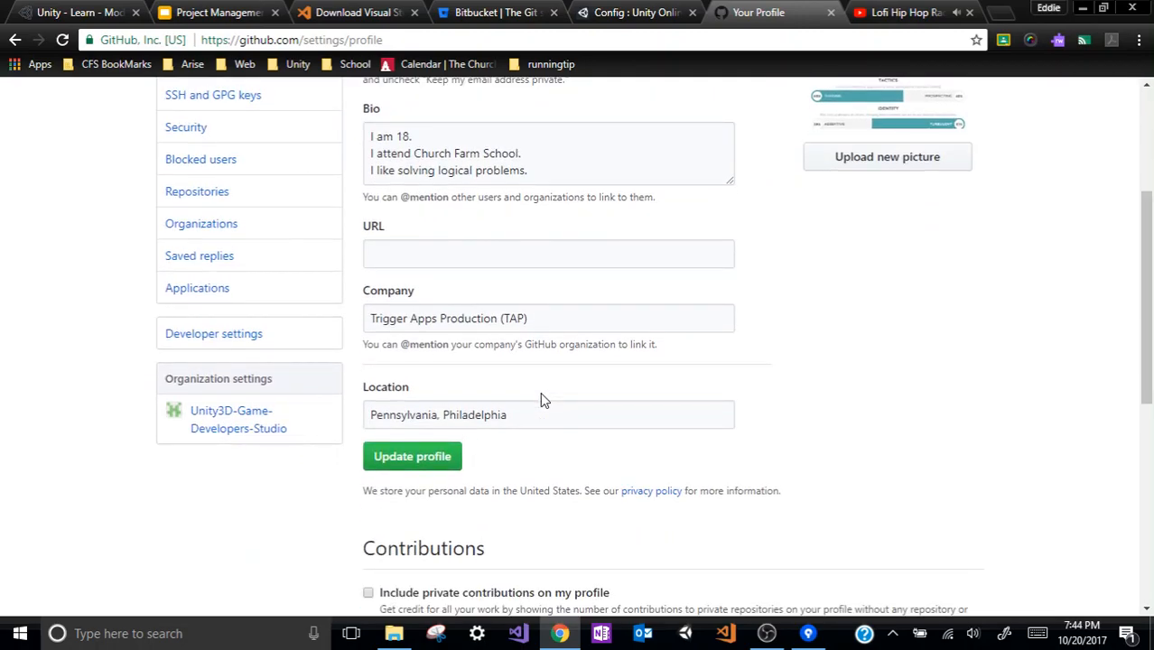
scroll(542, 400, down, 2)
scroll(540, 392, down, 3)
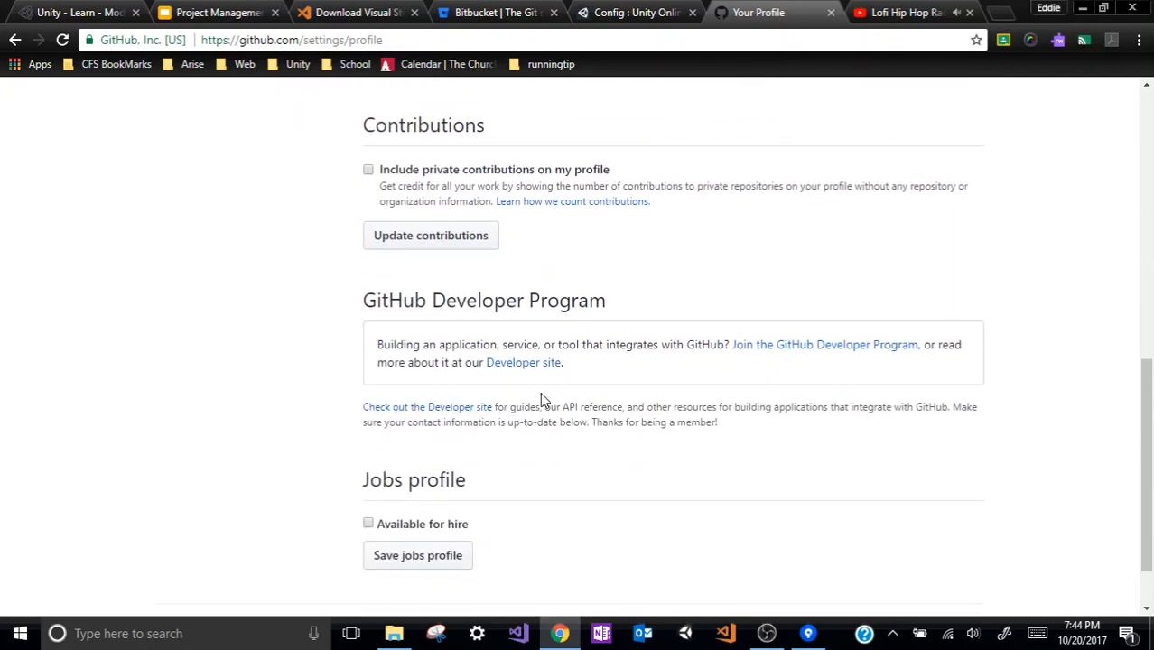
scroll(539, 399, down, 1)
scroll(535, 379, up, 9)
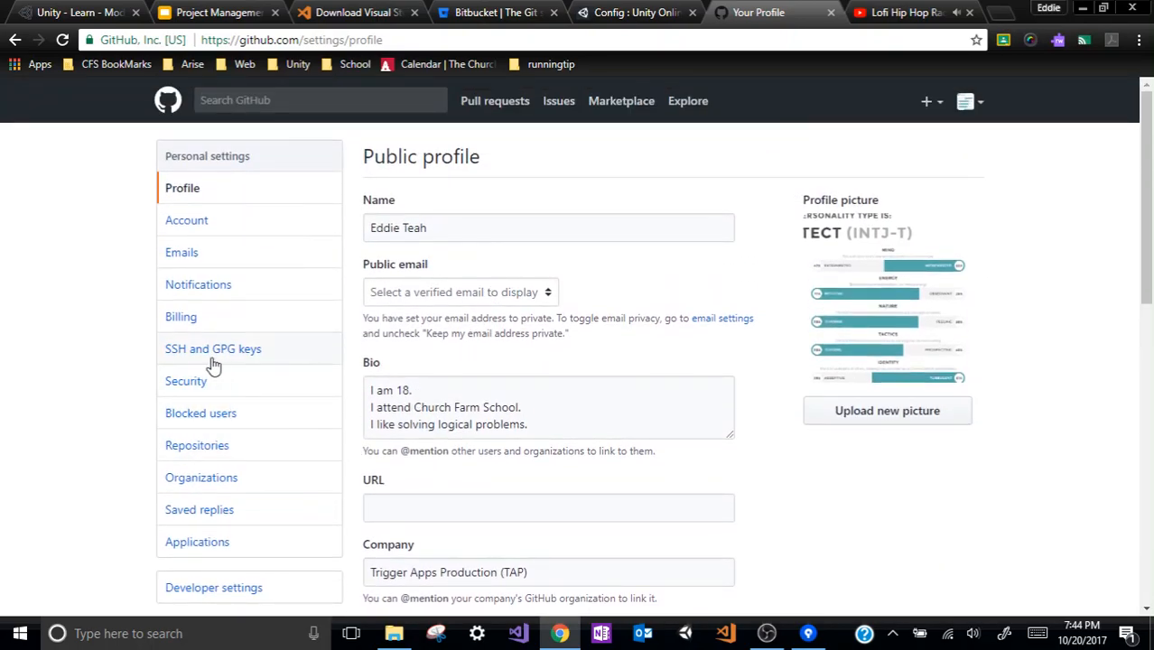
Step: Open the account's SSH and GPG keys and compare them with the SSH key access entry in Unity Cloud Build
click(201, 358)
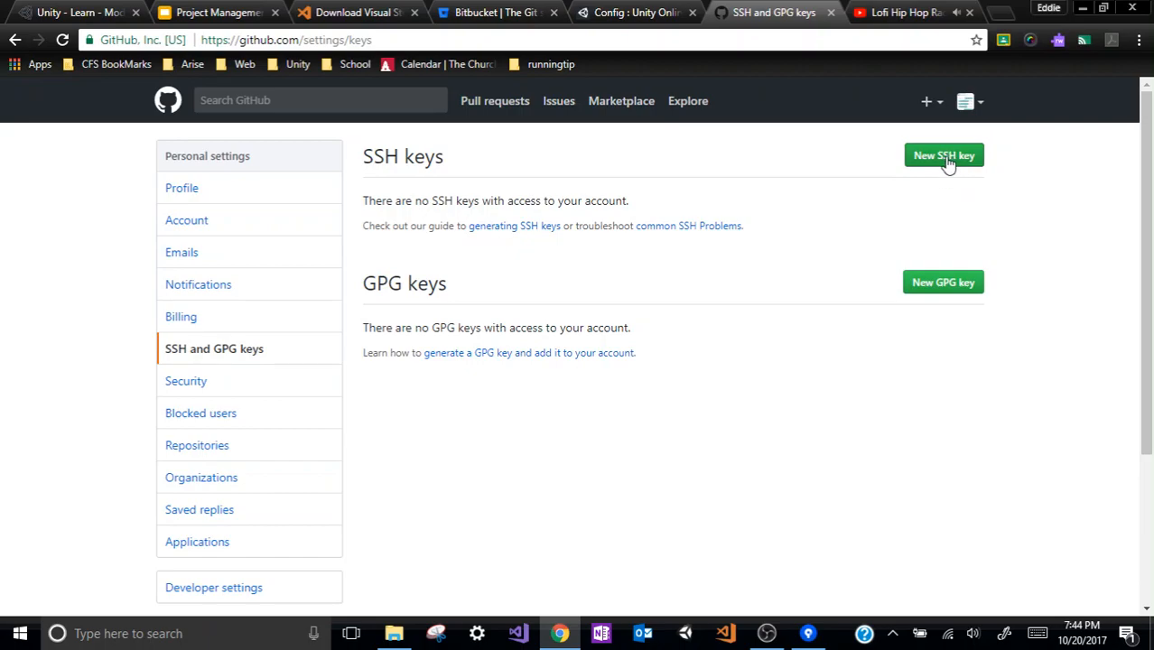
click(636, 13)
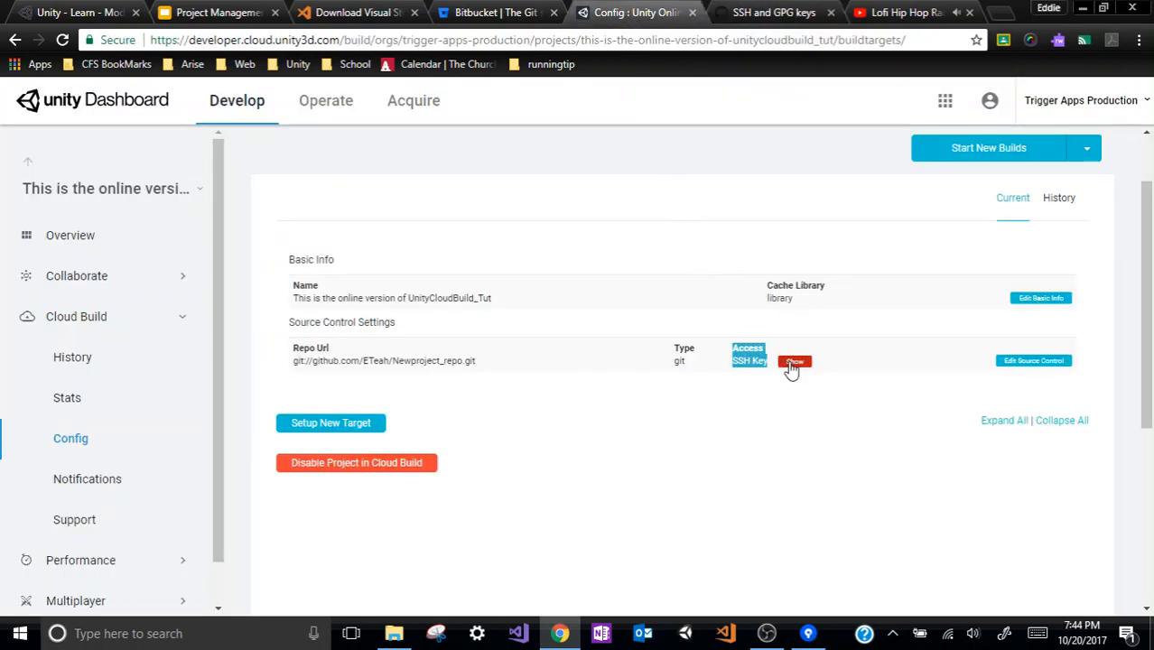
click(766, 13)
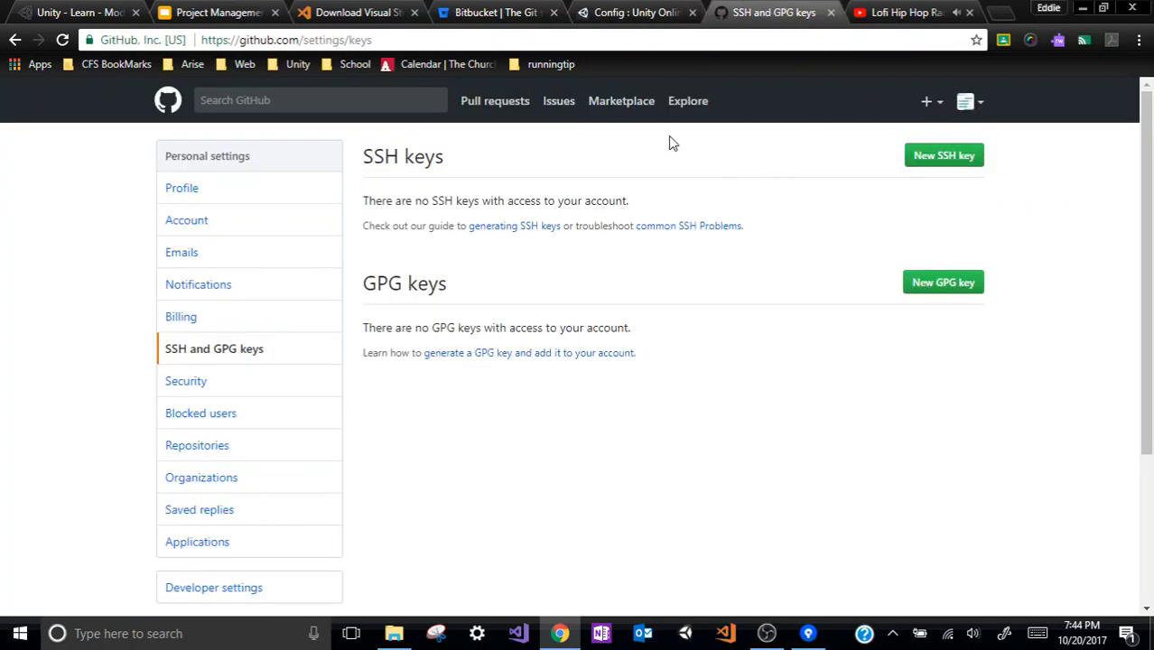
Step: Switch to the Unity Cloud Build configuration and set up a new build target for Windows desktop 64-bit
click(632, 12)
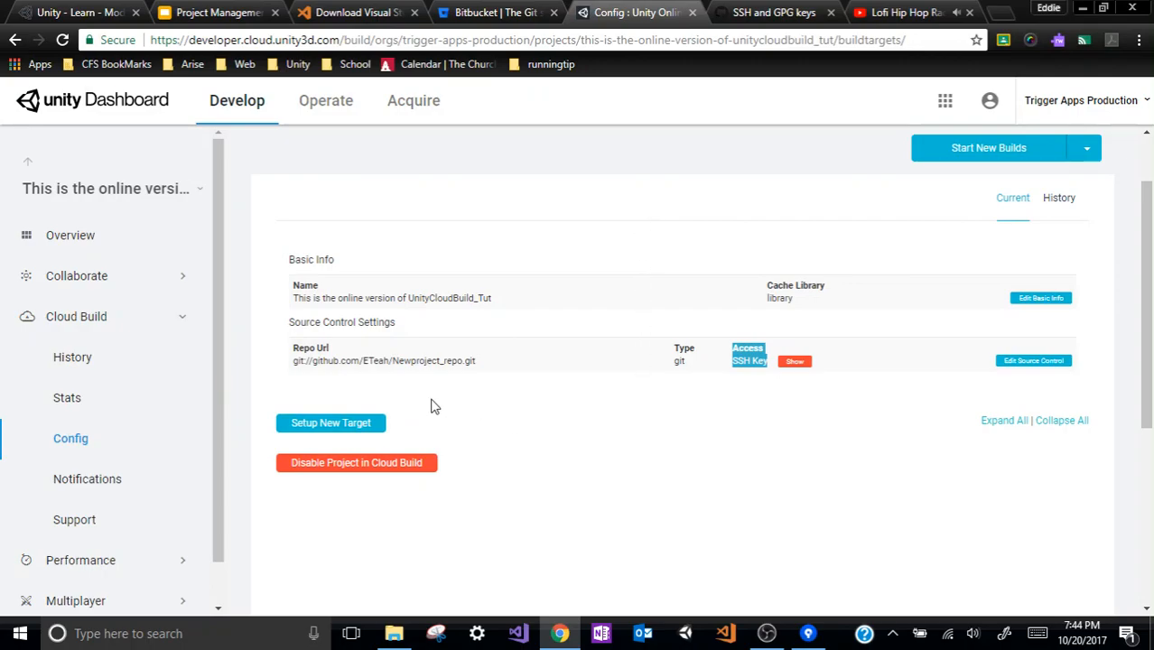
scroll(347, 324, down, 3)
scroll(477, 257, up, 3)
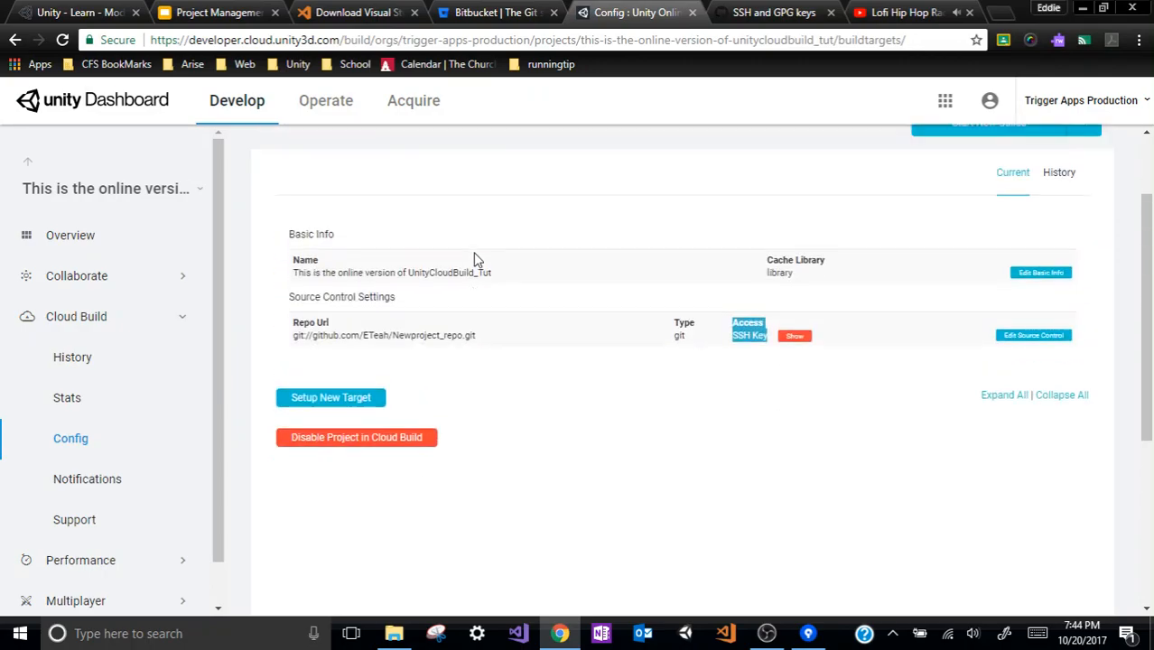
click(367, 434)
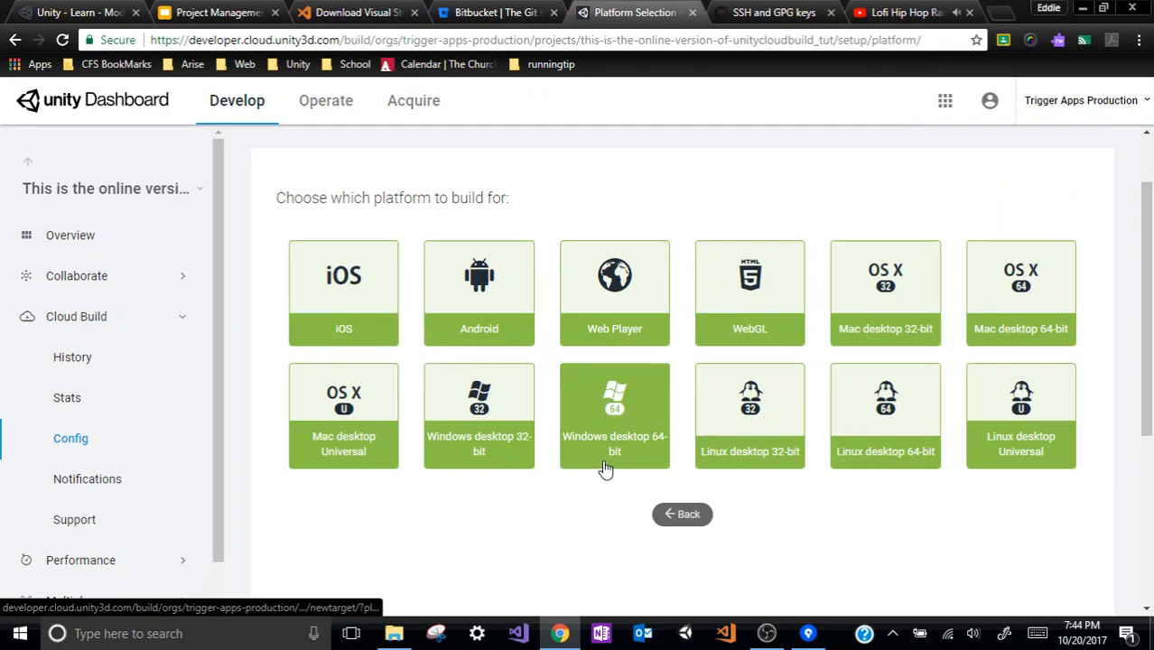
click(602, 459)
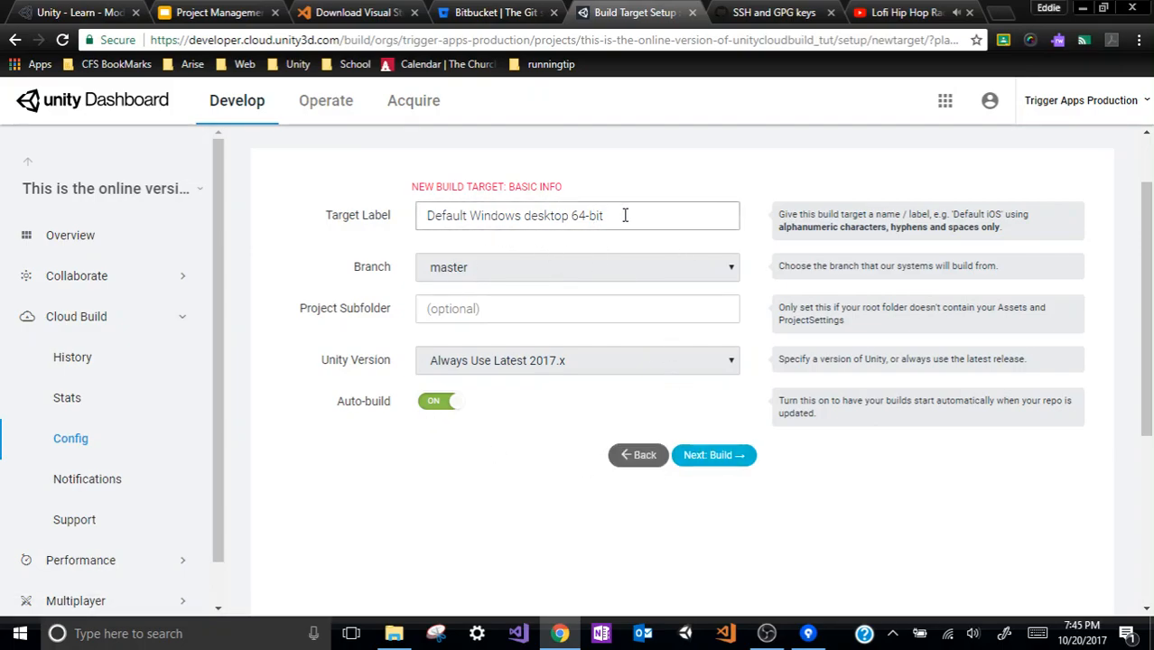
Step: Accept the target's default label, master branch, latest 2017.x Unity version and auto-build, and start the build
drag(624, 217, 403, 222)
click(653, 182)
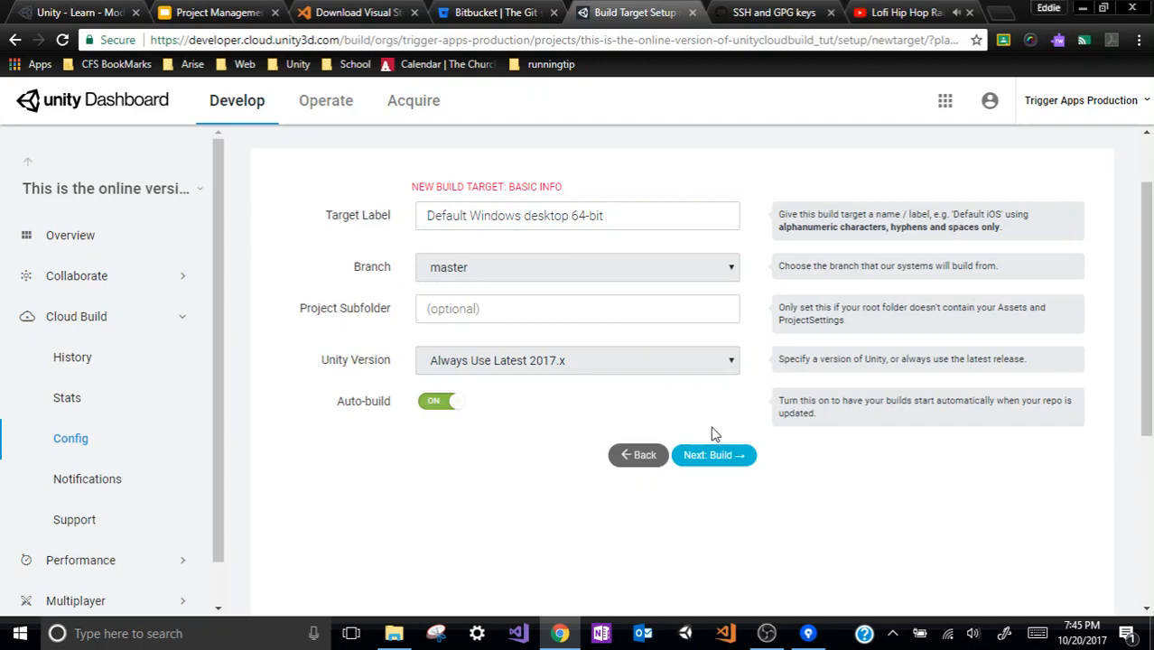
click(722, 452)
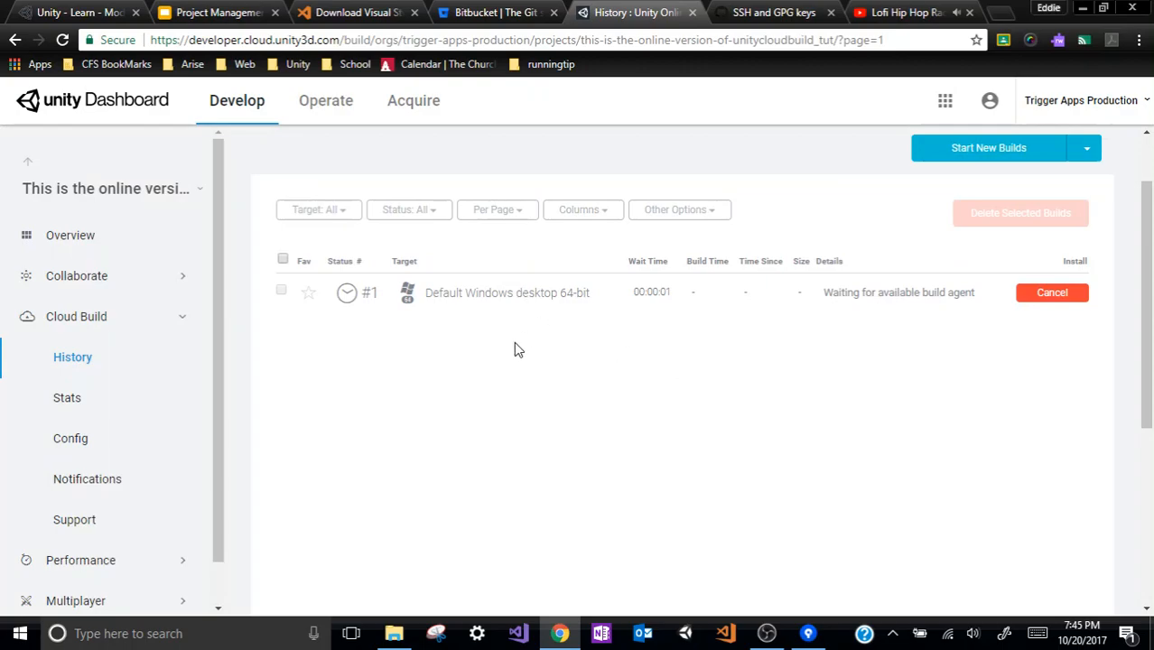
Step: Check the Windows desktop 64-bit build's entry in the build history, and switch to OBS
drag(376, 293, 741, 262)
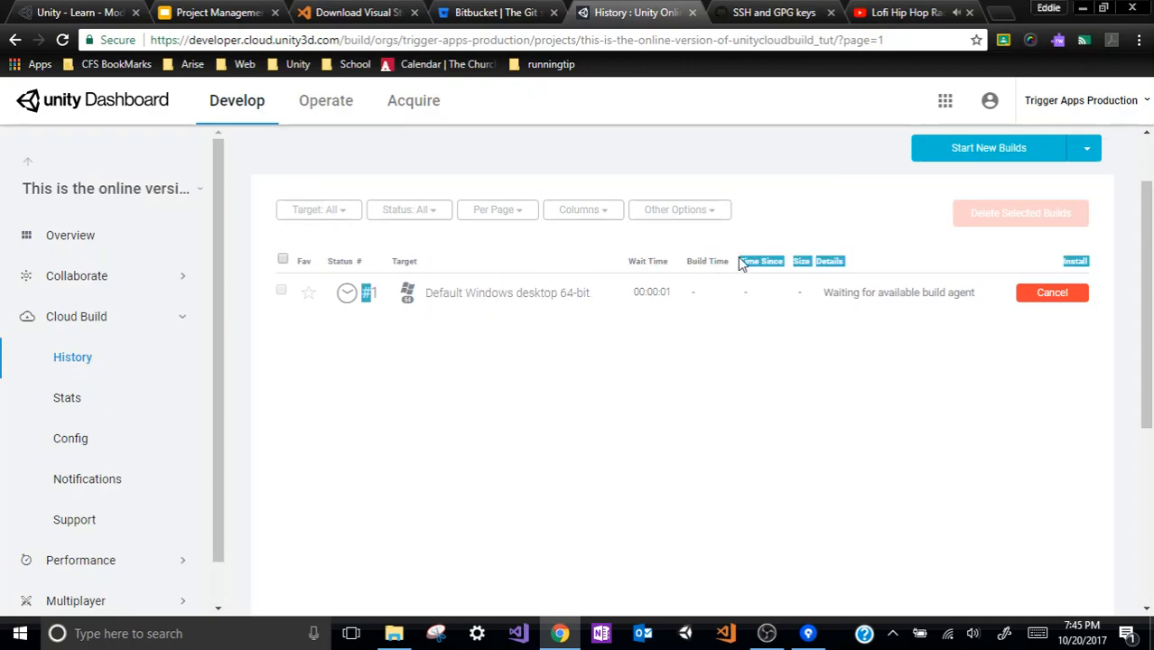
click(759, 304)
click(767, 633)
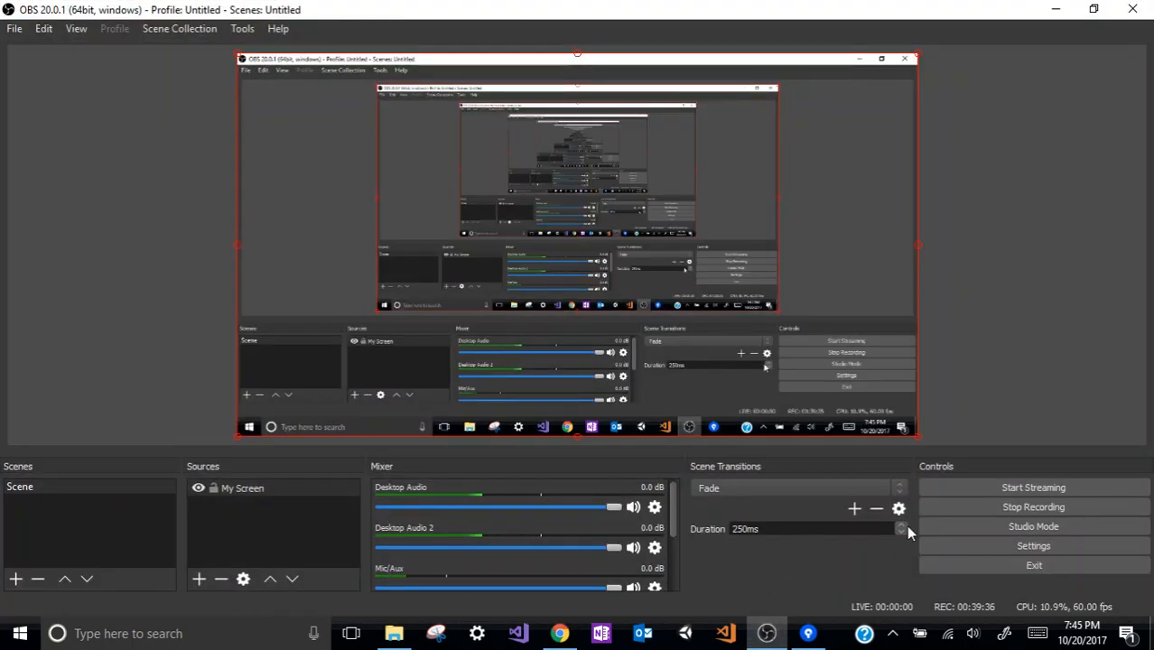